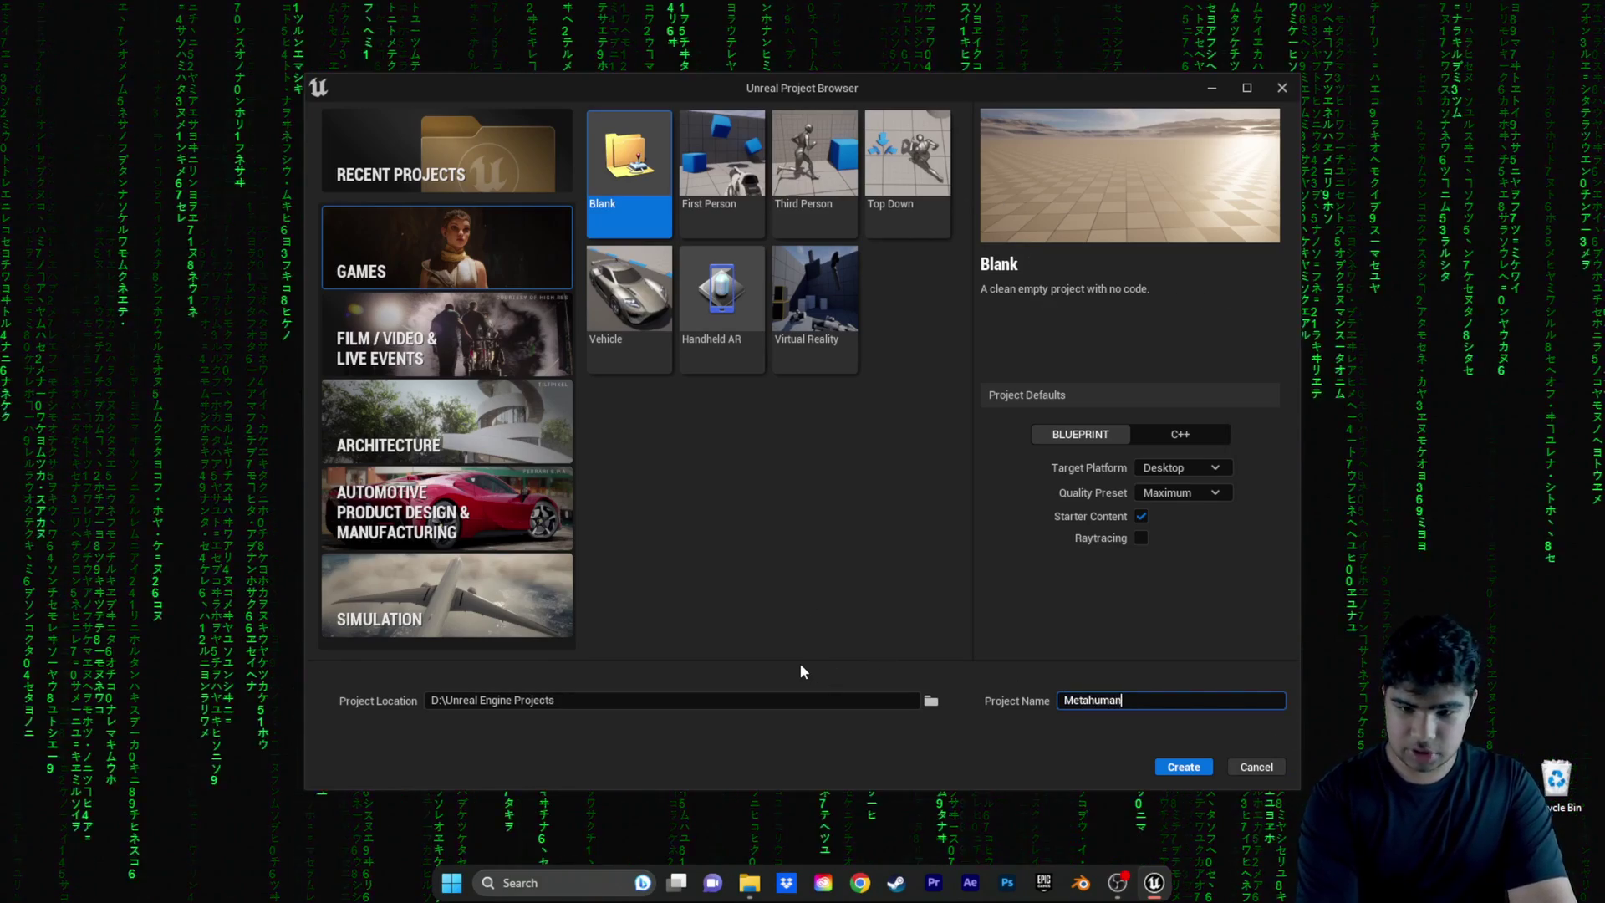
Create a Third Person game project named Metahuman with Raytracing enabled.
{"action": "left_click", "coordinate": [827, 188]}
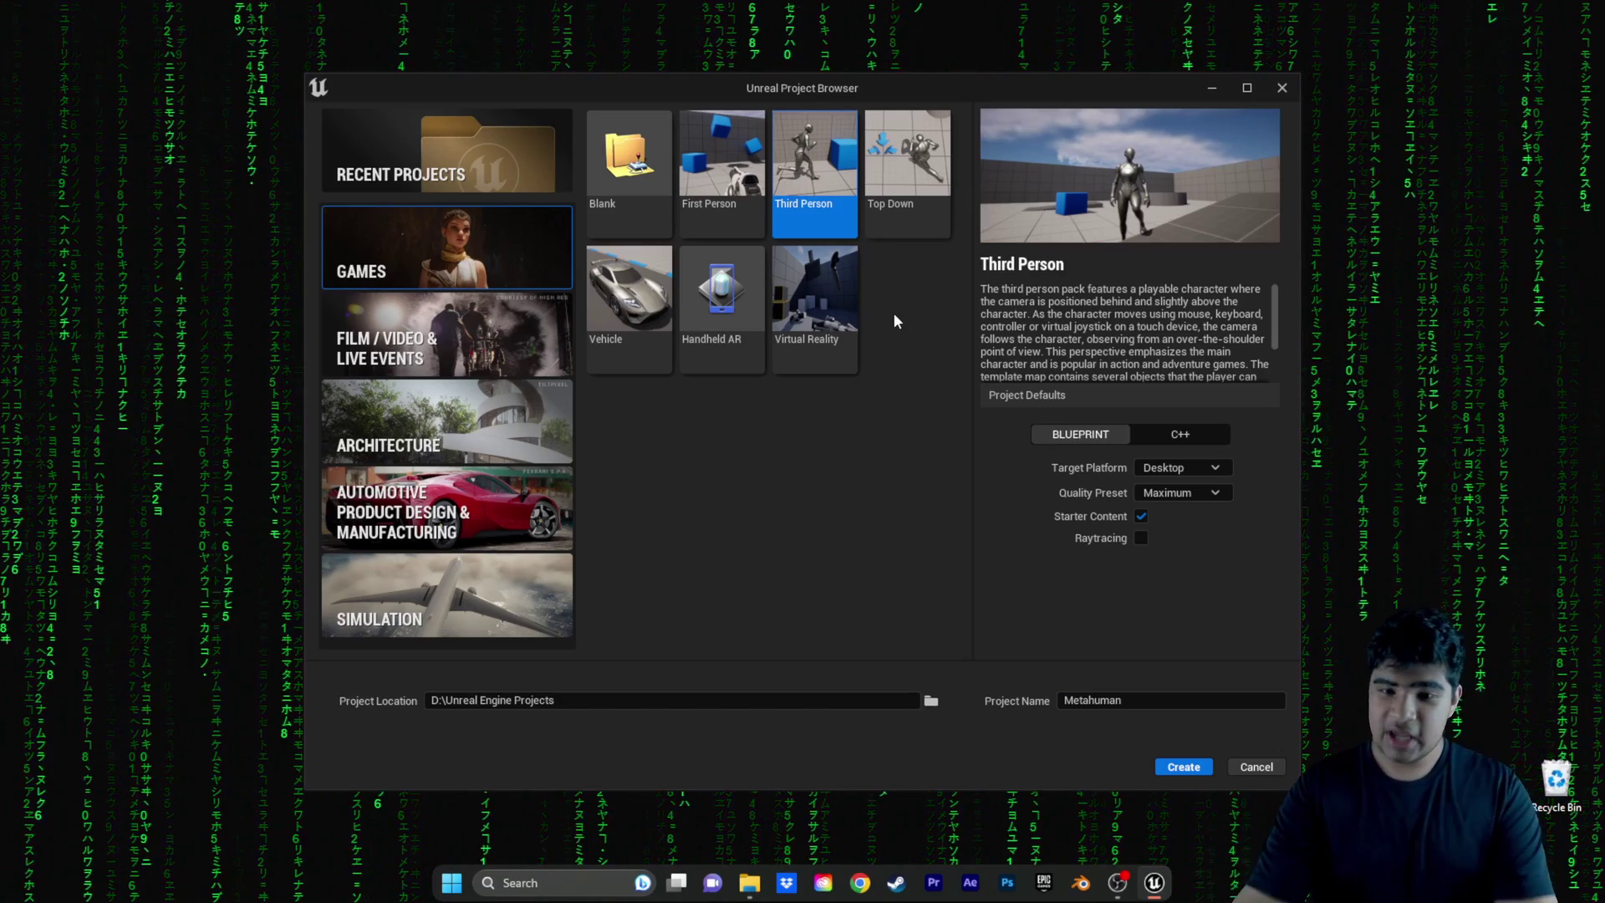
{"action": "left_click", "coordinate": [1137, 539]}
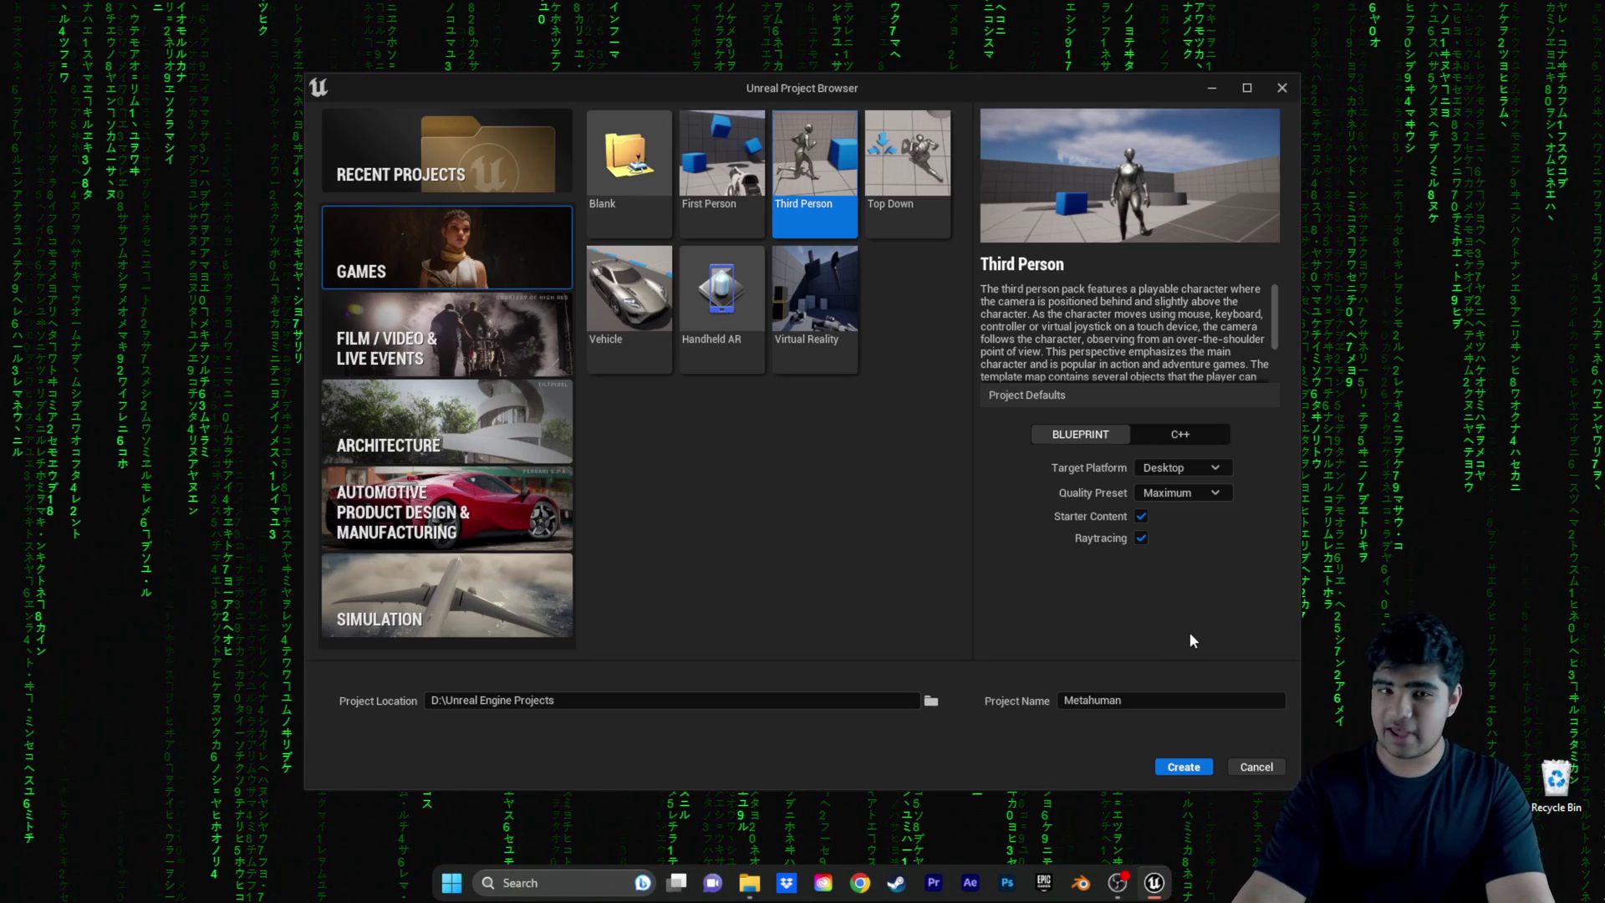
{"action": "left_click", "coordinate": [1184, 768]}
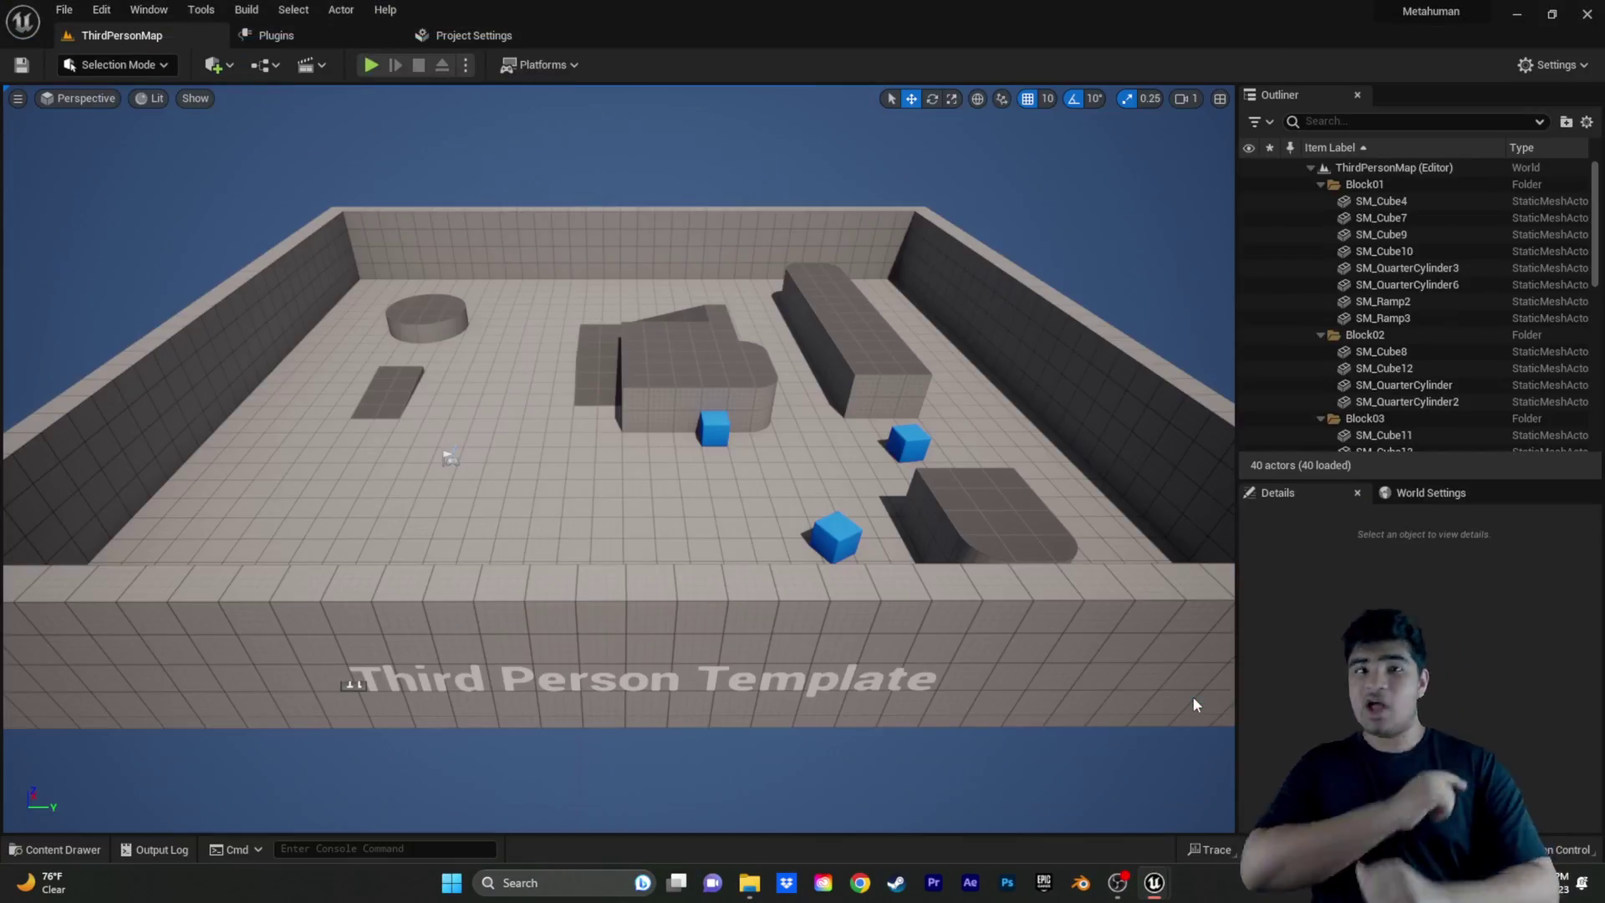
{"action": "left_click", "coordinate": [370, 66]}
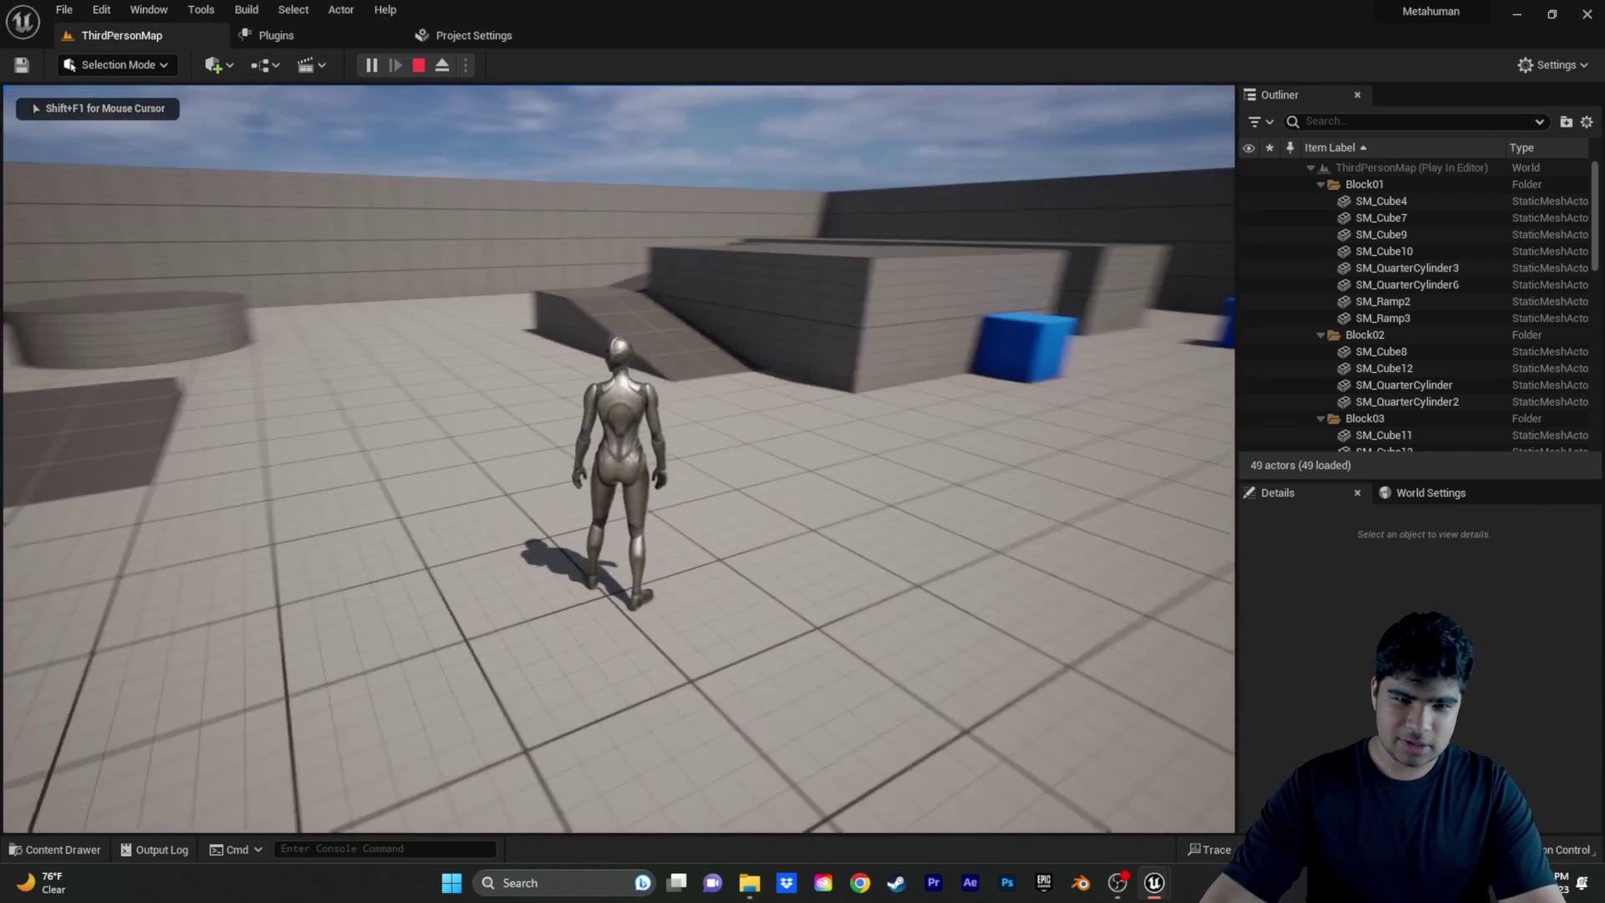
{"action": "key", "text": "w"}
{"action": "key", "text": "space"}
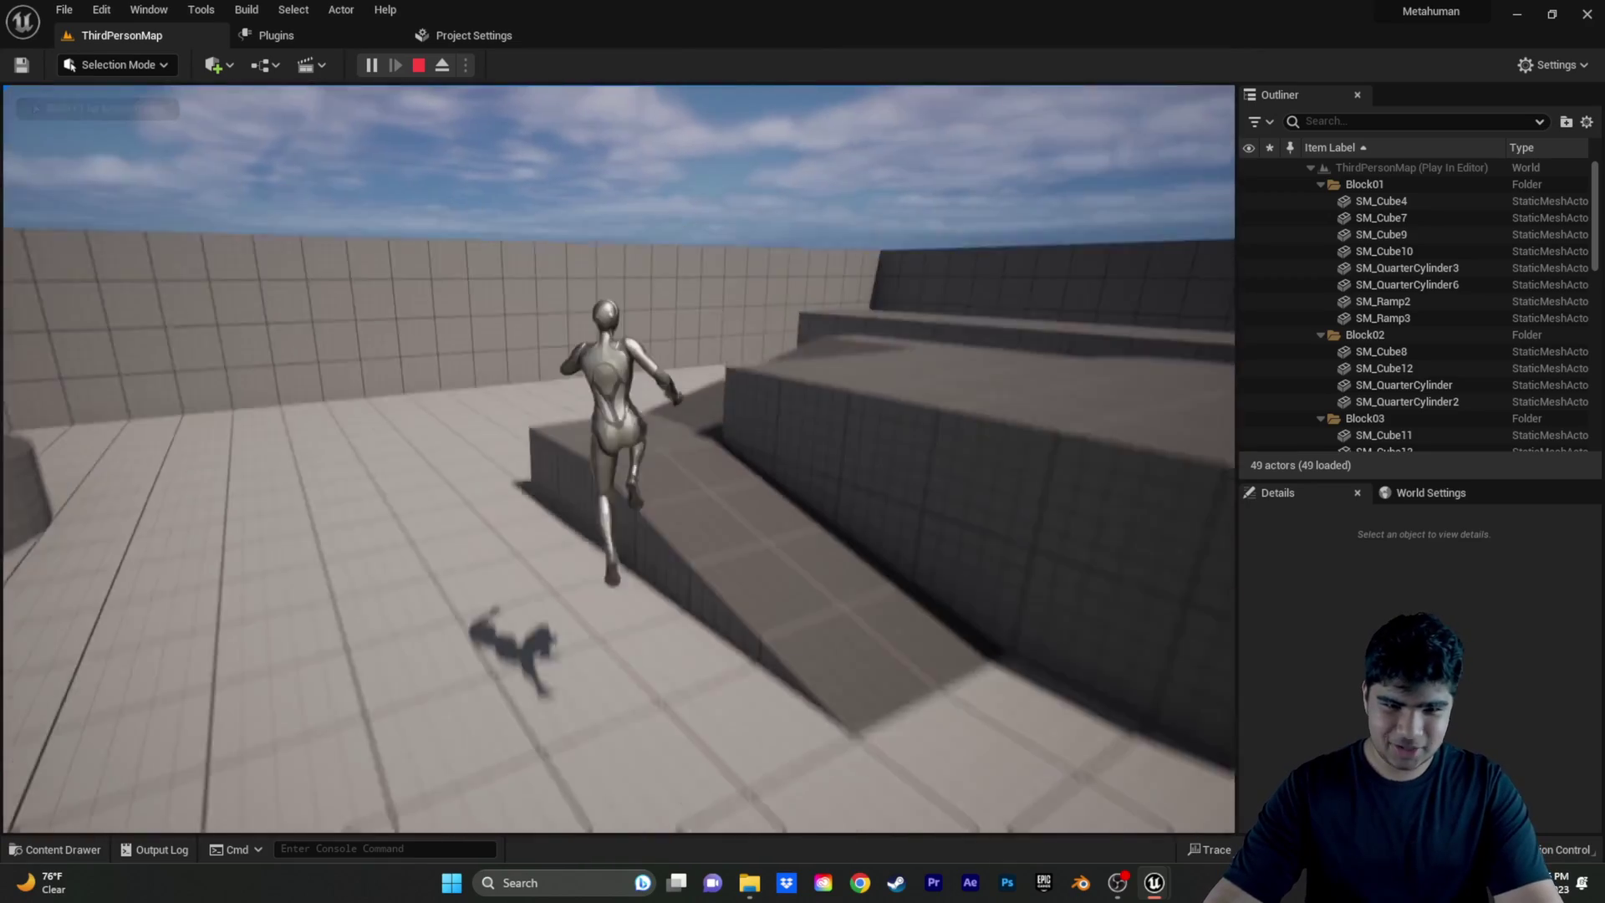
{"action": "key", "text": "w"}
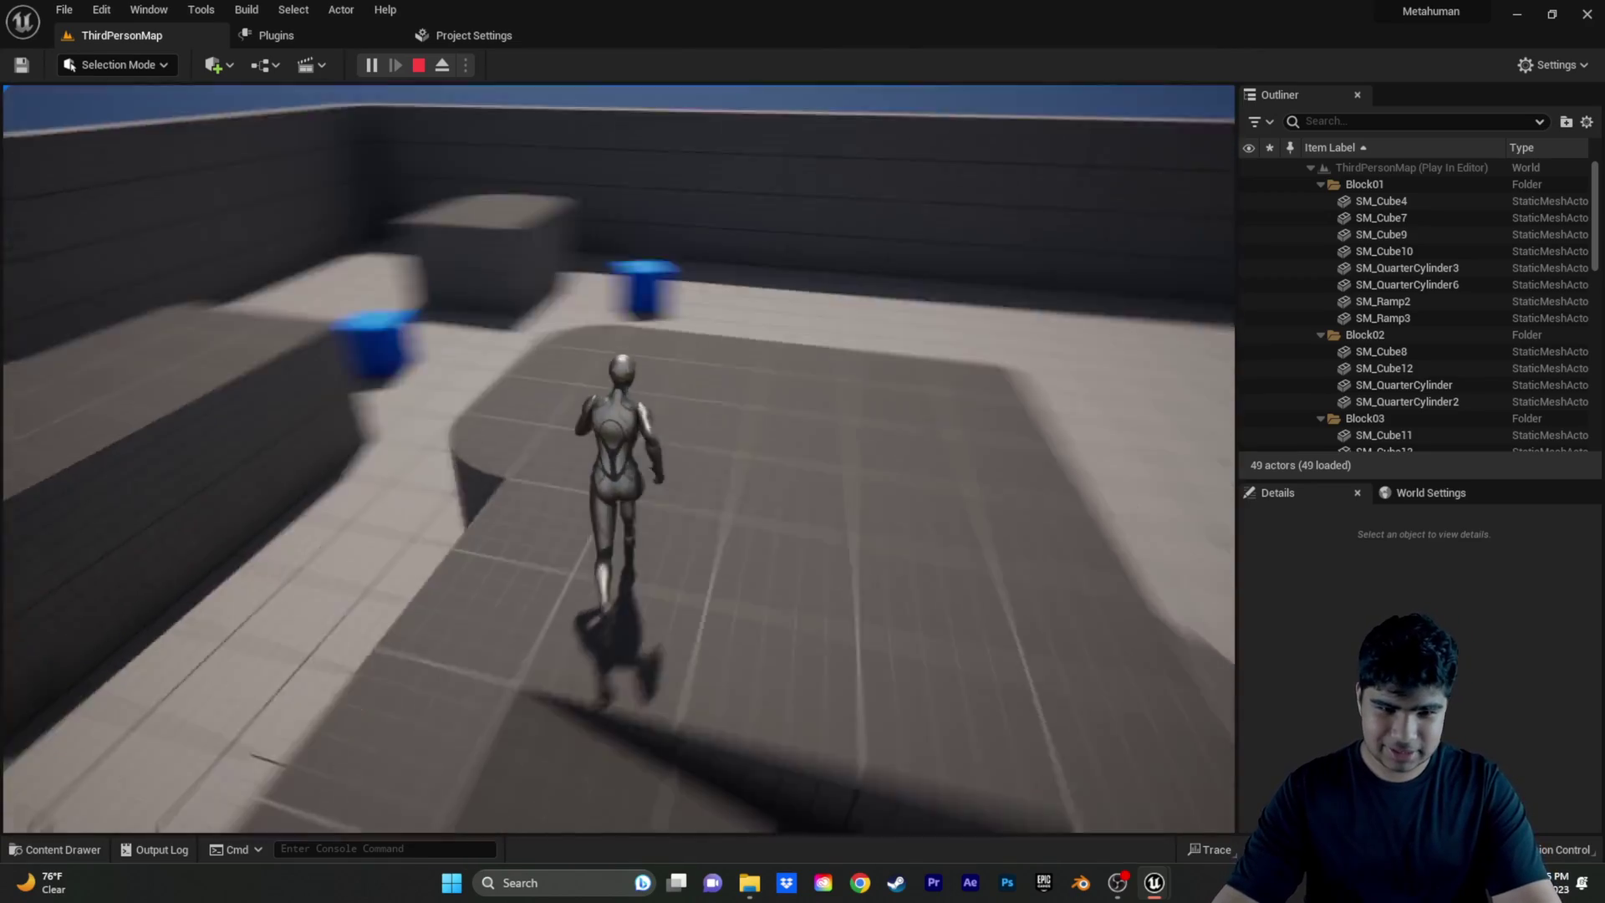
{"action": "key", "text": "space"}
{"action": "key", "text": "w"}
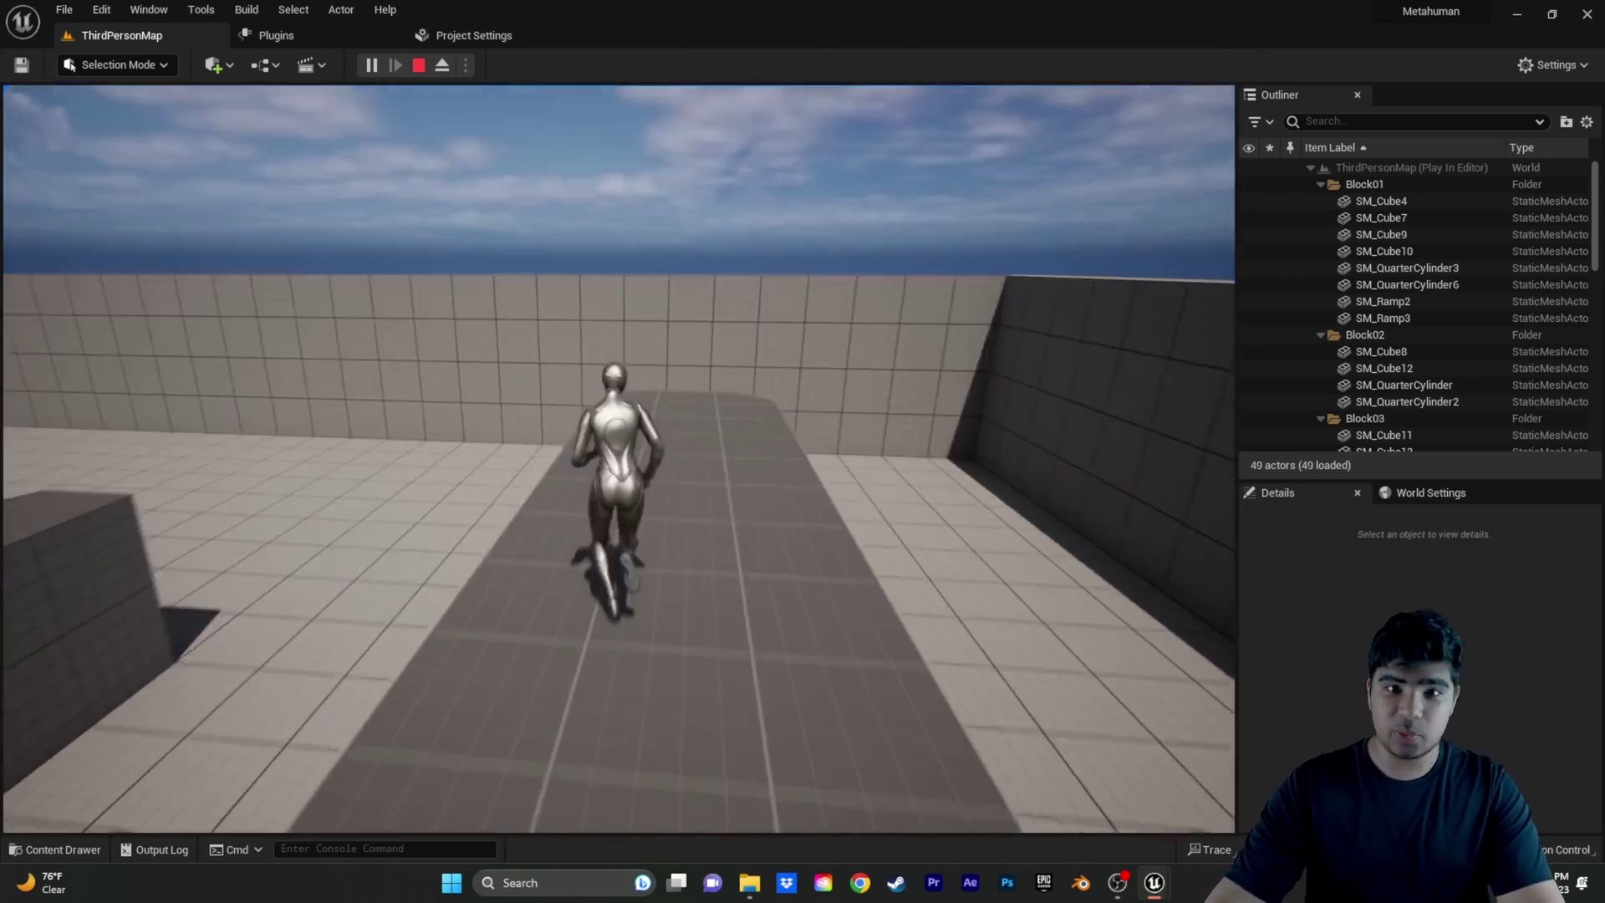
{"action": "key", "text": "w"}
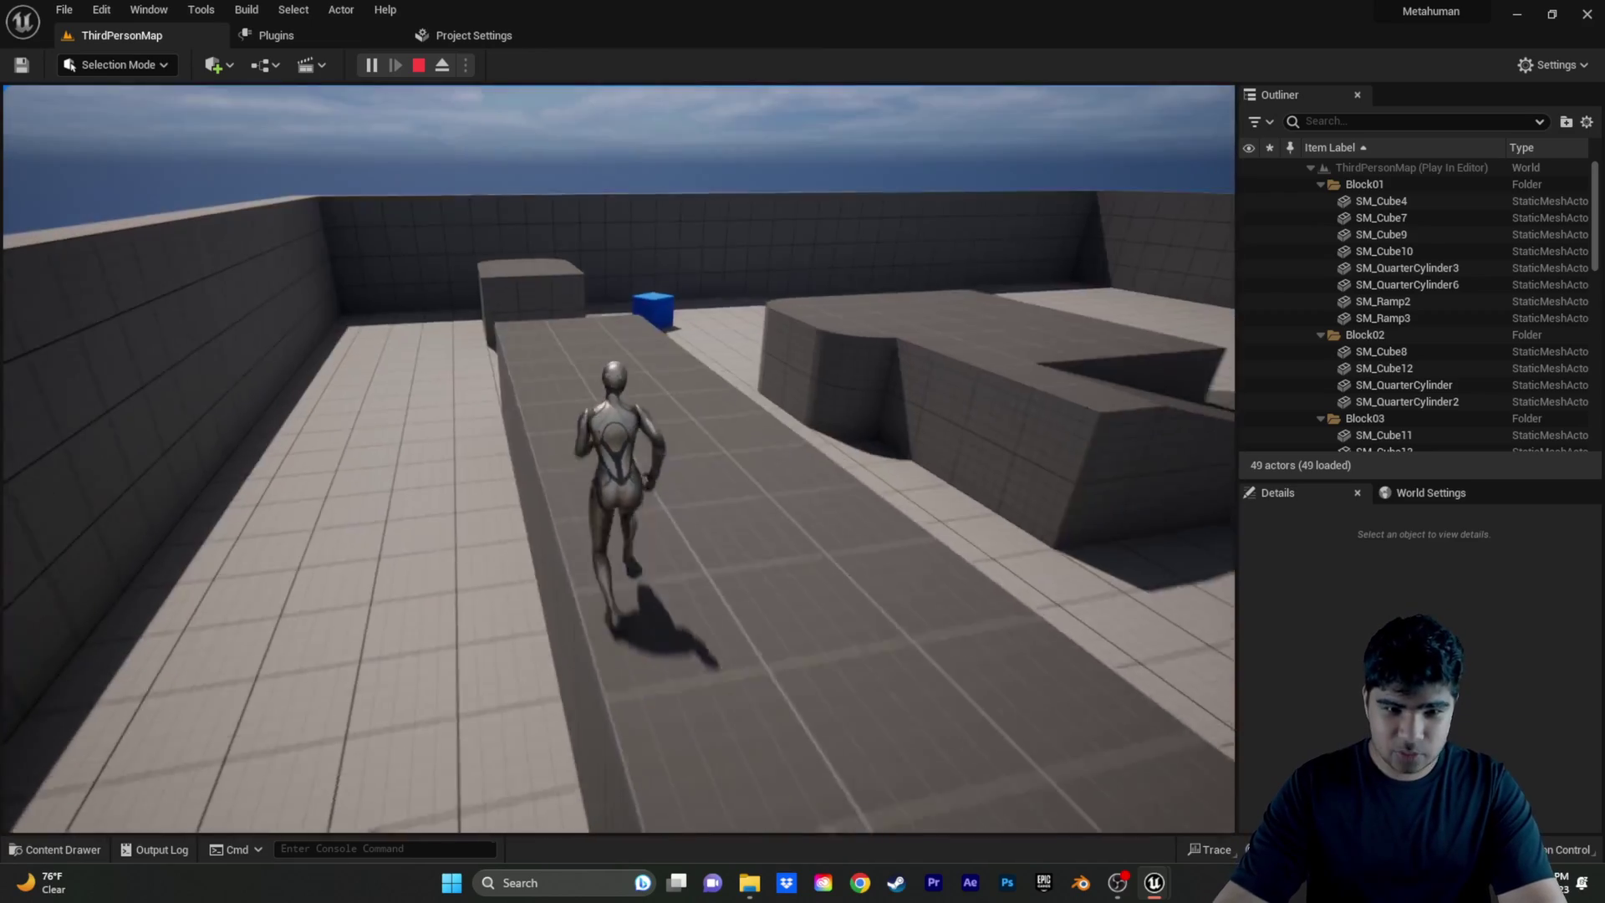
{"action": "key", "text": "w"}
{"action": "key", "text": "space"}
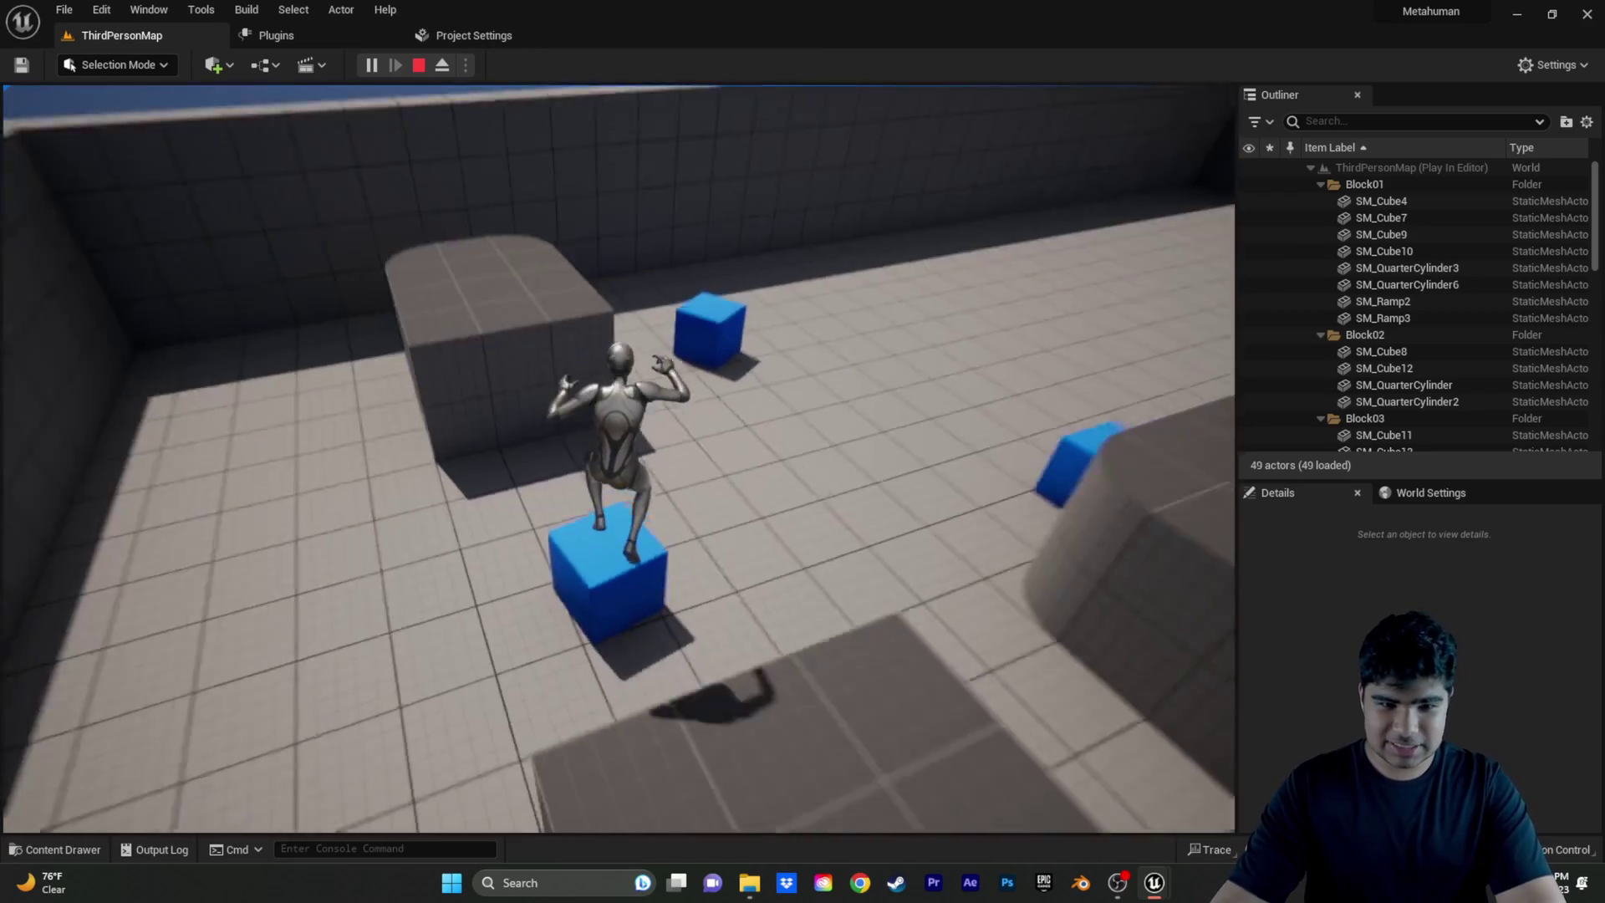
{"action": "key", "text": "space"}
{"action": "key", "text": "w"}
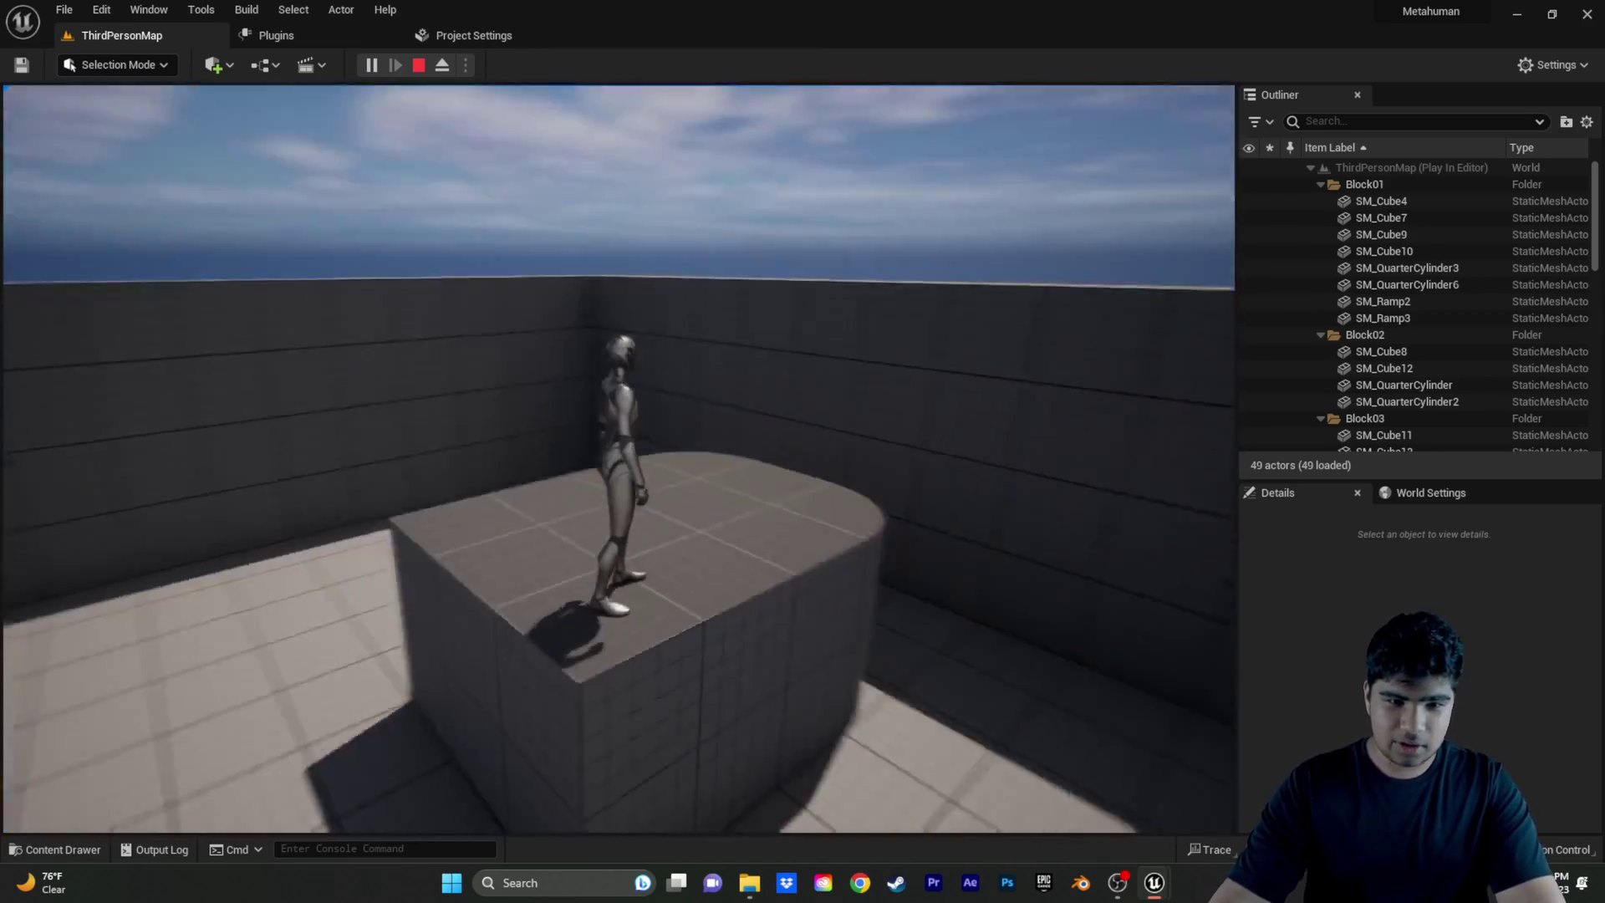
{"action": "key", "text": "w"}
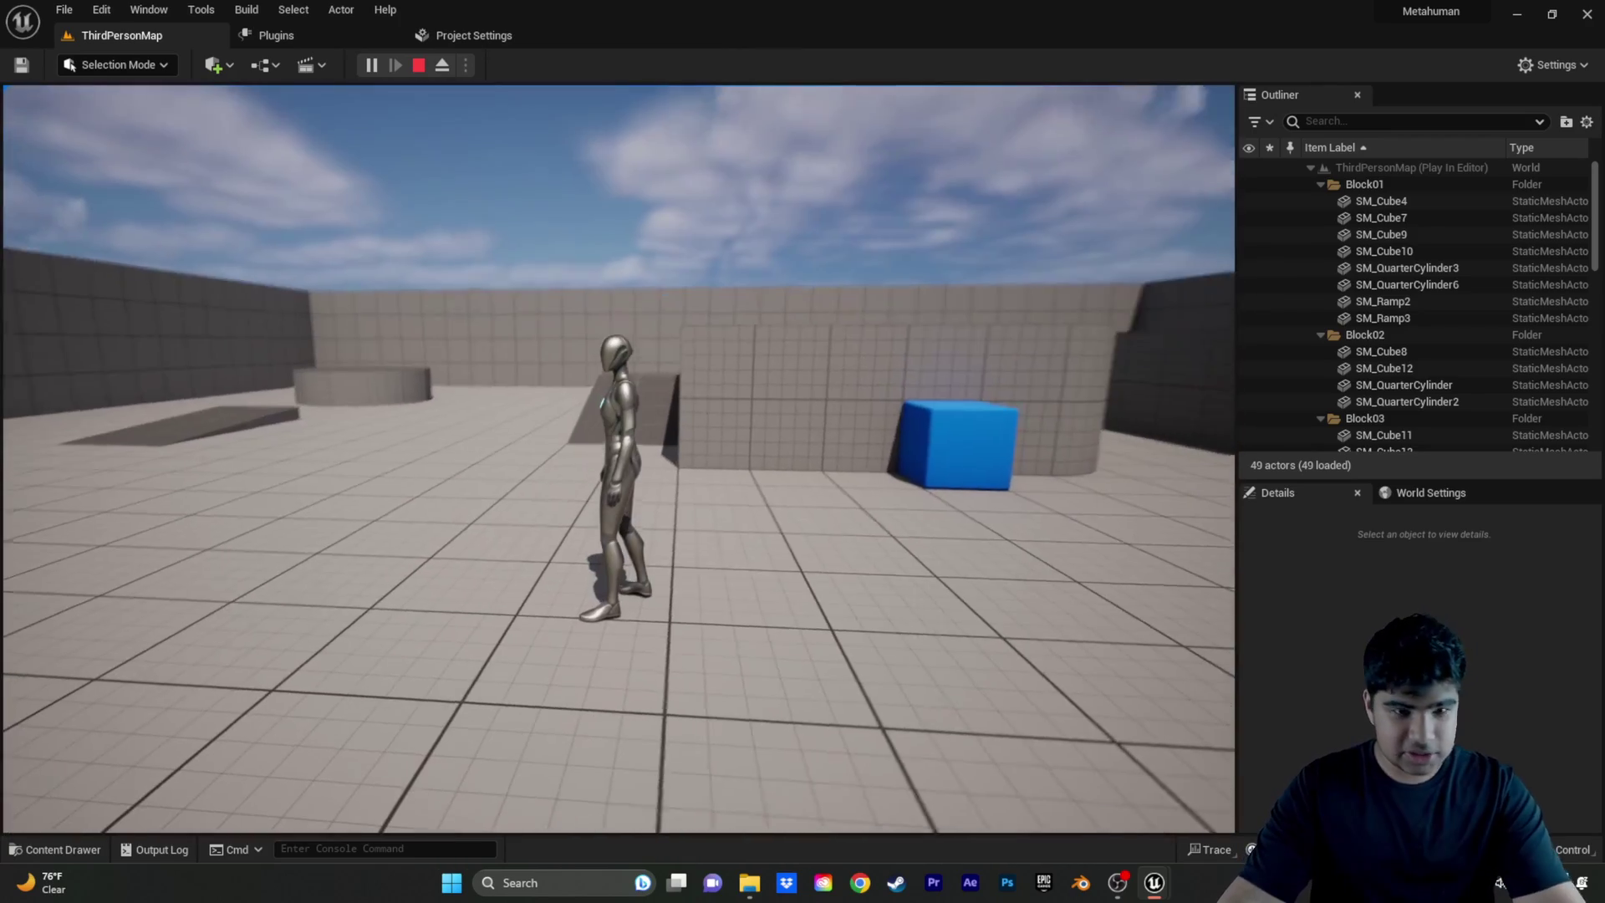
{"action": "key", "text": "Escape"}
{"action": "right_click_drag", "start_coordinate": [792, 501], "coordinate": [559, 471]}
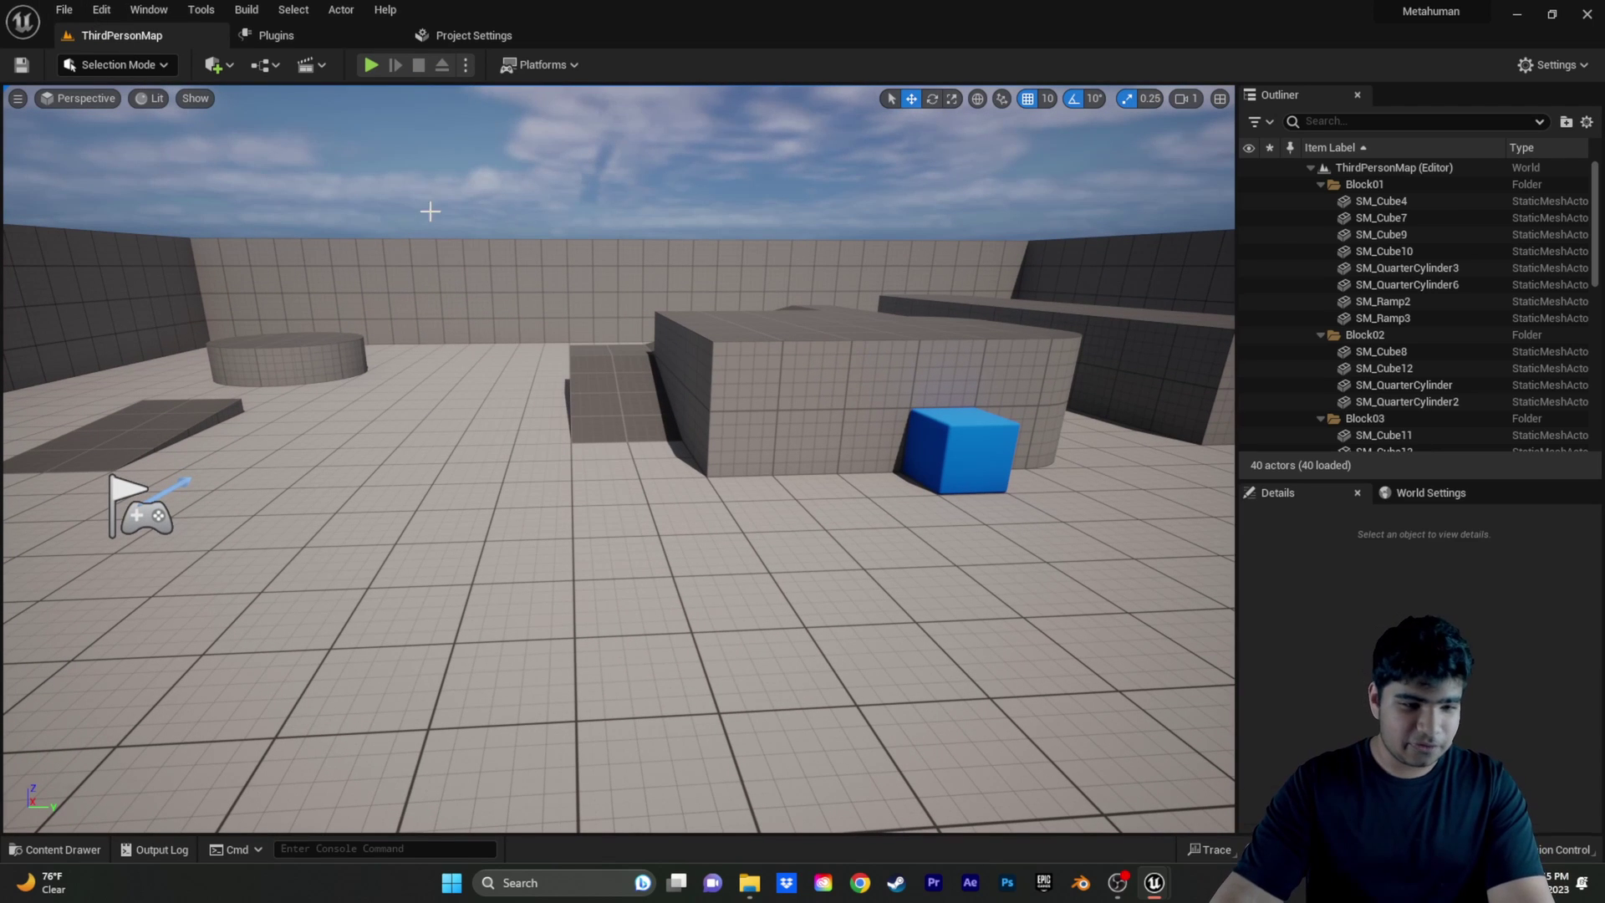
From the Content folder in the Content Drawer, use Add > Add Quixel Content to launch Bridge.
{"action": "key", "text": "ctrl+space"}
{"action": "left_click", "coordinate": [336, 562]}
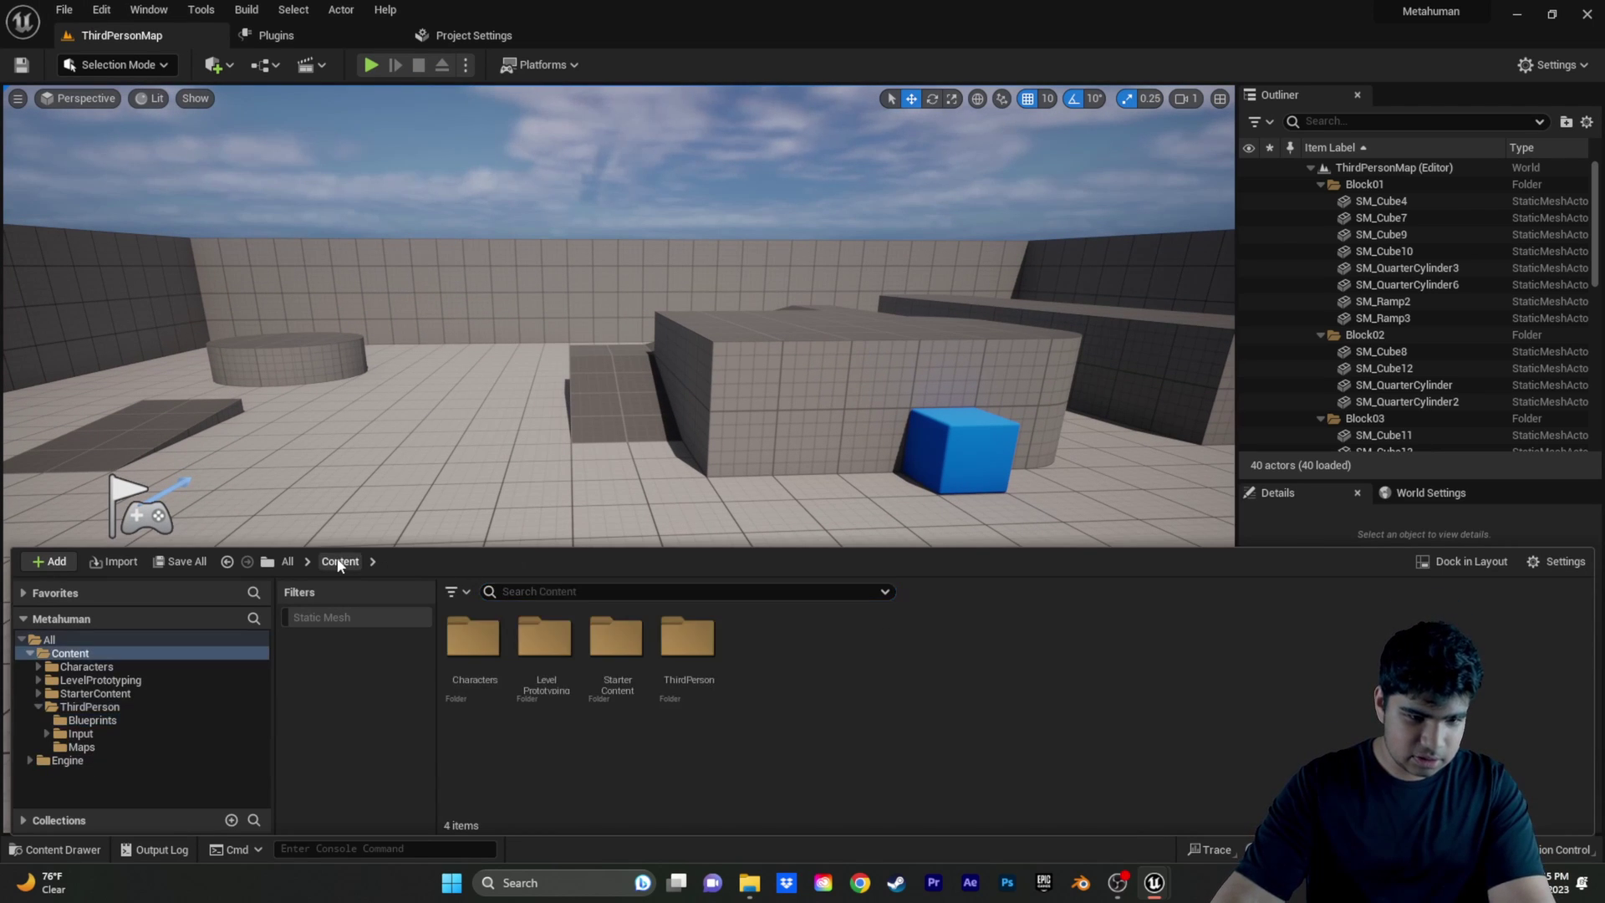
{"action": "left_click", "coordinate": [55, 561]}
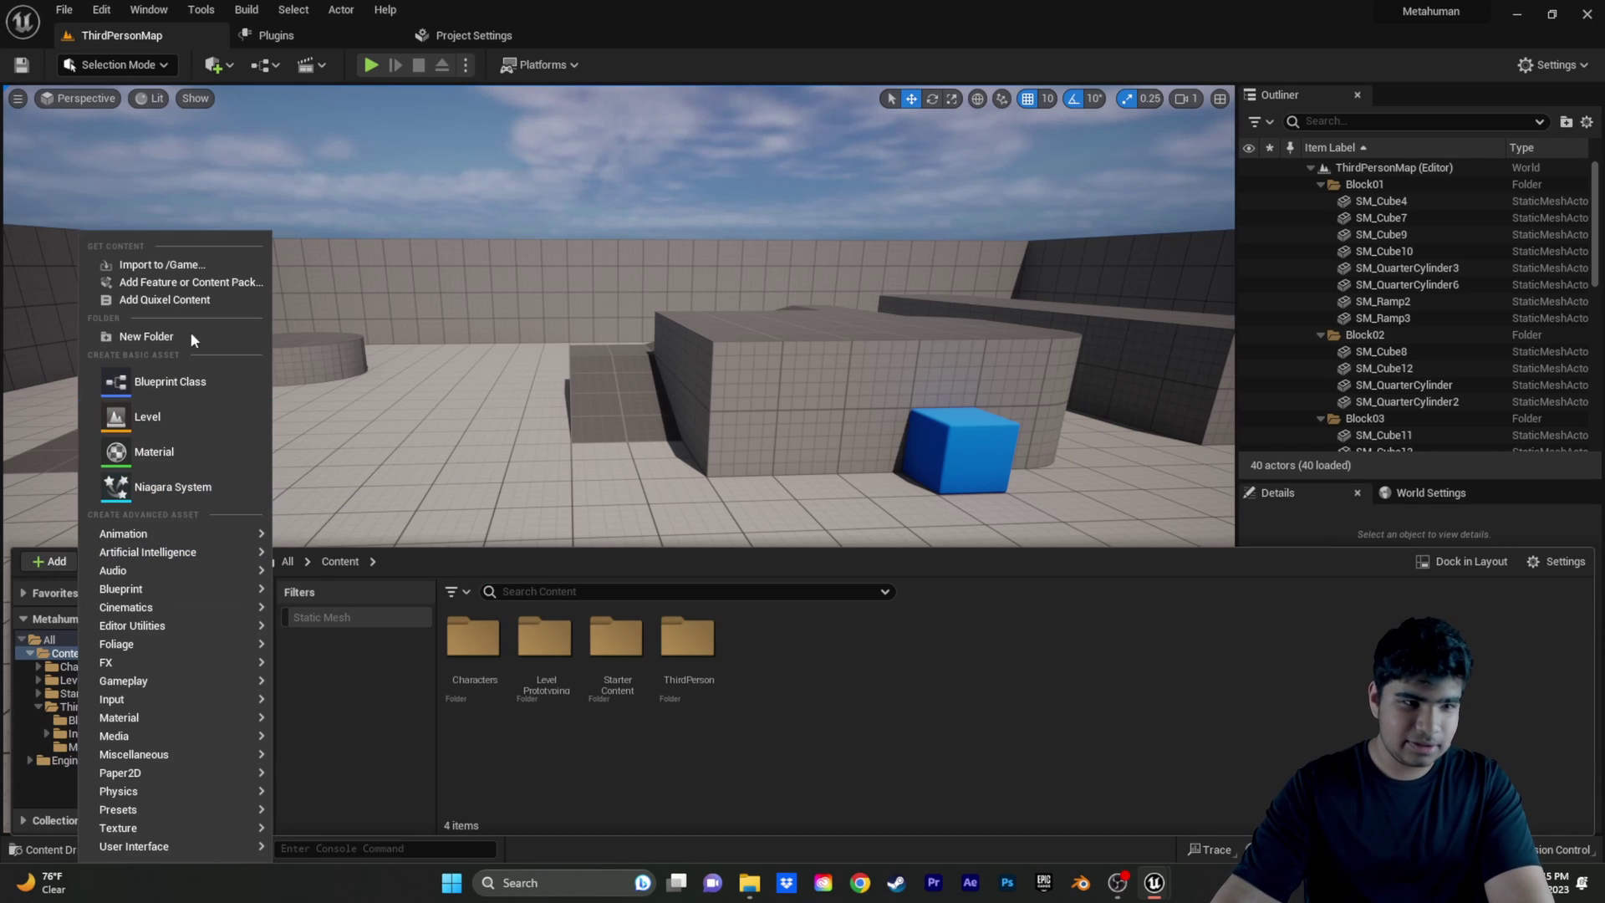
{"action": "left_click", "coordinate": [190, 302]}
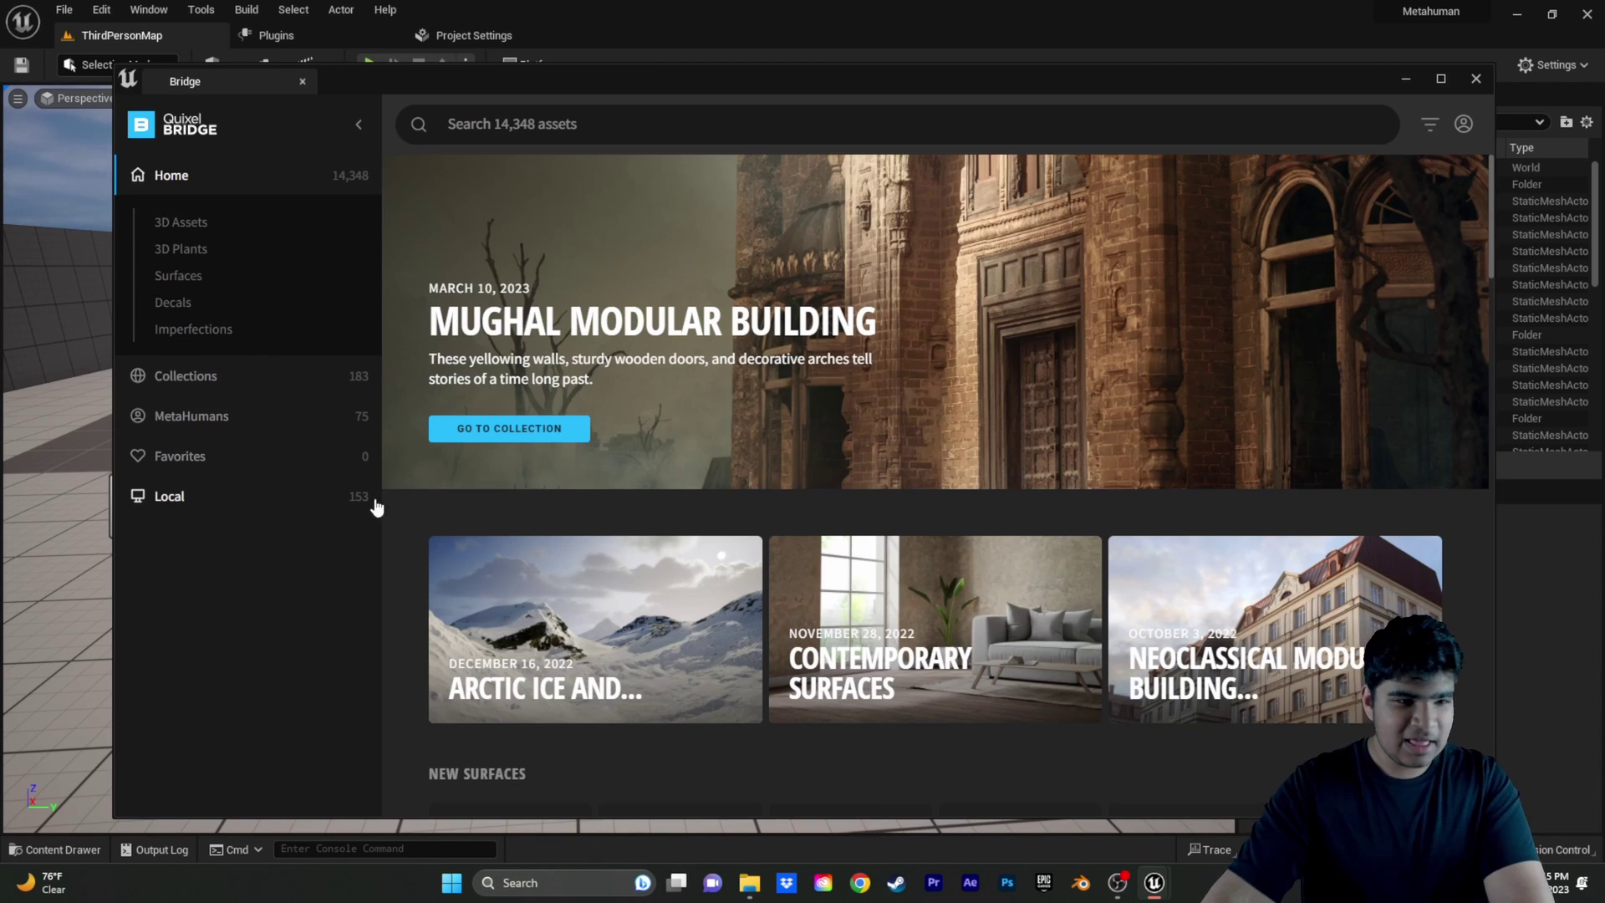
Browse Bridge to the locally downloaded MetaHumans under Local > MetaHumans.
{"action": "left_click", "coordinate": [205, 416]}
{"action": "left_click", "coordinate": [207, 331]}
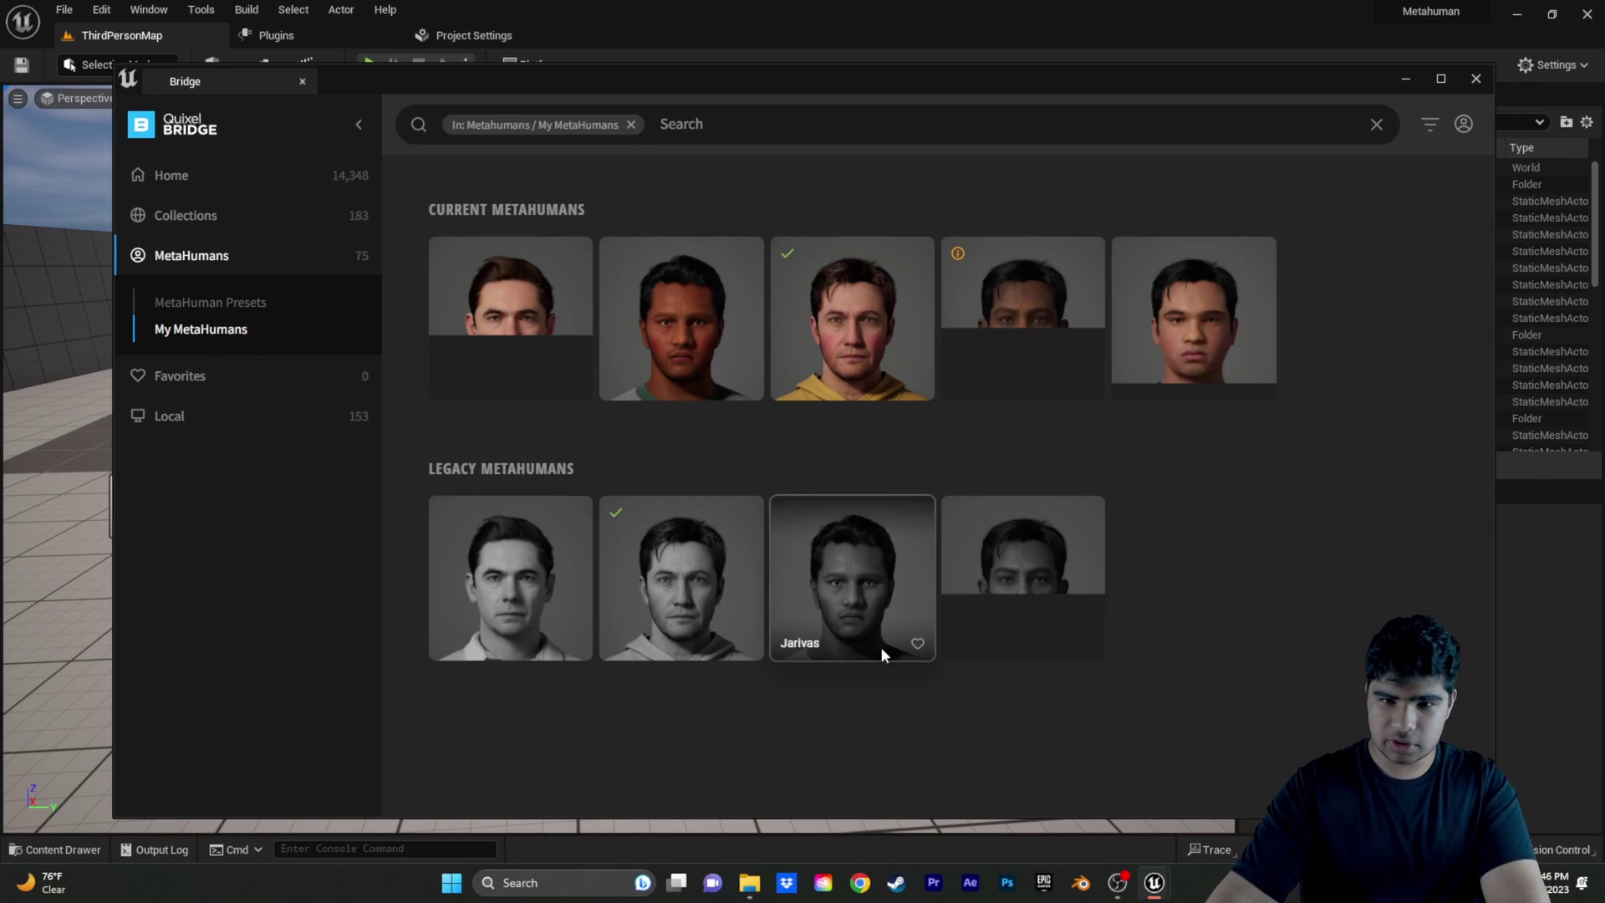
{"action": "left_click", "coordinate": [187, 428]}
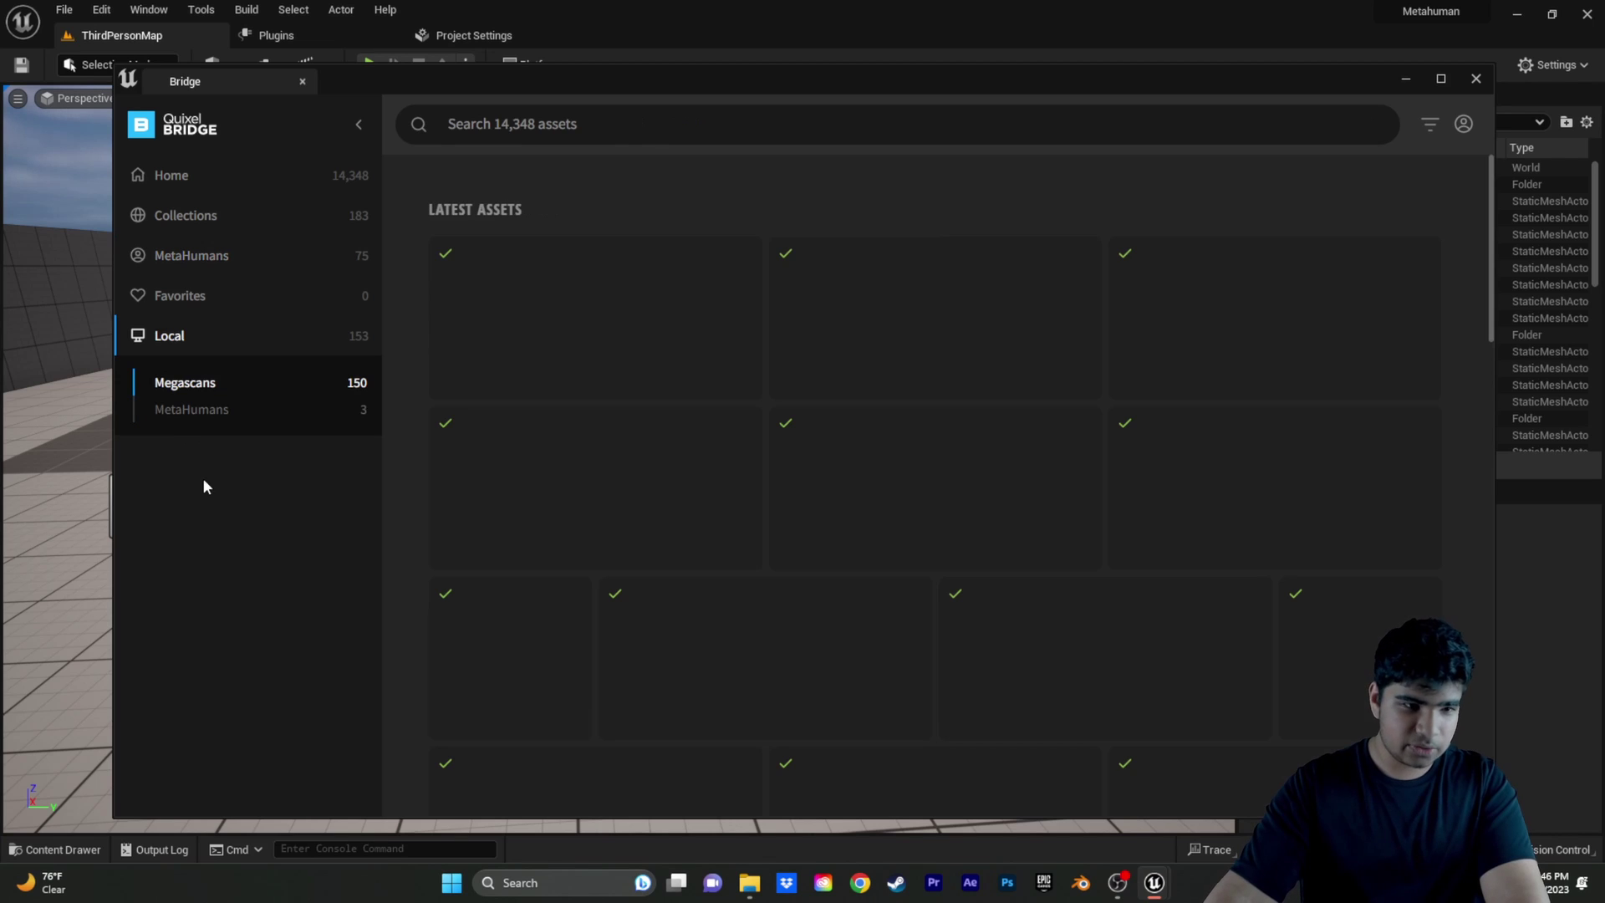
{"action": "left_click", "coordinate": [202, 409]}
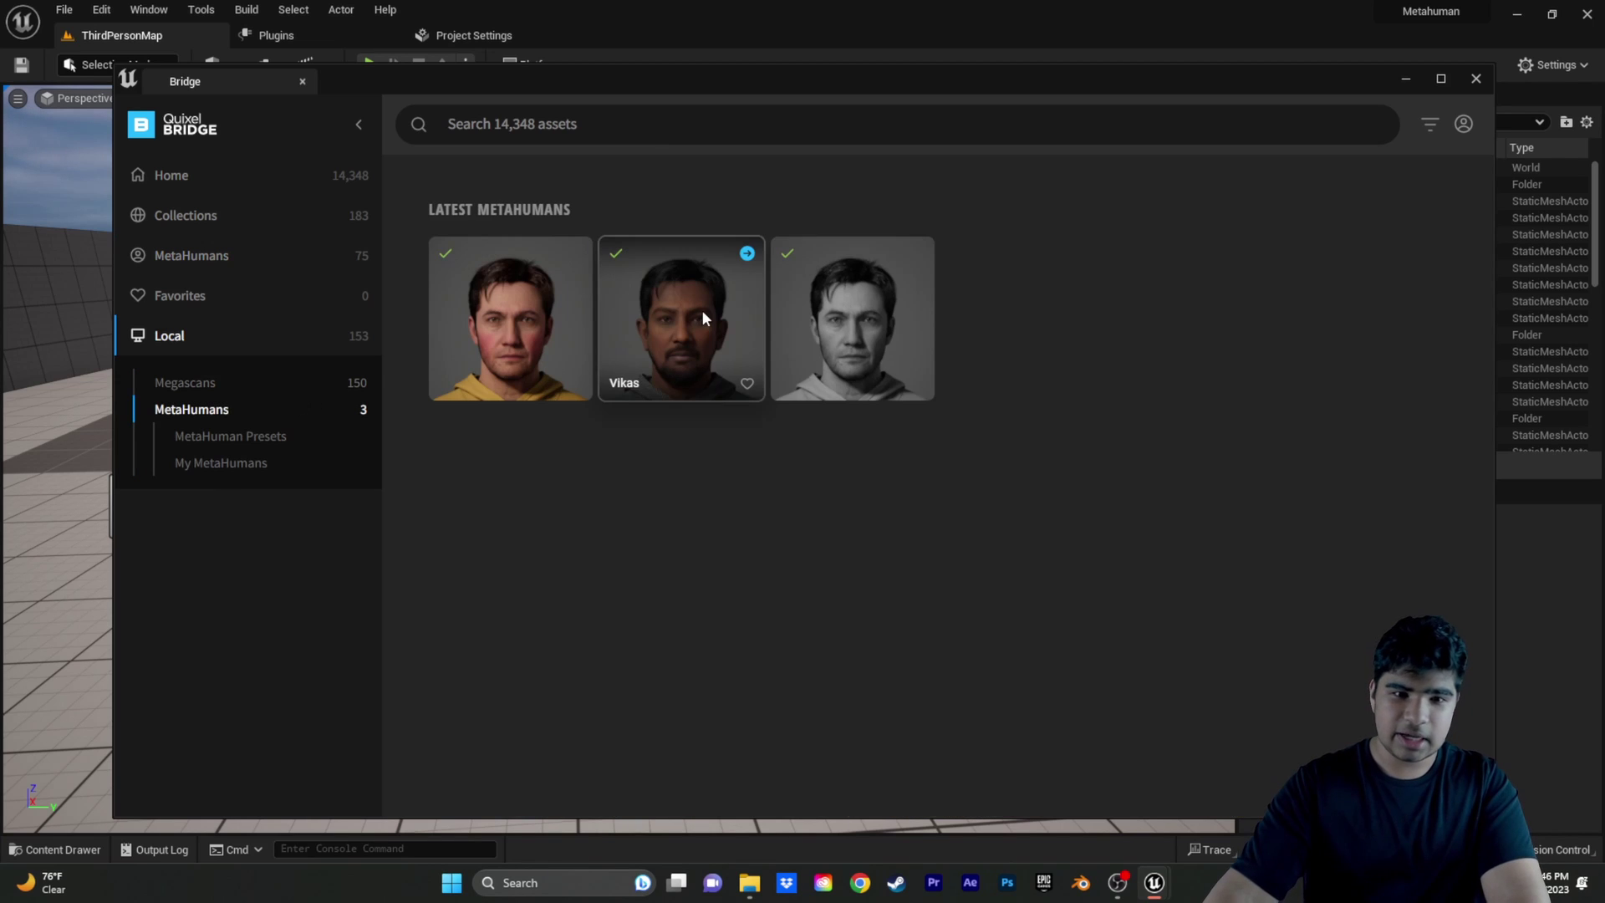
Set the bearded MetaHuman's quality to Highest Quality and close Bridge.
{"action": "left_click", "coordinate": [701, 309]}
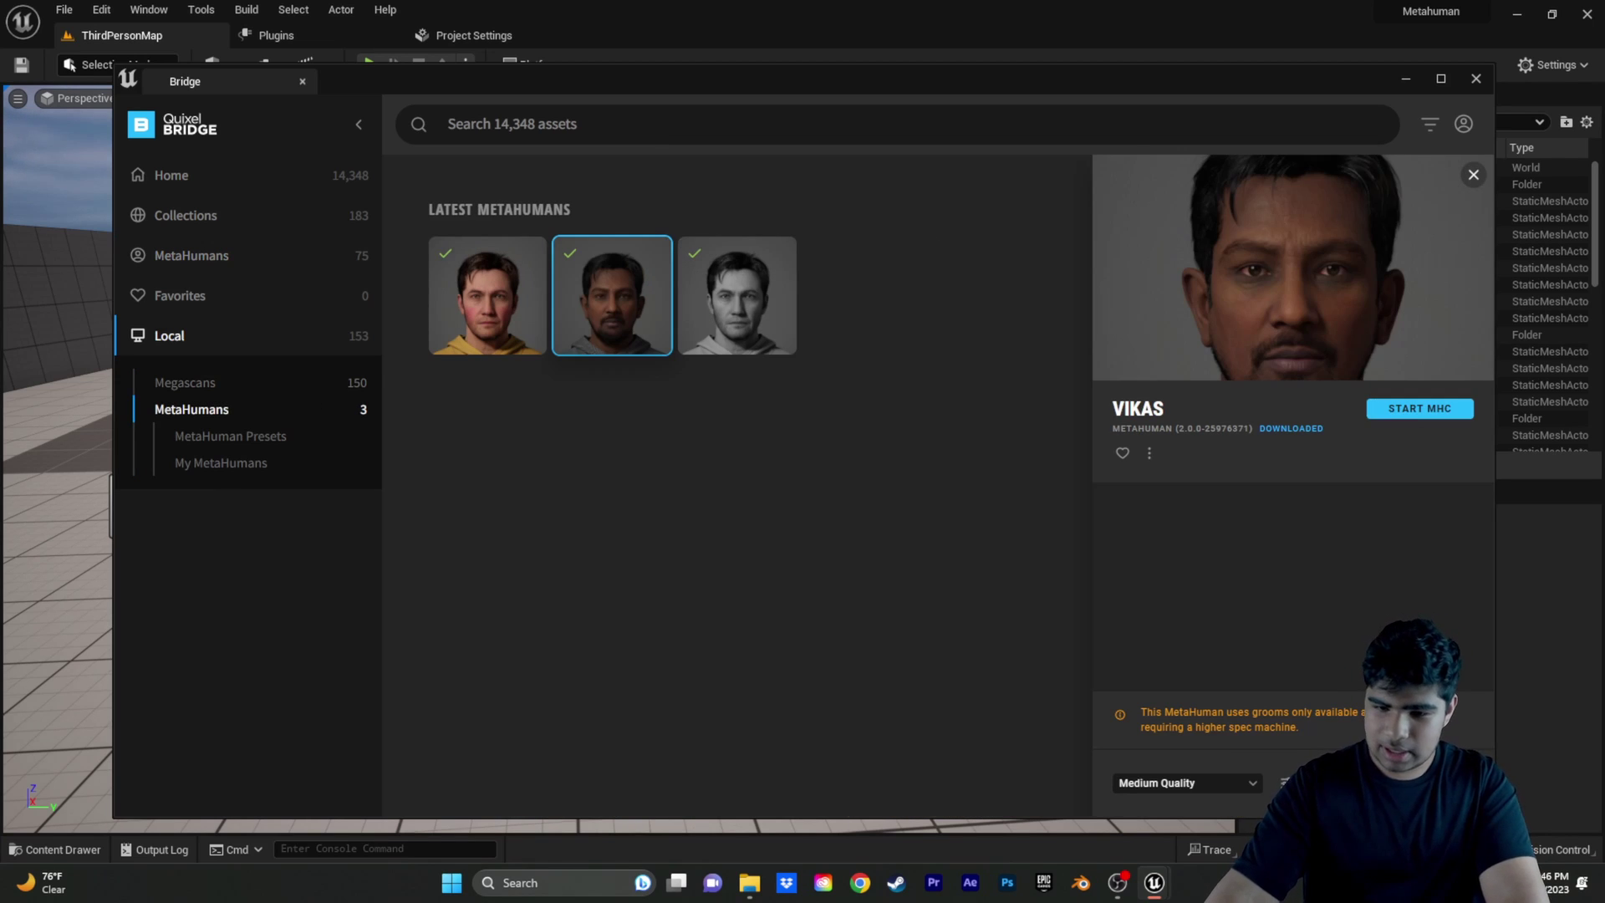
{"action": "left_click", "coordinate": [1221, 781]}
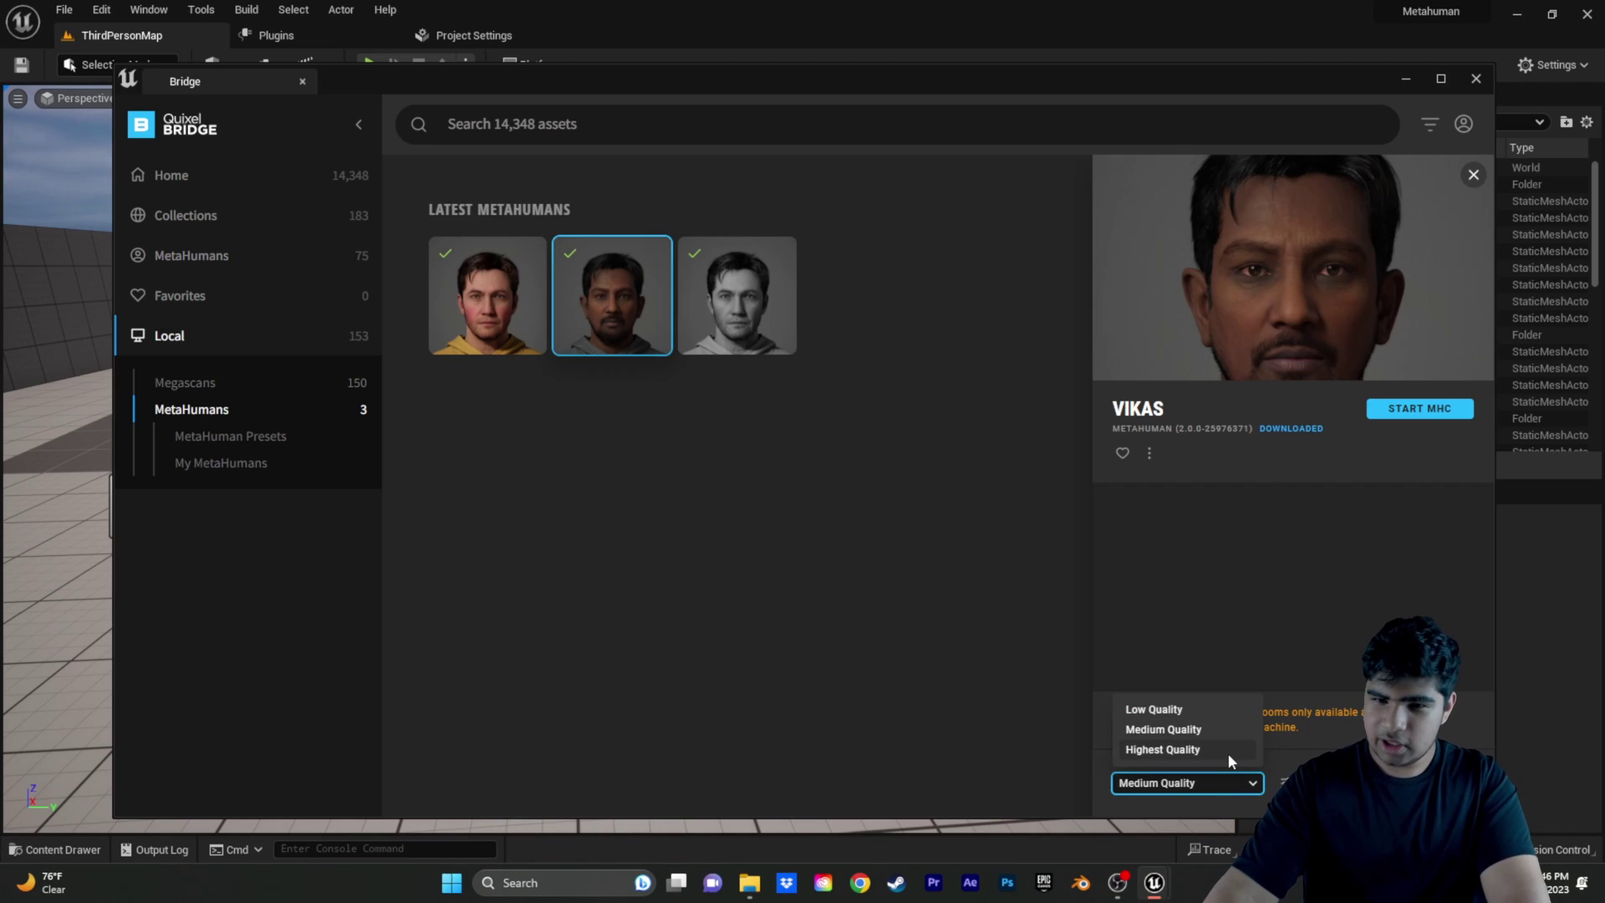
{"action": "left_click", "coordinate": [1227, 750]}
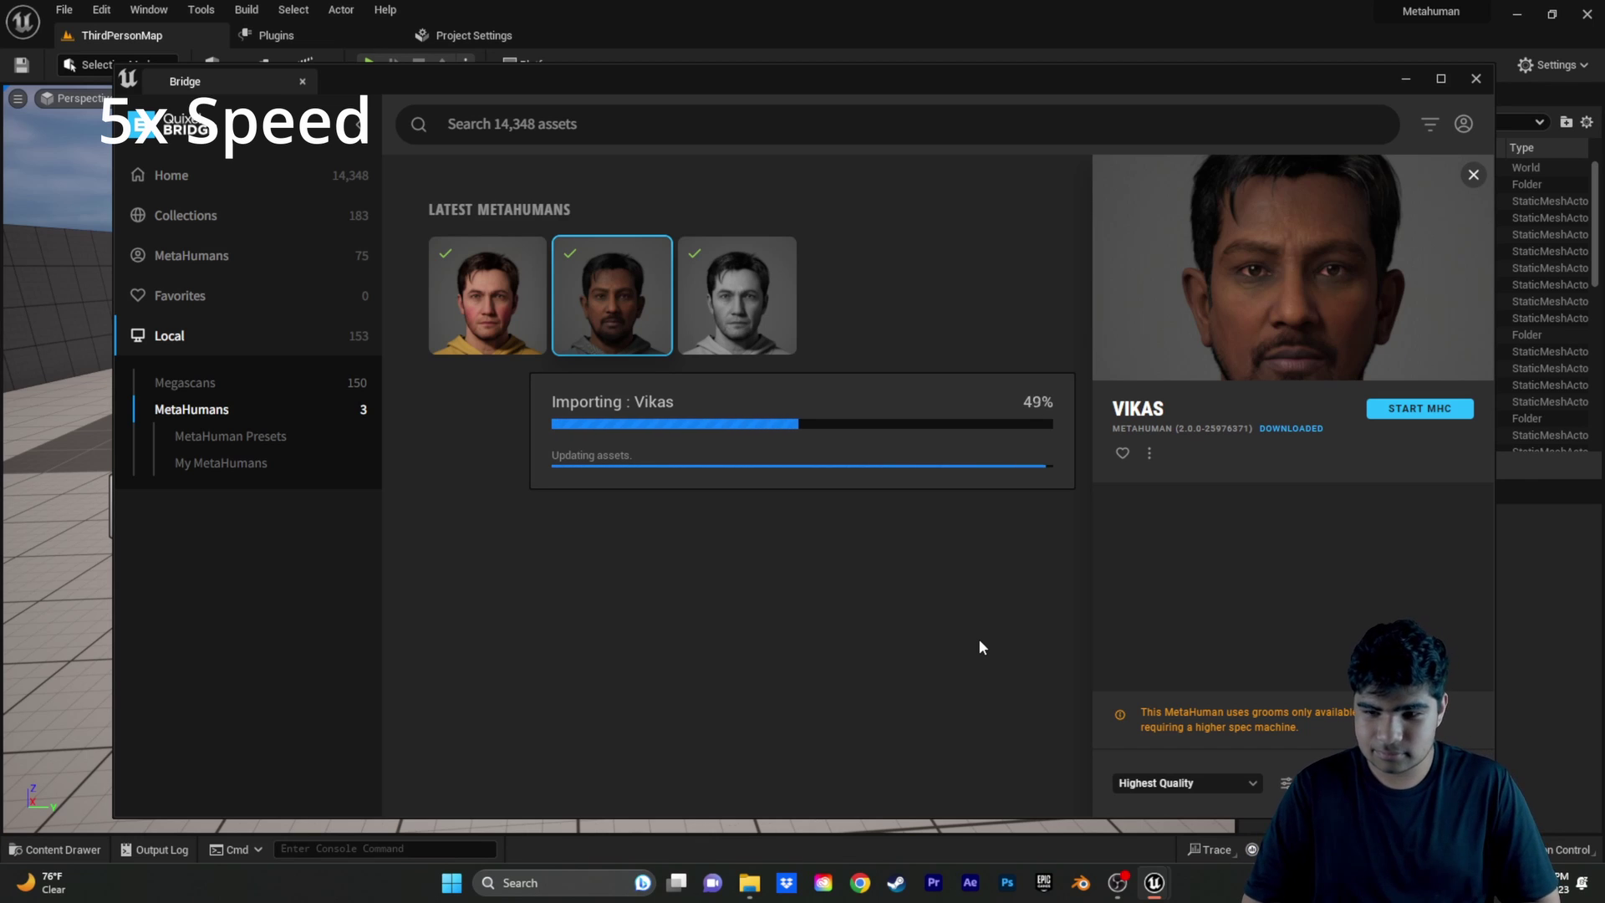
{"action": "left_click", "coordinate": [1476, 79]}
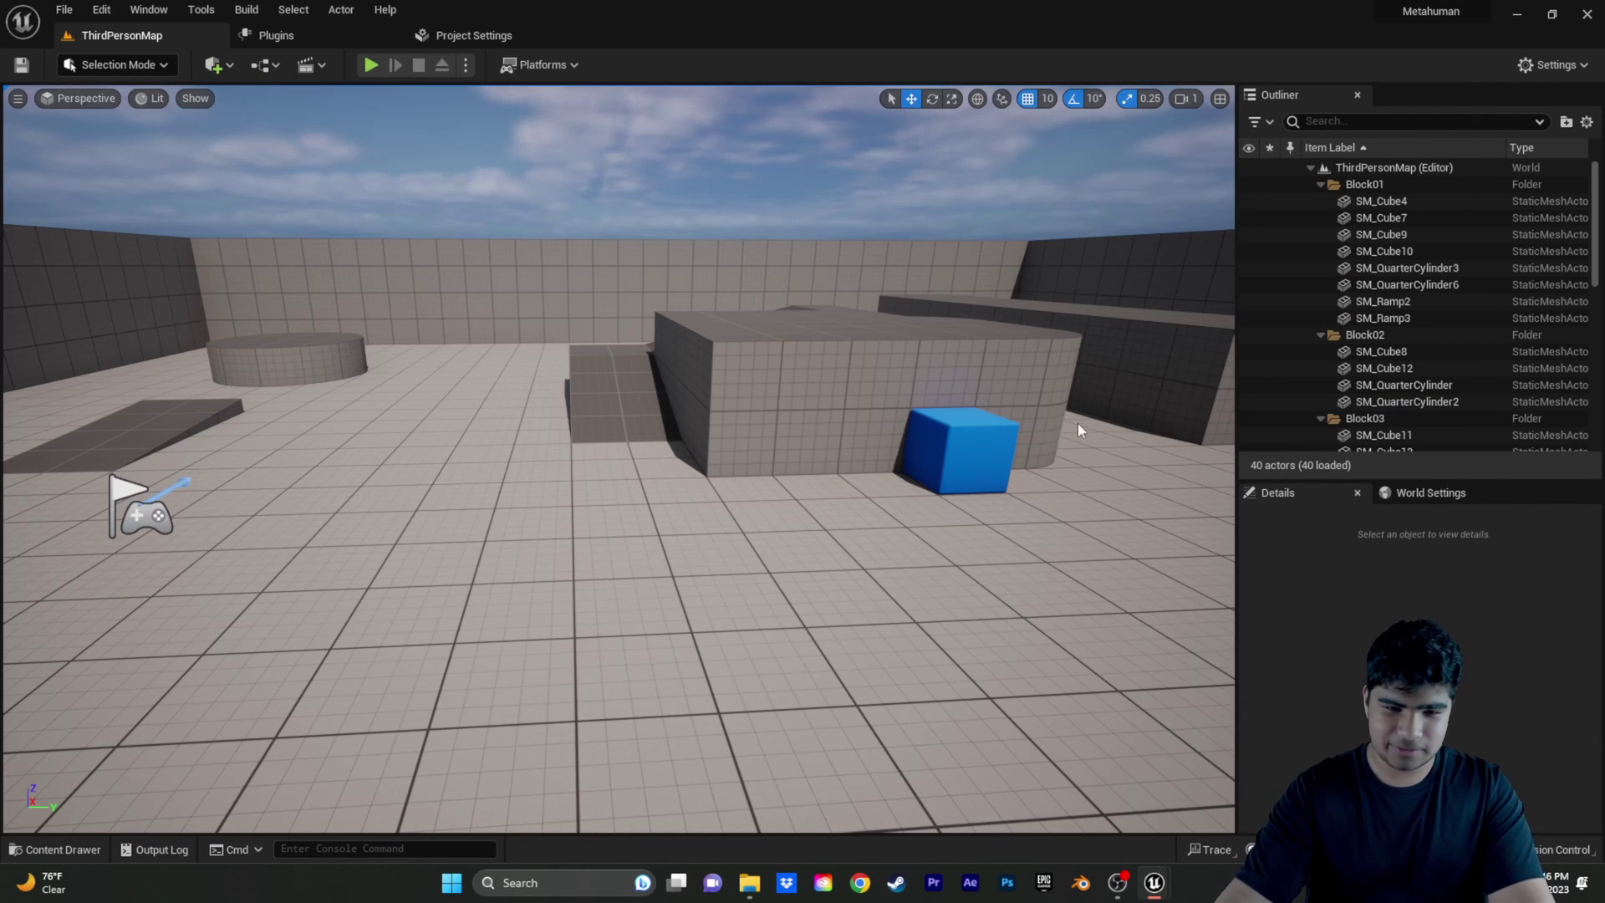
Open the BP_Vikas blueprint from Content > MetaHumans > the custom MetaHuman's folder.
{"action": "key", "text": "ctrl+space"}
{"action": "left_click", "coordinate": [607, 660]}
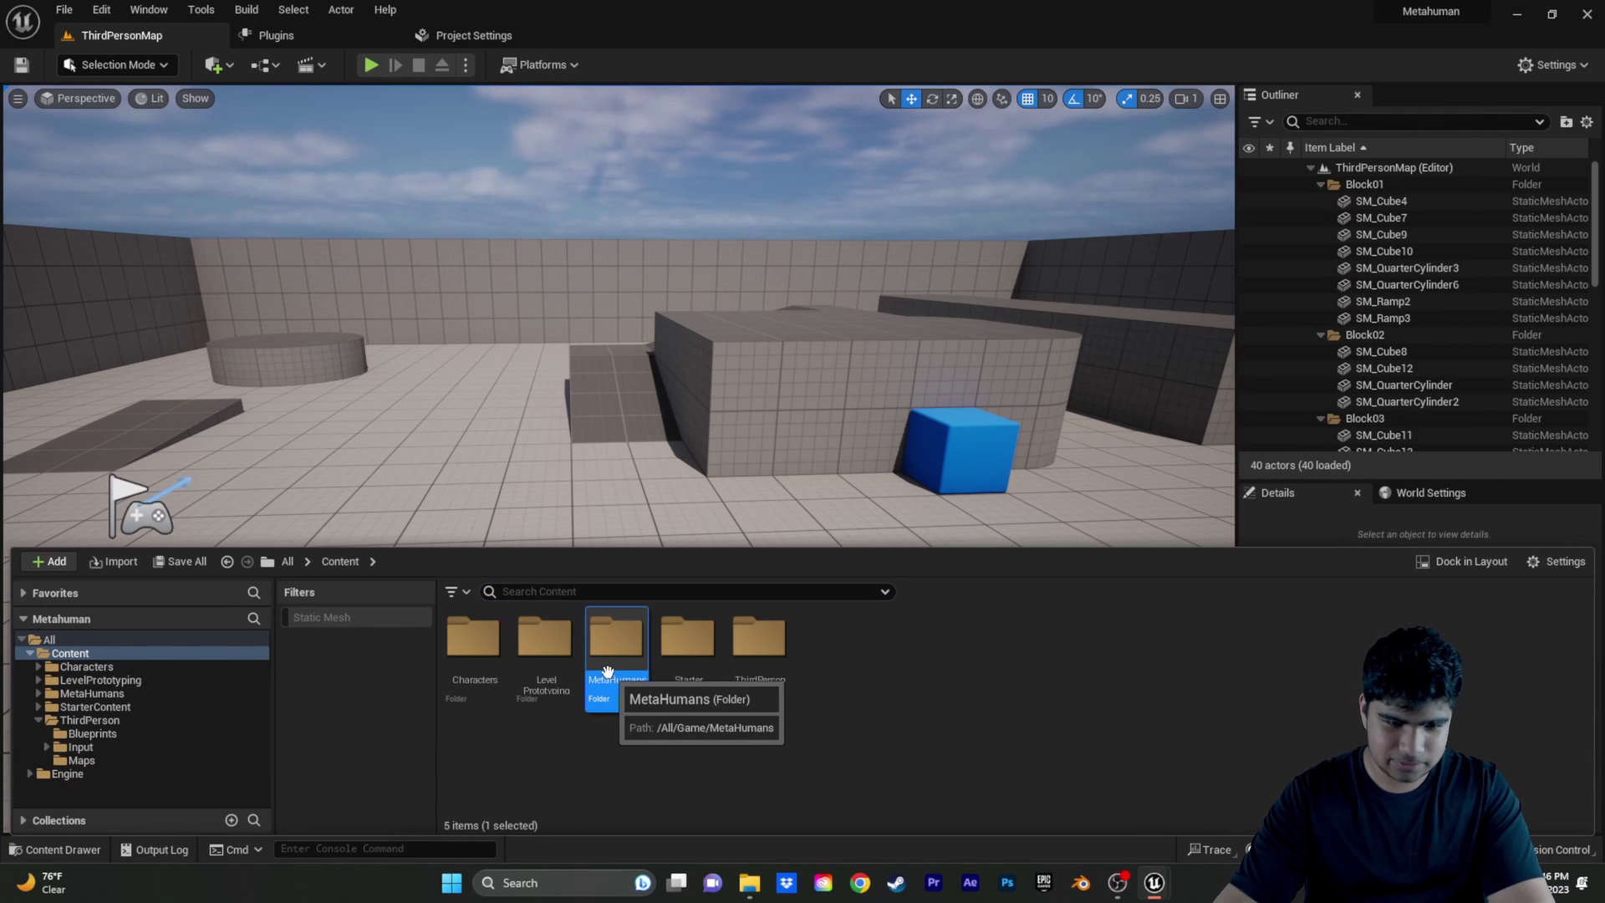
{"action": "double_click", "coordinate": [607, 660]}
{"action": "double_click", "coordinate": [544, 640]}
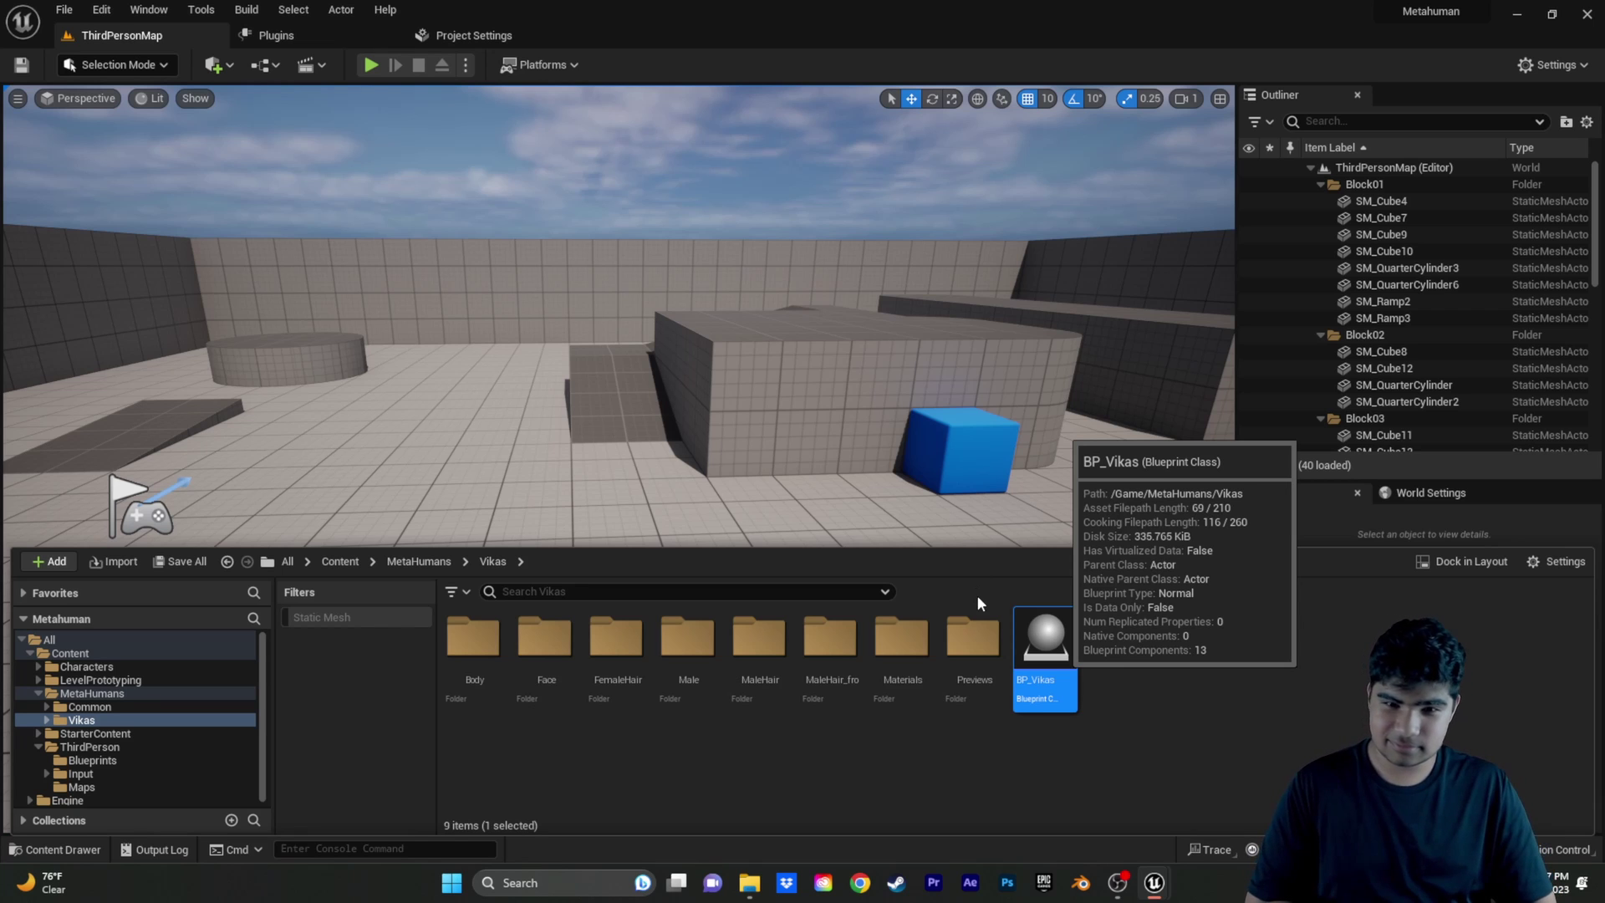
{"action": "key", "text": "Return"}
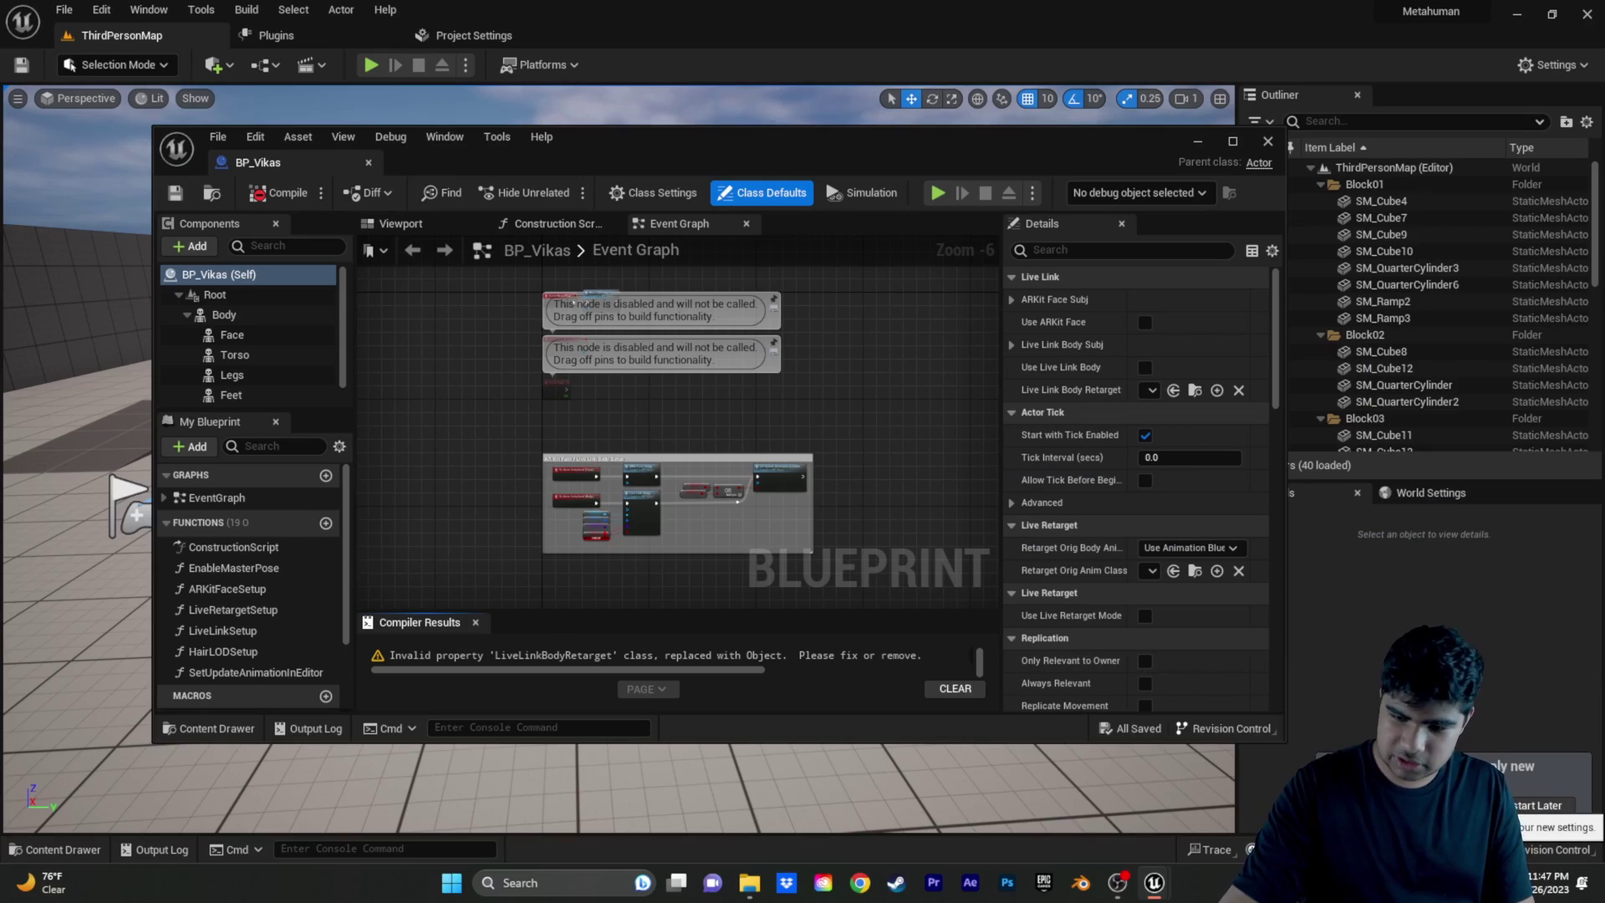
Restart the editor, dock BP_Vikas beside ThirdPersonMap, and close the floating Content Browser.
{"action": "left_click", "coordinate": [1439, 805]}
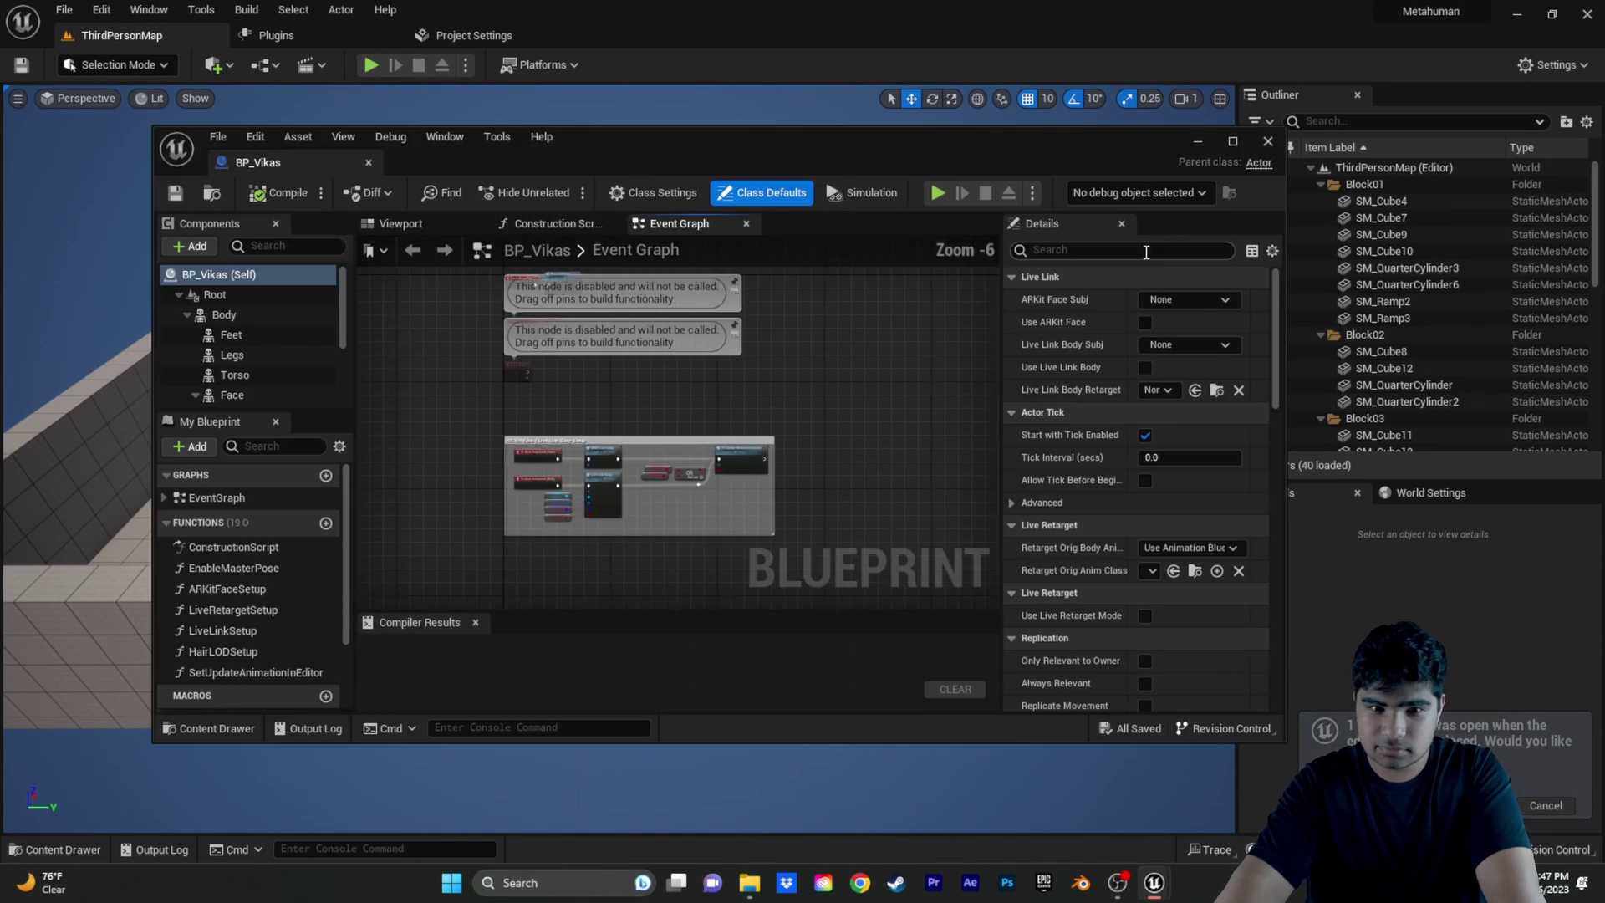
{"action": "left_click_drag", "start_coordinate": [313, 166], "coordinate": [305, 24]}
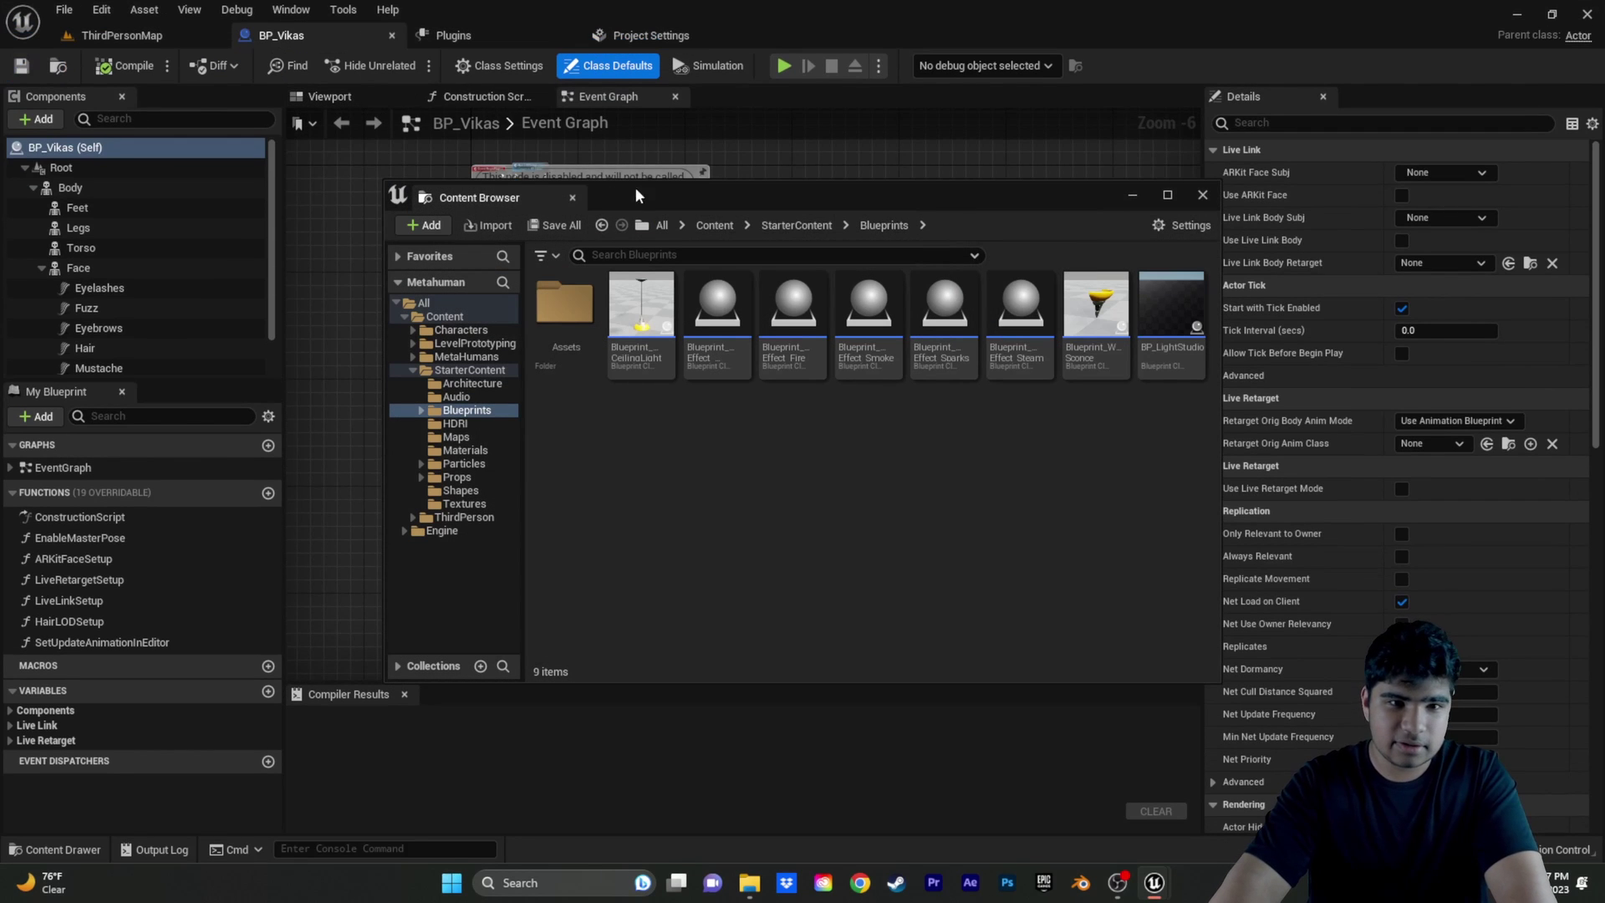
{"action": "left_click", "coordinate": [1200, 194]}
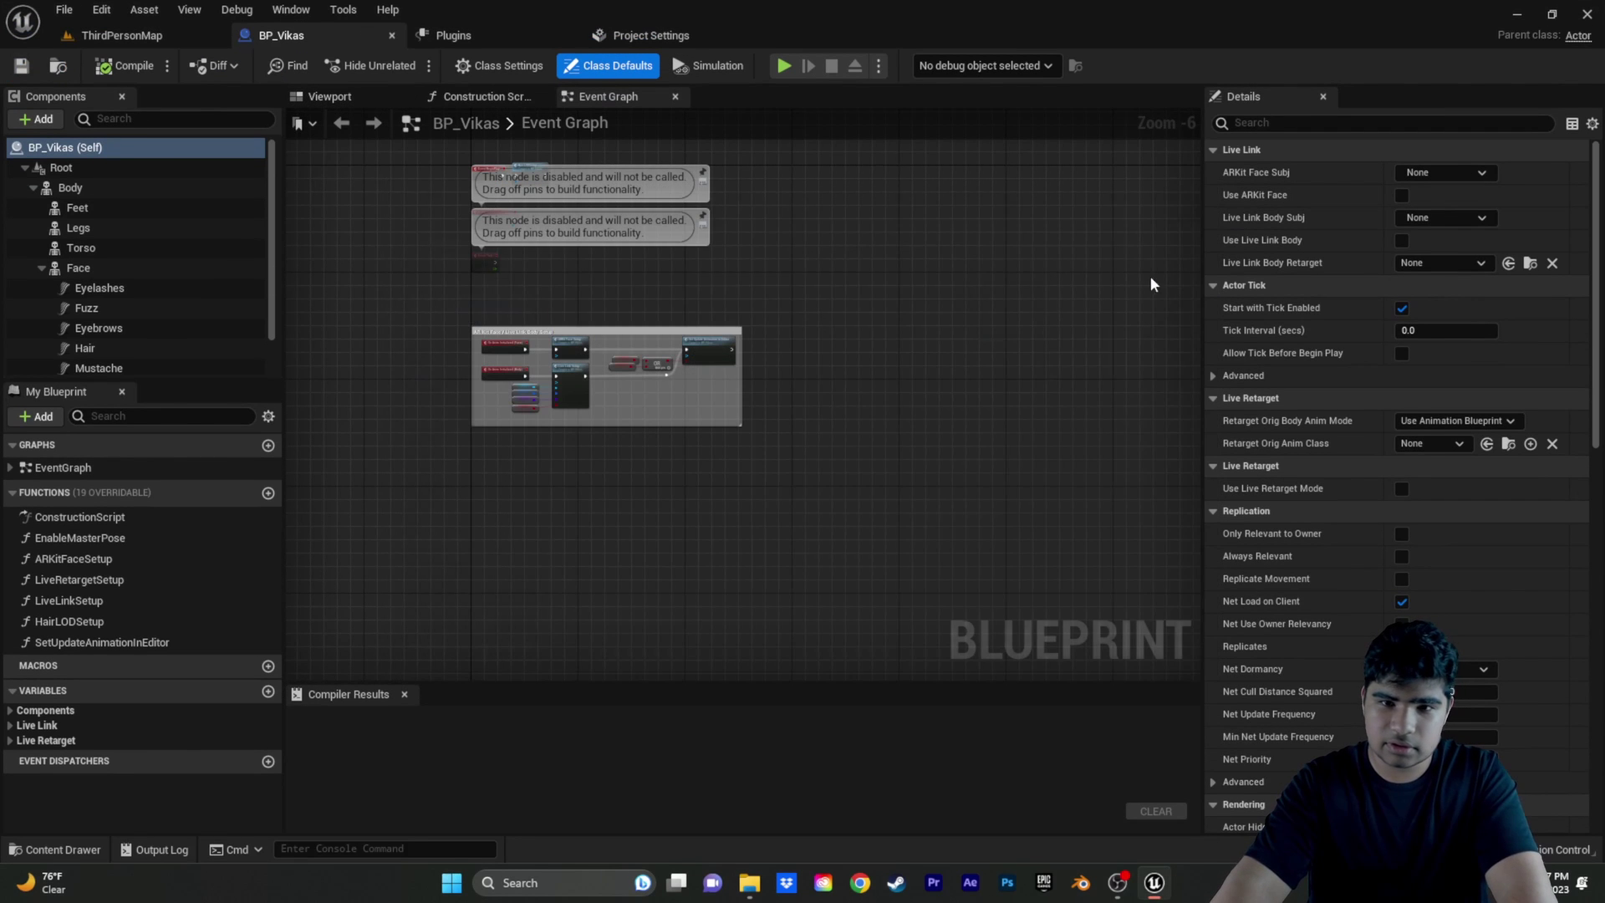
Show BP_Vikas's Viewport preview and frame the MetaHuman character.
{"action": "left_click", "coordinate": [339, 97]}
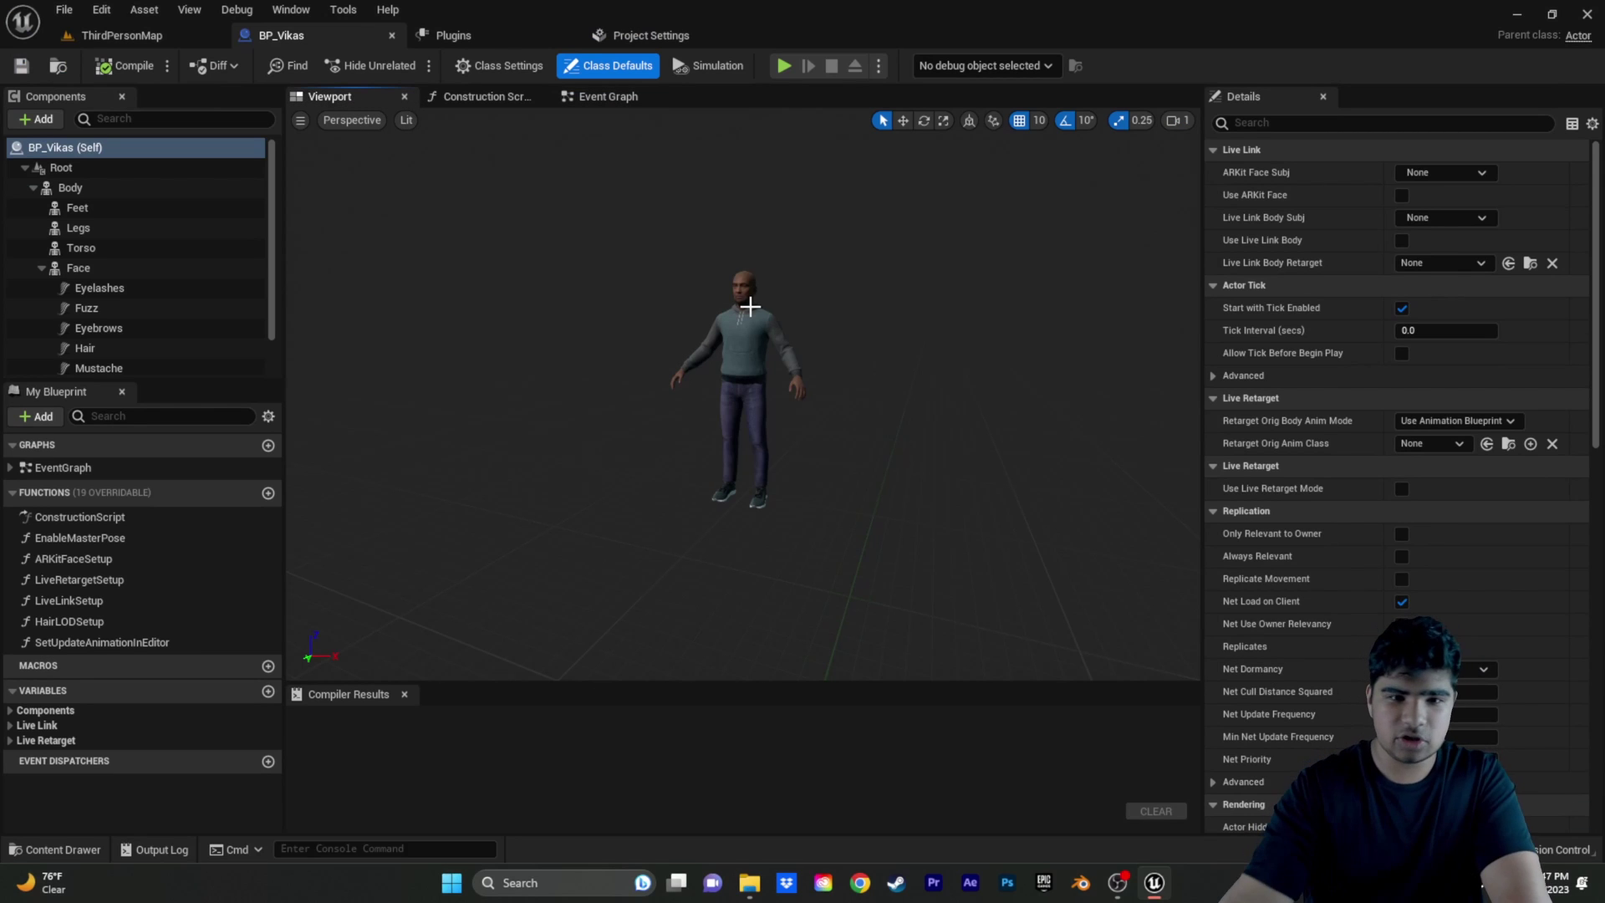
{"action": "key", "text": "s"}
{"action": "right_click_drag", "start_coordinate": [809, 348], "coordinate": [844, 356]}
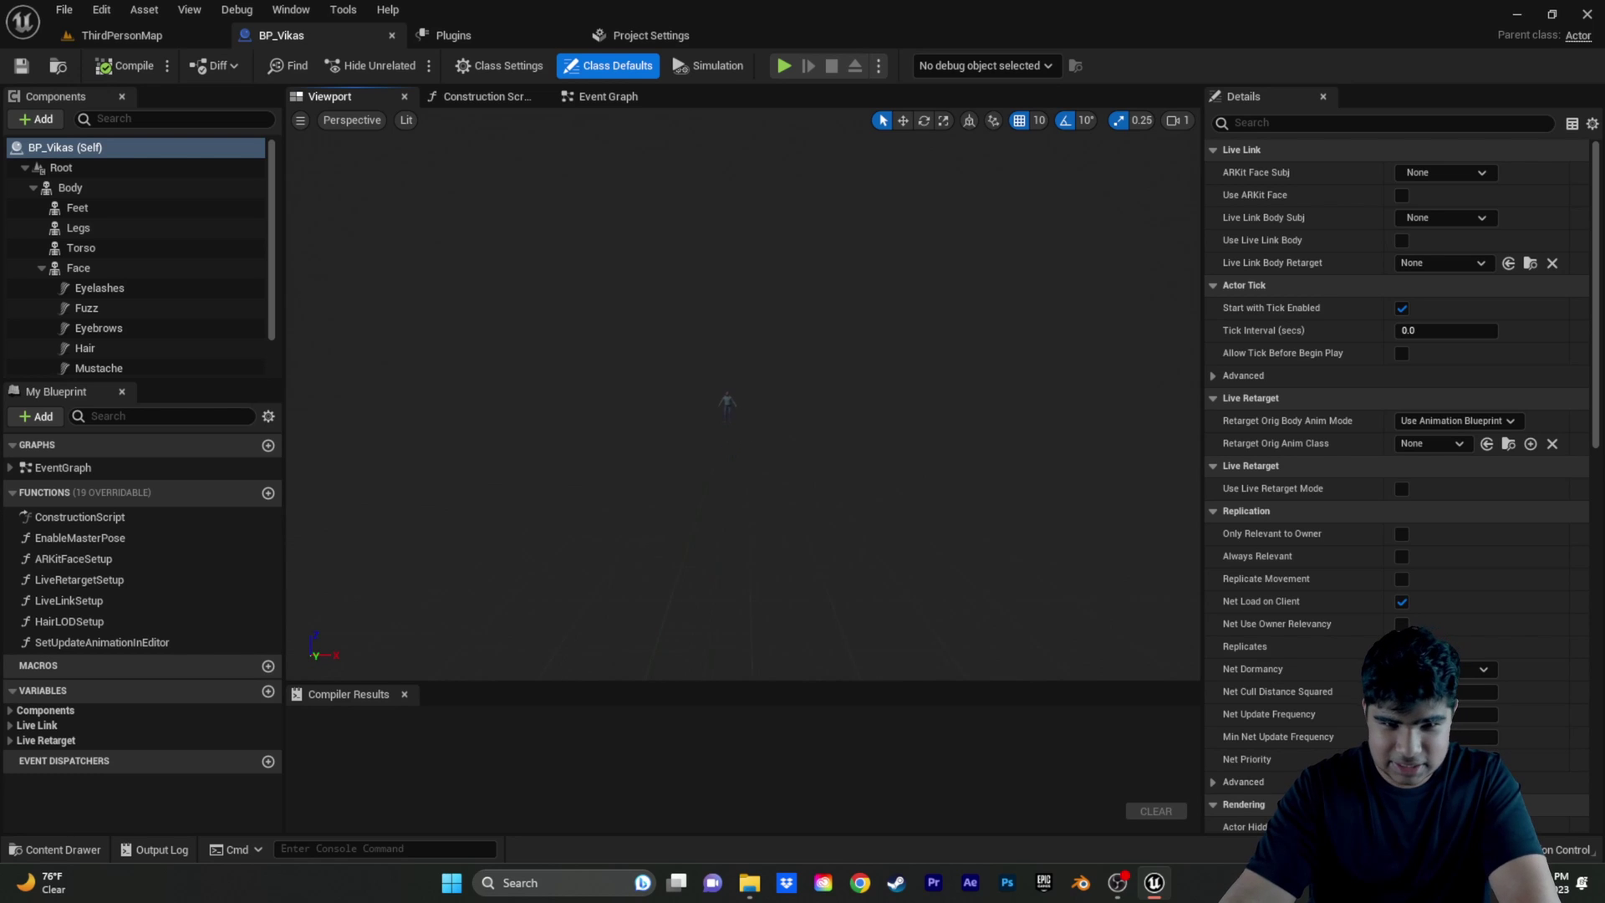
{"action": "key", "text": "w"}
{"action": "right_click_drag", "start_coordinate": [844, 356], "coordinate": [849, 356]}
{"action": "key", "text": "w"}
{"action": "scroll", "coordinate": [183, 298], "scroll_direction": "down", "scroll_amount": 2}
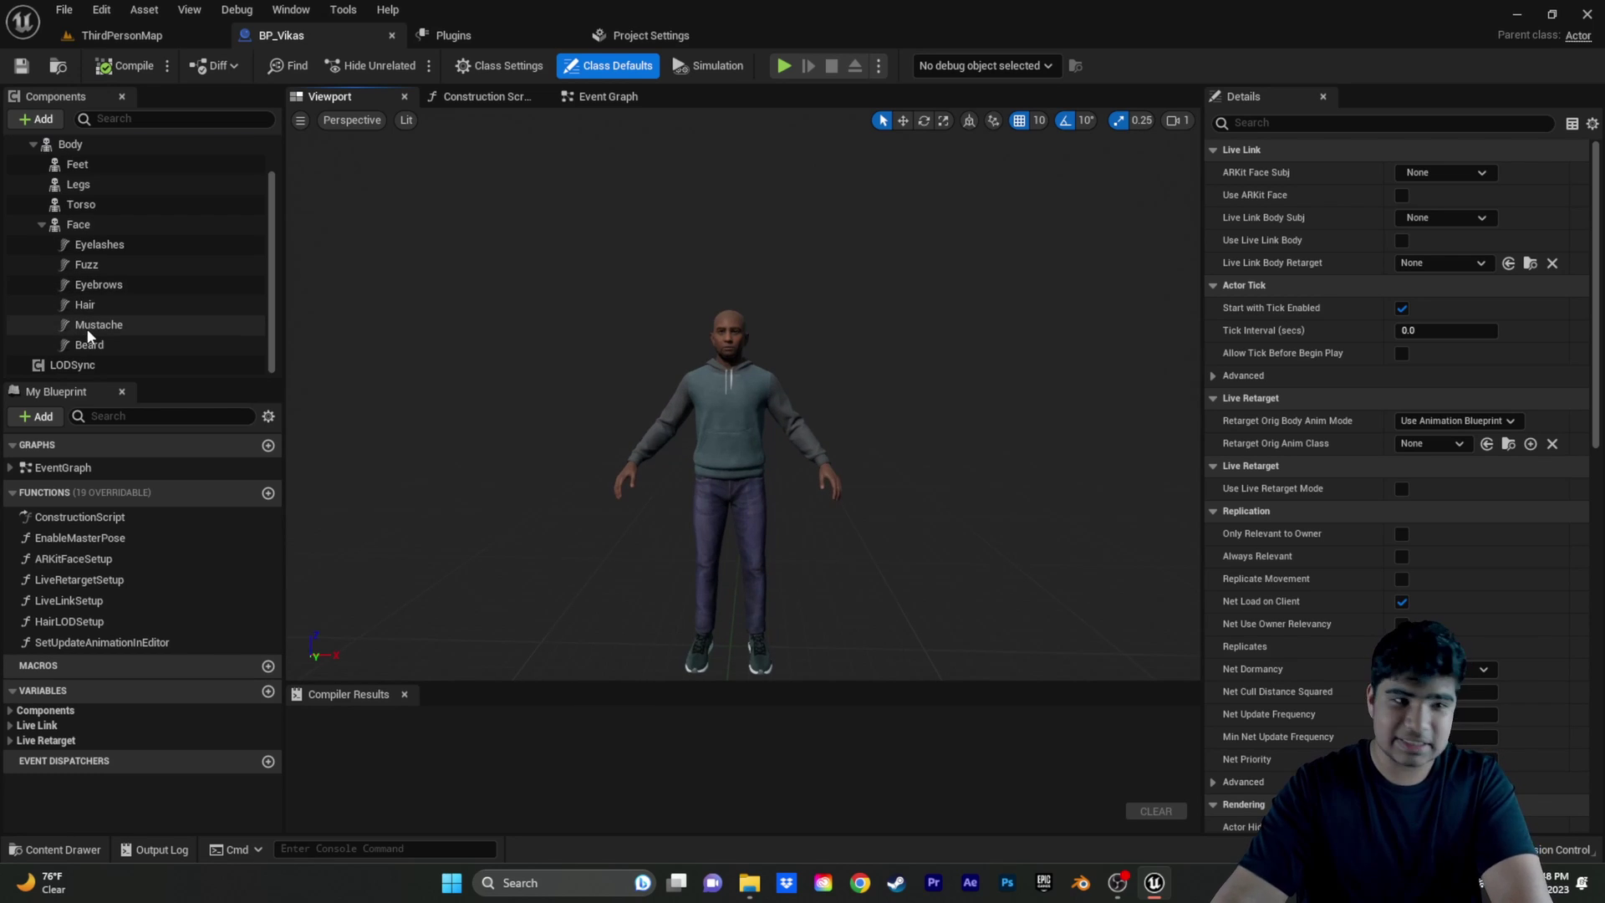
Set LODSync's Forced LOD to 0, then compile and save BP_Vikas.
{"action": "left_click", "coordinate": [114, 366]}
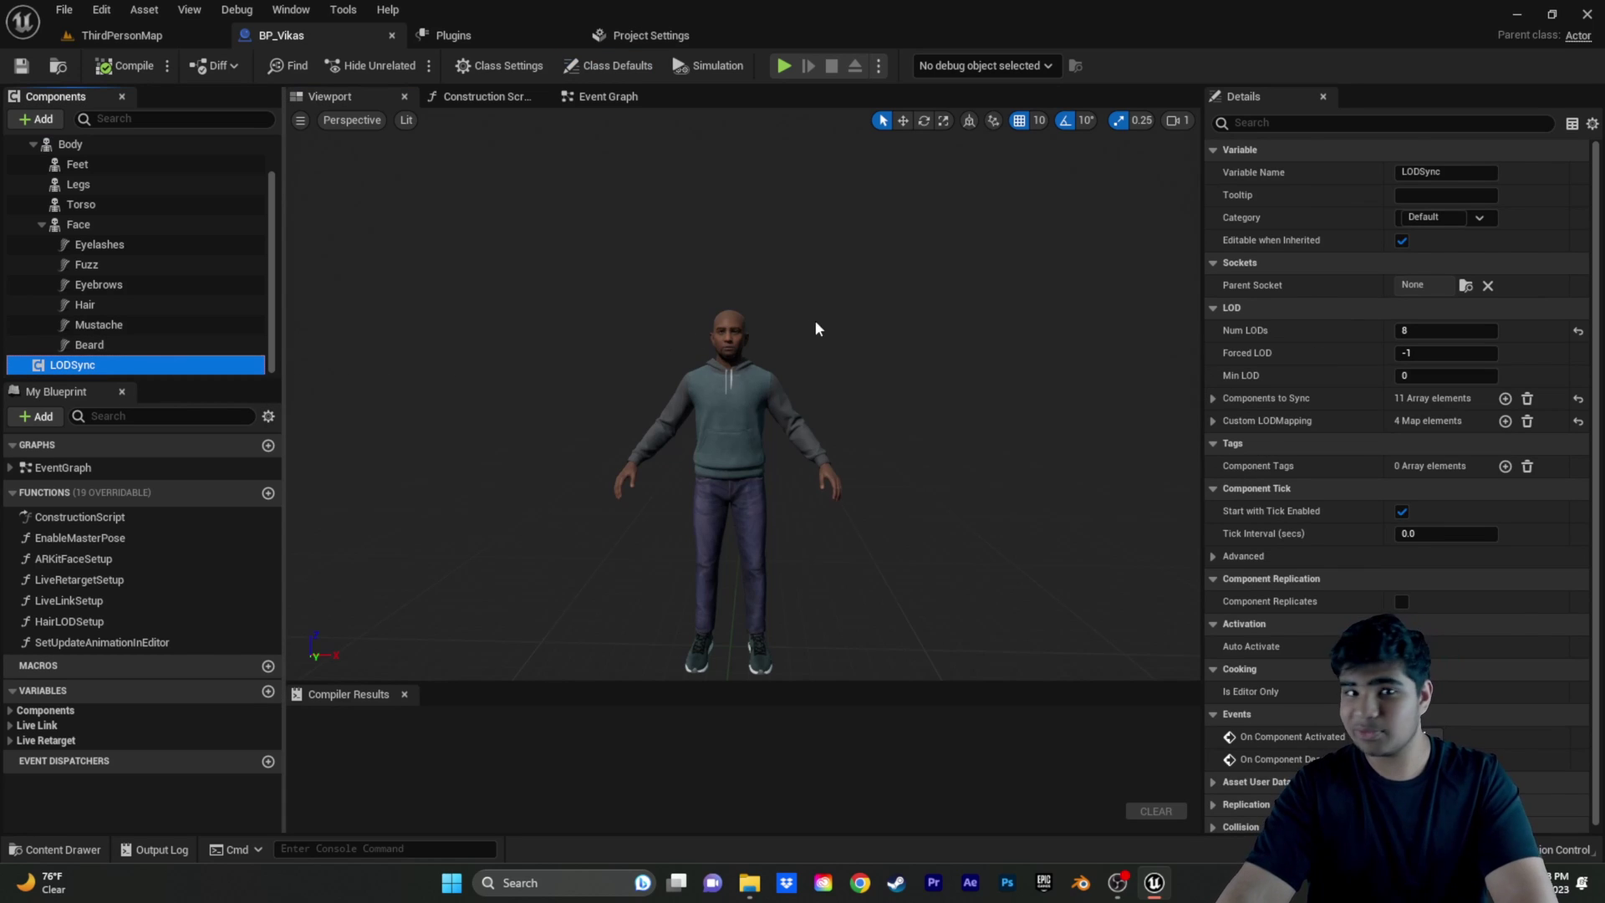
{"action": "left_click", "coordinate": [1448, 352]}
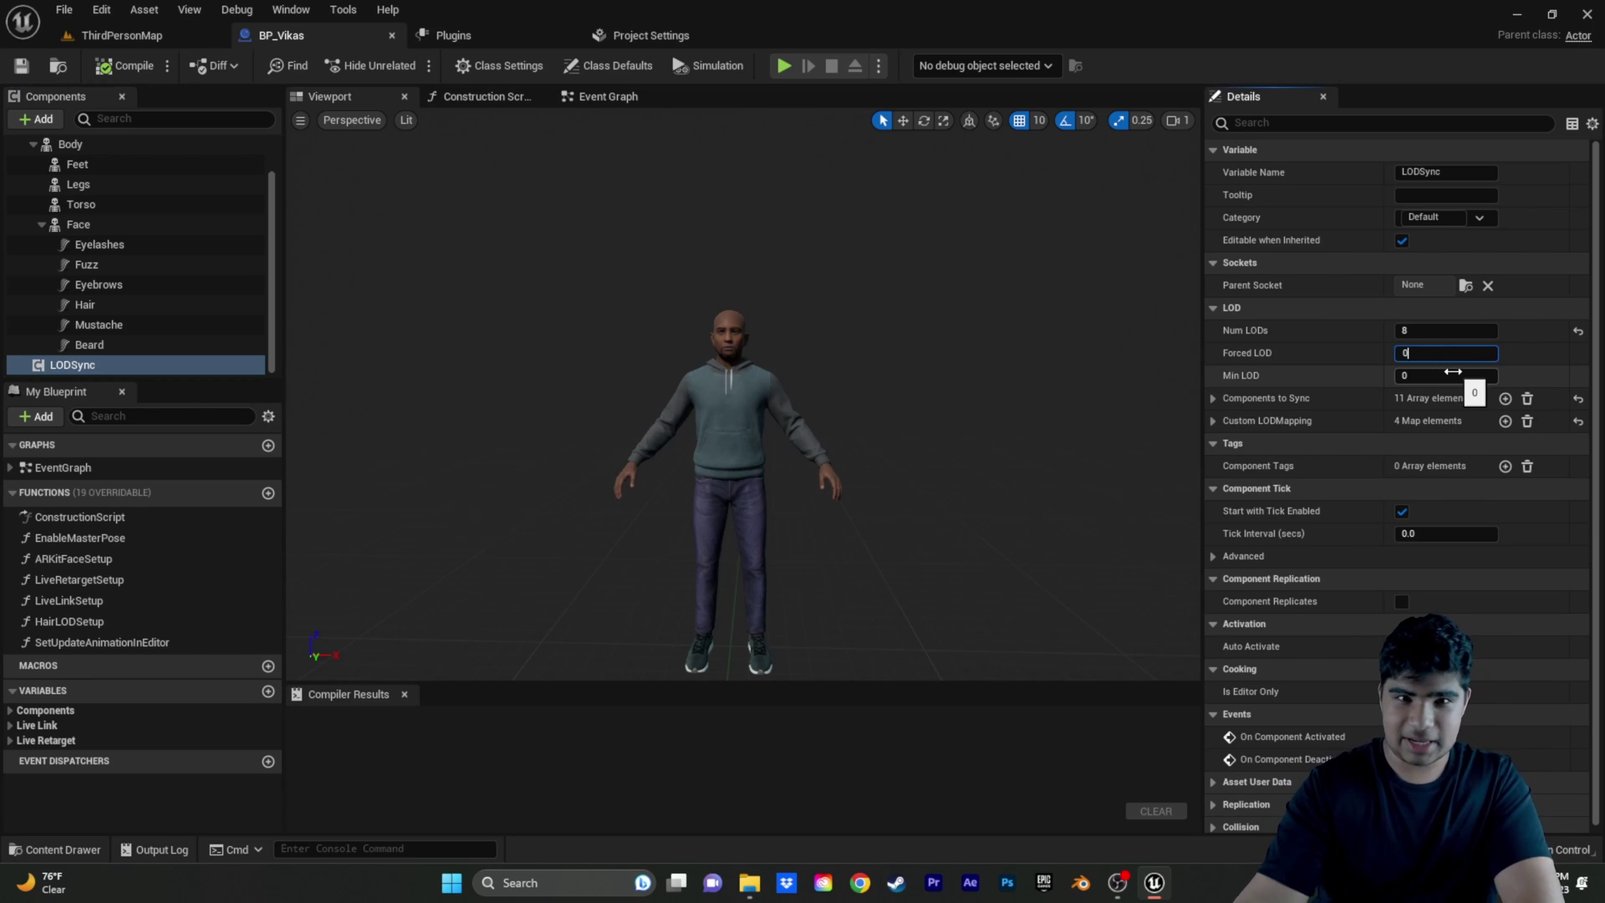
{"action": "key", "text": "Return"}
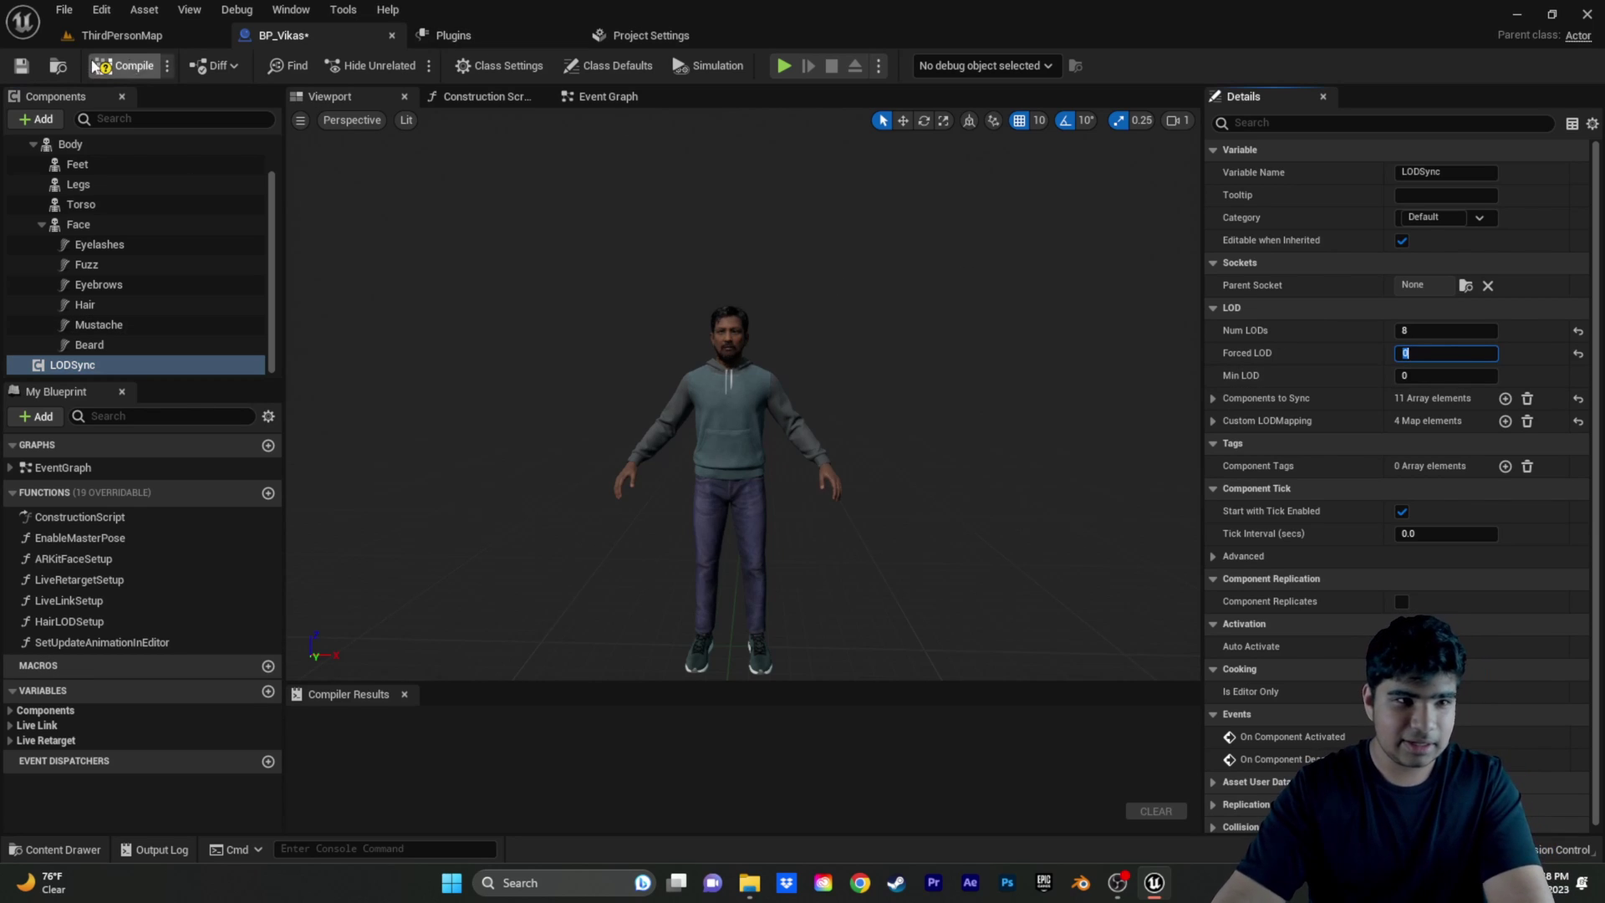
{"action": "left_click", "coordinate": [142, 64]}
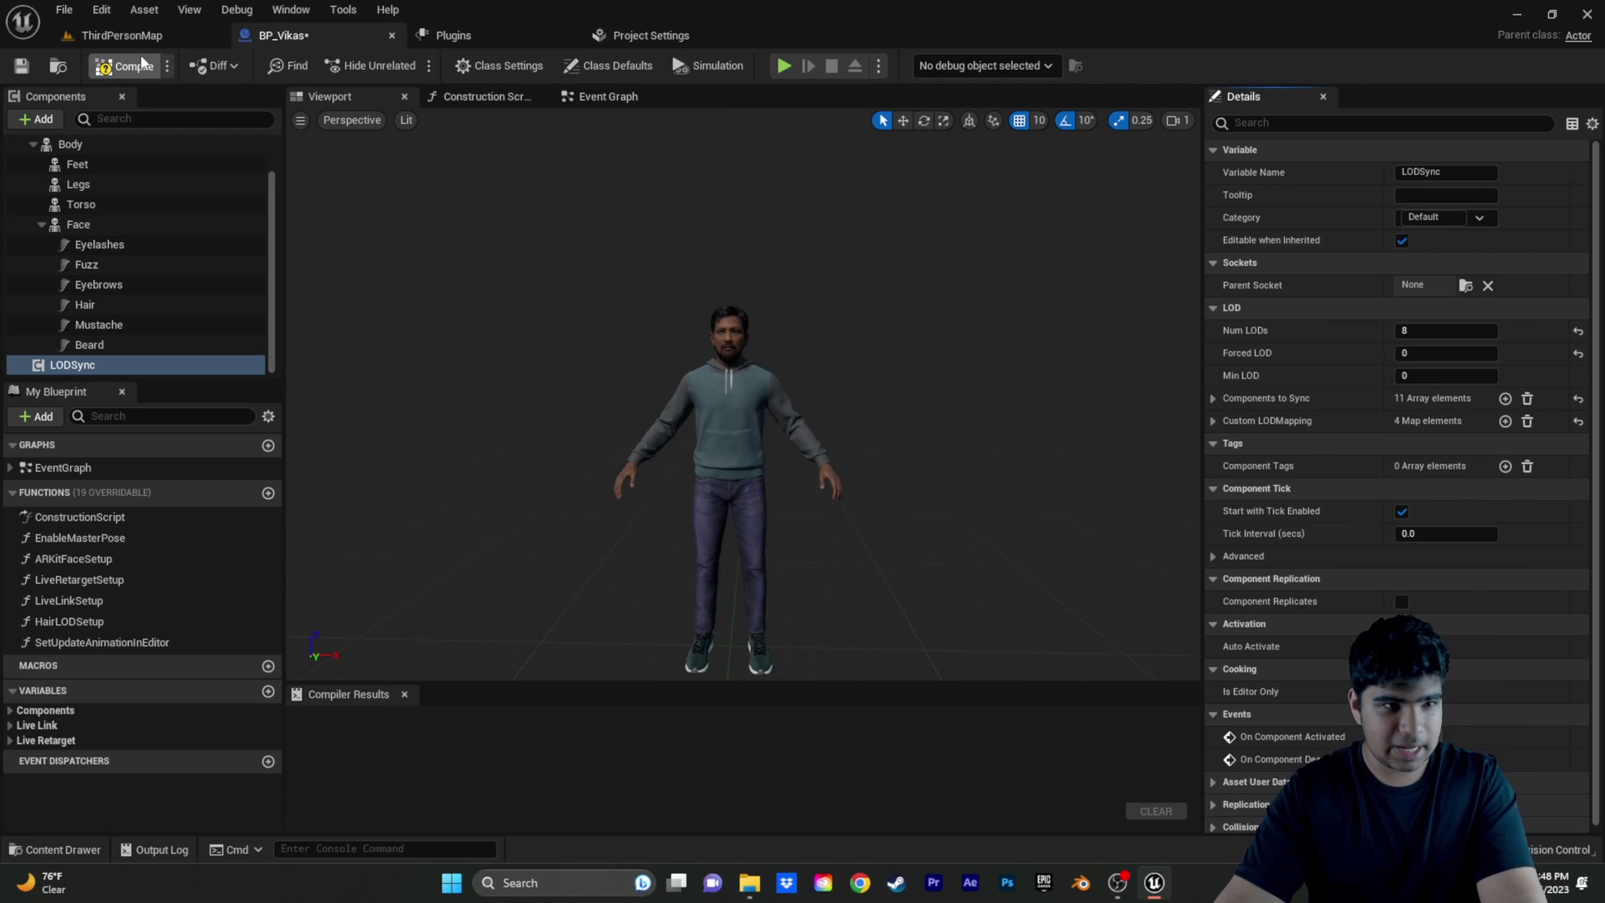
{"action": "left_click", "coordinate": [21, 71]}
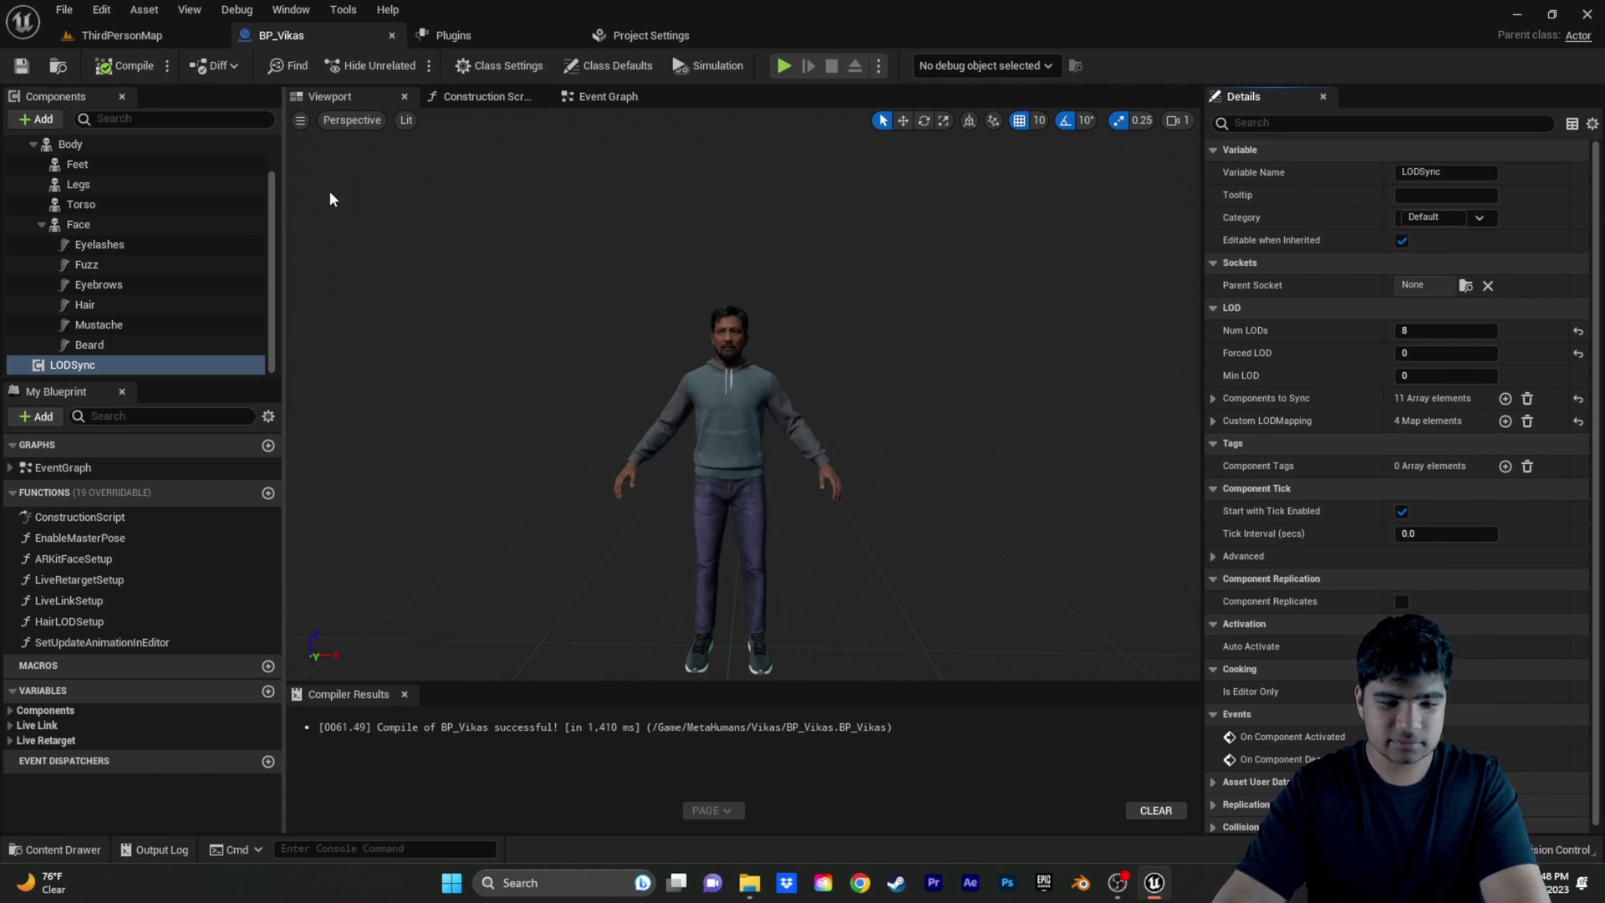
Reparent BP_Vikas to BP_ThirdPersonCharacter in Class Settings and inspect the added capsule and mannequin.
{"action": "left_click", "coordinate": [513, 74]}
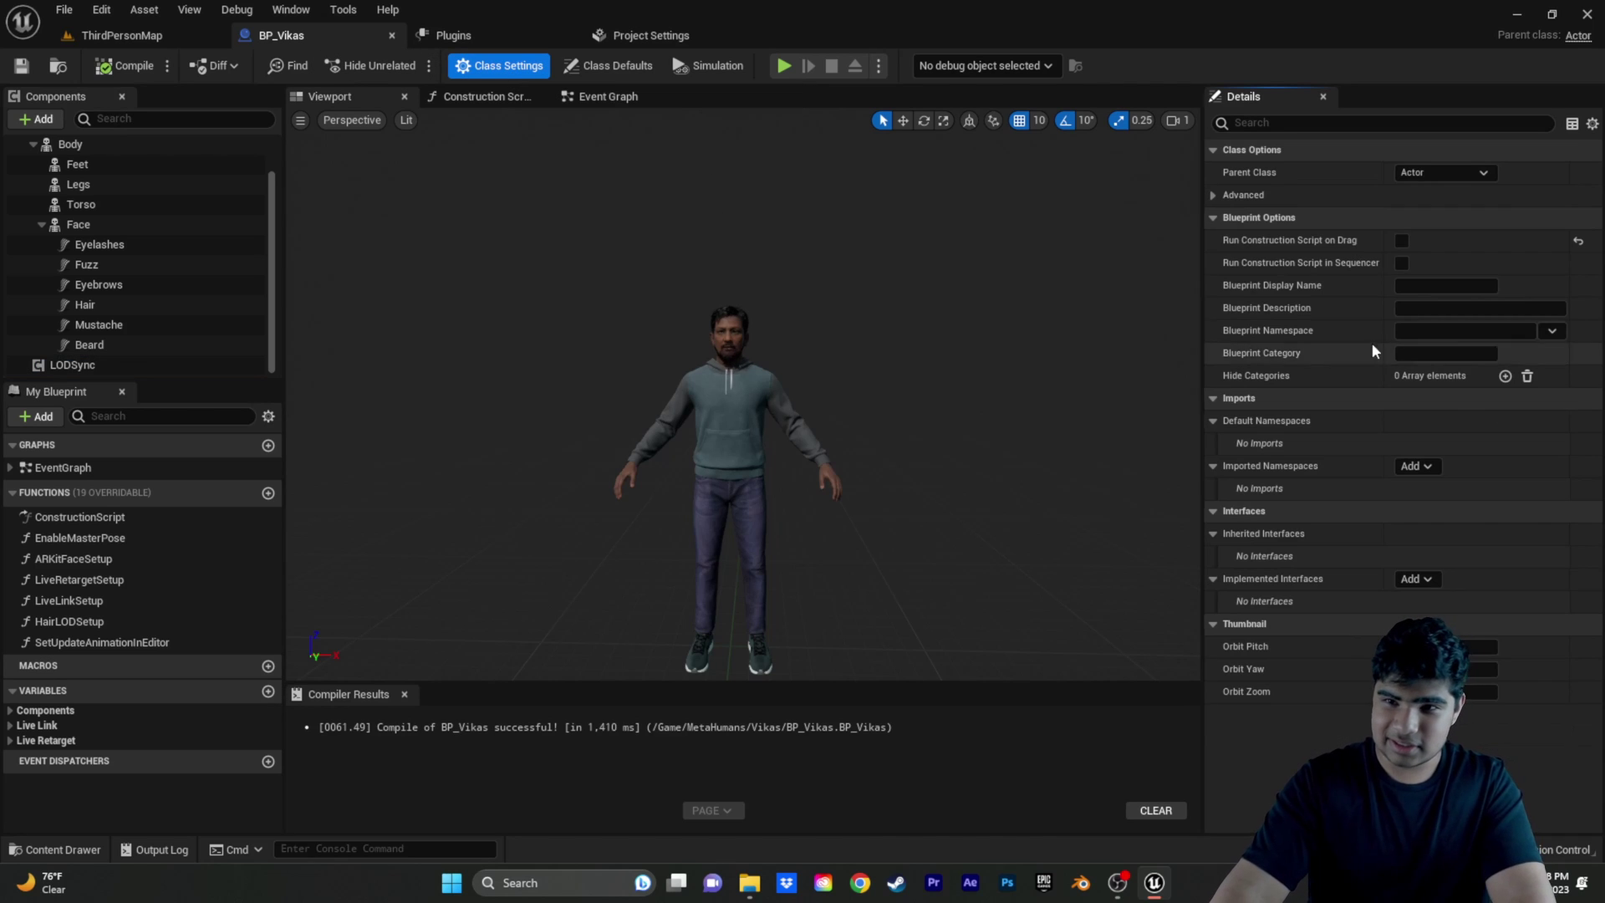
{"action": "left_click", "coordinate": [1475, 171]}
{"action": "type", "text": "third"}
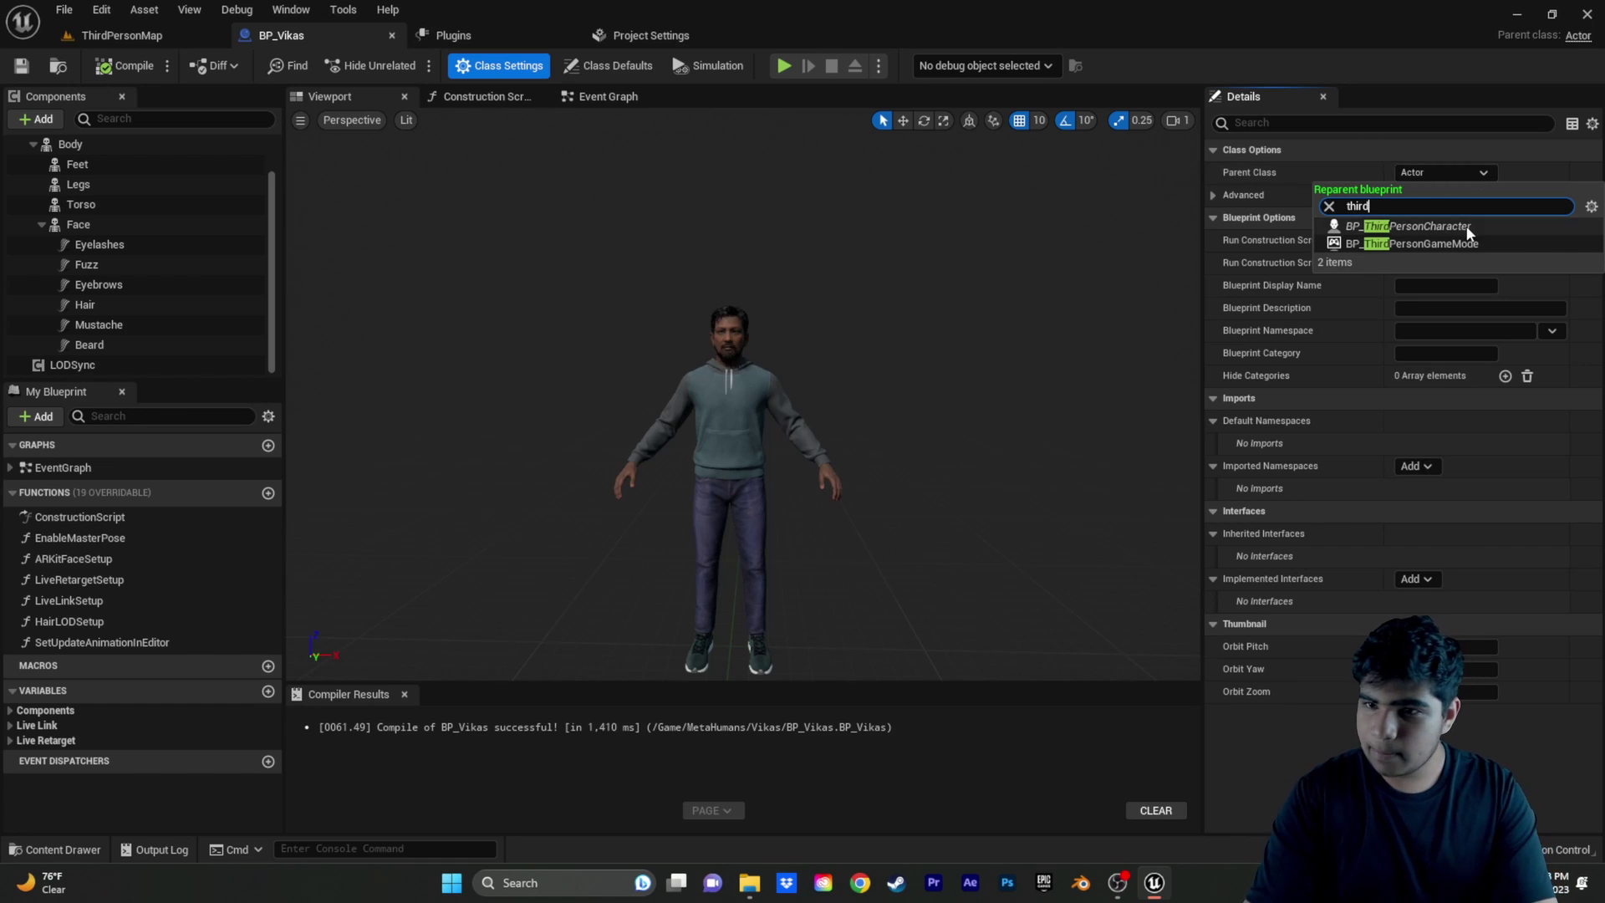
{"action": "left_click", "coordinate": [1468, 228]}
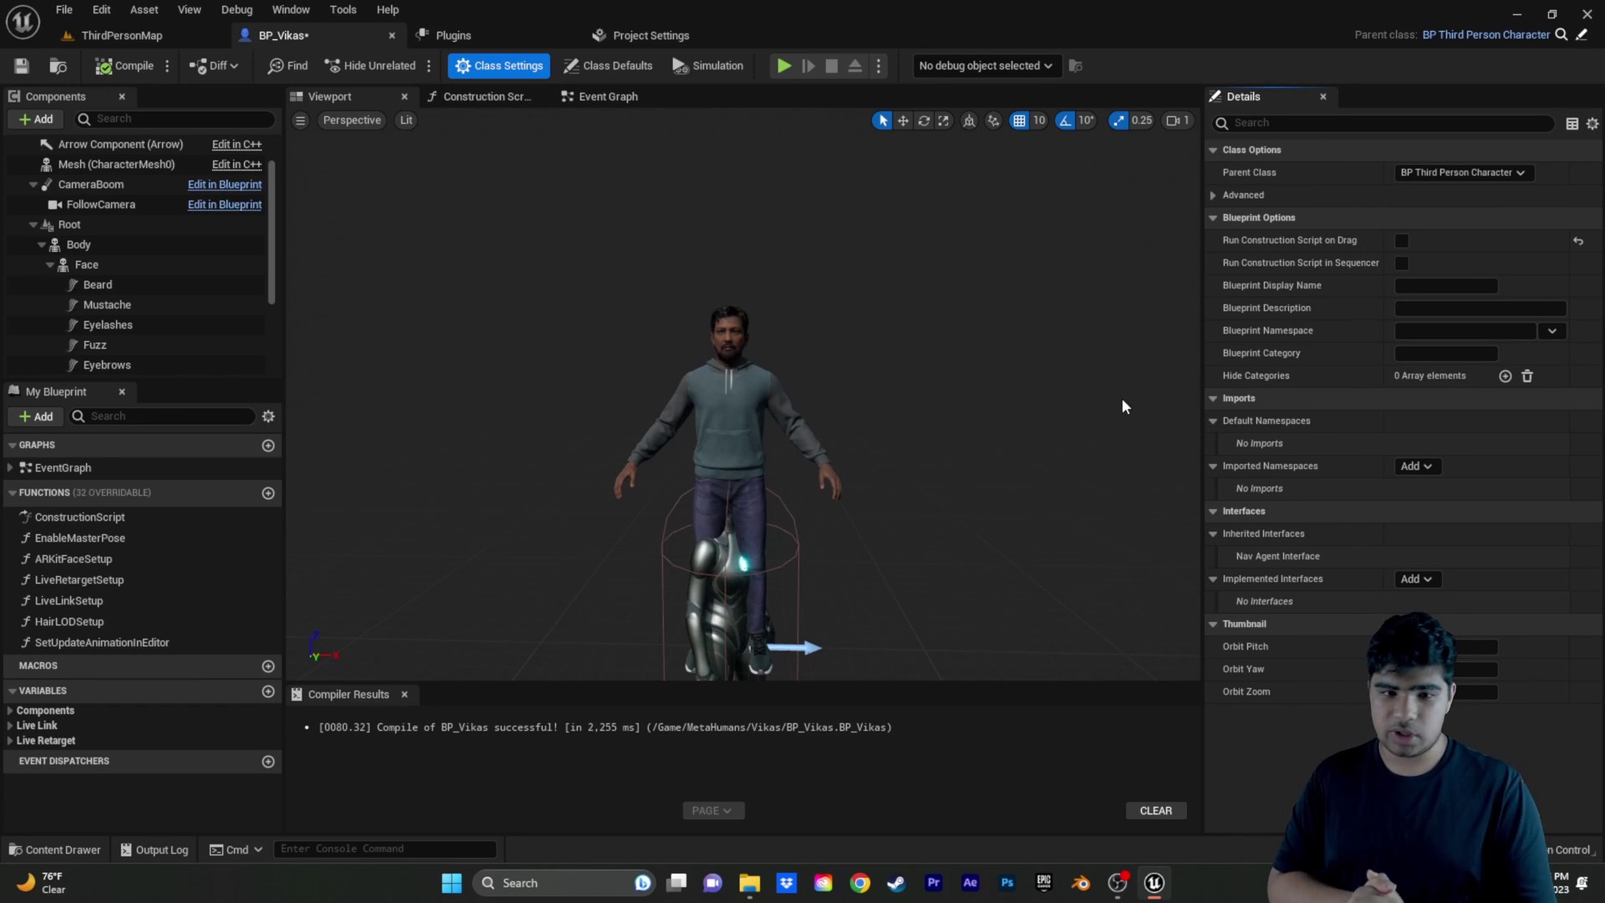
{"action": "right_click_drag", "start_coordinate": [735, 360], "coordinate": [735, 393]}
{"action": "mouse_move", "coordinate": [1029, 385]}
{"action": "right_mouse_down"}
{"action": "mouse_move", "coordinate": [1029, 368]}
{"action": "mouse_move", "coordinate": [1029, 384]}
{"action": "right_mouse_up"}
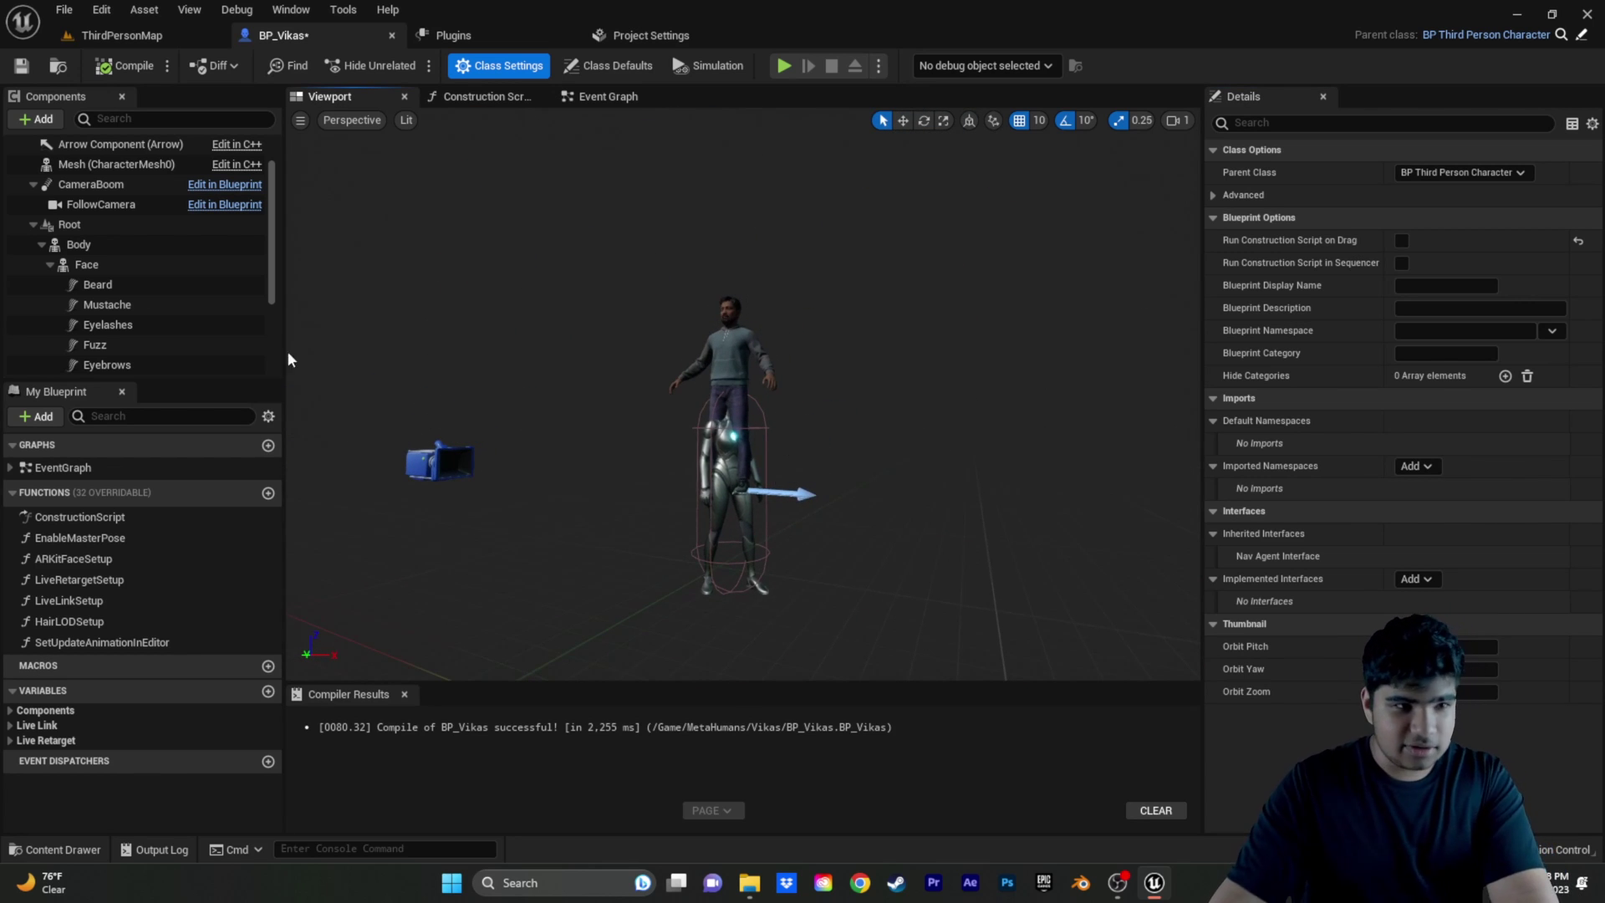
{"action": "scroll", "coordinate": [94, 248], "scroll_direction": "down", "scroll_amount": 2}
{"action": "scroll", "coordinate": [102, 234], "scroll_direction": "up", "scroll_amount": 3}
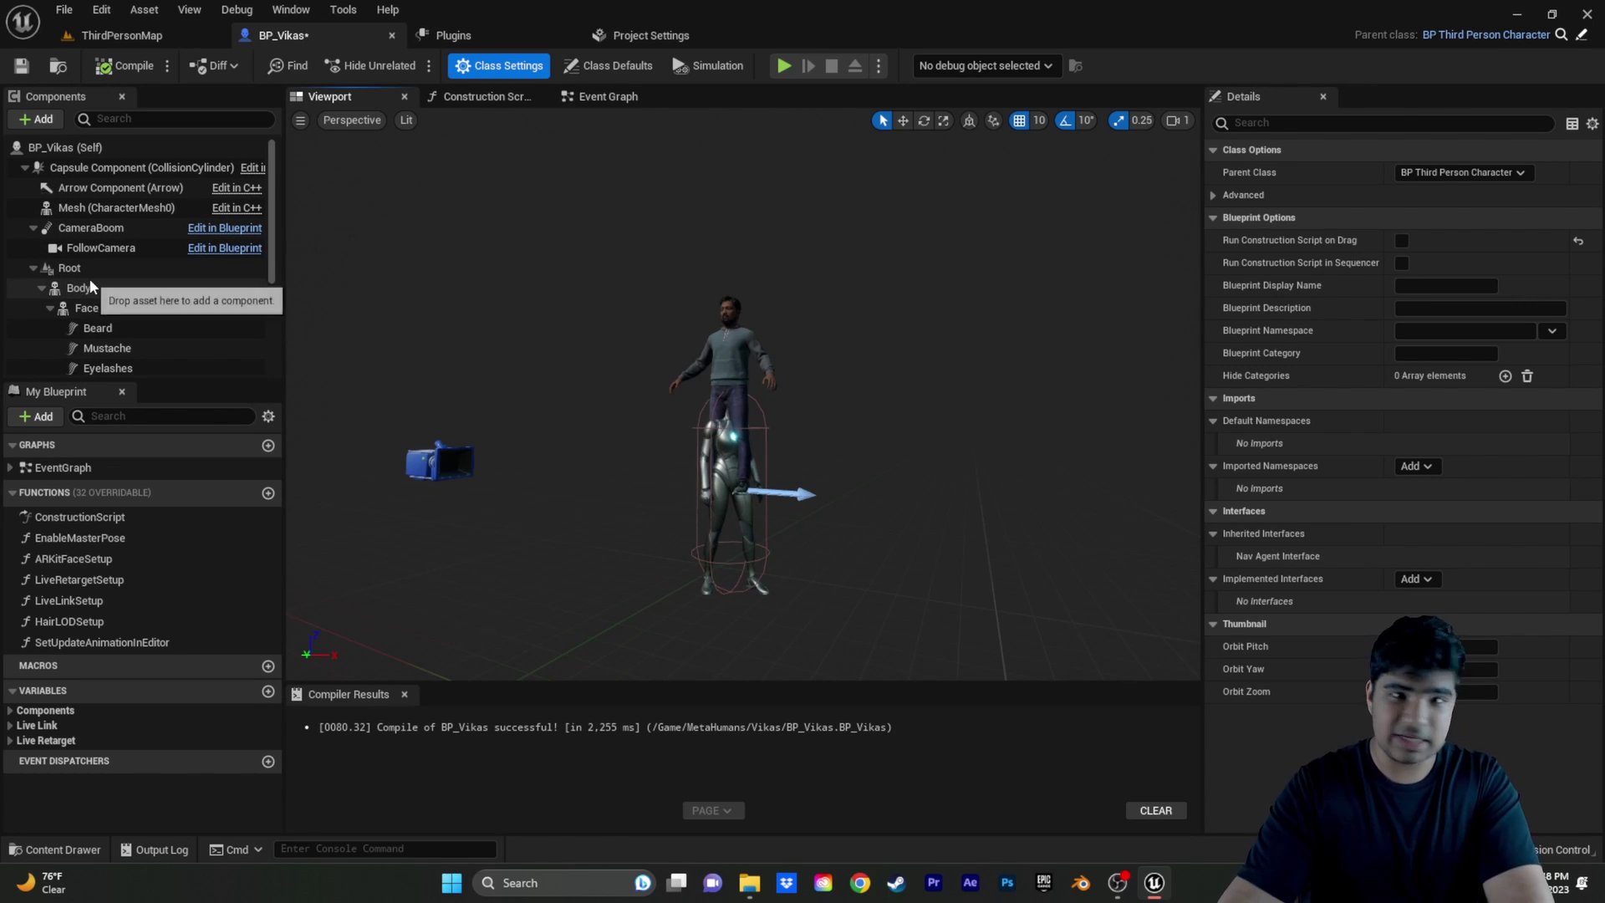
Attach the Body component under Mesh (CharacterMesh0) in the Components panel.
{"action": "left_click_drag", "start_coordinate": [97, 291], "coordinate": [111, 219]}
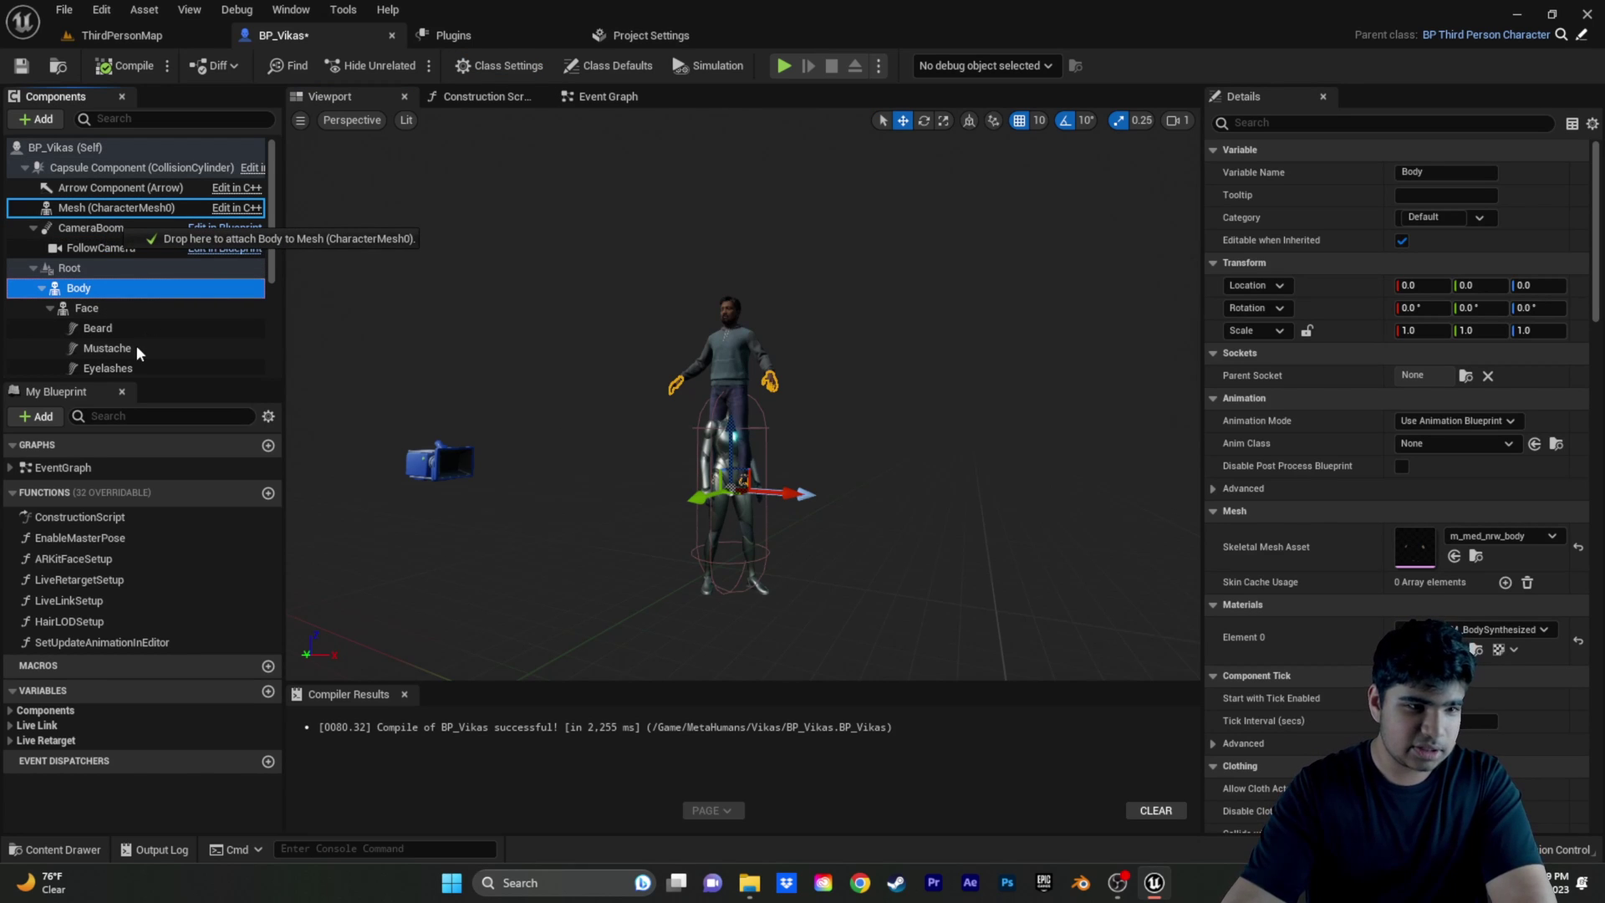
{"action": "left_click_drag", "start_coordinate": [138, 351], "coordinate": [132, 399]}
{"action": "scroll", "coordinate": [110, 302], "scroll_direction": "down", "scroll_amount": 3}
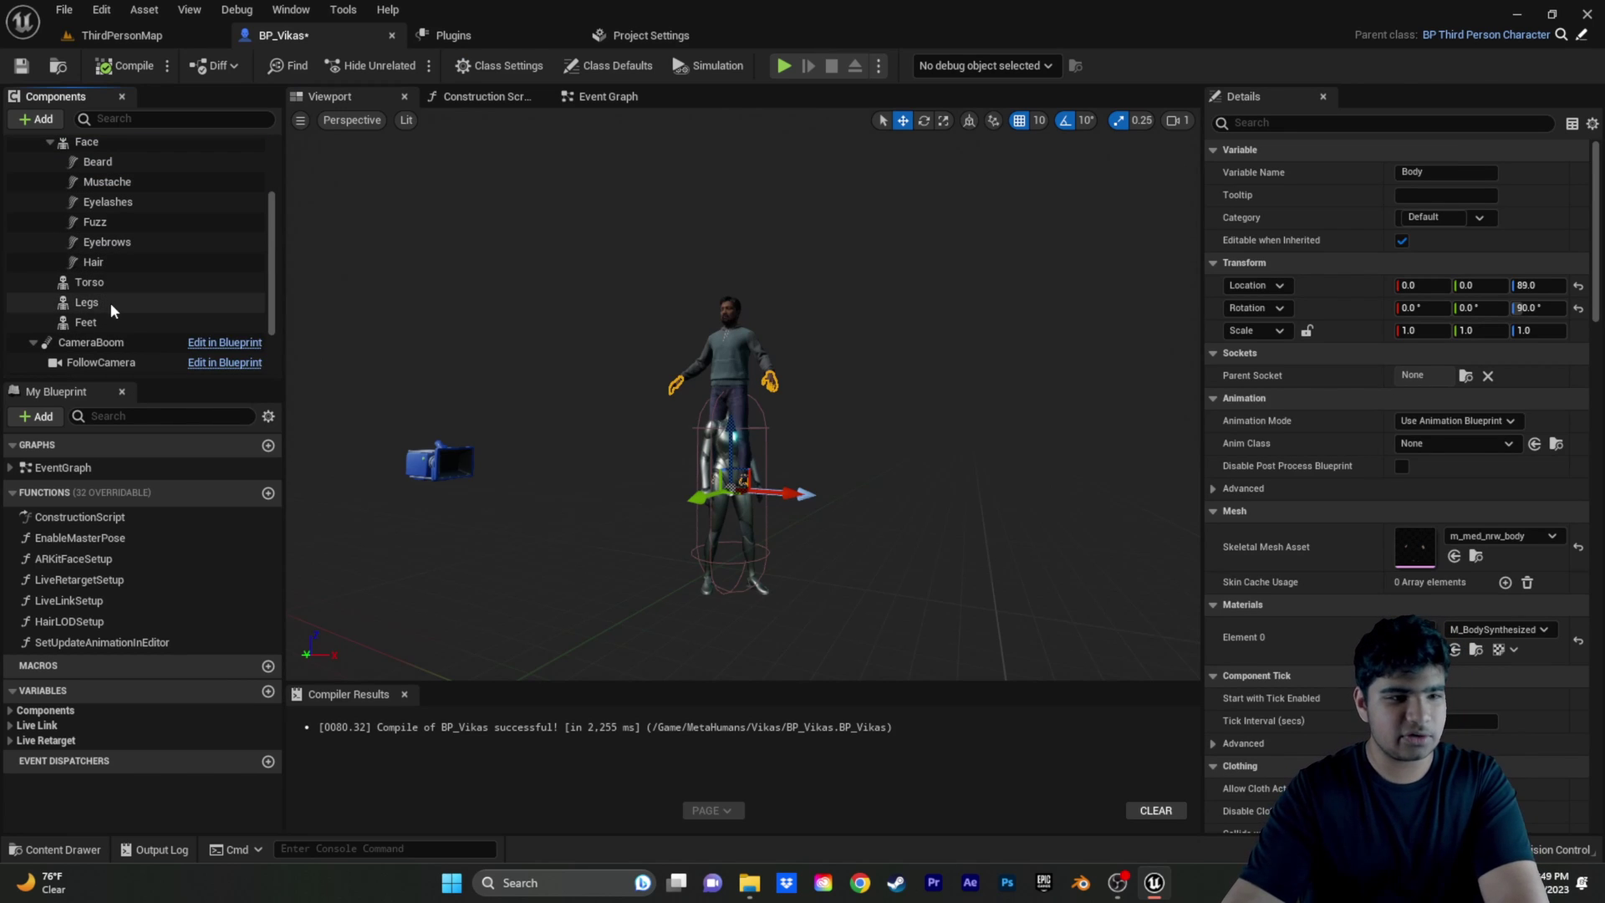
{"action": "scroll", "coordinate": [110, 291], "scroll_direction": "up", "scroll_amount": 3}
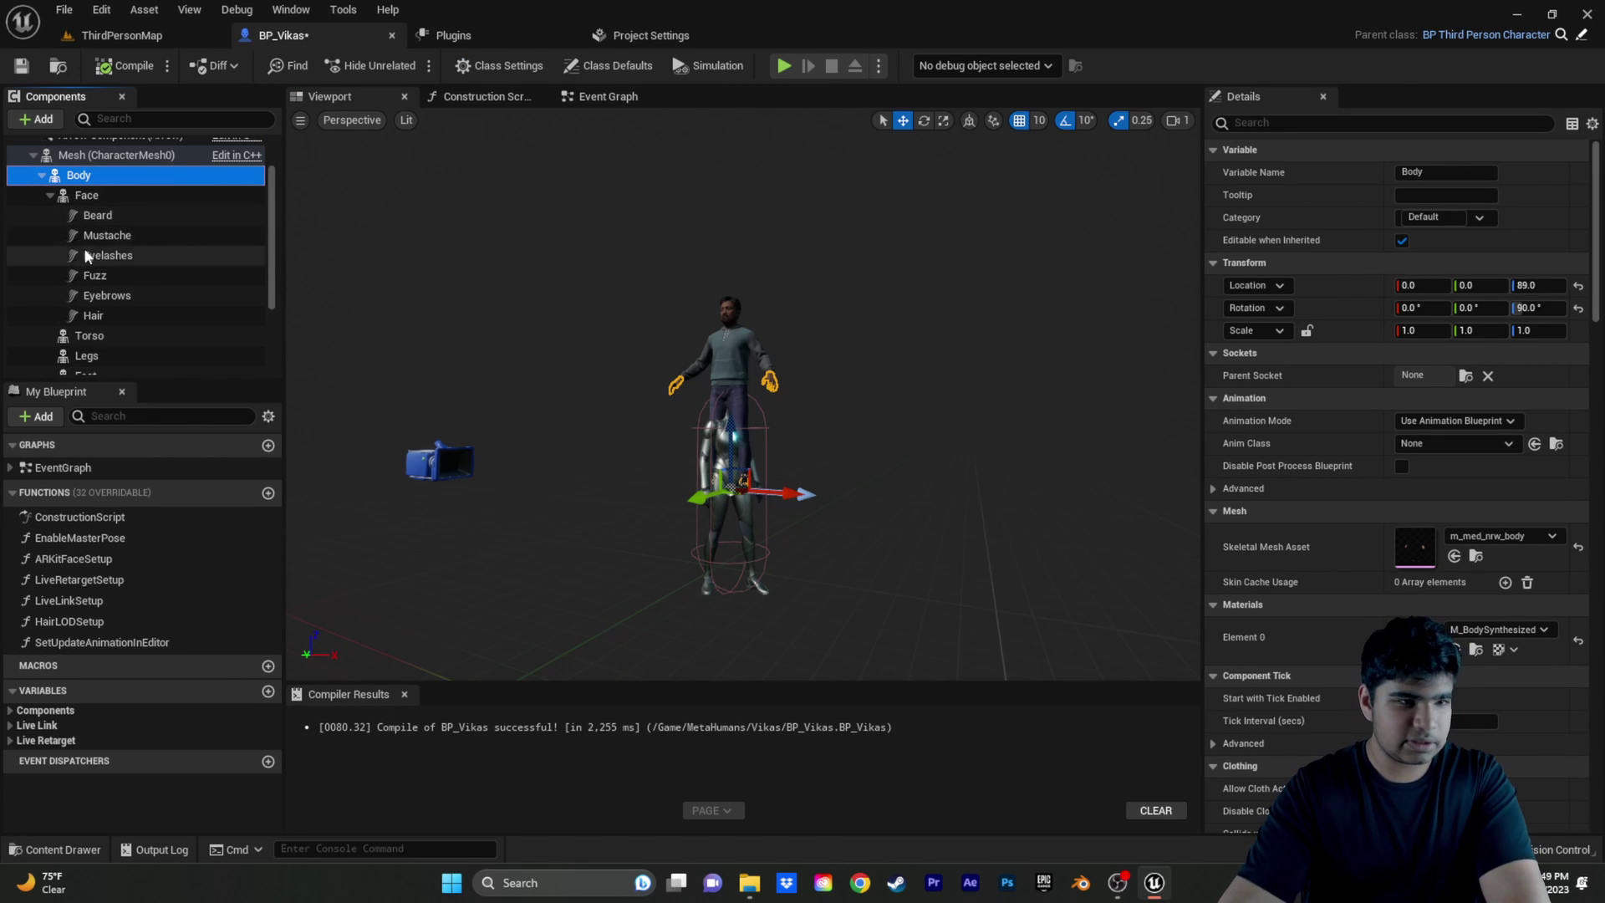
{"action": "scroll", "coordinate": [174, 333], "scroll_direction": "down", "scroll_amount": 3}
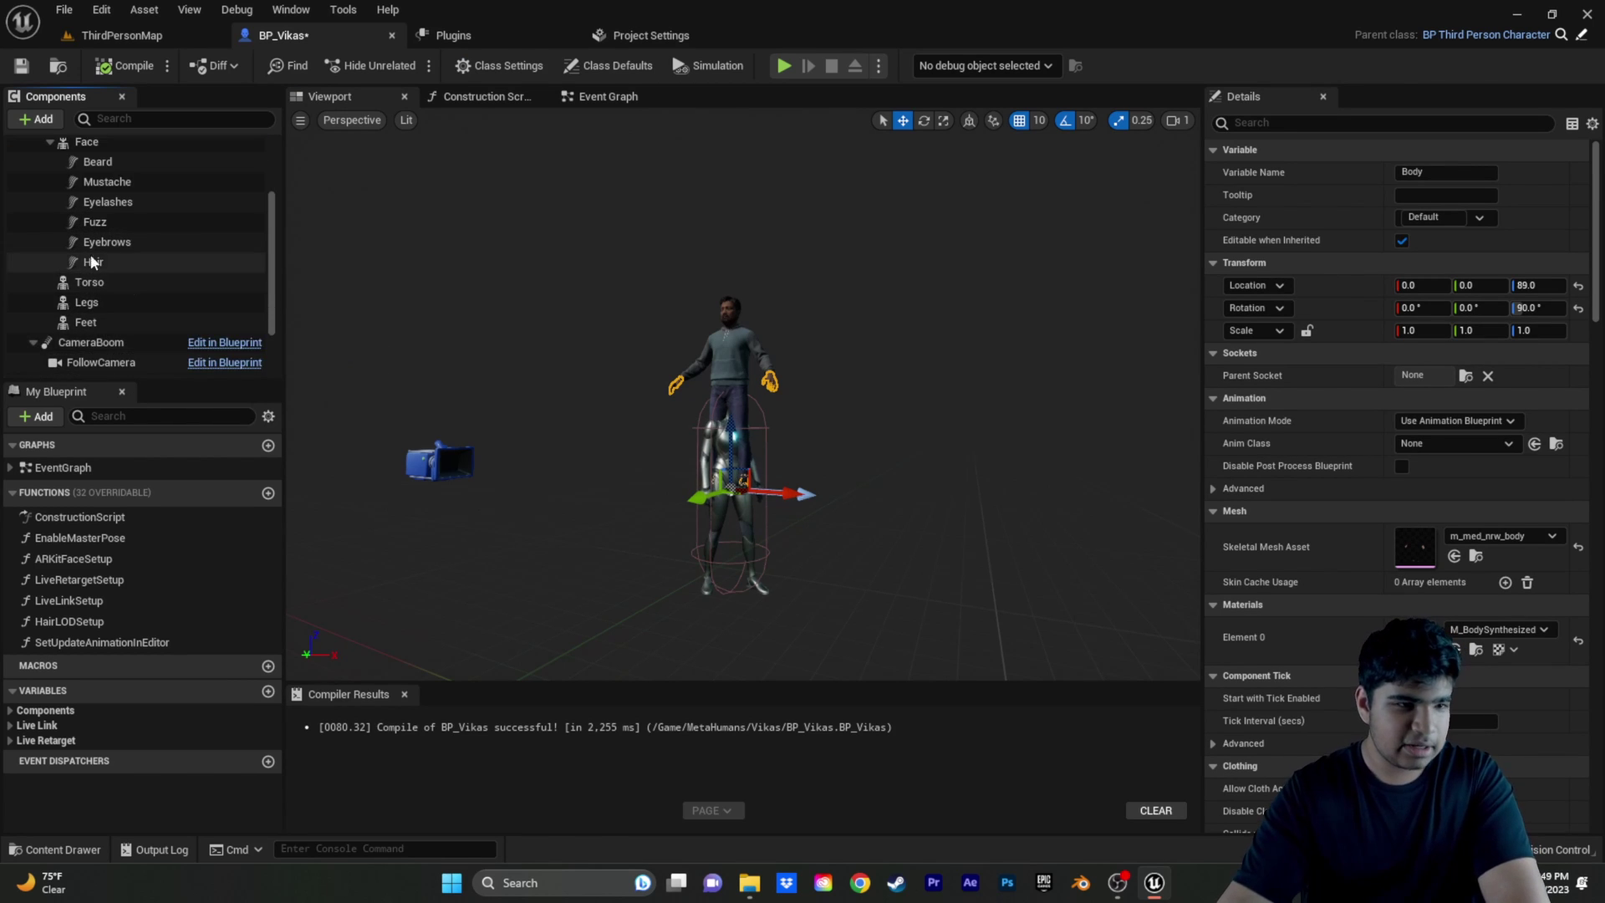
{"action": "scroll", "coordinate": [146, 280], "scroll_direction": "up", "scroll_amount": 3}
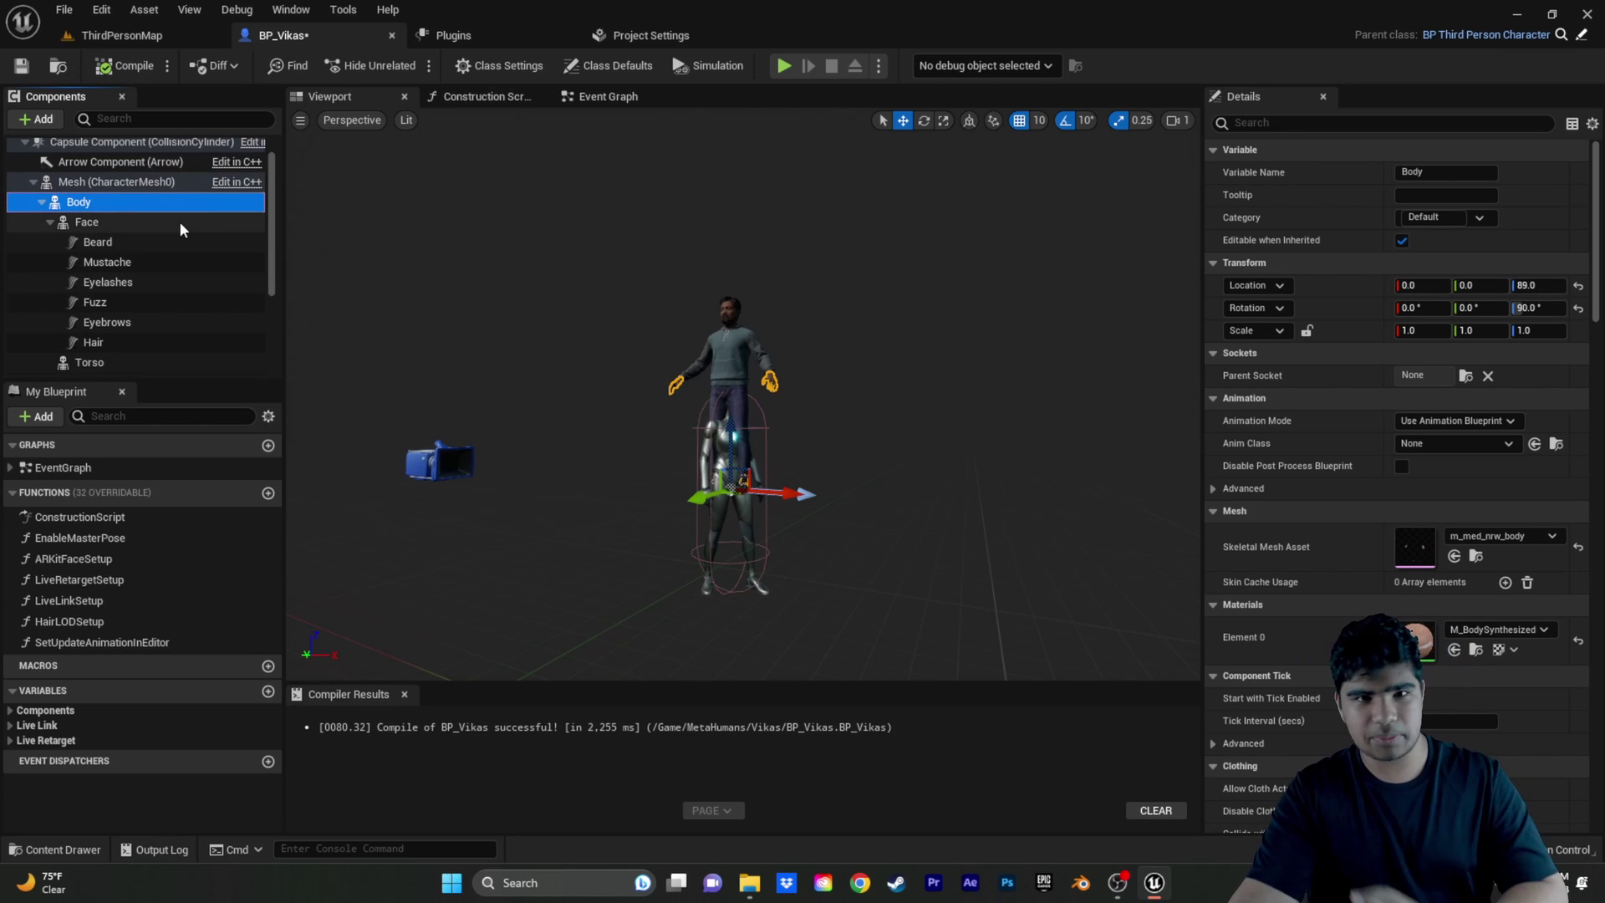
{"action": "scroll", "coordinate": [200, 211], "scroll_direction": "down", "scroll_amount": 6}
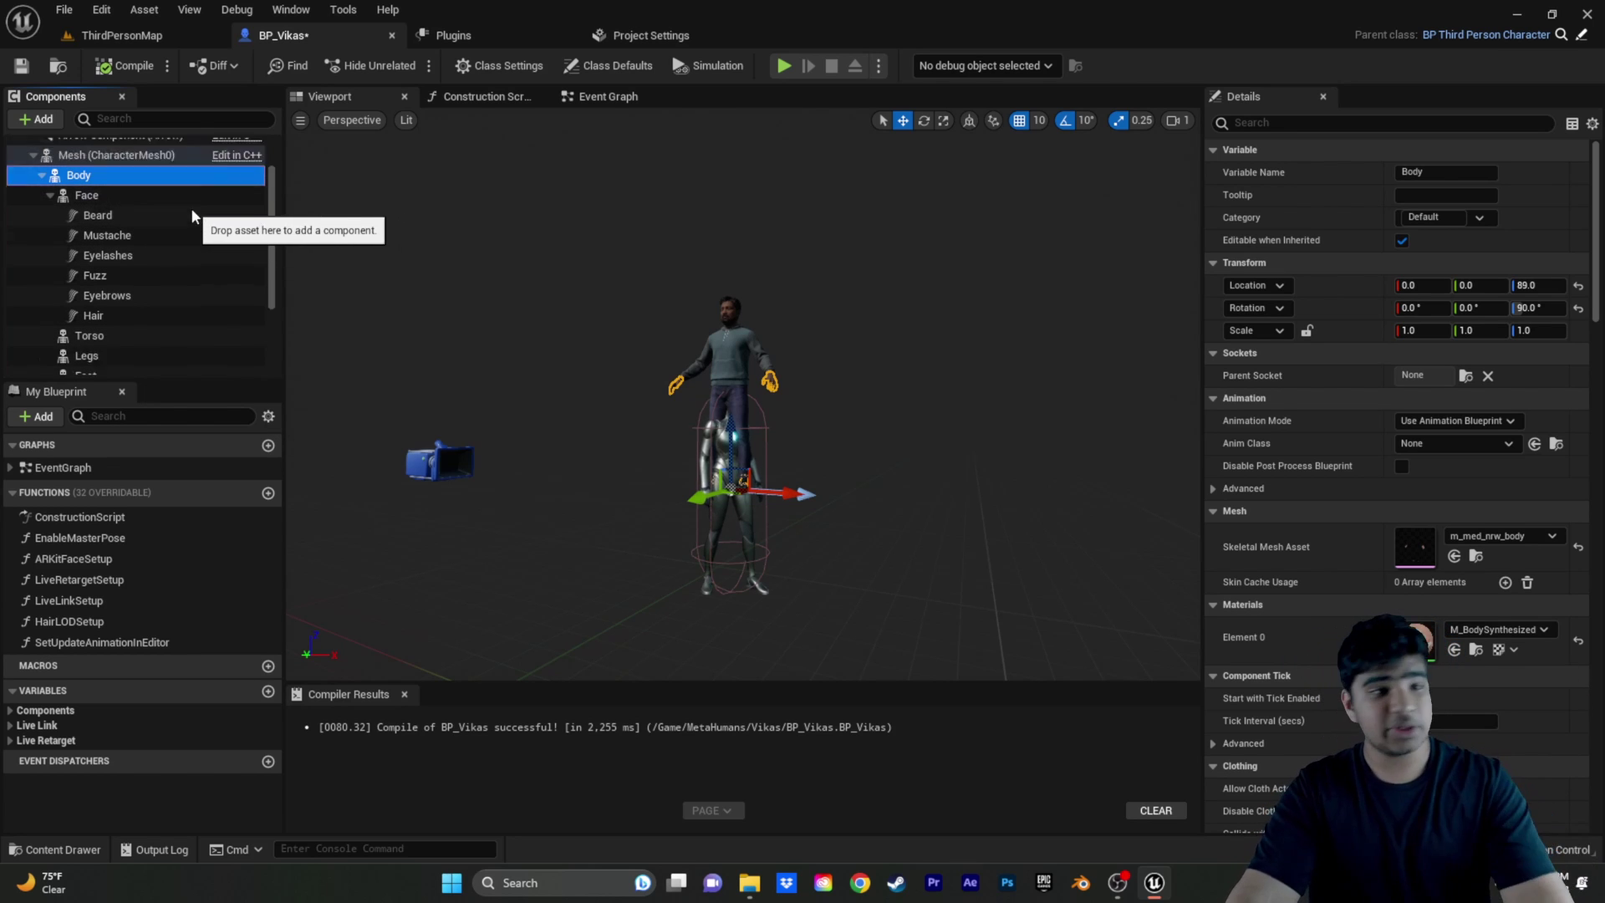
Delete the old Root component from BP_Vikas.
{"action": "left_click", "coordinate": [125, 316]}
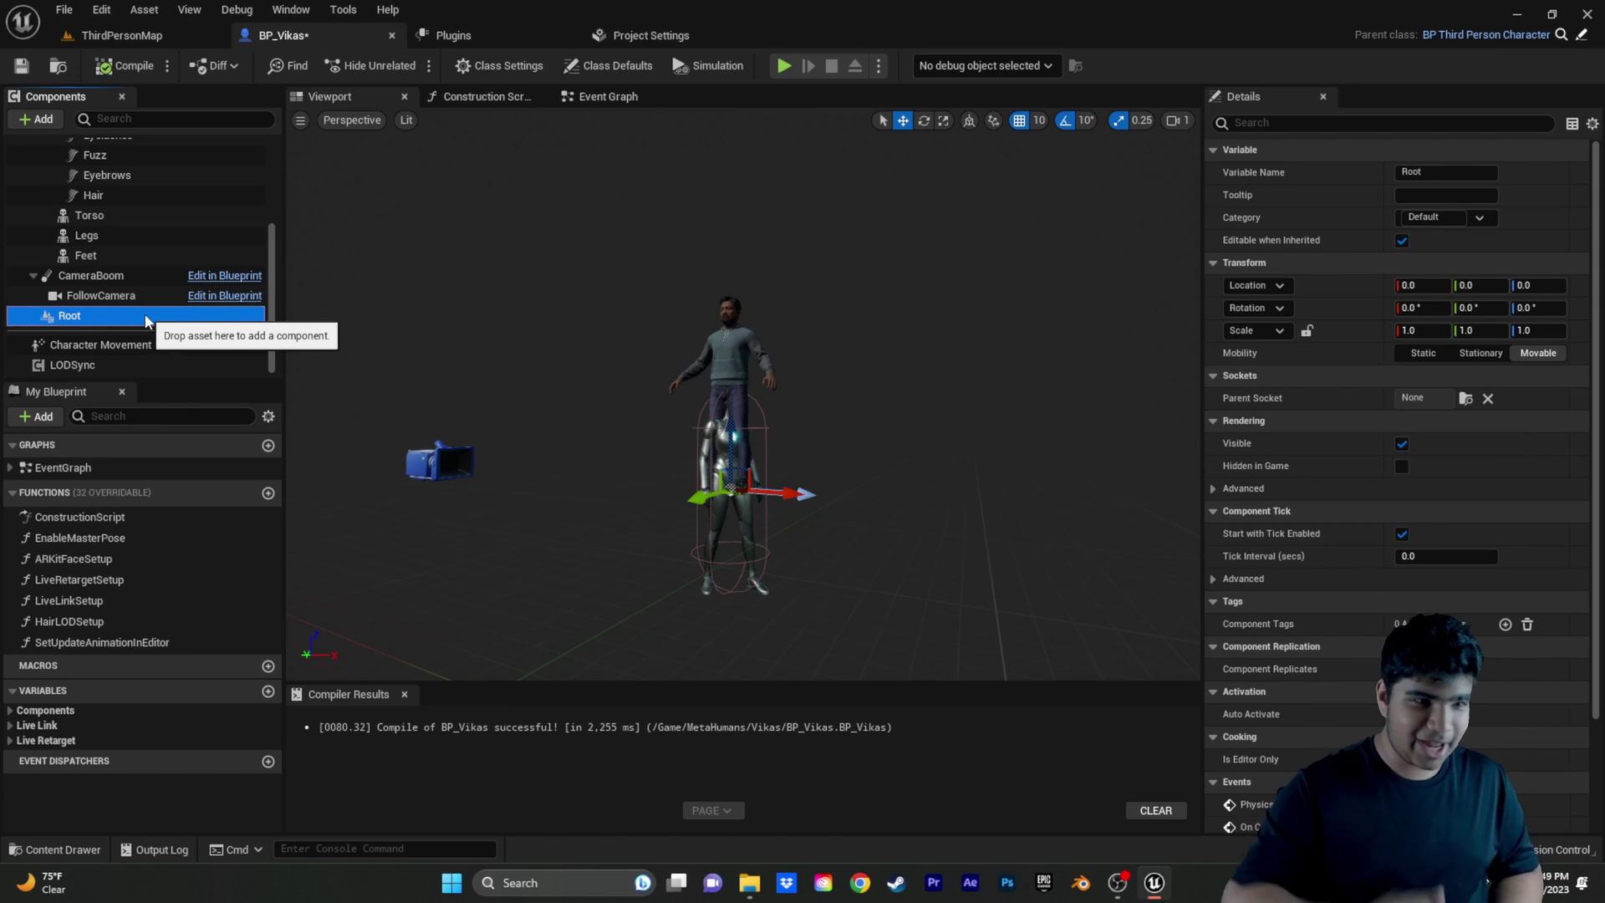
{"action": "key", "text": "Delete"}
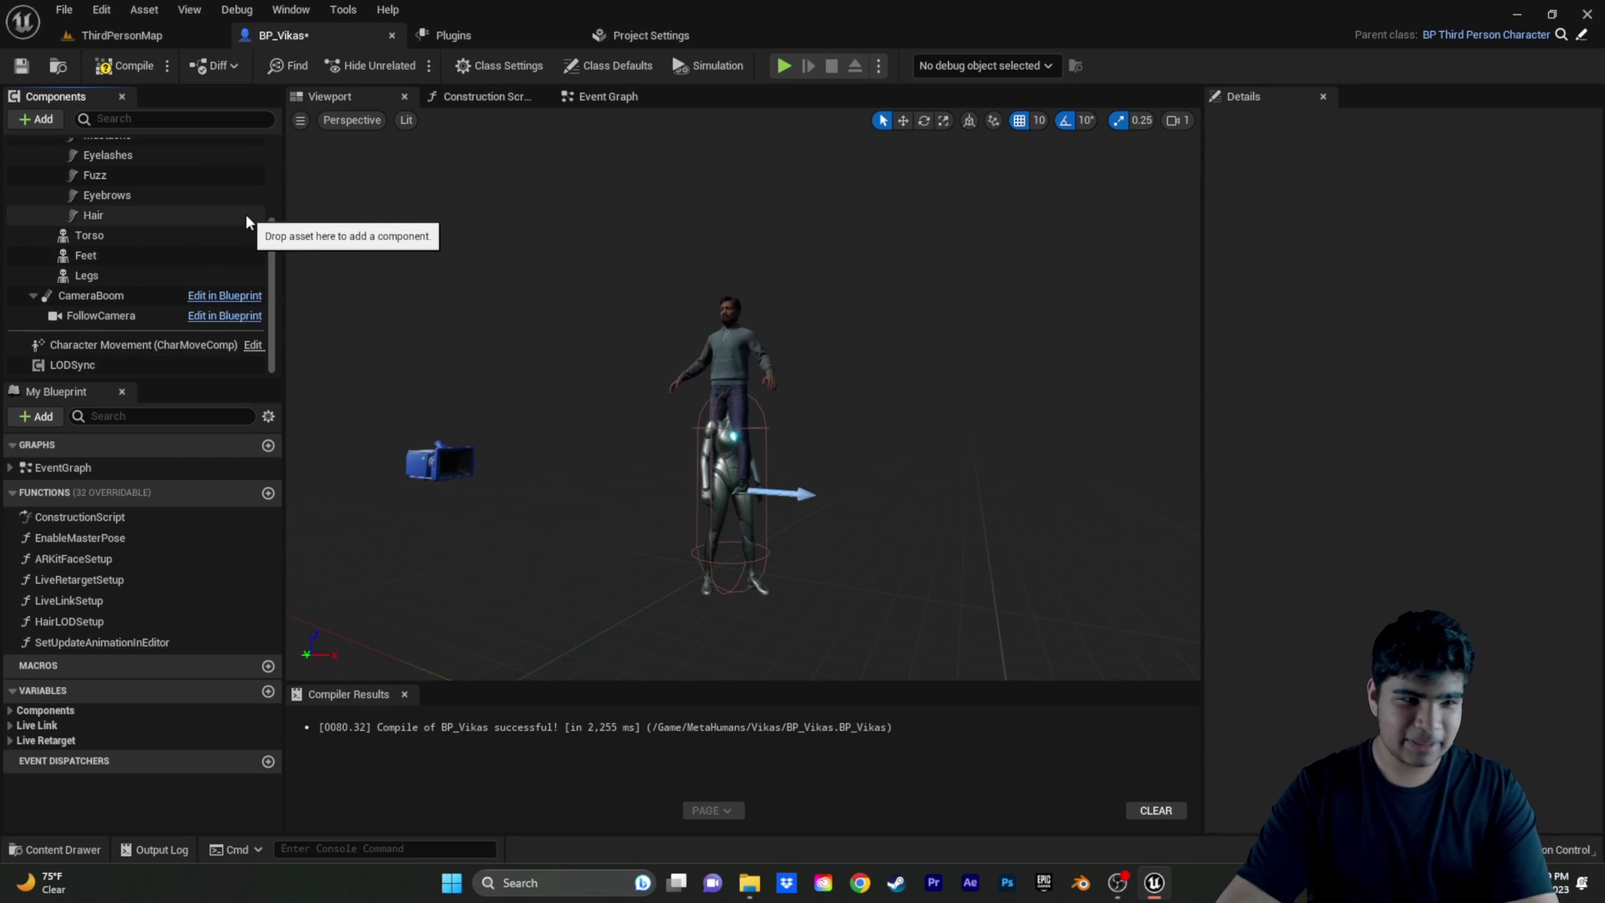
{"action": "scroll", "coordinate": [164, 225], "scroll_direction": "up", "scroll_amount": 5}
{"action": "scroll", "coordinate": [164, 224], "scroll_direction": "up", "scroll_amount": 1}
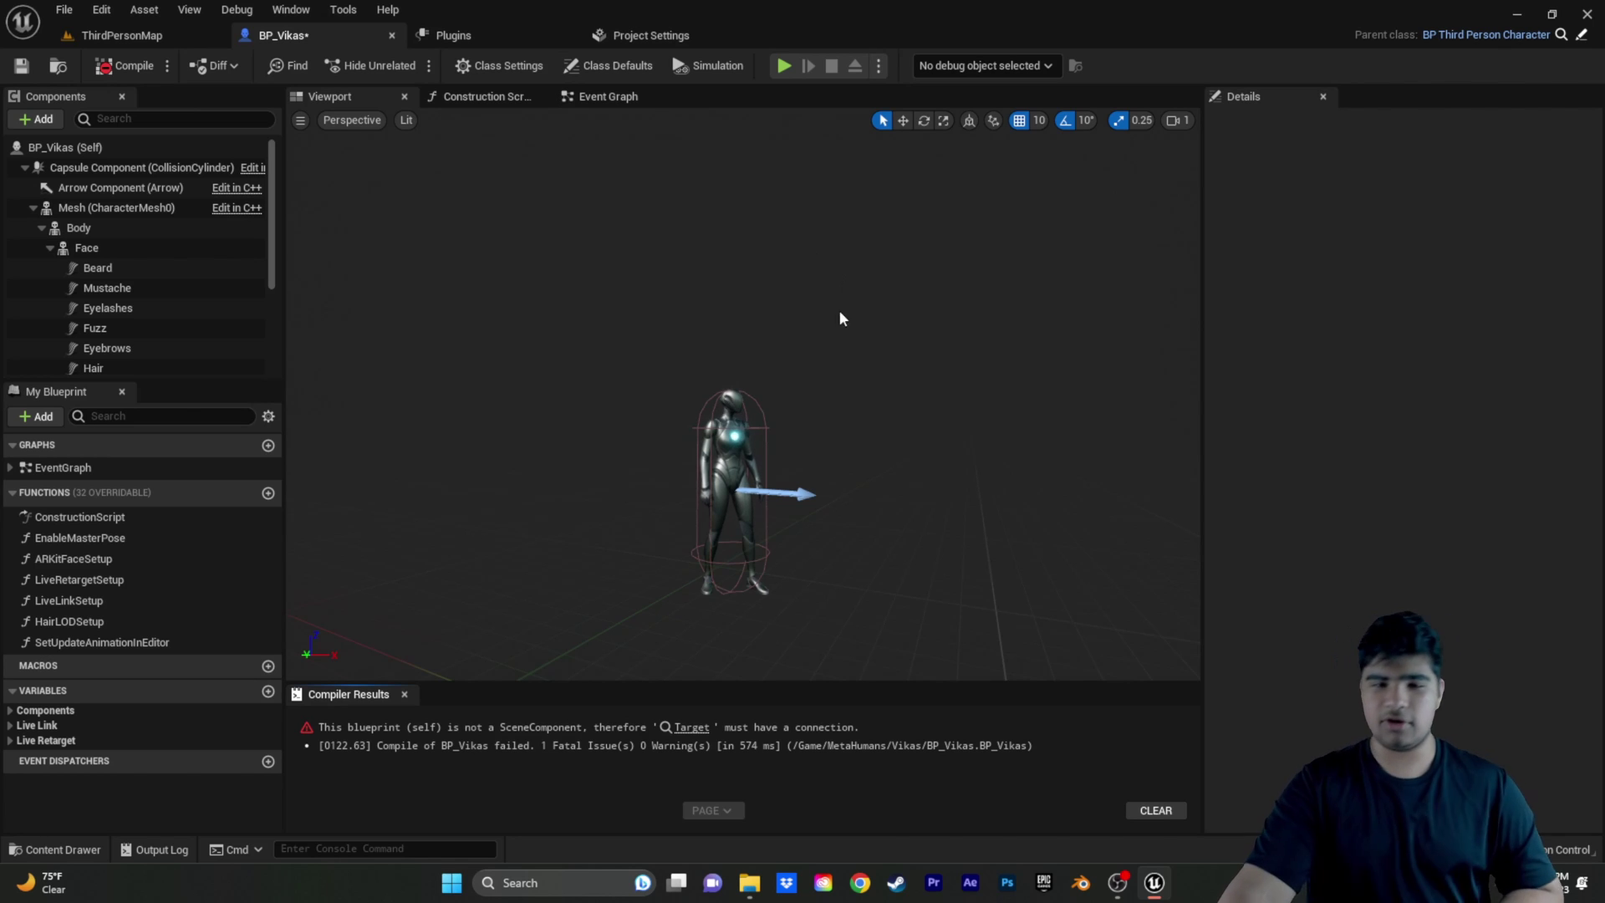
Fix the compile error by wiring a Mesh node into Get Children Components' Target.
{"action": "left_click", "coordinate": [693, 728]}
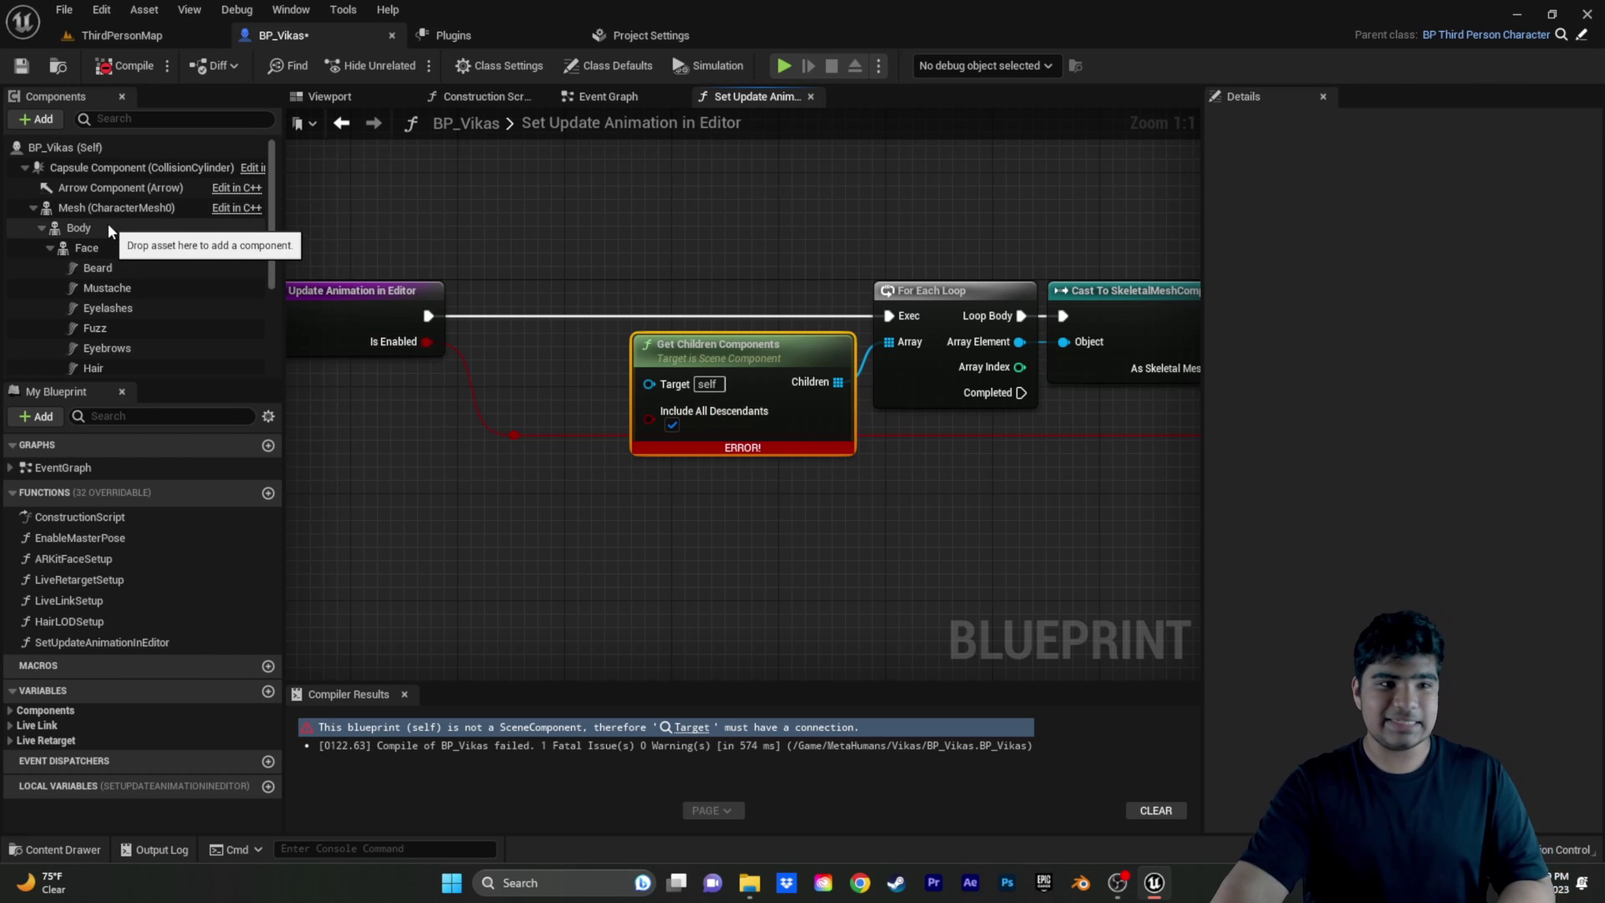
{"action": "left_click_drag", "start_coordinate": [82, 219], "coordinate": [687, 396]}
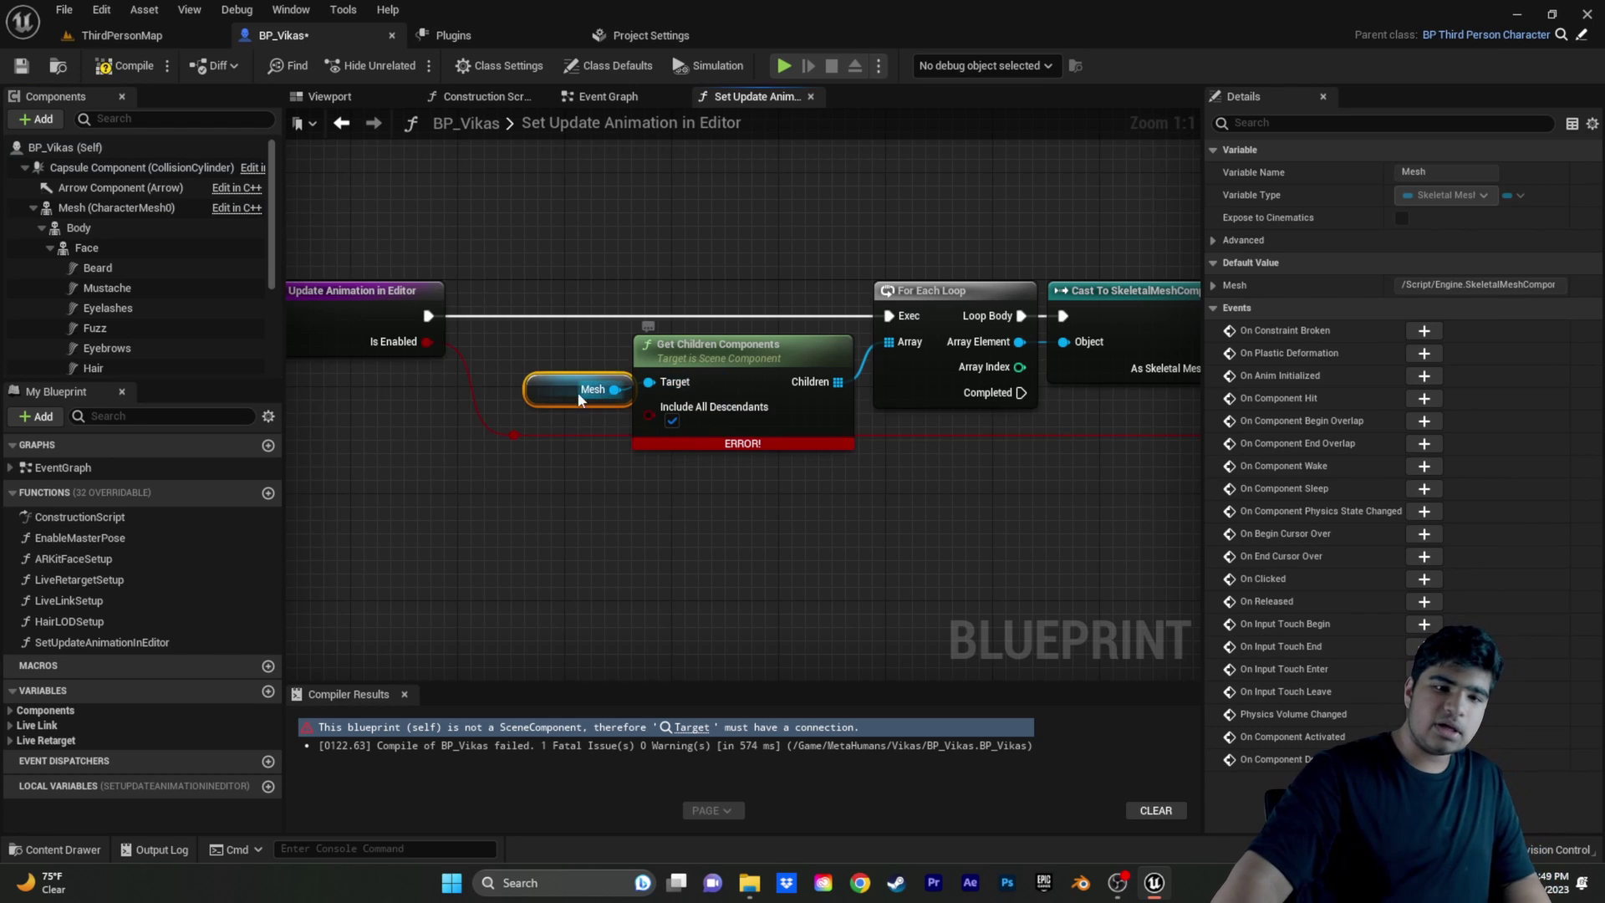
{"action": "left_click_drag", "start_coordinate": [548, 386], "coordinate": [535, 352]}
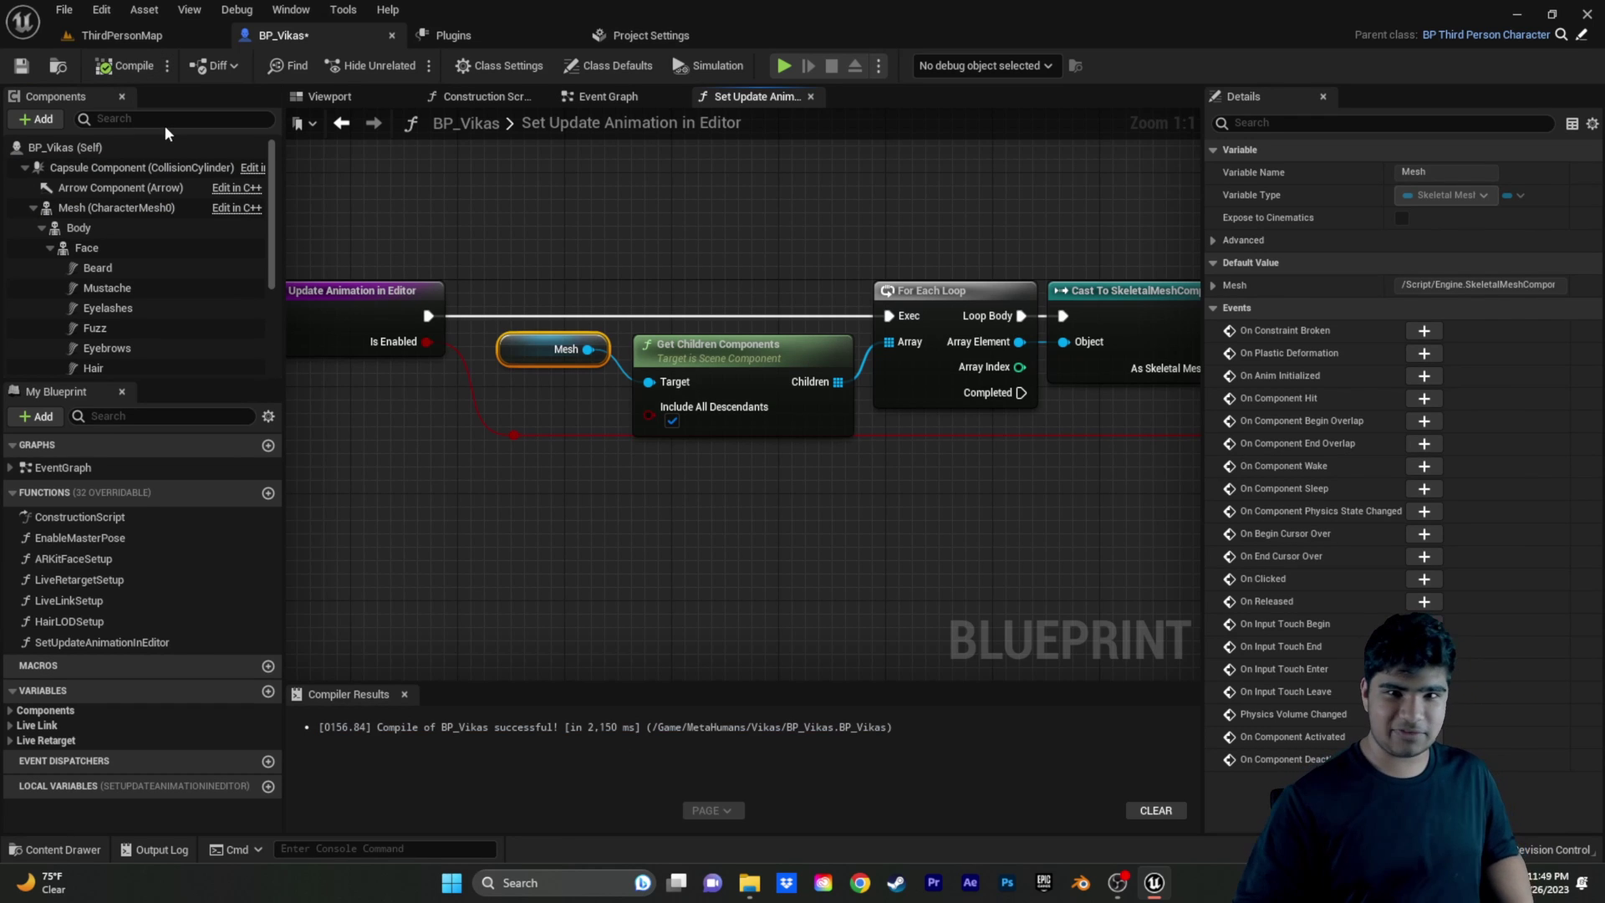
{"action": "left_click", "coordinate": [330, 97]}
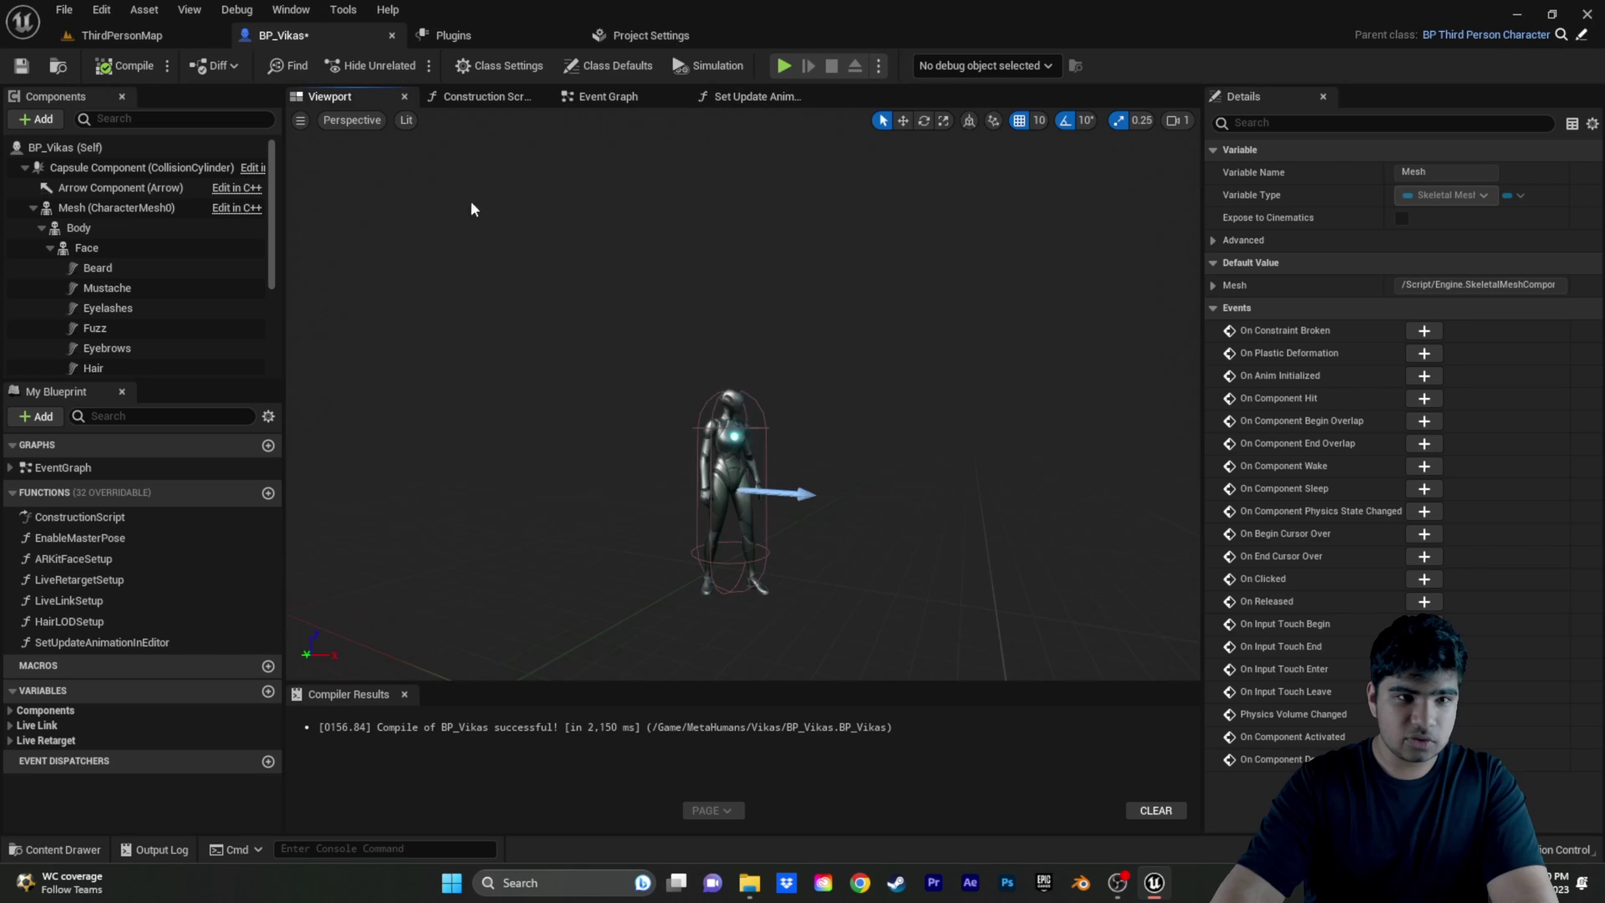
Hide Mesh (CharacterMesh0) by unticking Visible, found via a 'visi' Details search.
{"action": "left_click", "coordinate": [122, 206]}
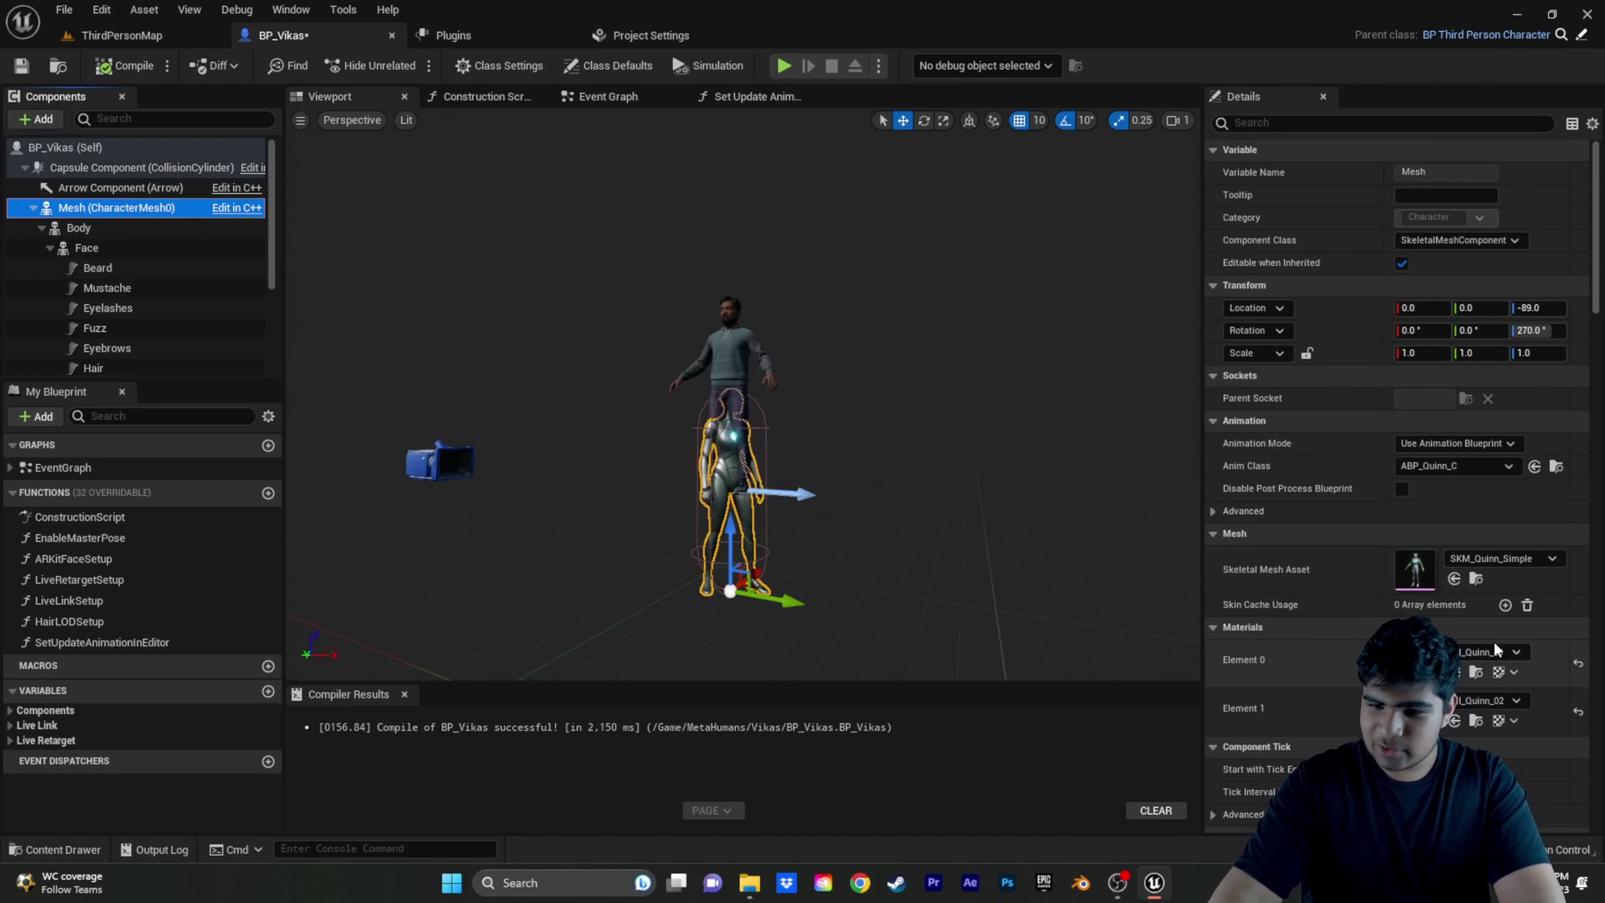
{"action": "scroll", "coordinate": [1490, 644], "scroll_direction": "down", "scroll_amount": 3}
{"action": "scroll", "coordinate": [1474, 321], "scroll_direction": "up", "scroll_amount": 3}
{"action": "left_click", "coordinate": [1326, 131]}
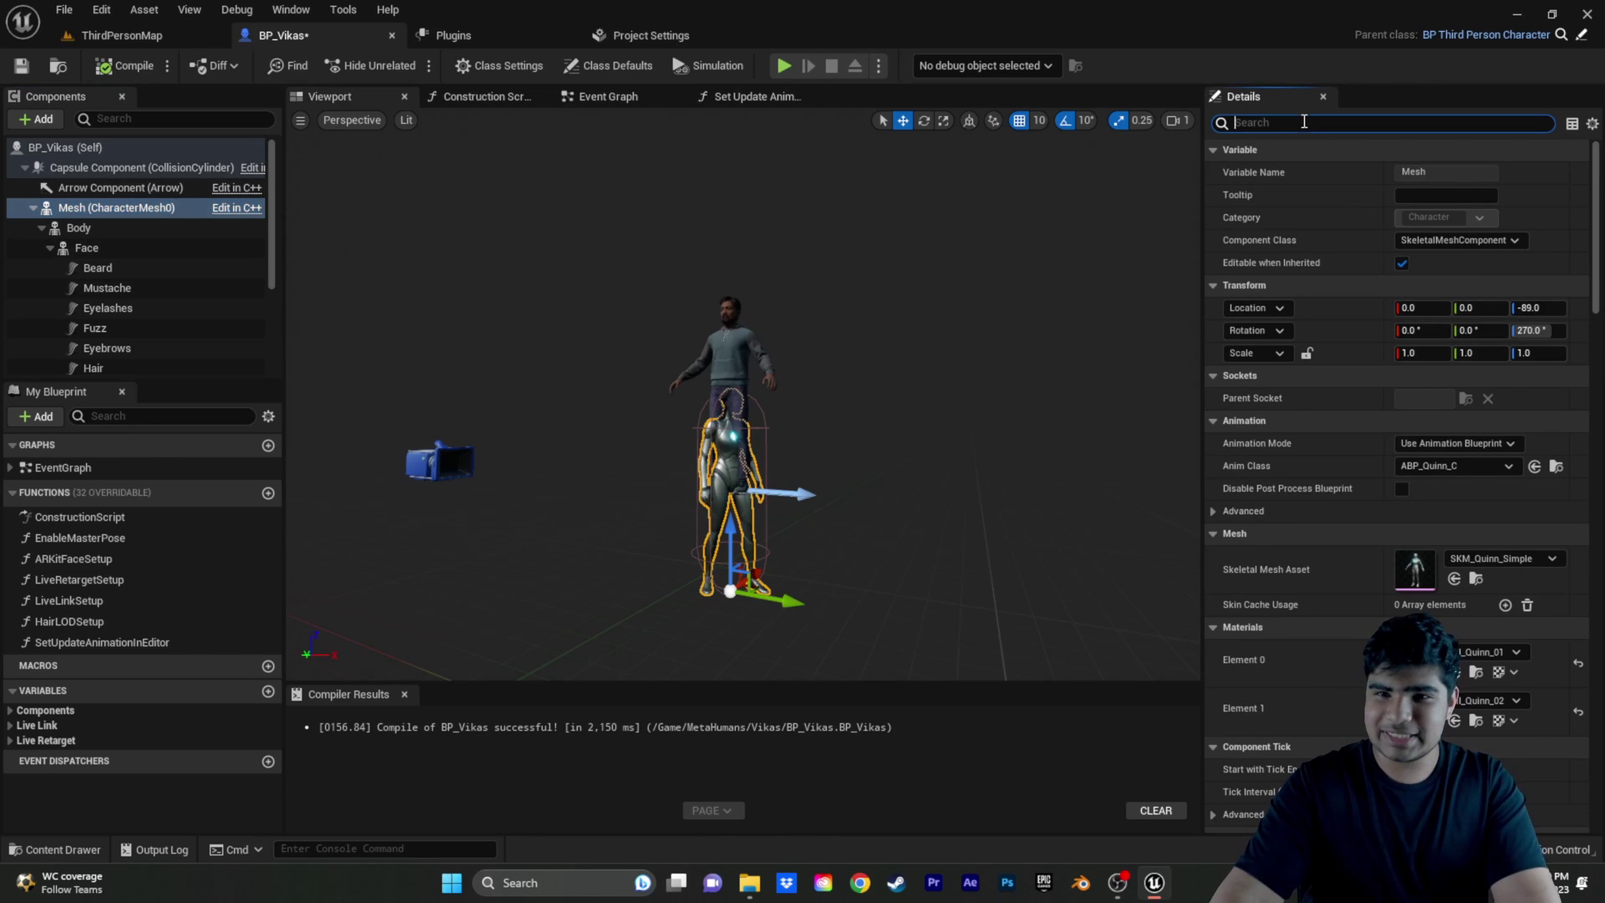
{"action": "type", "text": "visi"}
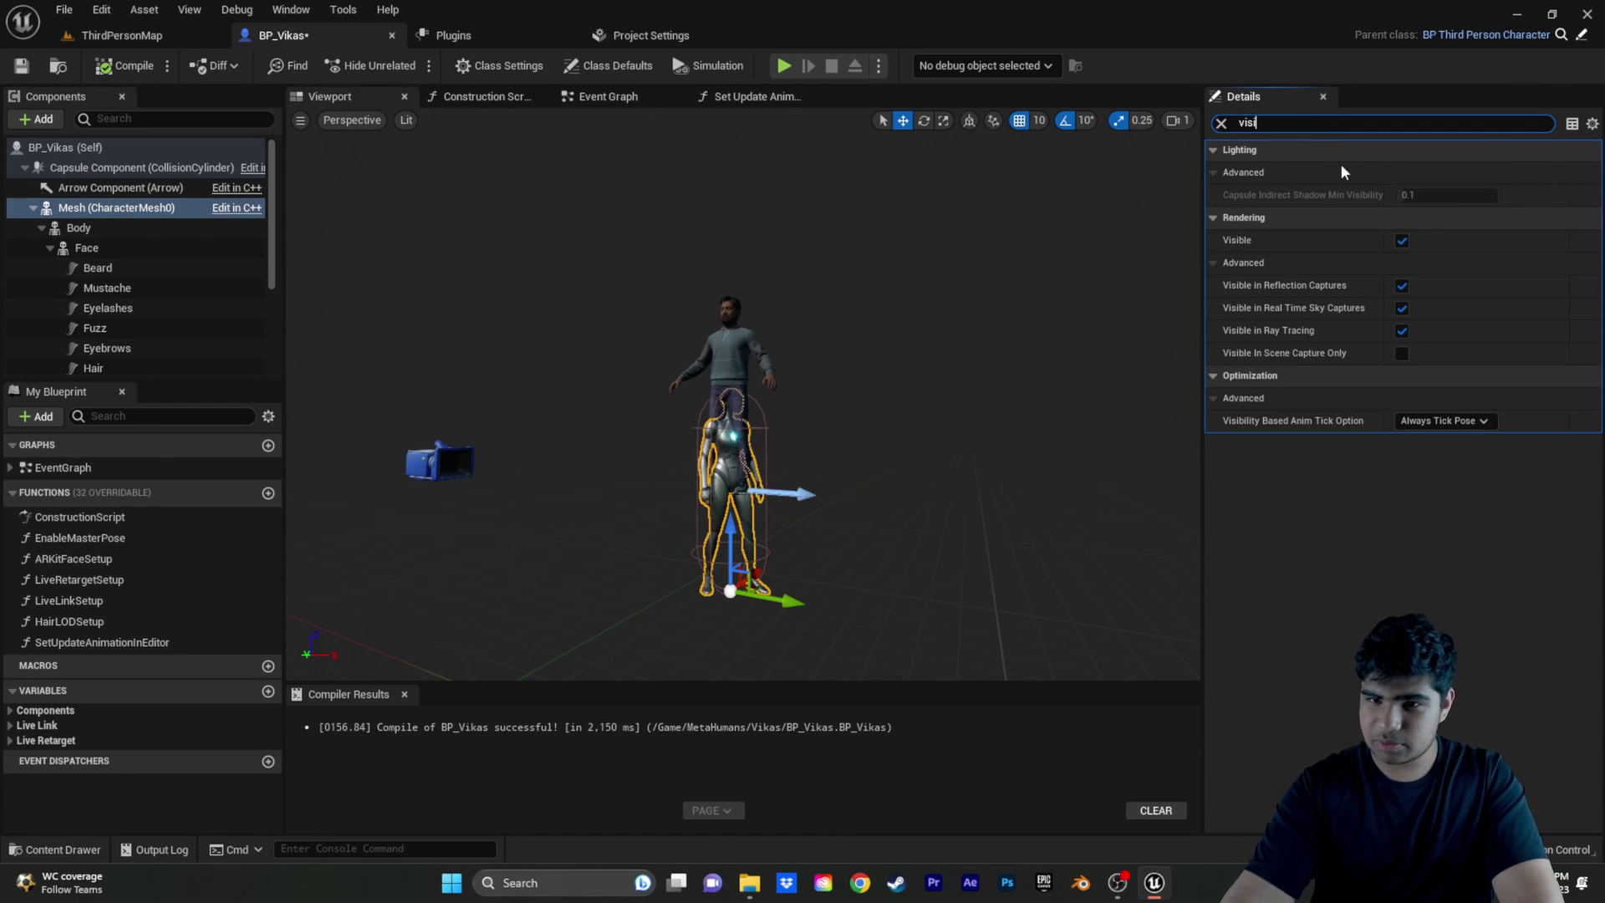
{"action": "left_click", "coordinate": [1404, 240]}
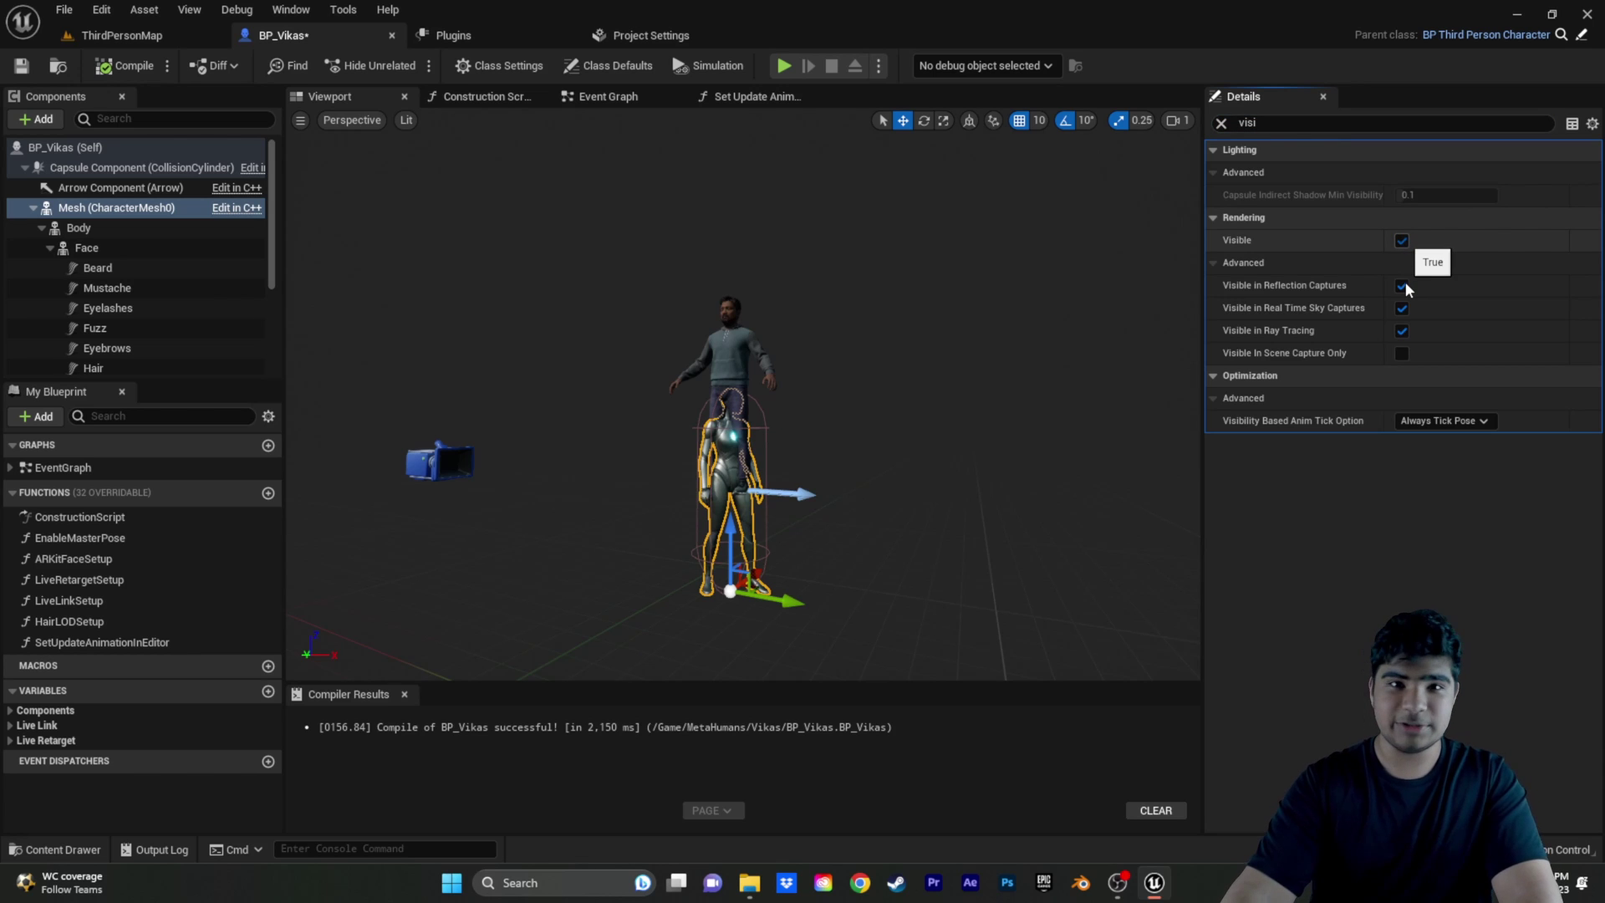
{"action": "left_click", "coordinate": [1401, 239]}
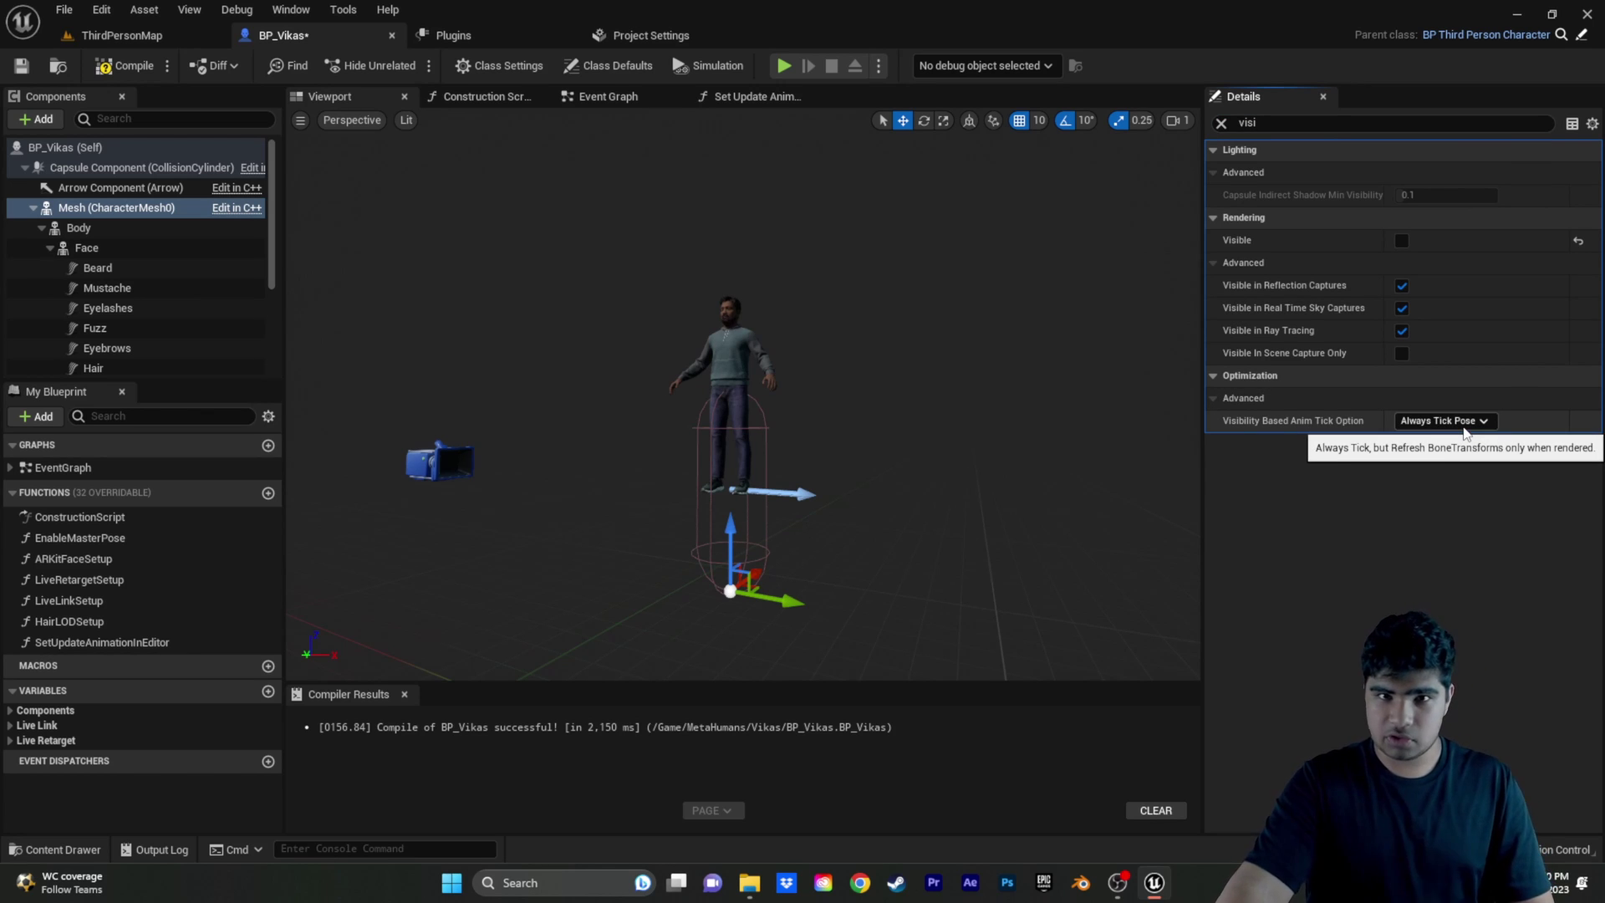
Set the Mesh's Visibility Based Anim Tick Option to Always Tick Pose and Refresh Bones.
{"action": "left_click", "coordinate": [1464, 422]}
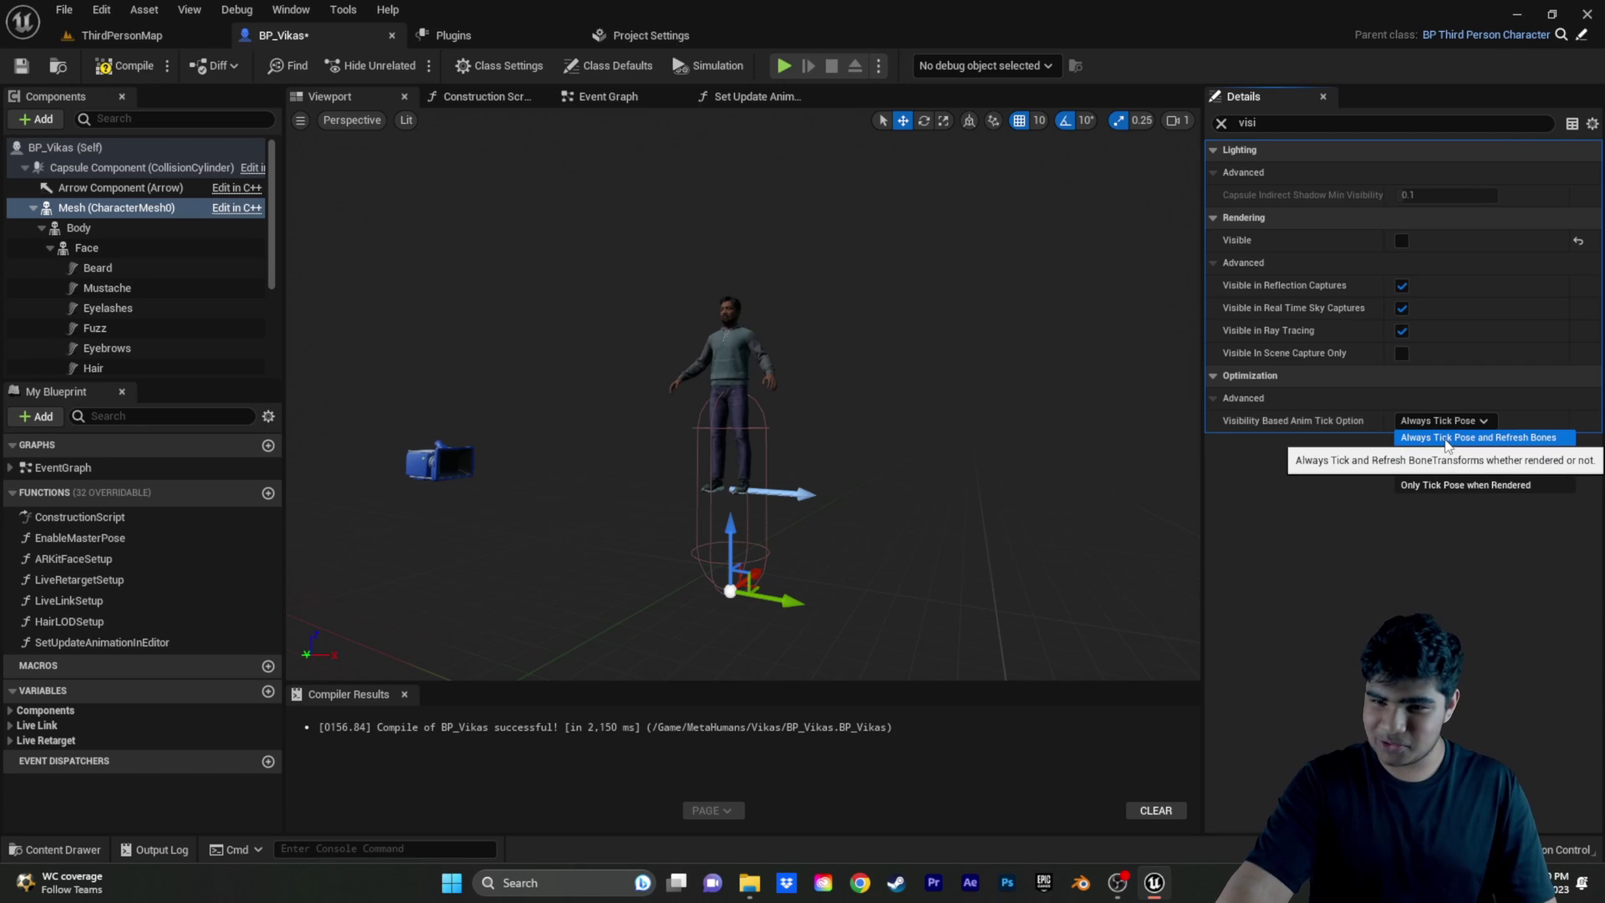
{"action": "left_click", "coordinate": [1471, 438]}
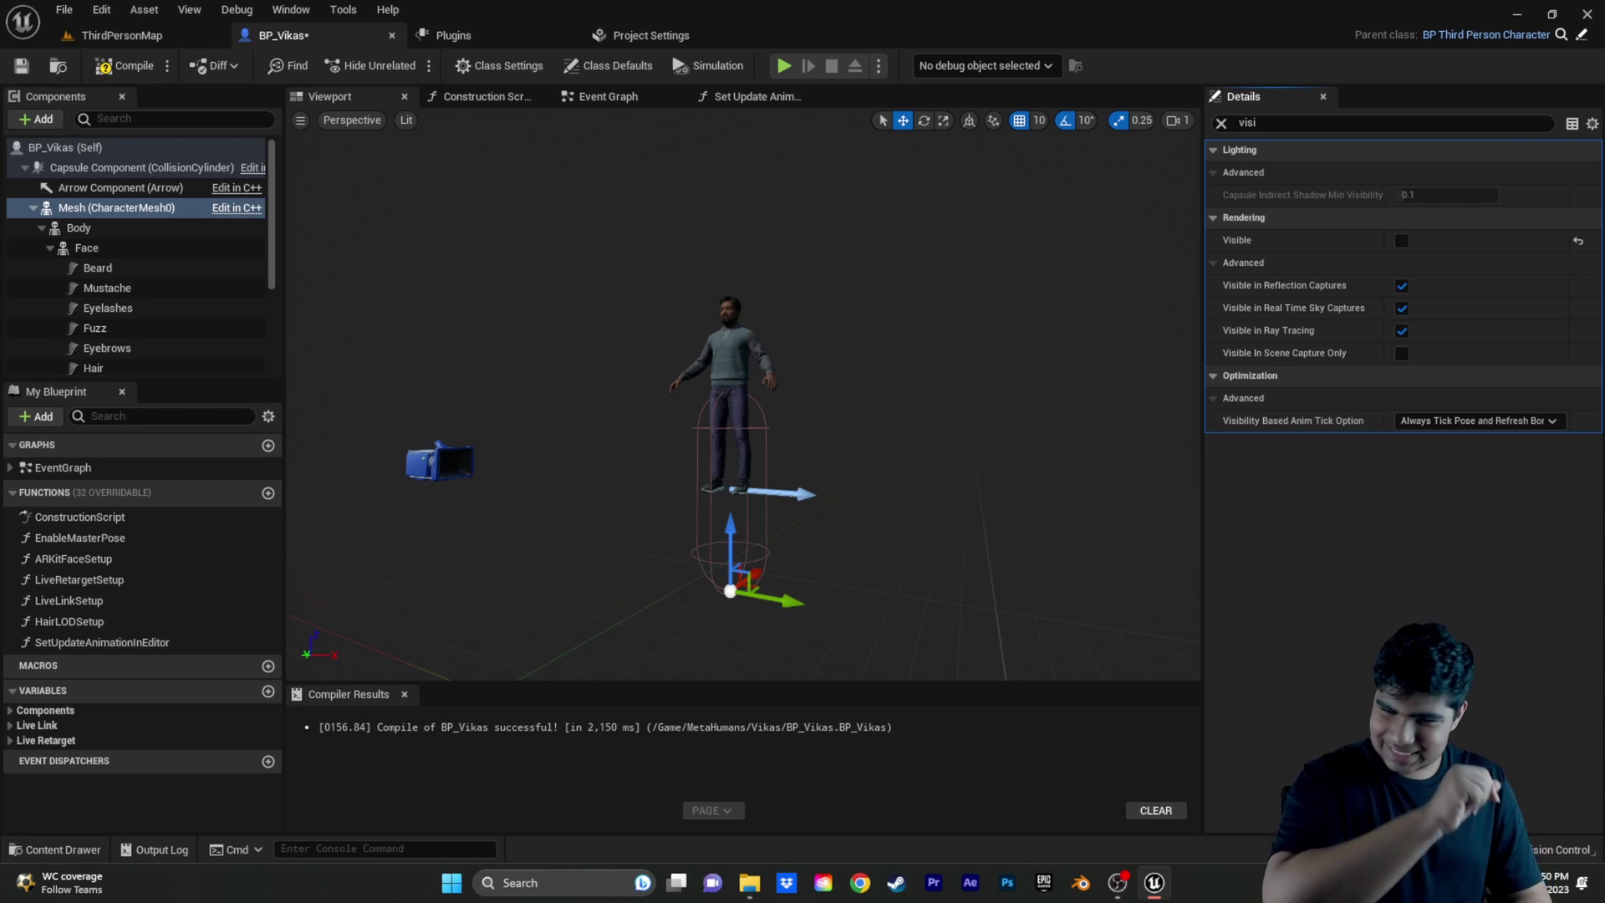
{"action": "left_click", "coordinate": [117, 228]}
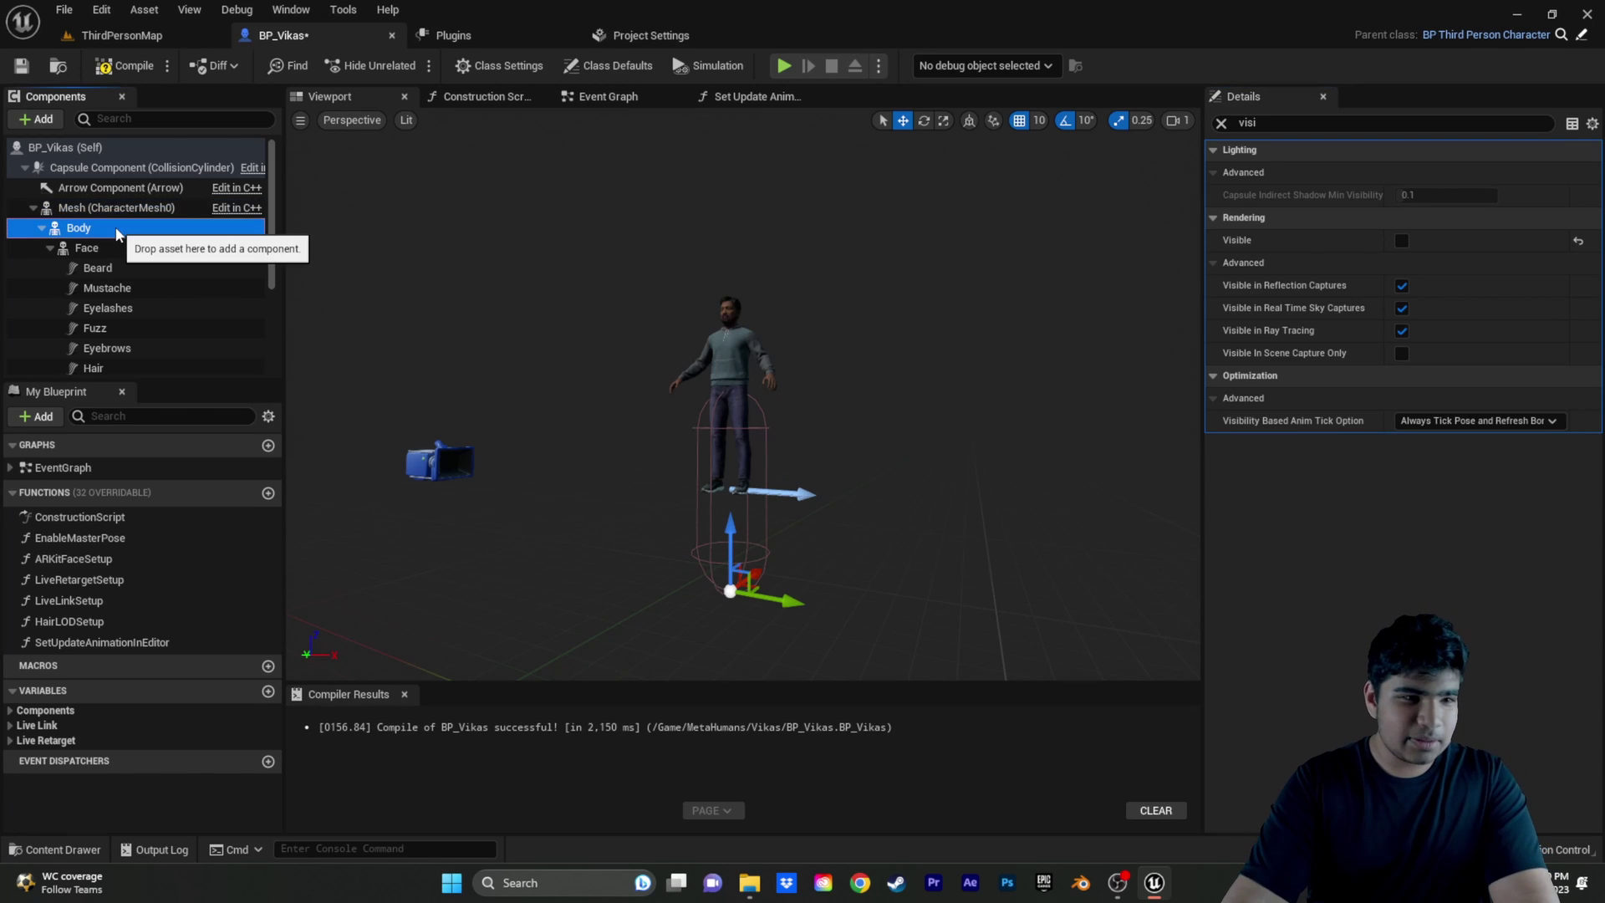
Reset the Body mesh's Location and Rotation to 0, 0, 0 in Details.
{"action": "left_click", "coordinate": [1221, 124]}
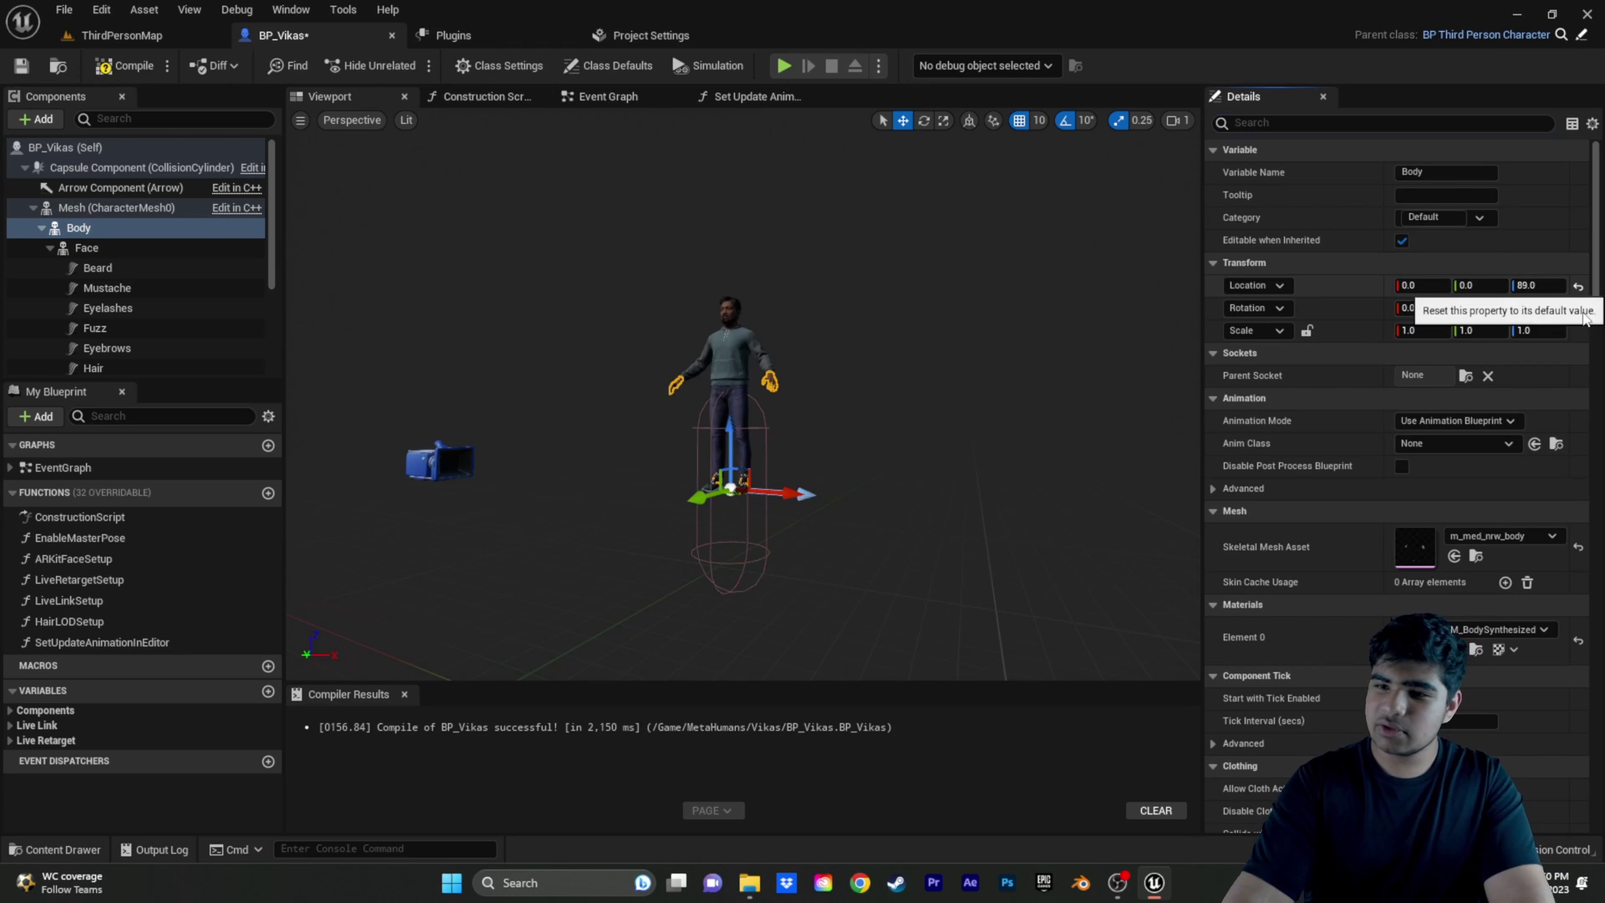
{"action": "left_click", "coordinate": [1578, 285]}
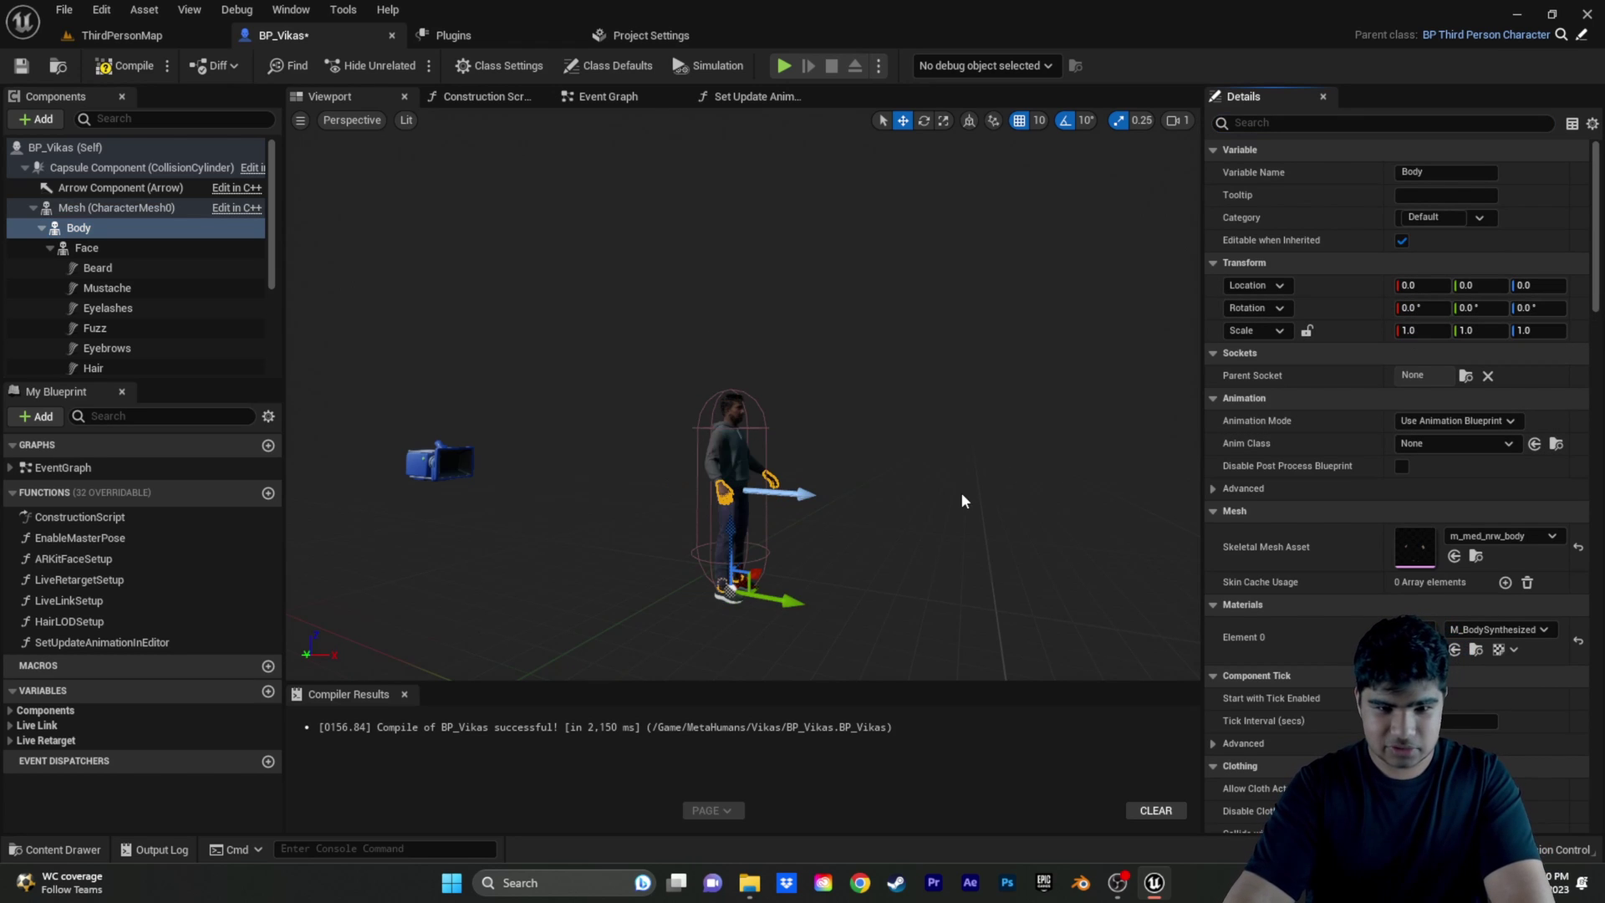
{"action": "right_click_drag", "start_coordinate": [860, 484], "coordinate": [891, 507]}
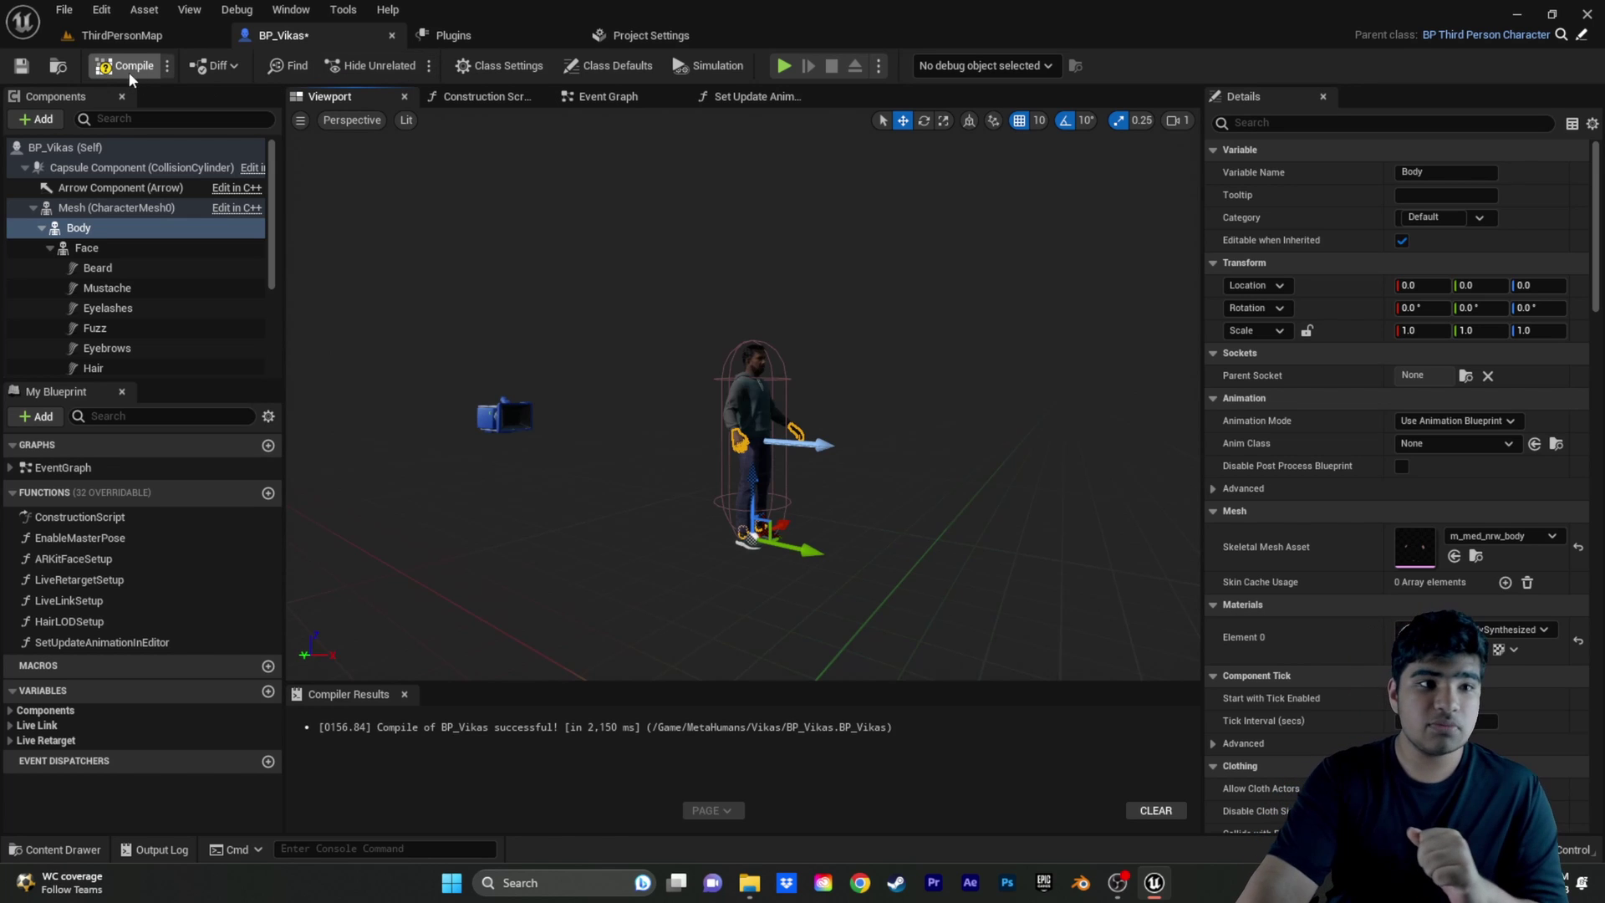
Compile and save BP_Vikas, and open ThirdPerson/Blueprints/BP_ThirdPersonCharacter.
{"action": "left_click", "coordinate": [21, 67]}
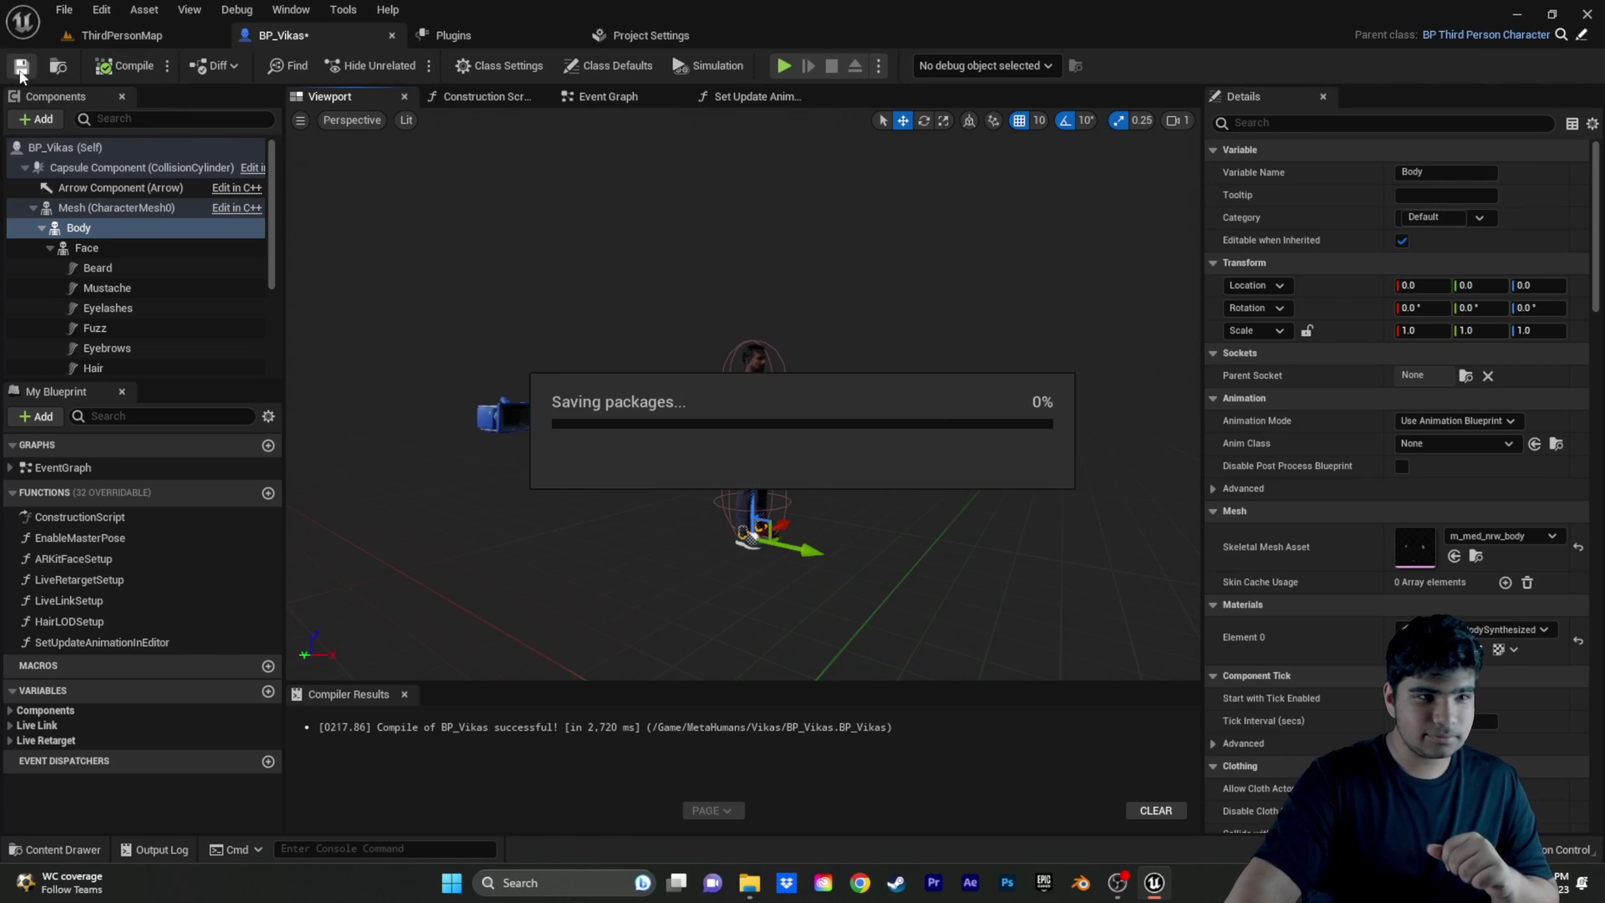
{"action": "left_click", "coordinate": [176, 38]}
{"action": "key", "text": "ctrl+space"}
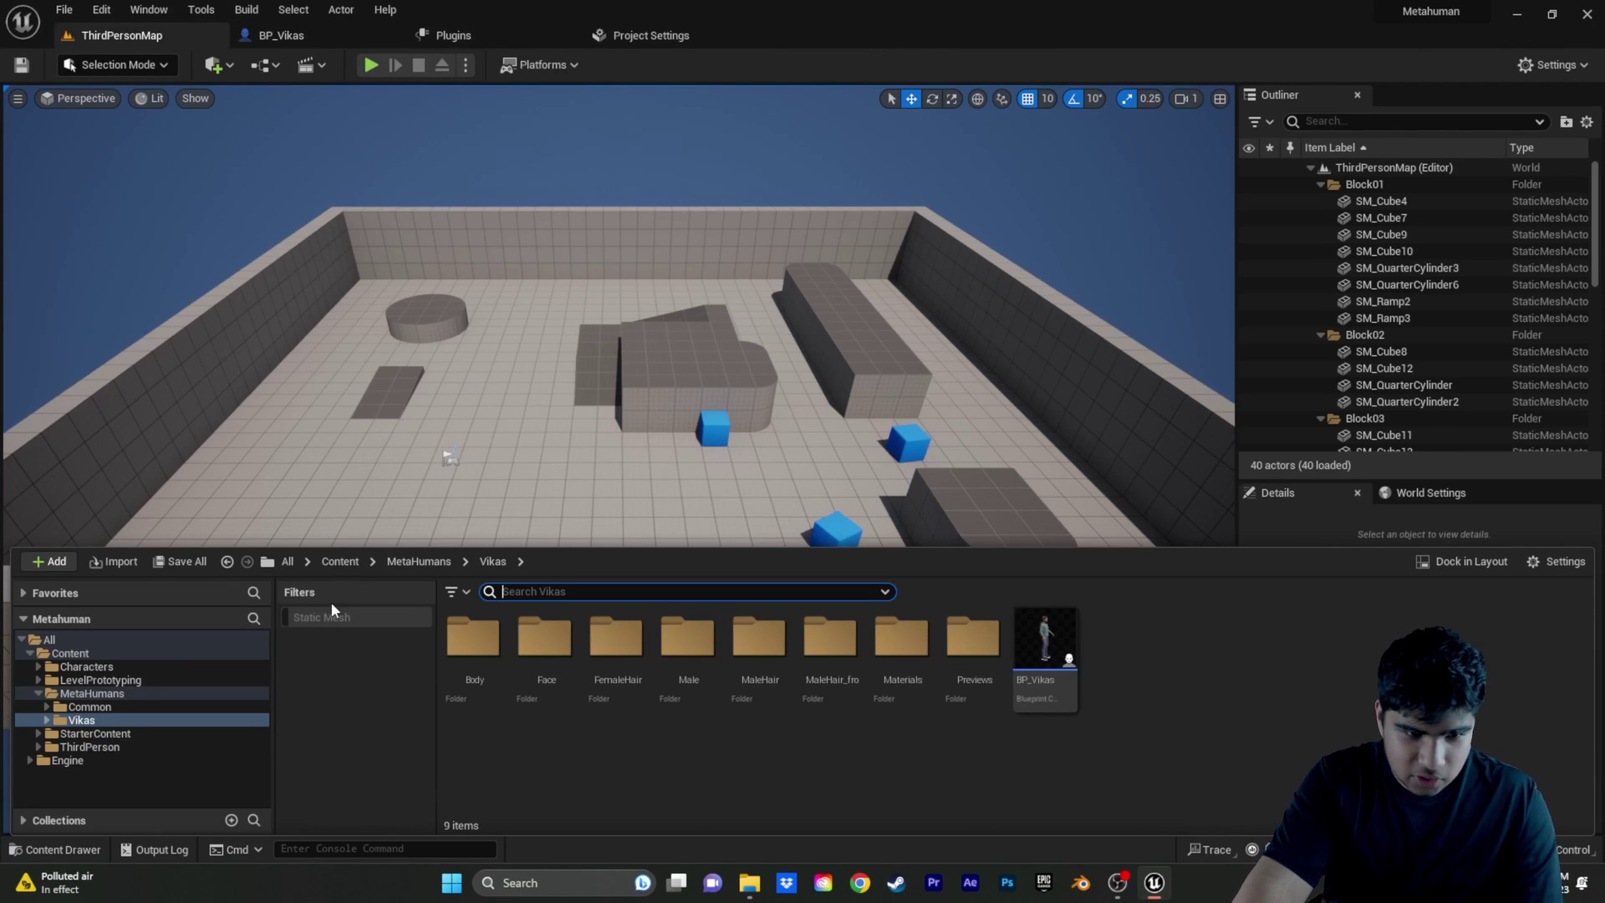
{"action": "left_click", "coordinate": [83, 746]}
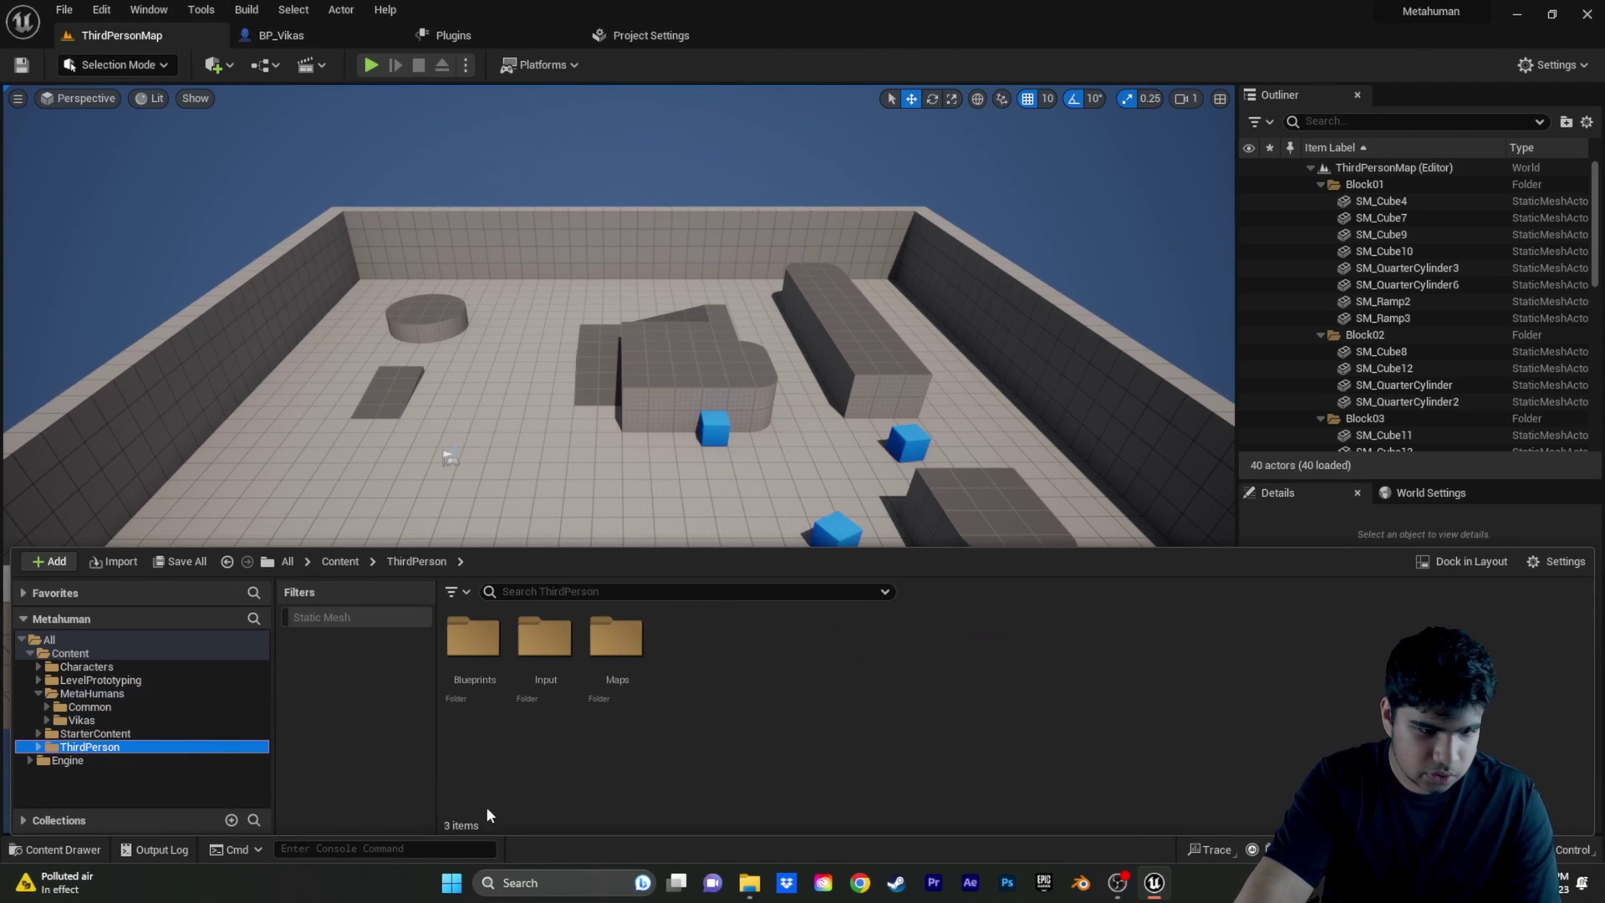
{"action": "left_click", "coordinate": [467, 641]}
{"action": "double_click", "coordinate": [466, 641]}
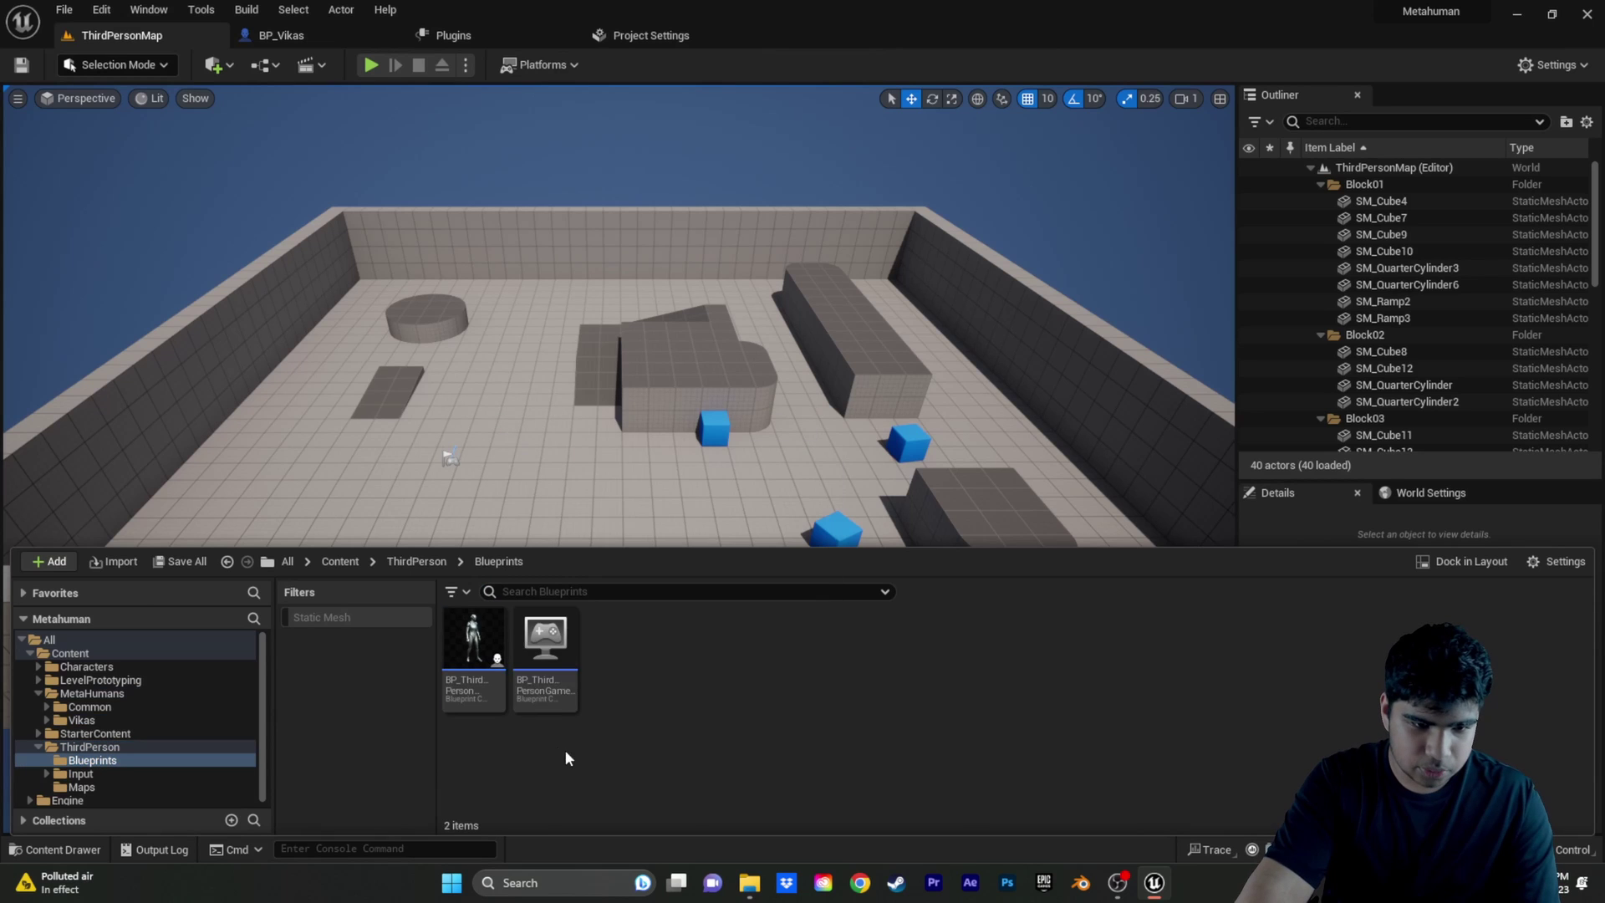
{"action": "double_click", "coordinate": [472, 645]}
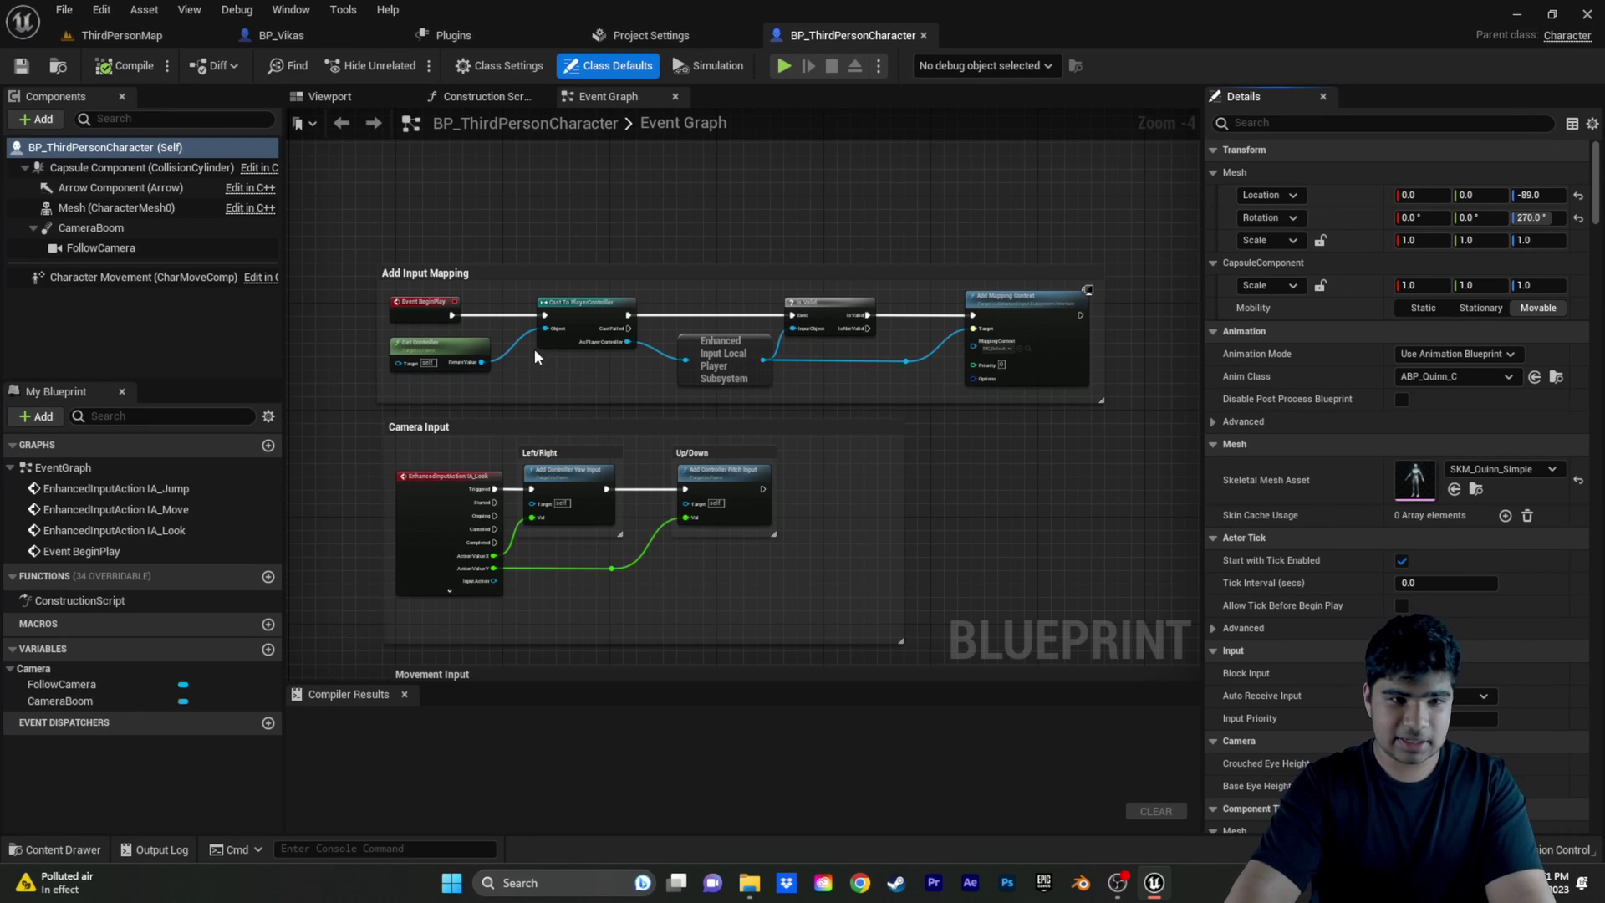
Copy the four input node groups from BP_ThirdPersonCharacter into BP_Vikas's Event Graph.
{"action": "scroll", "coordinate": [605, 383], "scroll_direction": "down", "scroll_amount": 8}
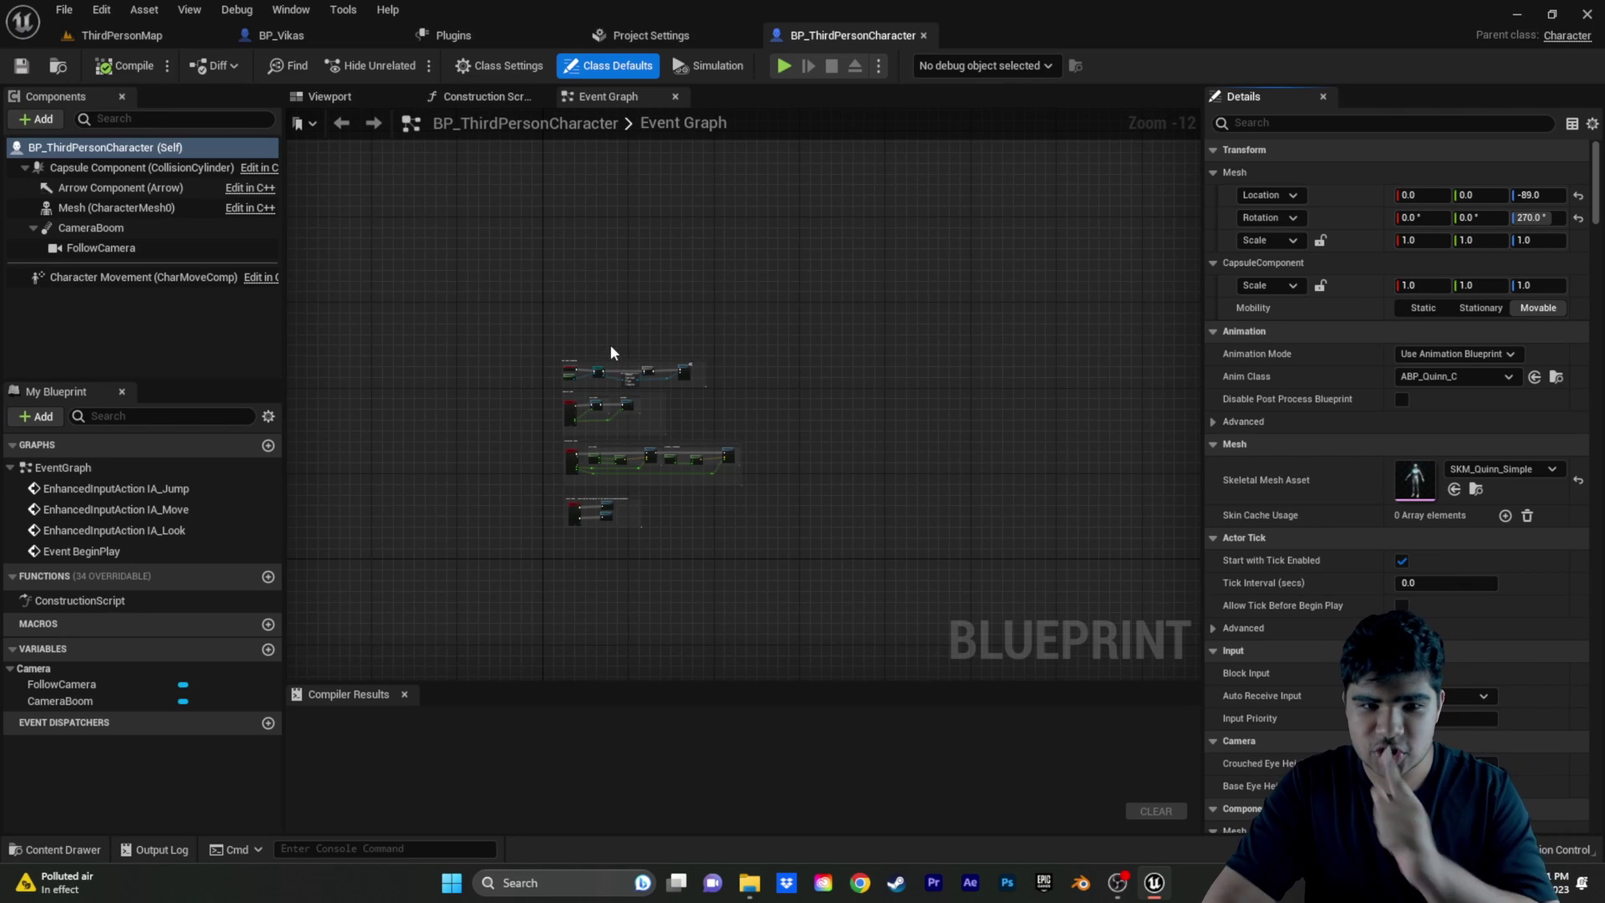
{"action": "left_click_drag", "start_coordinate": [513, 283], "coordinate": [794, 585]}
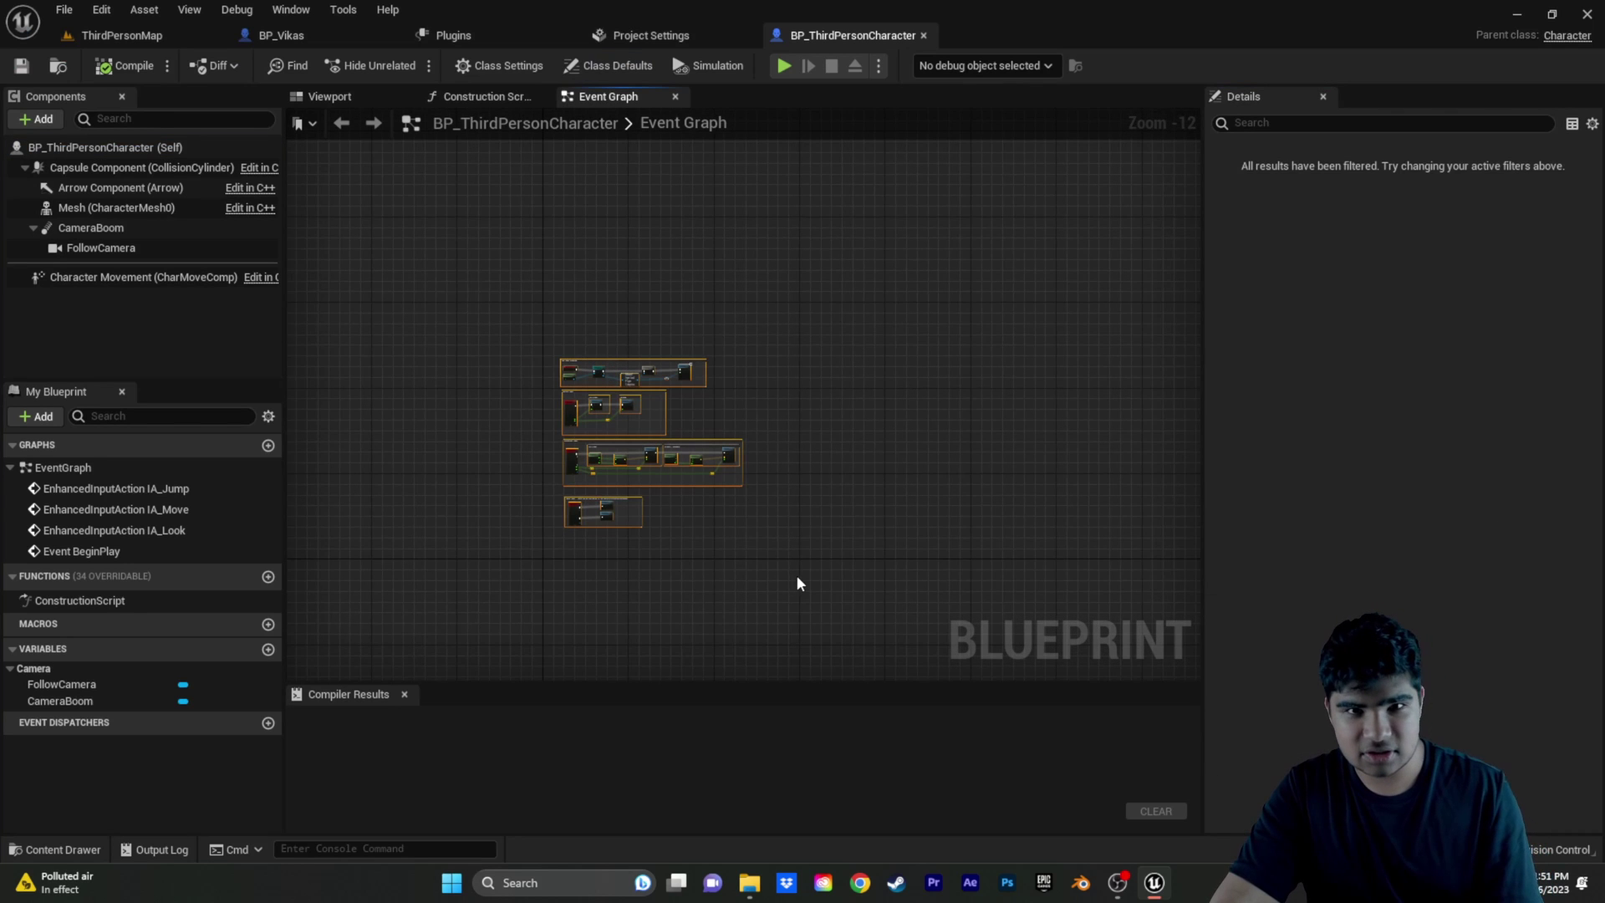
{"action": "left_click", "coordinate": [304, 35]}
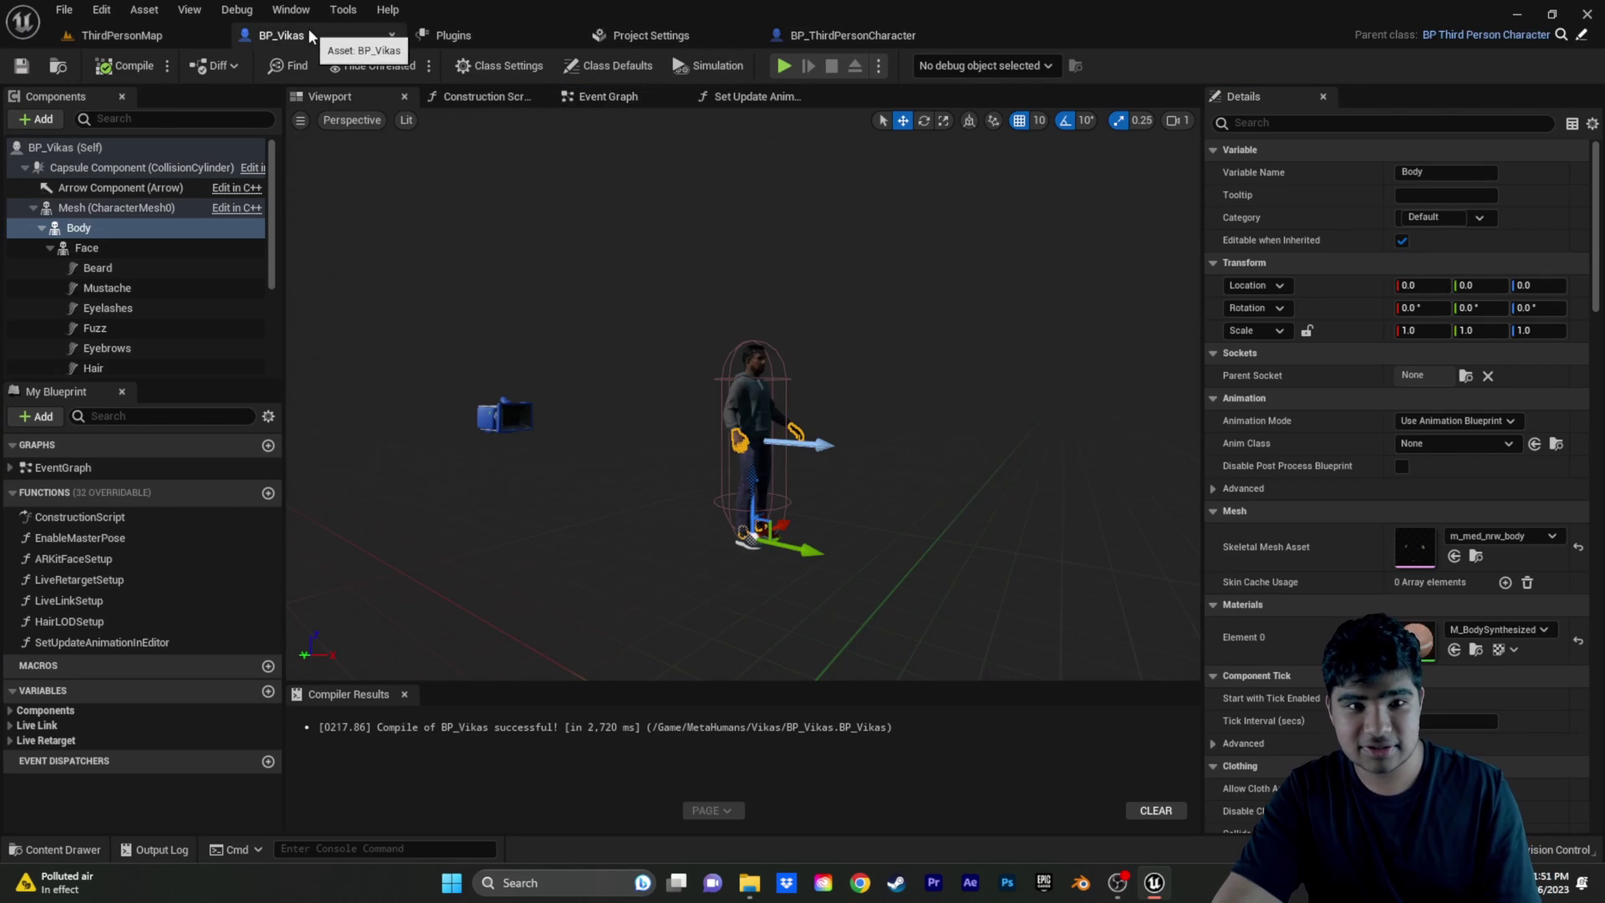
{"action": "left_click", "coordinate": [612, 97]}
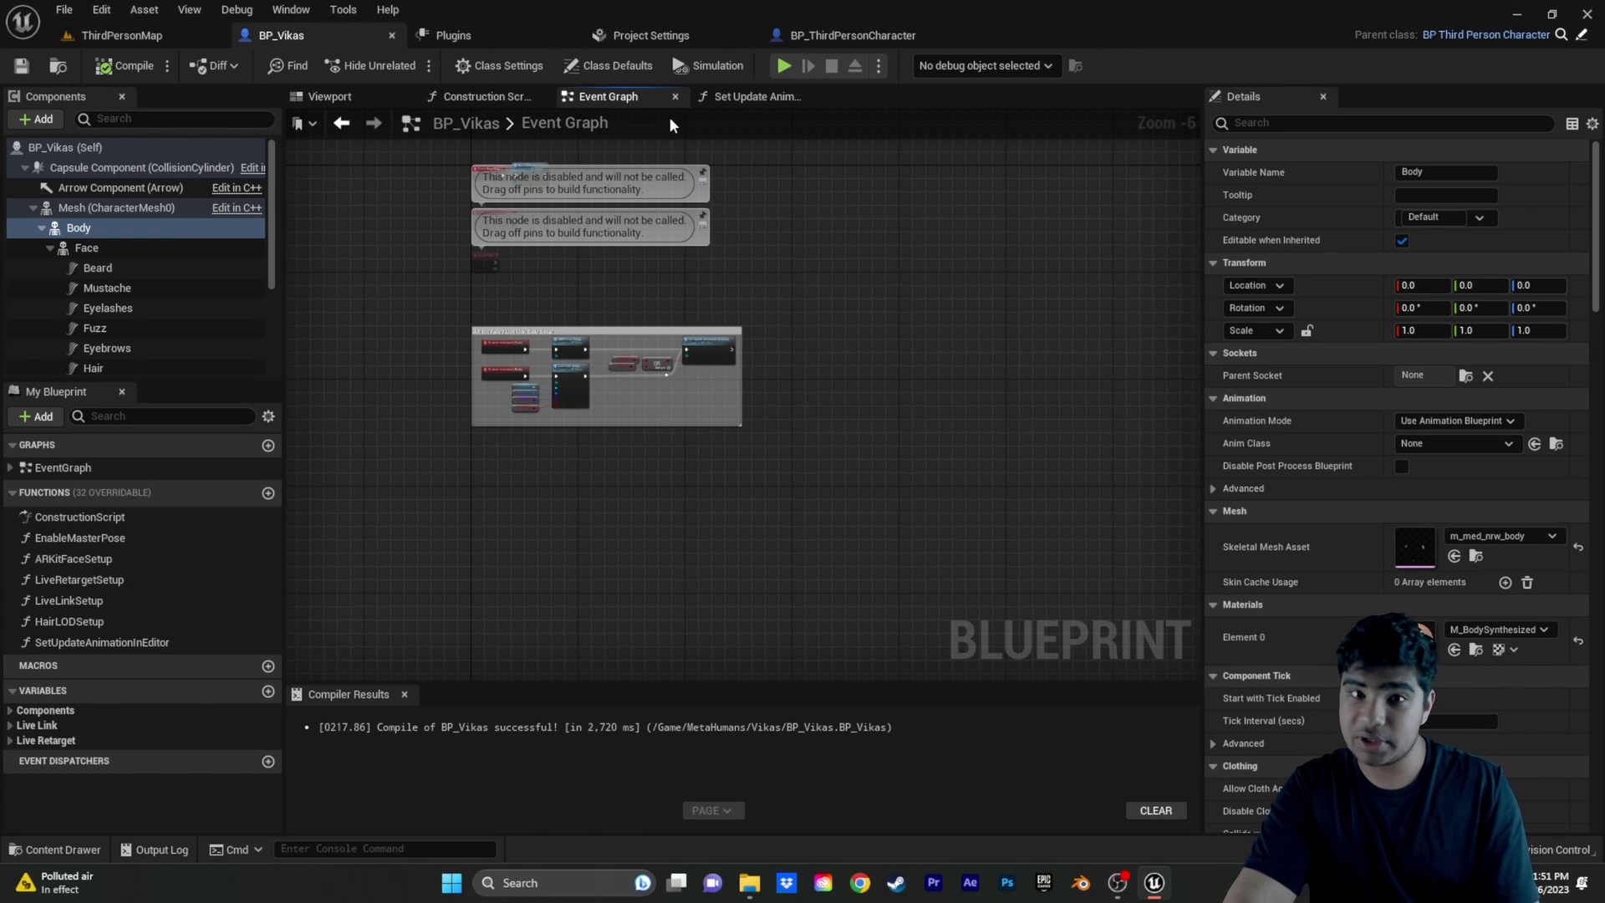
{"action": "scroll", "coordinate": [609, 284], "scroll_direction": "up", "scroll_amount": 3}
{"action": "right_click_drag", "start_coordinate": [605, 285], "coordinate": [784, 382]}
{"action": "scroll", "coordinate": [784, 383], "scroll_direction": "down", "scroll_amount": 3}
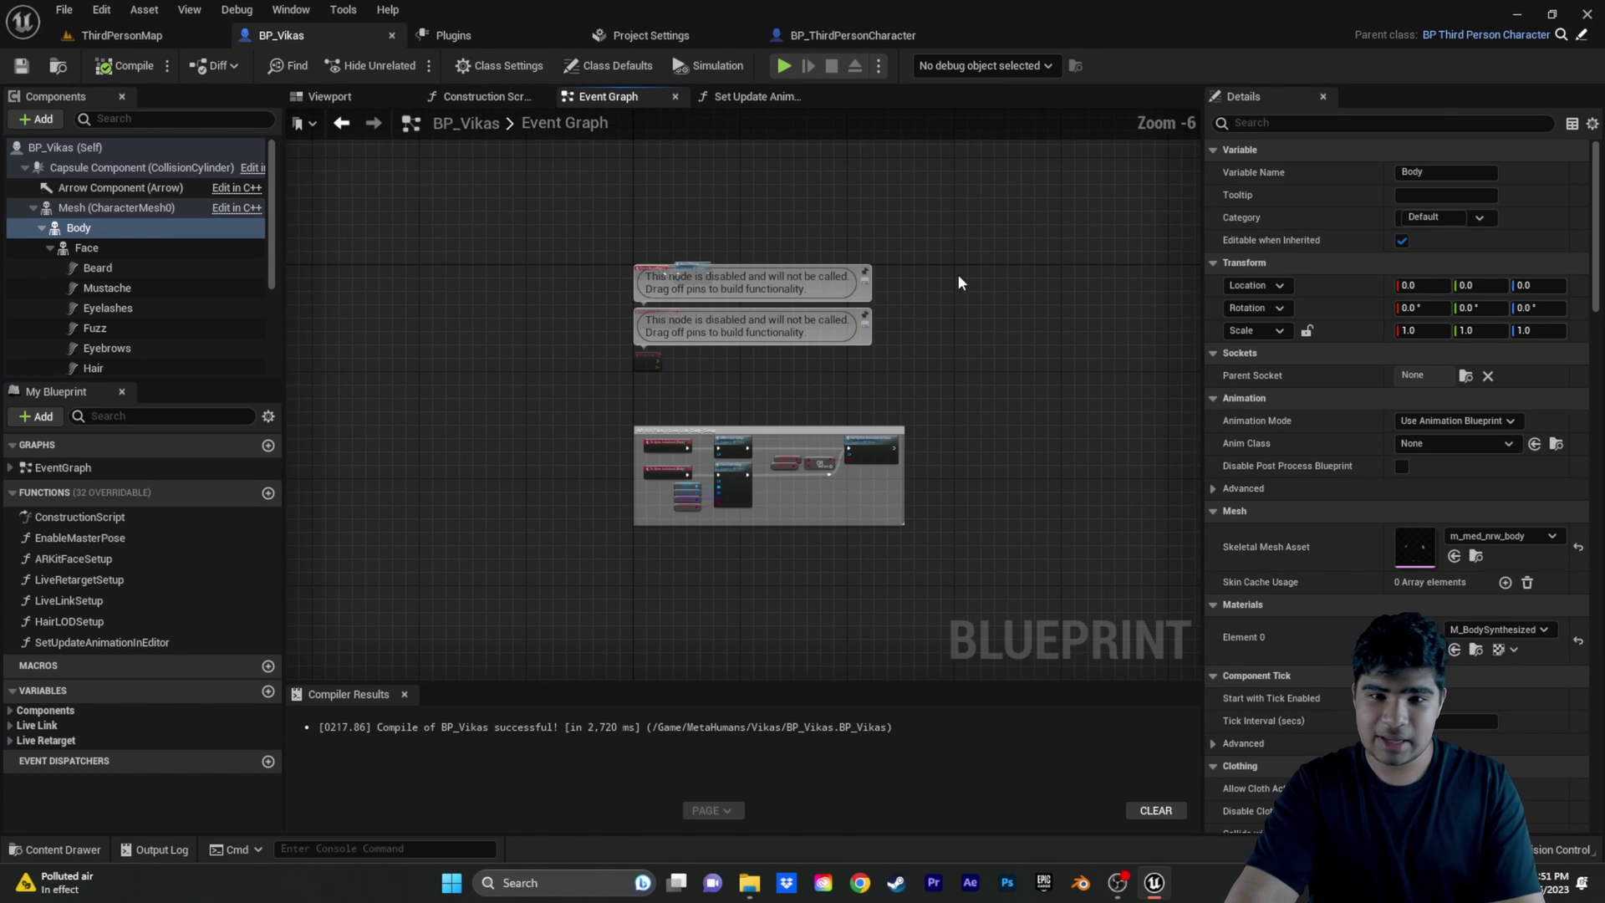
{"action": "key", "text": "ctrl+v"}
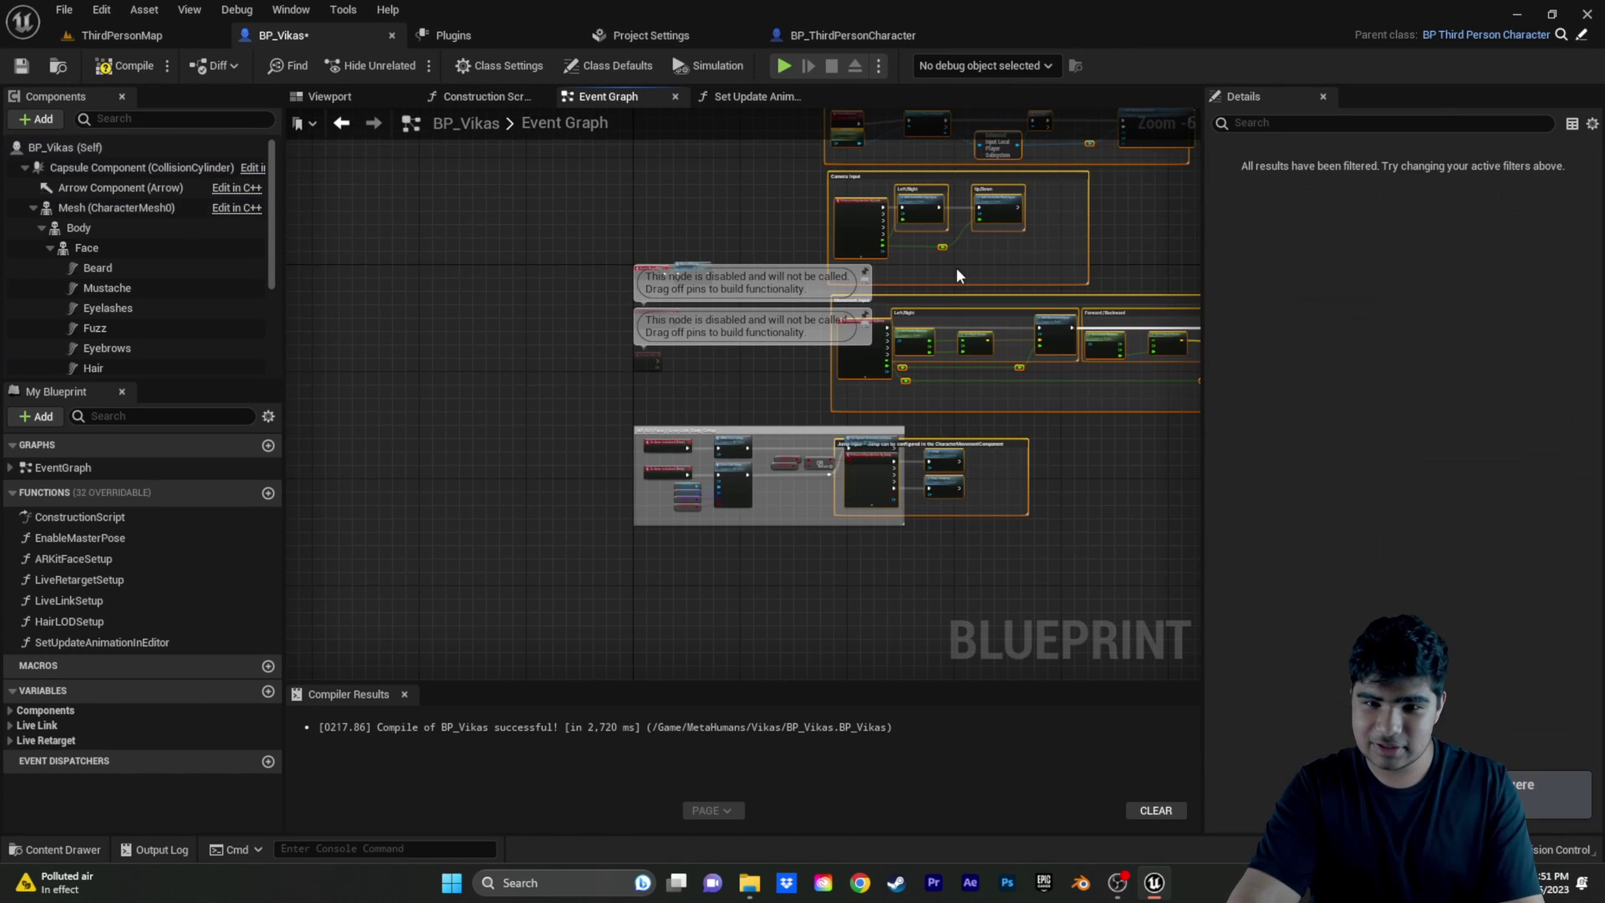
Re-paste the input node groups and place them in empty graph space.
{"action": "scroll", "coordinate": [963, 277], "scroll_direction": "down", "scroll_amount": 2}
{"action": "scroll", "coordinate": [962, 277], "scroll_direction": "up", "scroll_amount": 2}
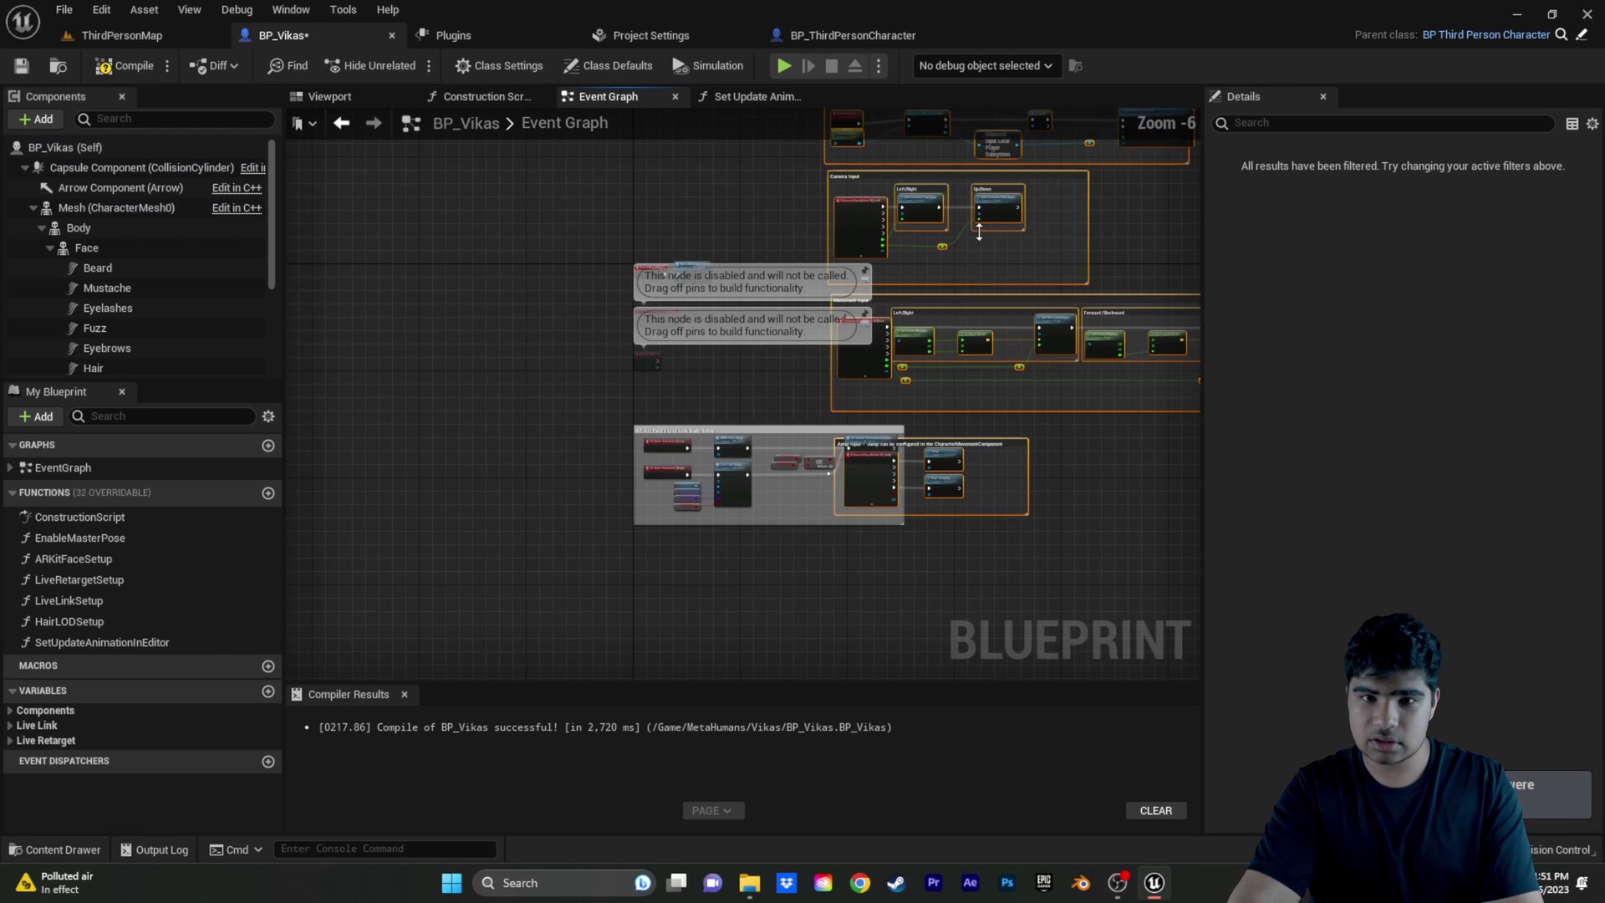
{"action": "right_click_drag", "start_coordinate": [1042, 236], "coordinate": [973, 366]}
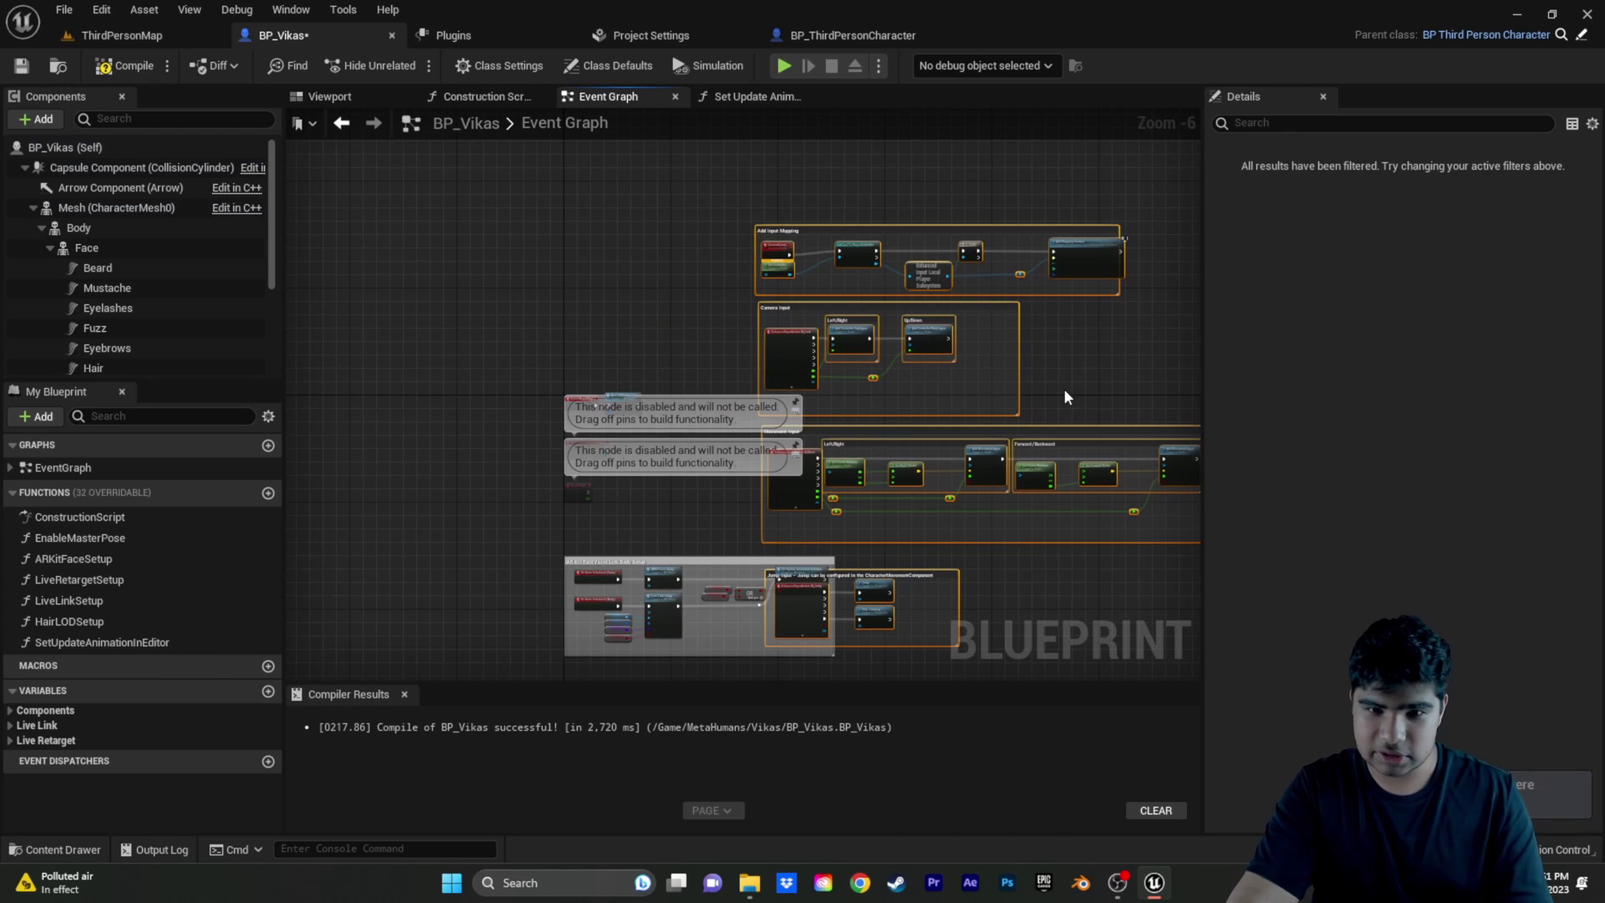
{"action": "key", "text": "Delete"}
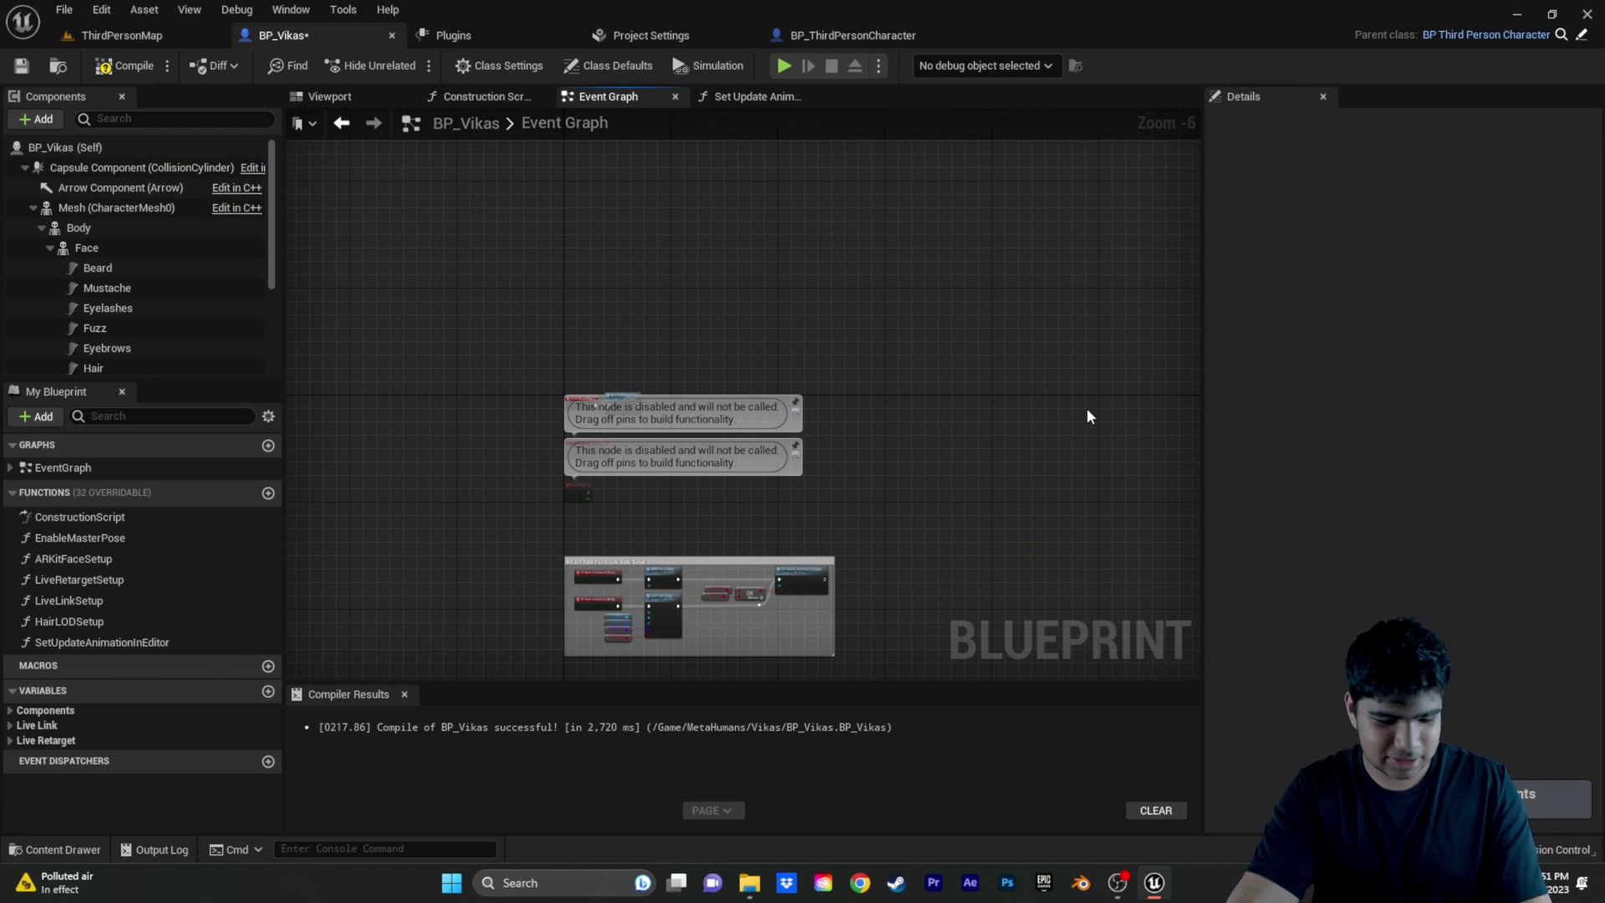
{"action": "key", "text": "ctrl+v"}
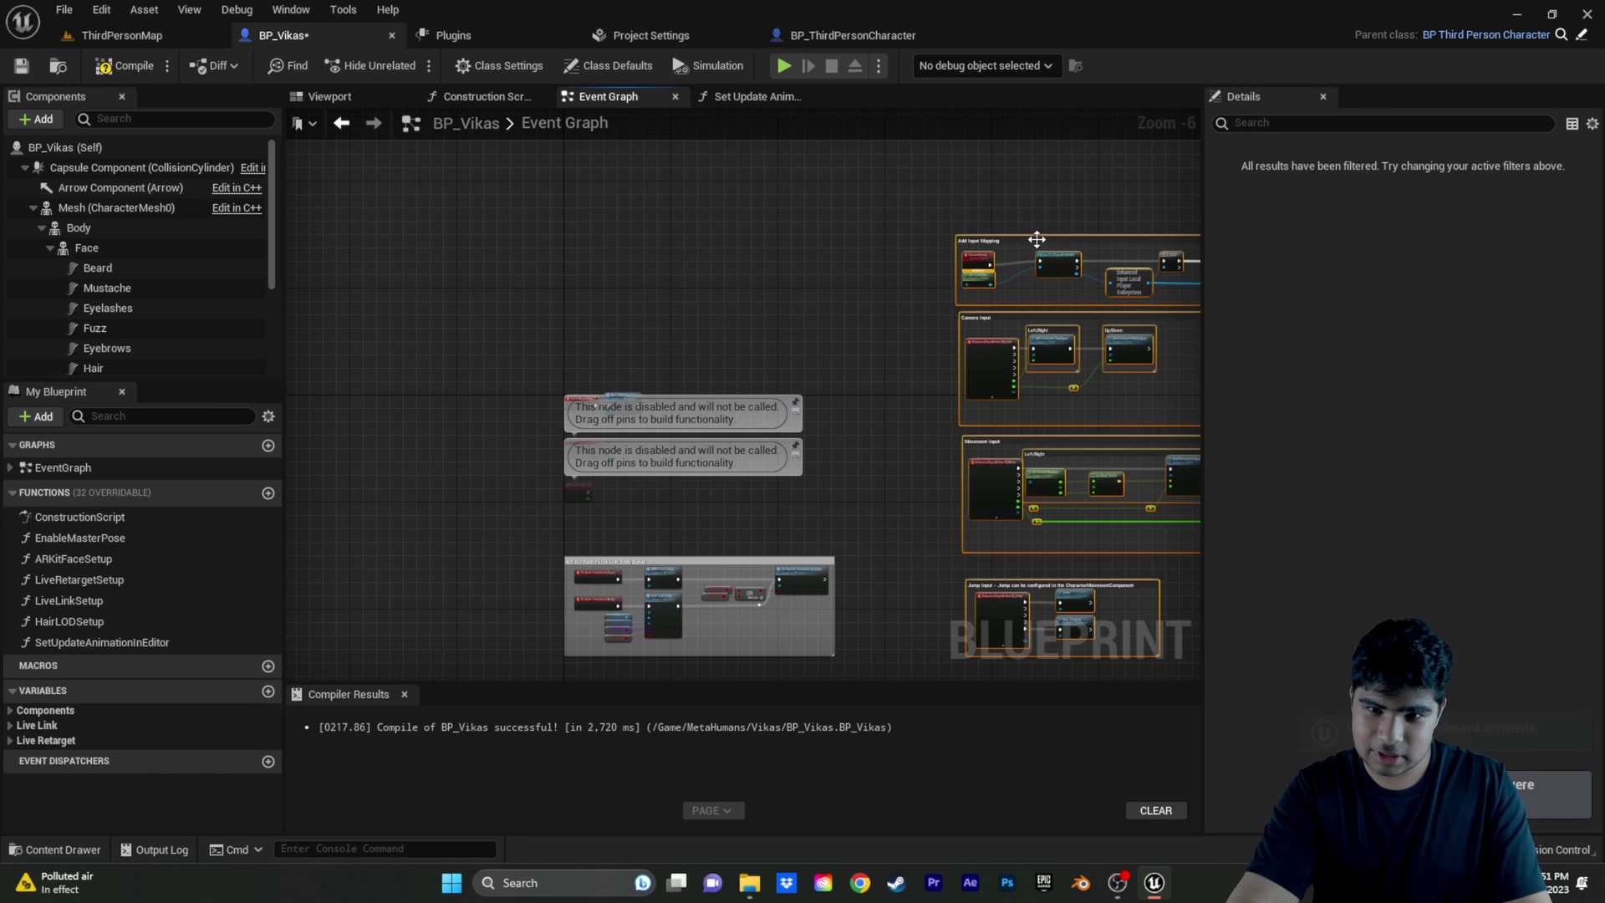
{"action": "left_click_drag", "start_coordinate": [1037, 243], "coordinate": [969, 404]}
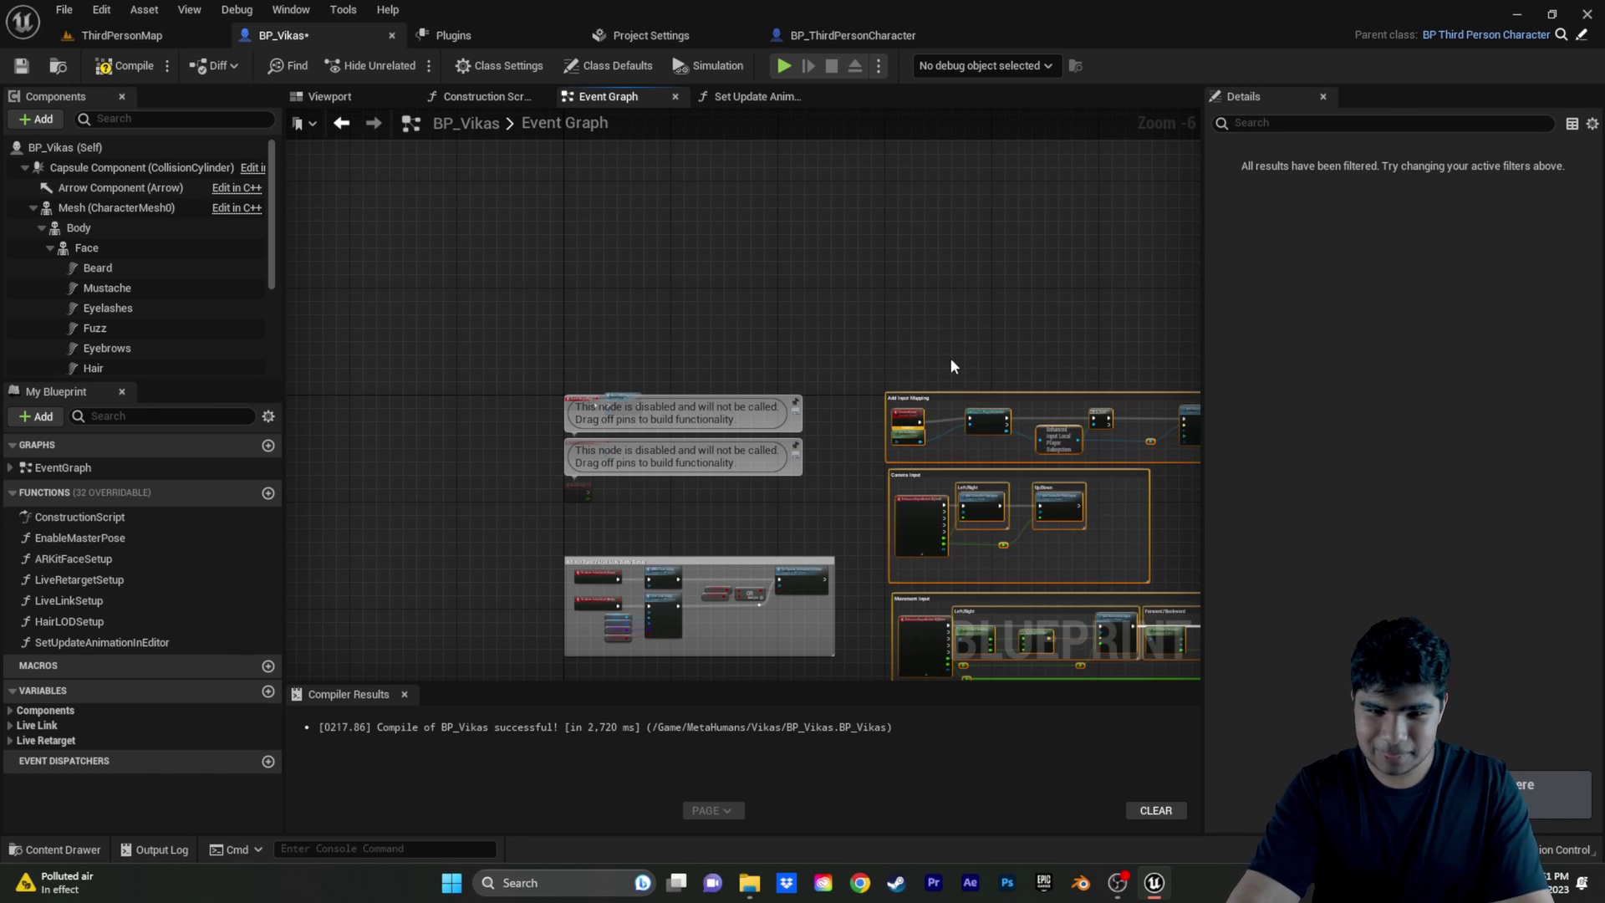
{"action": "left_click", "coordinate": [969, 368]}
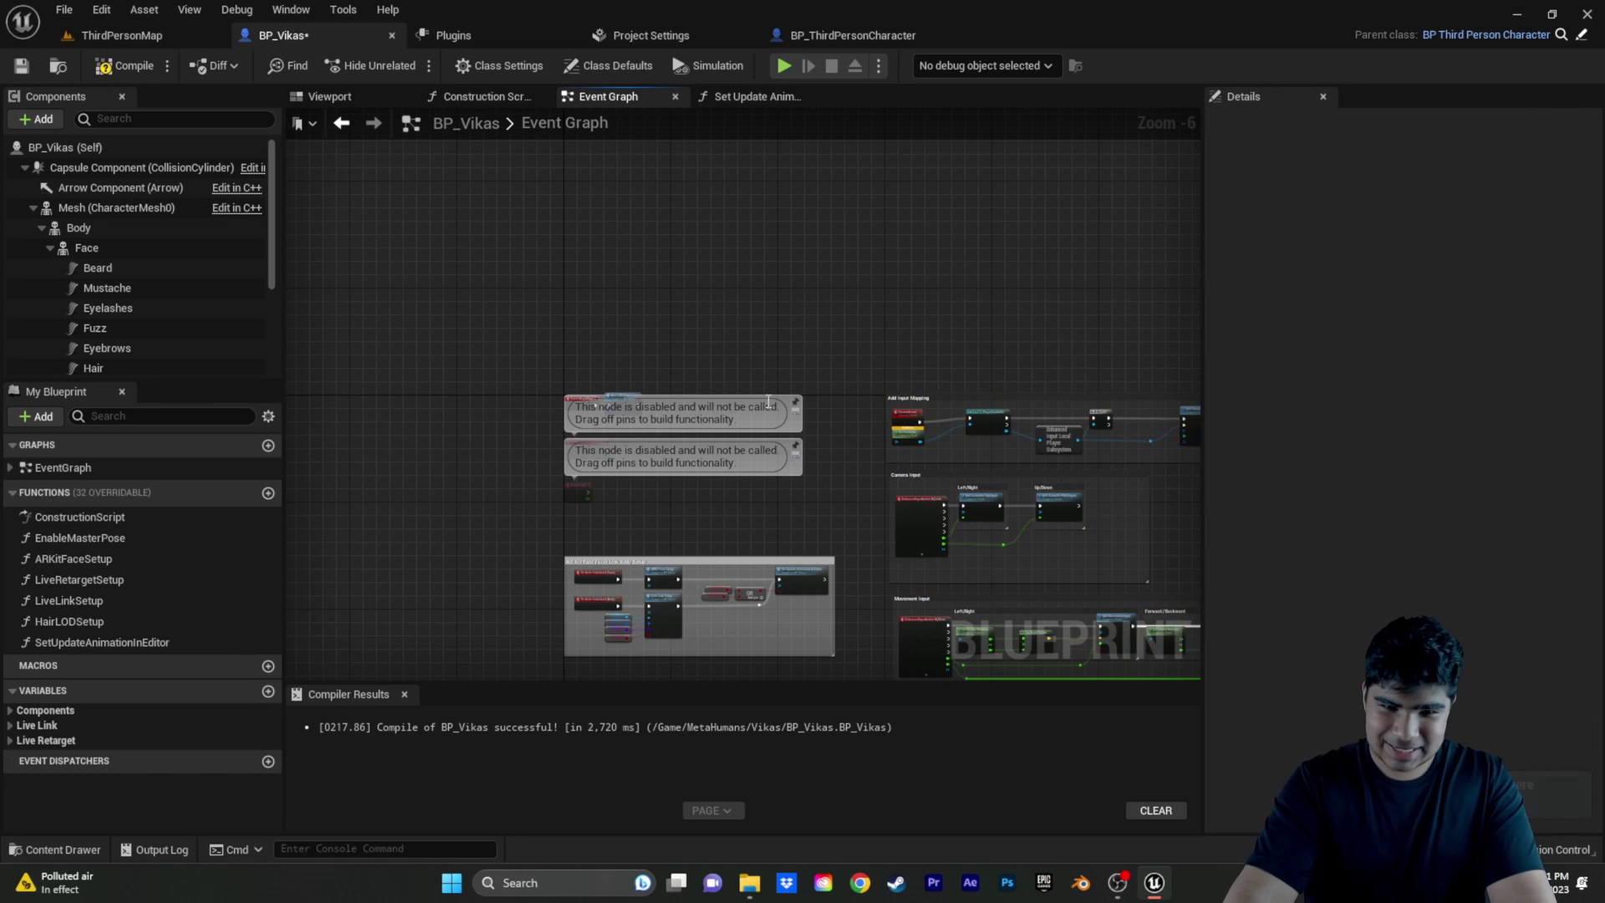
Delete the copied CustomEvent, wire HairLODSetup into Cast To PlayerController, and compile.
{"action": "right_click_drag", "start_coordinate": [845, 398], "coordinate": [779, 240]}
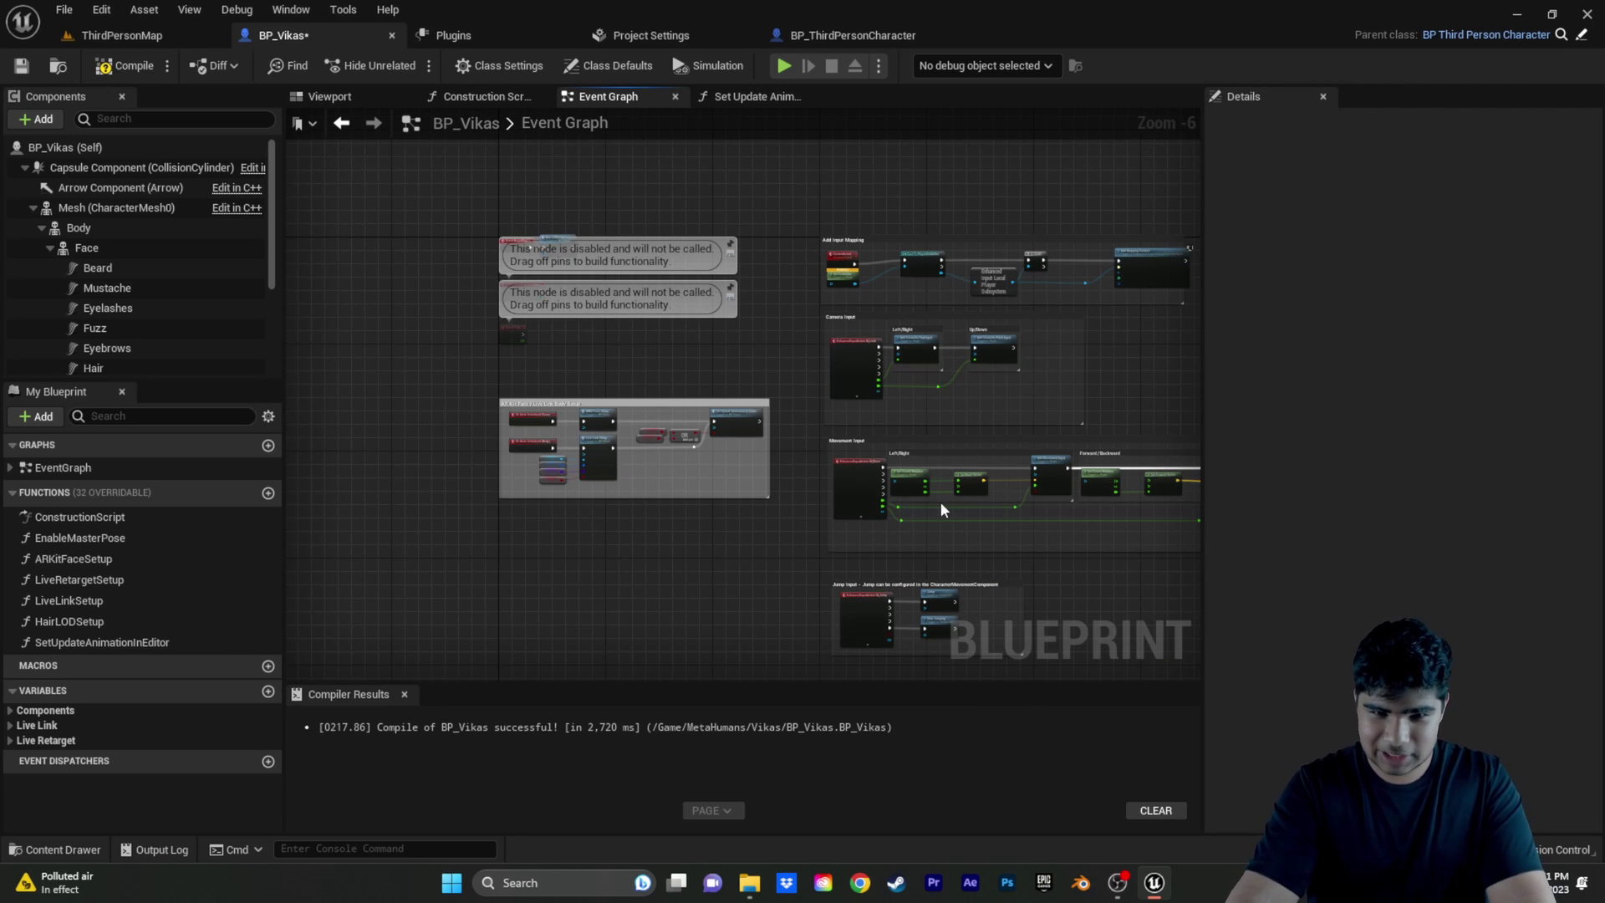
{"action": "scroll", "coordinate": [740, 459], "scroll_direction": "up", "scroll_amount": 3}
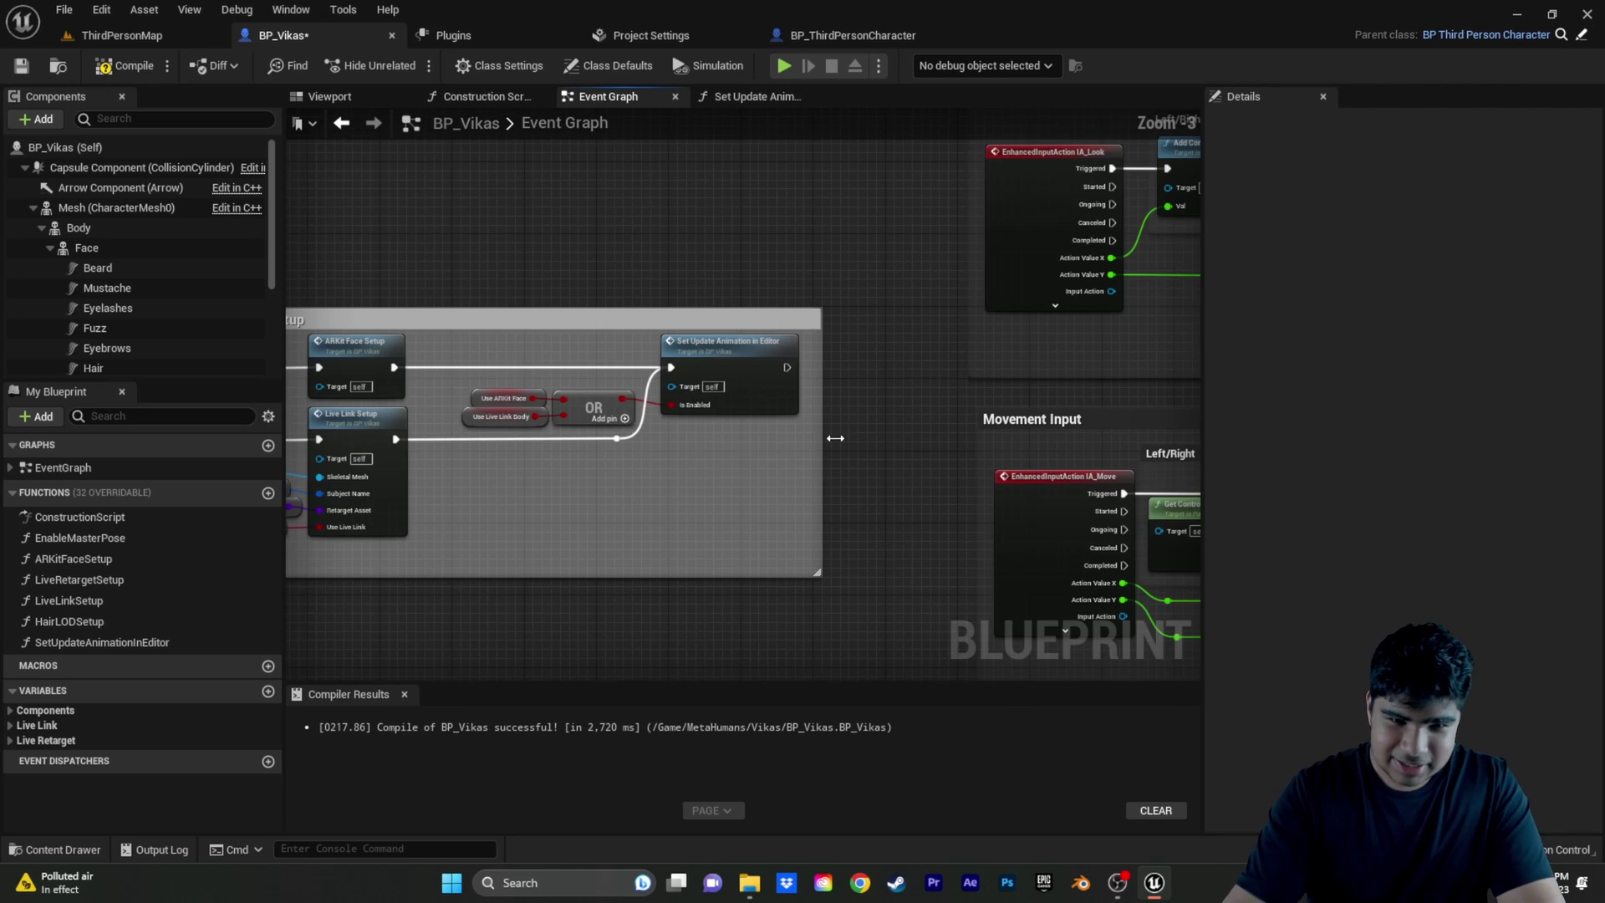
{"action": "scroll", "coordinate": [880, 325], "scroll_direction": "down", "scroll_amount": 3}
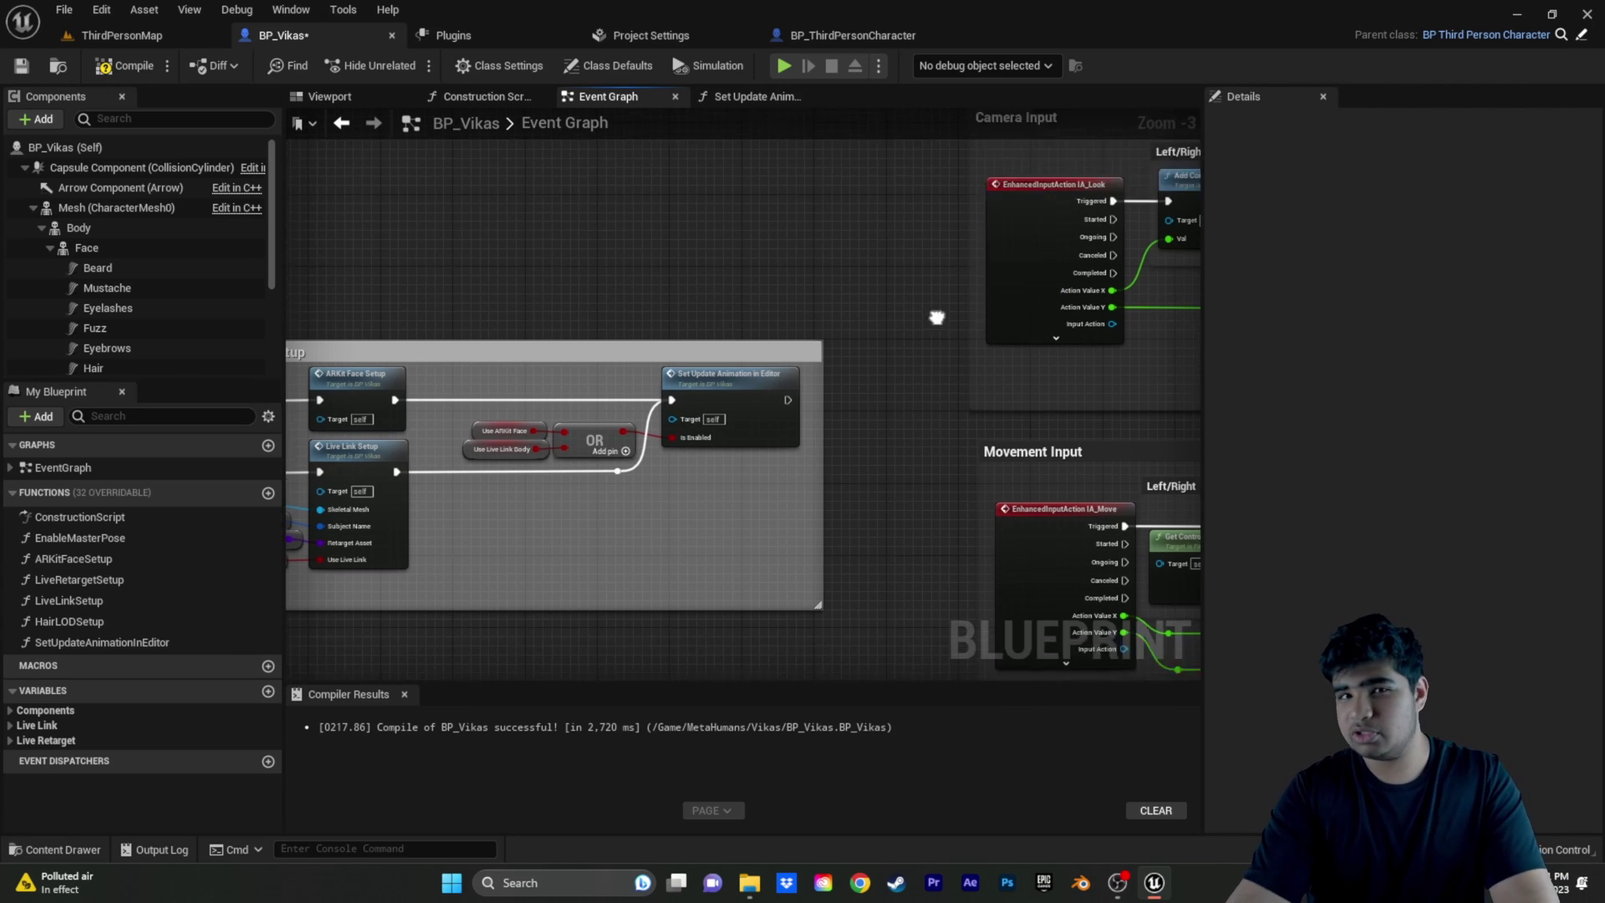
{"action": "scroll", "coordinate": [919, 339], "scroll_direction": "up", "scroll_amount": 5}
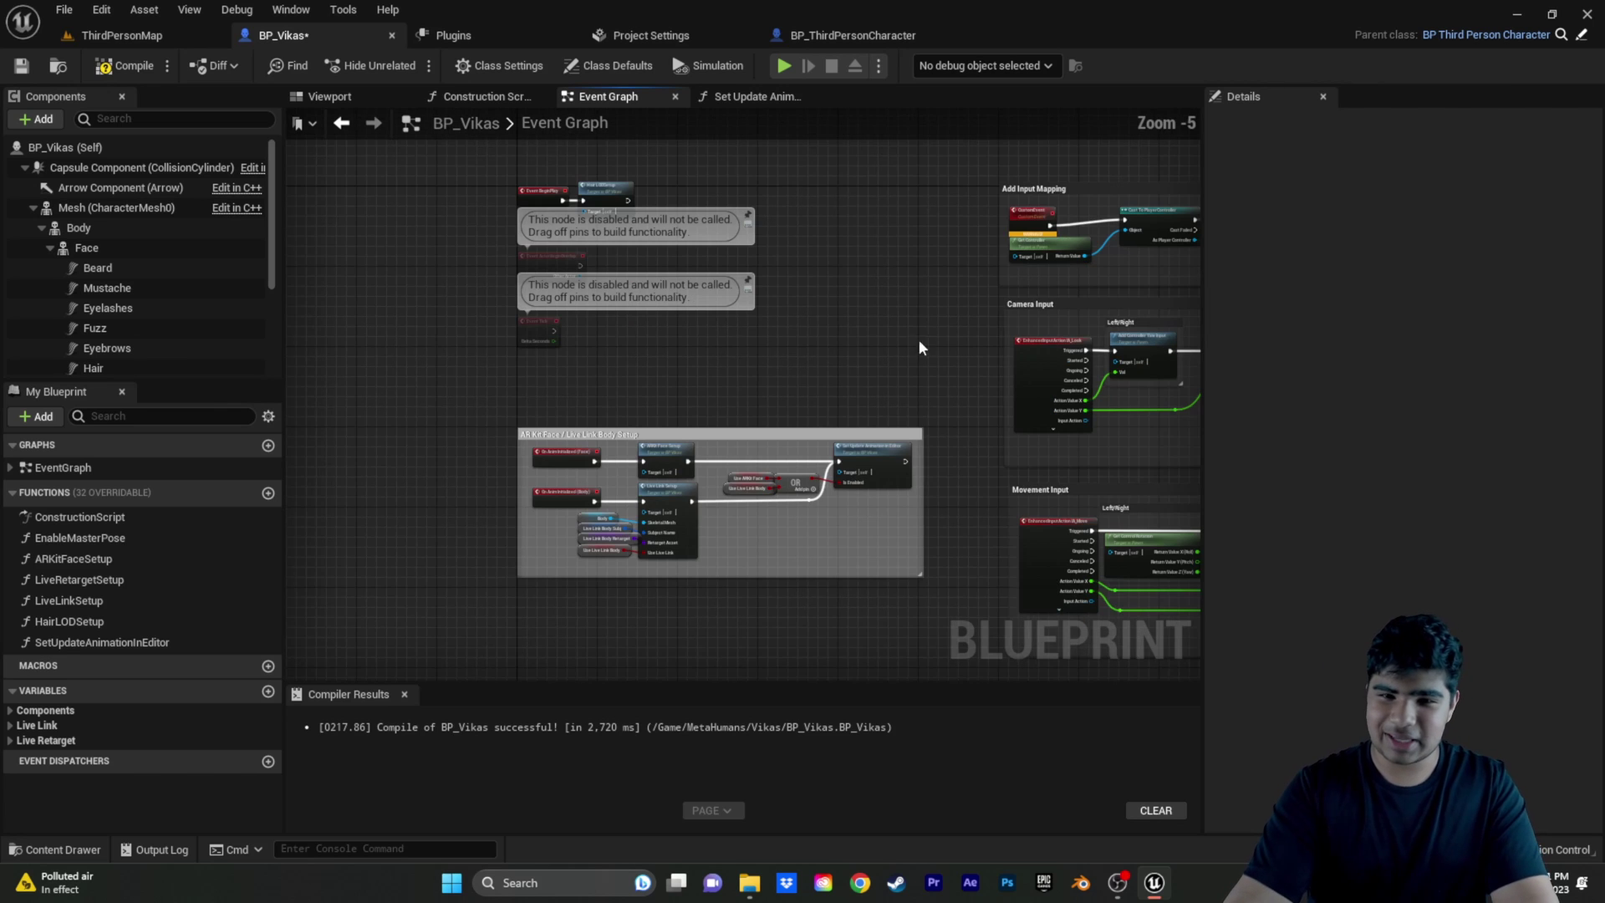
{"action": "left_click", "coordinate": [906, 288]}
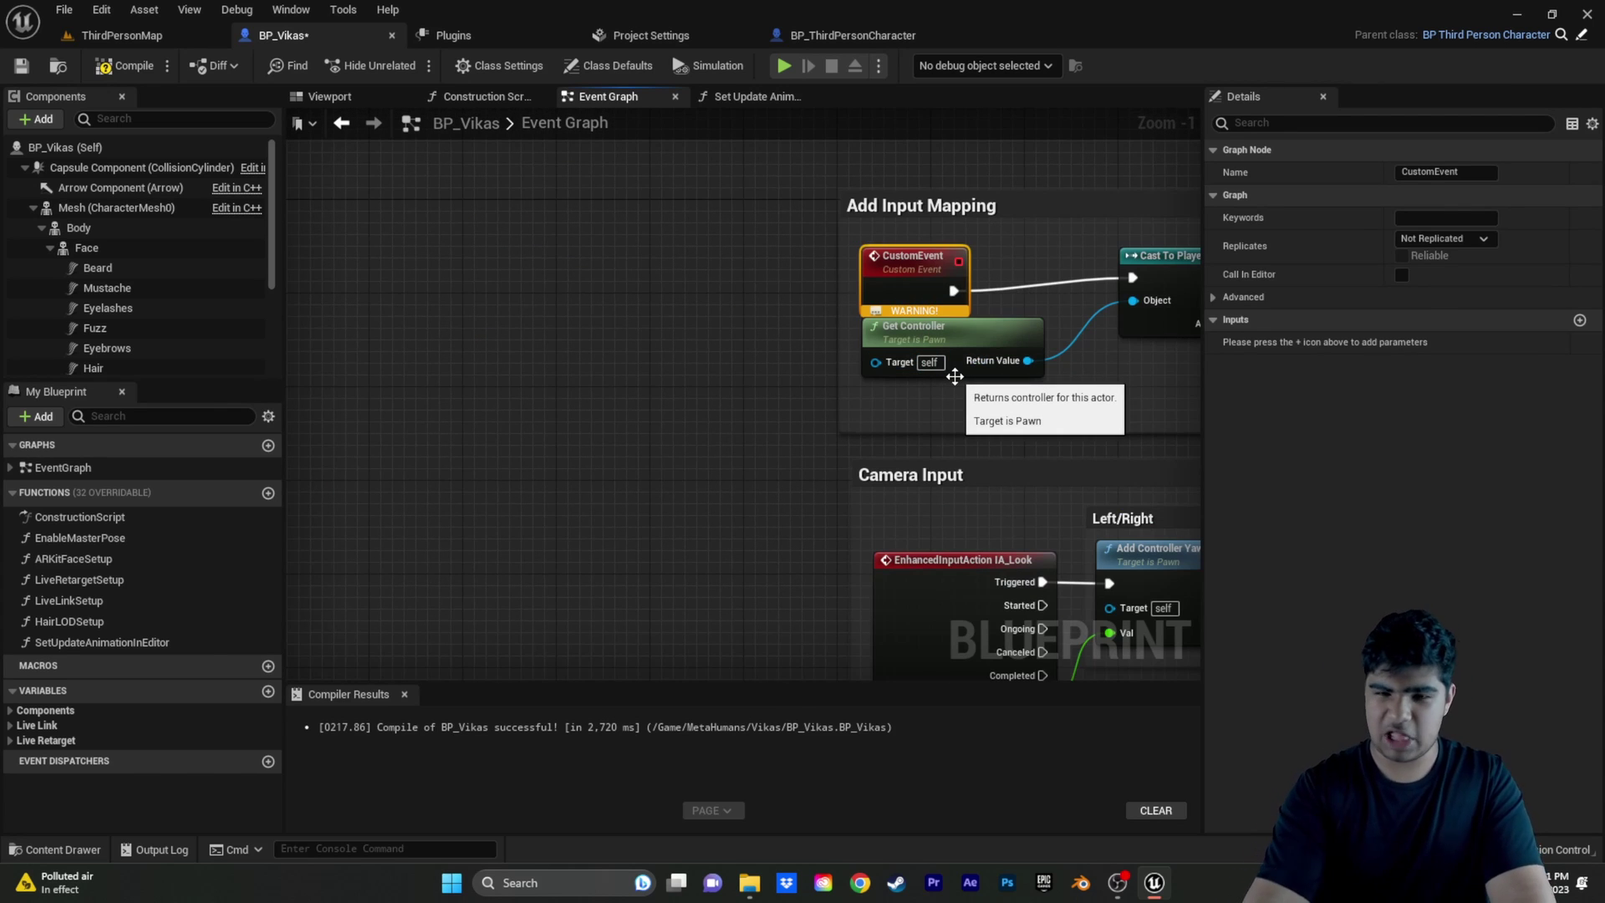
{"action": "key", "text": "Delete"}
{"action": "right_click_drag", "start_coordinate": [656, 320], "coordinate": [1145, 331]}
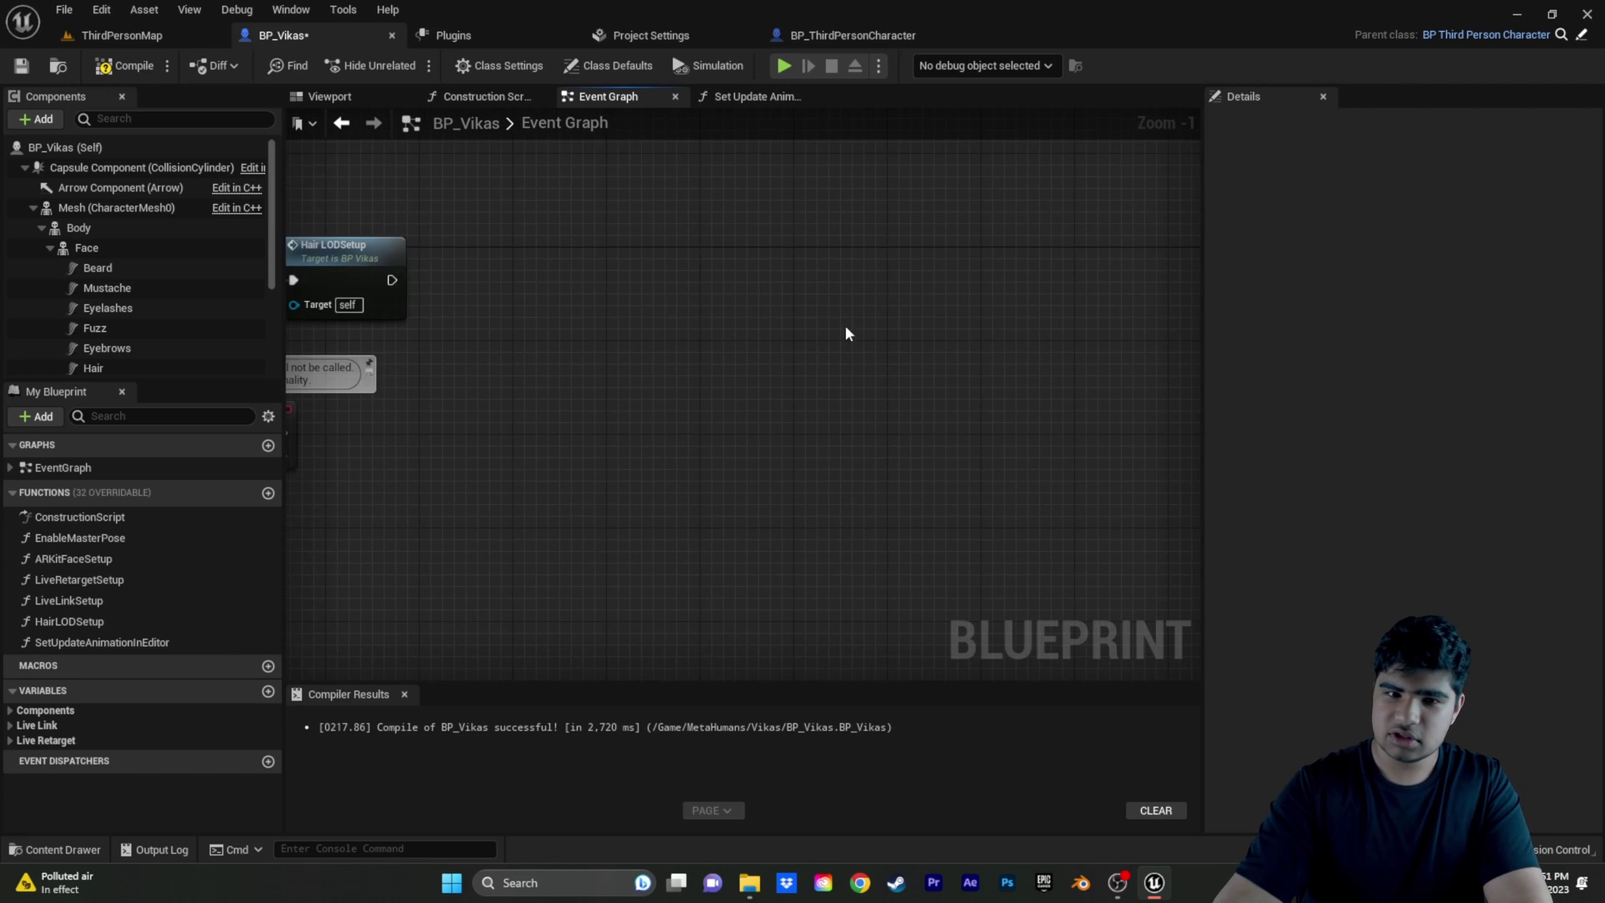
{"action": "right_click_drag", "start_coordinate": [615, 366], "coordinate": [748, 368]}
{"action": "scroll", "coordinate": [746, 367], "scroll_direction": "down", "scroll_amount": 2}
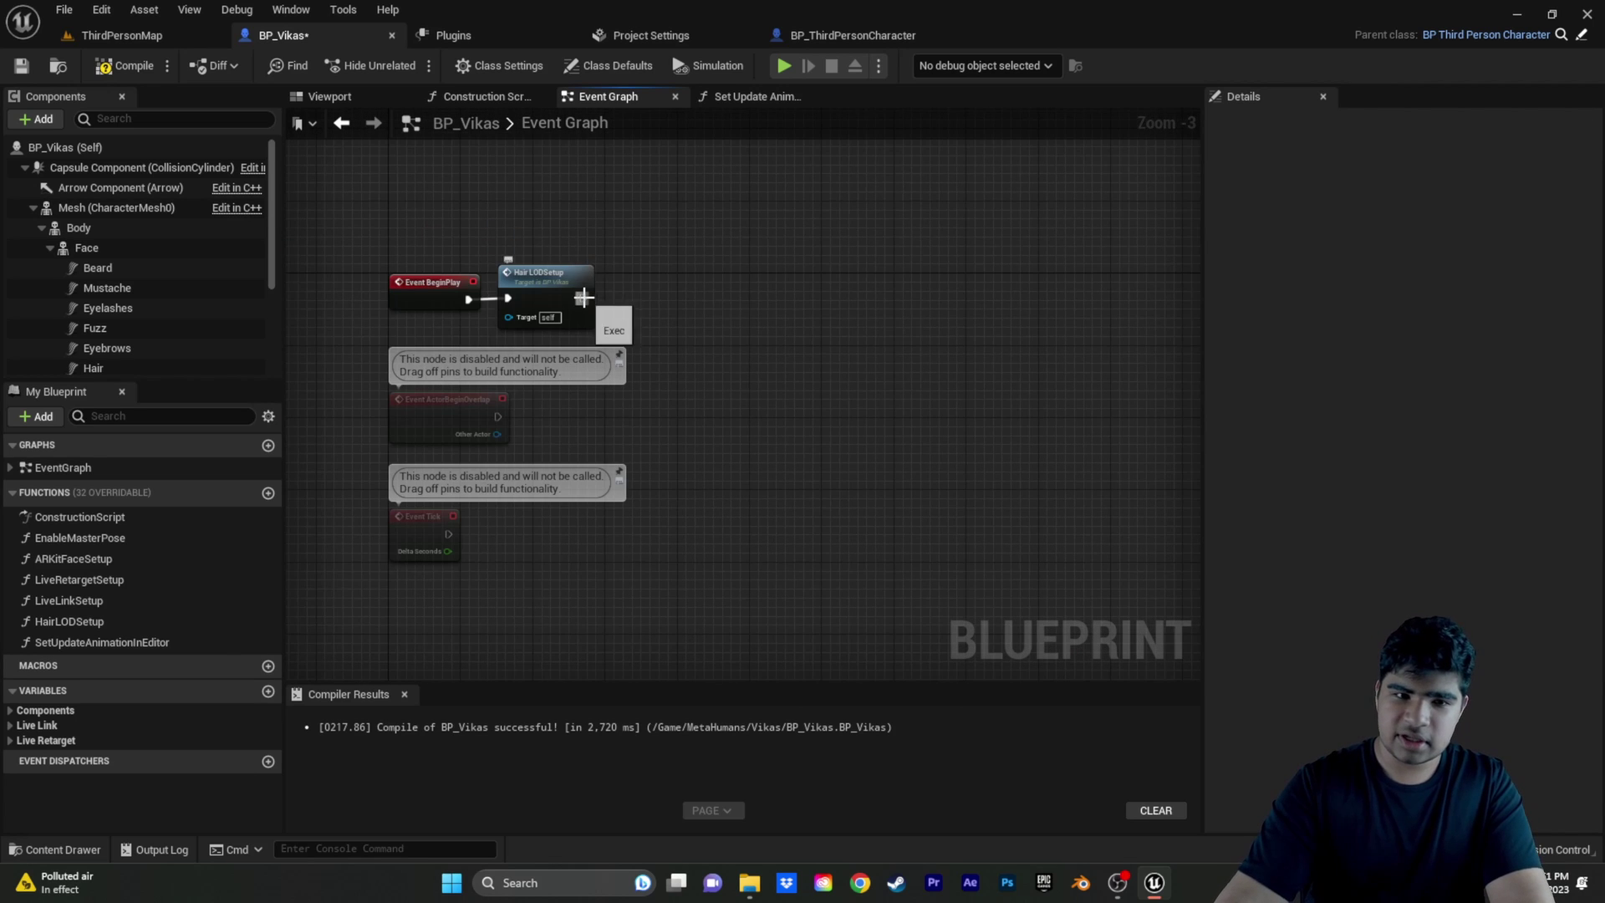
{"action": "left_click_drag", "start_coordinate": [583, 298], "coordinate": [742, 335]}
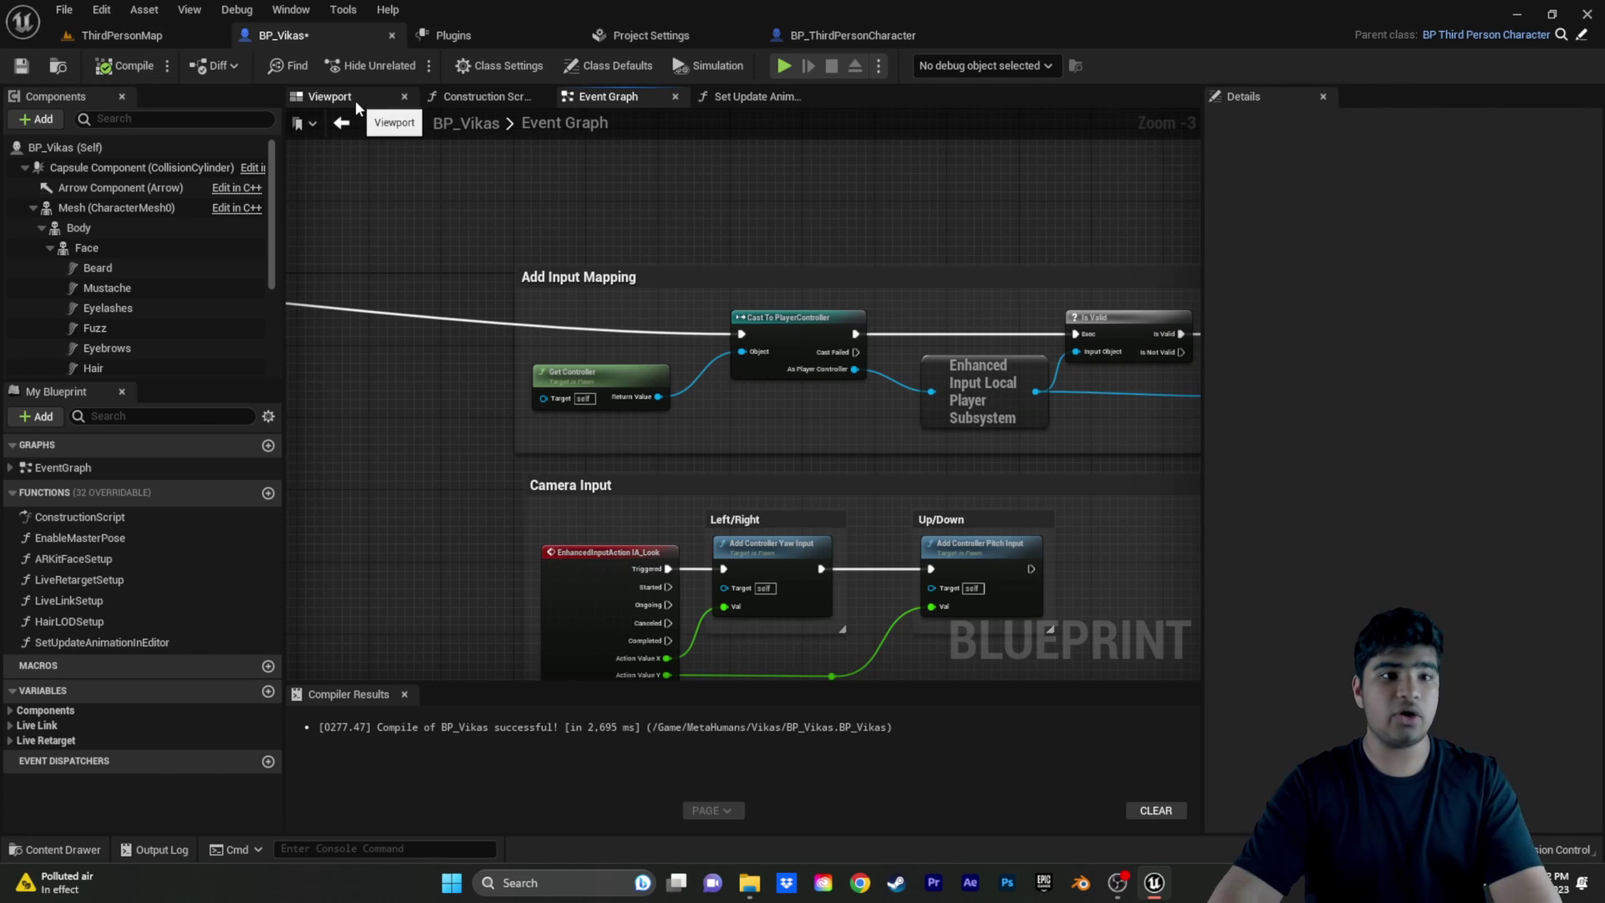
{"action": "left_click", "coordinate": [354, 99]}
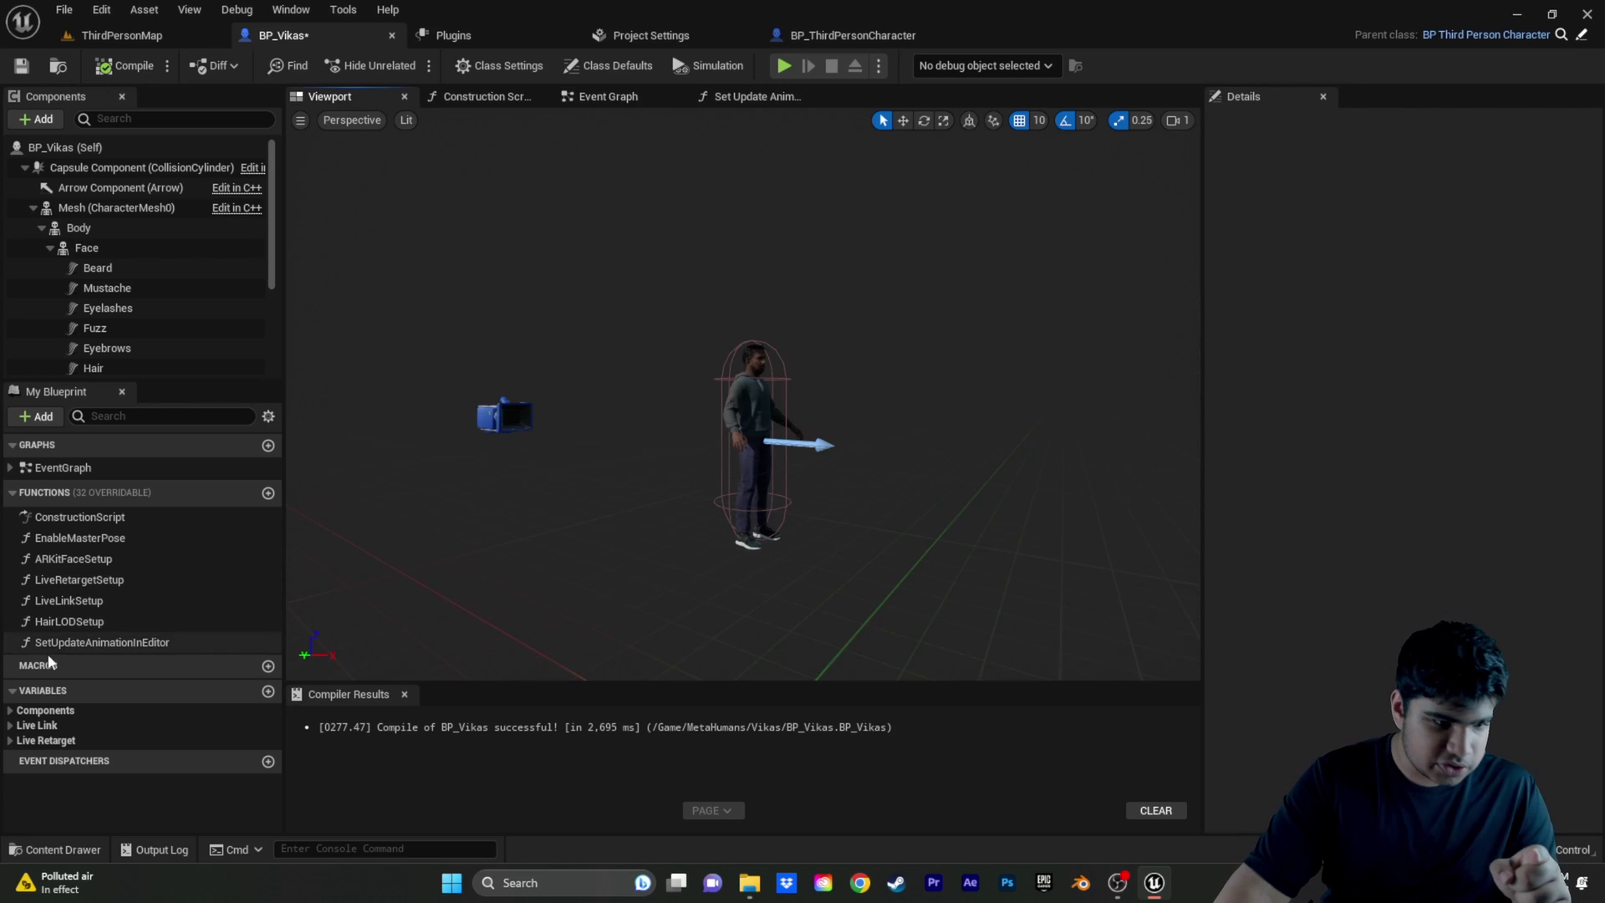
Tick the UseLiveRetargetMode variable's default value under Live Retarget.
{"action": "left_click", "coordinate": [11, 739]}
{"action": "scroll", "coordinate": [68, 727], "scroll_direction": "down", "scroll_amount": 1}
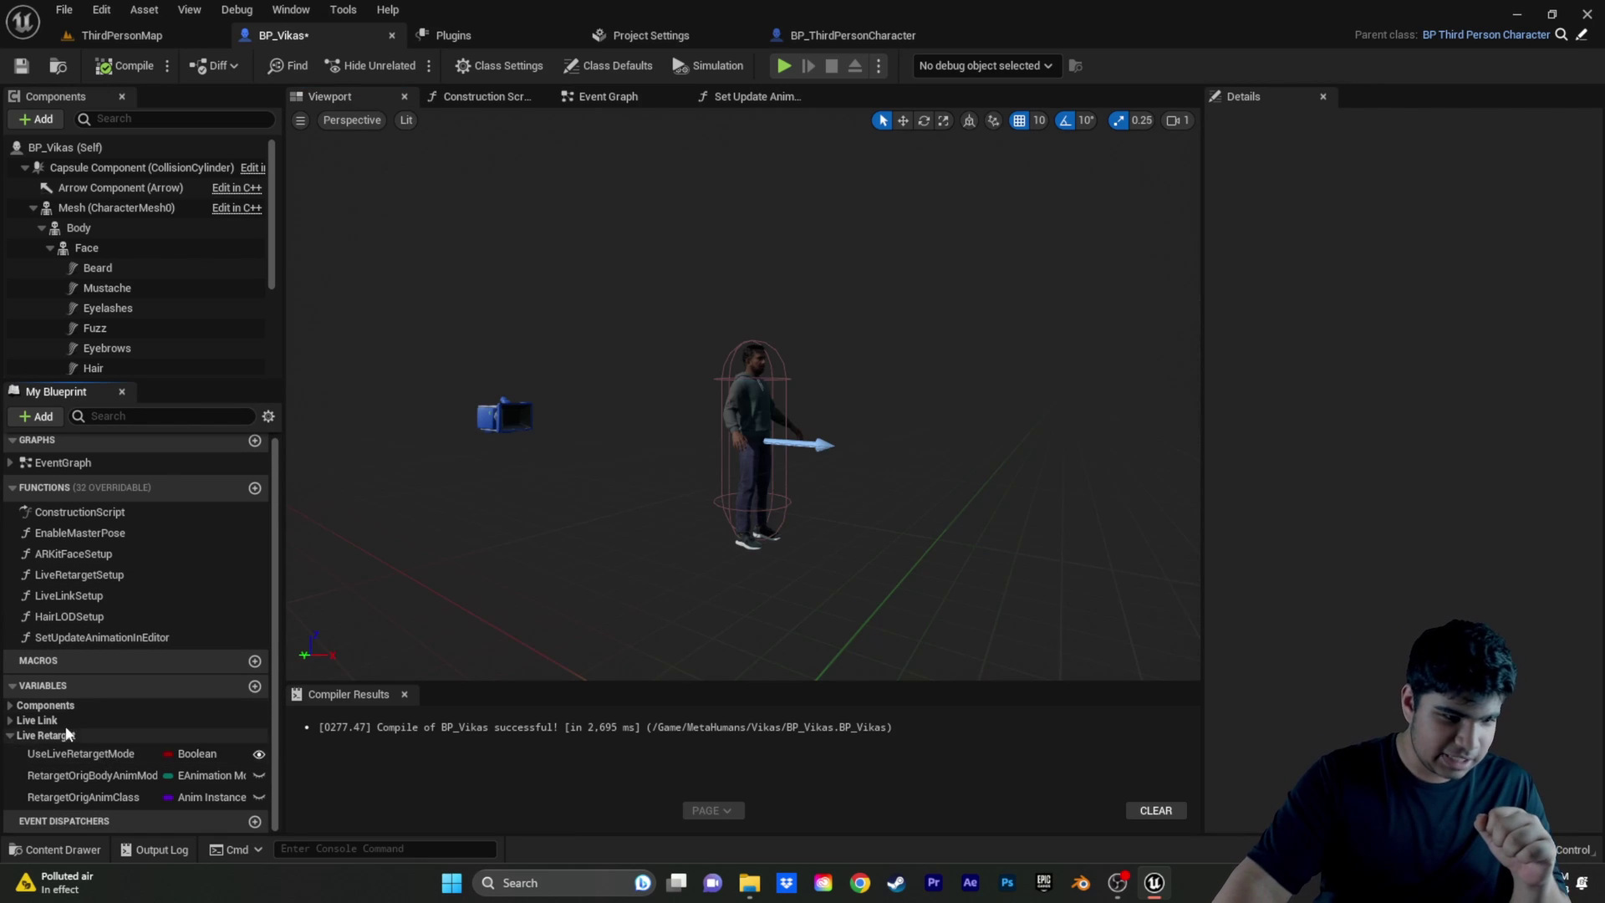
{"action": "left_click", "coordinate": [81, 754]}
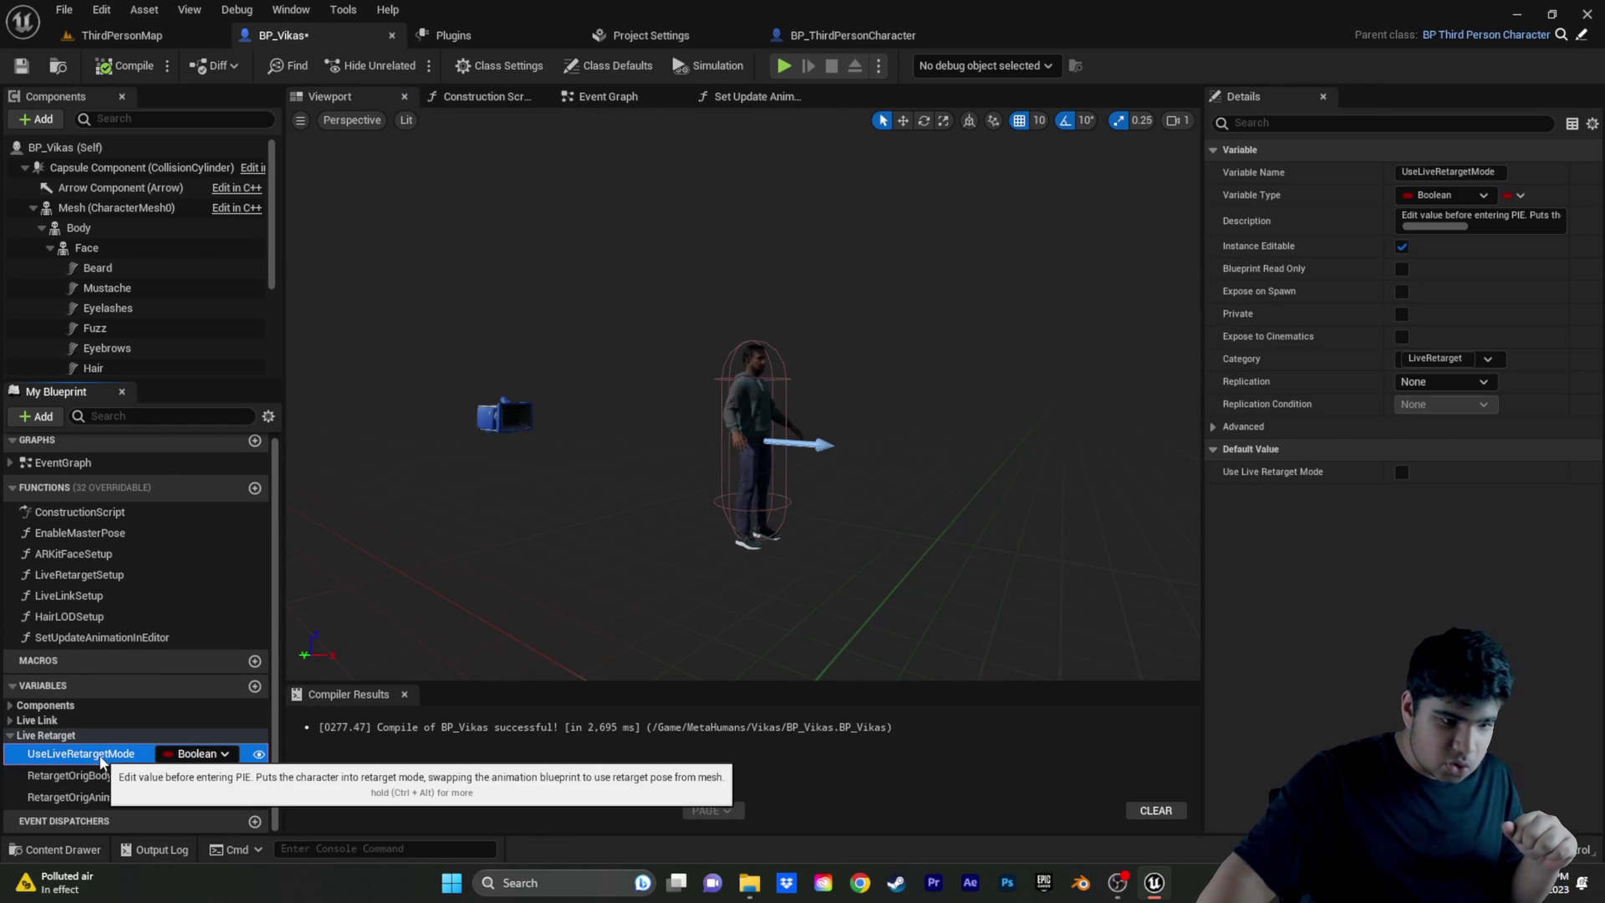
{"action": "left_click", "coordinate": [1397, 475]}
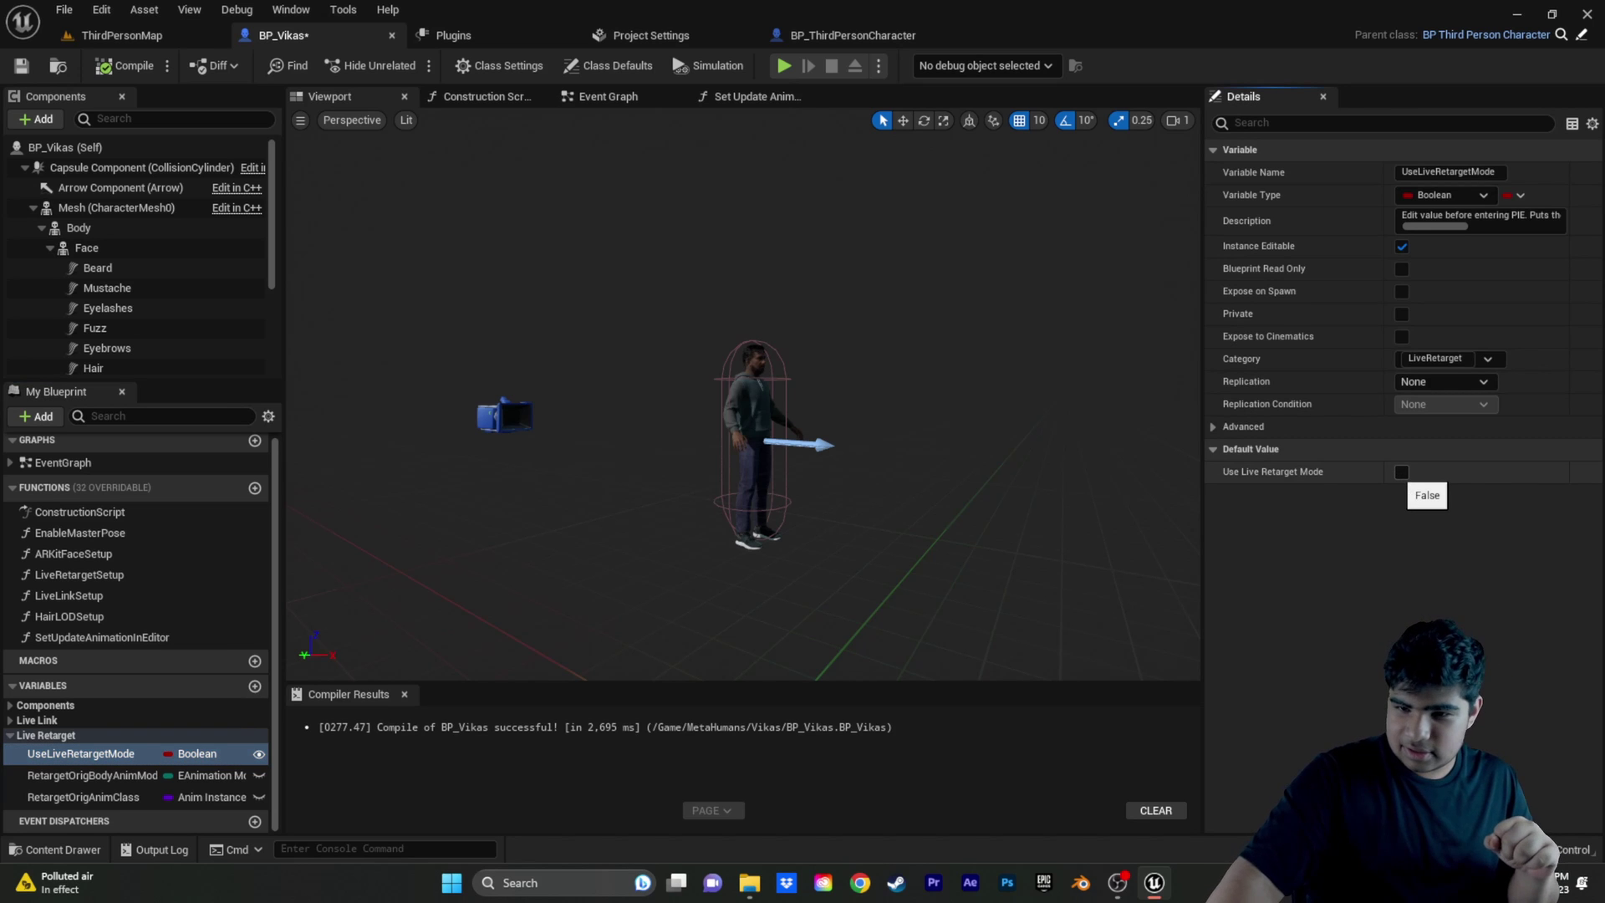
{"action": "left_click", "coordinate": [1401, 472]}
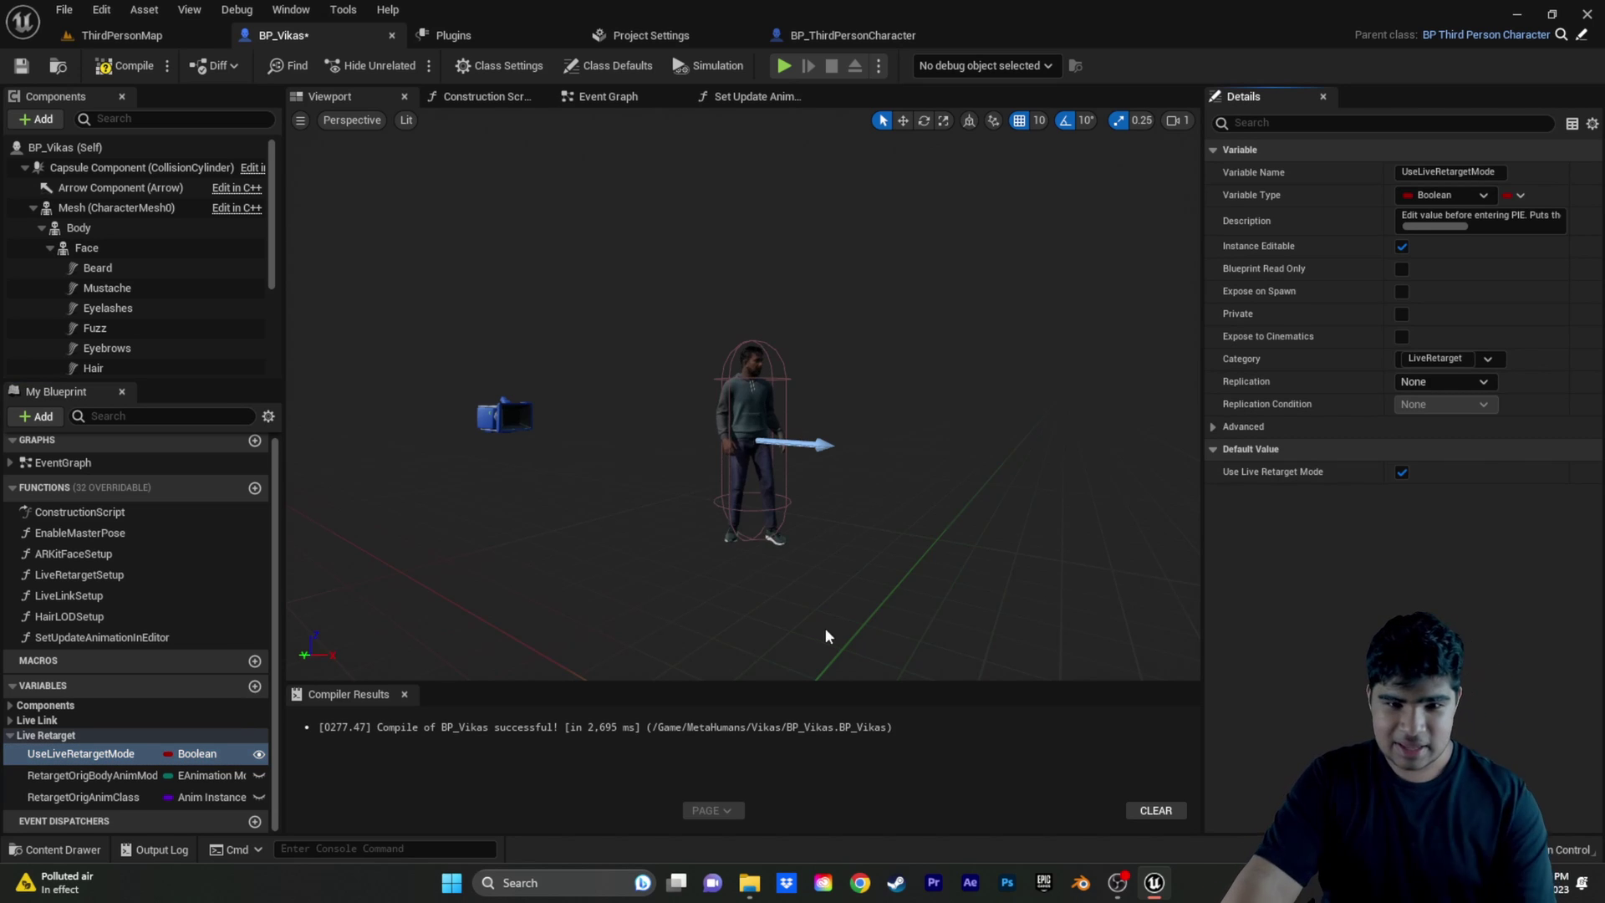
Fly the viewport camera around the character to inspect it from the front.
{"action": "right_click_drag", "start_coordinate": [806, 394], "coordinate": [806, 438]}
{"action": "key", "text": "w"}
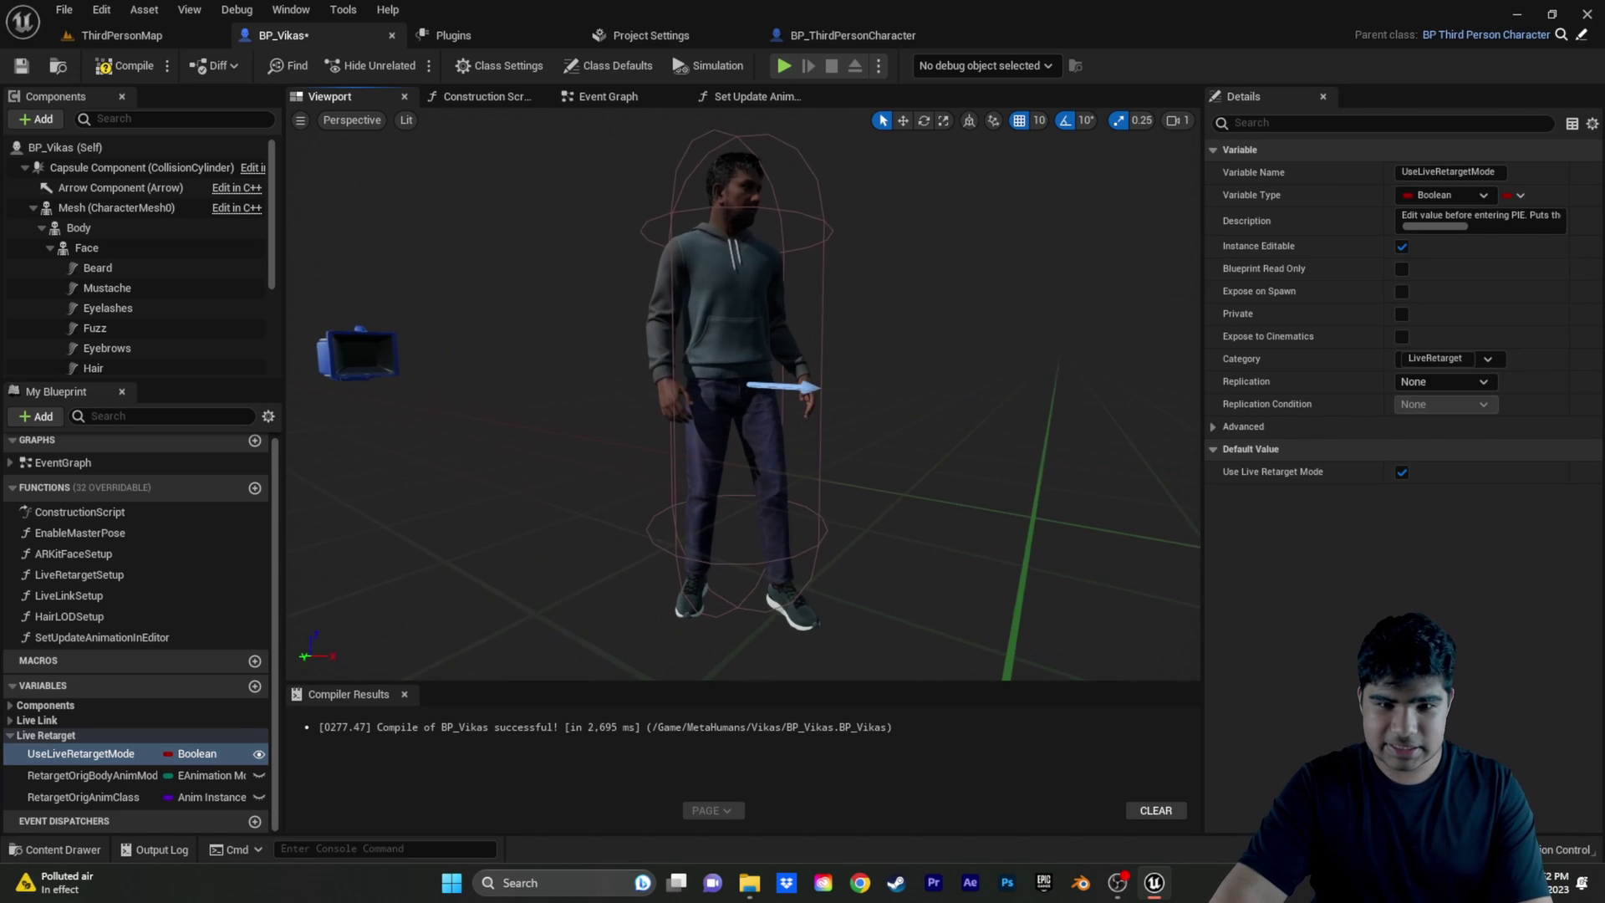
{"action": "right_click_drag", "start_coordinate": [878, 482], "coordinate": [677, 482]}
{"action": "key", "text": "d"}
{"action": "key", "text": "w"}
{"action": "key", "text": "s"}
{"action": "key", "text": "d"}
{"action": "key", "text": "q"}
{"action": "key", "text": "e"}
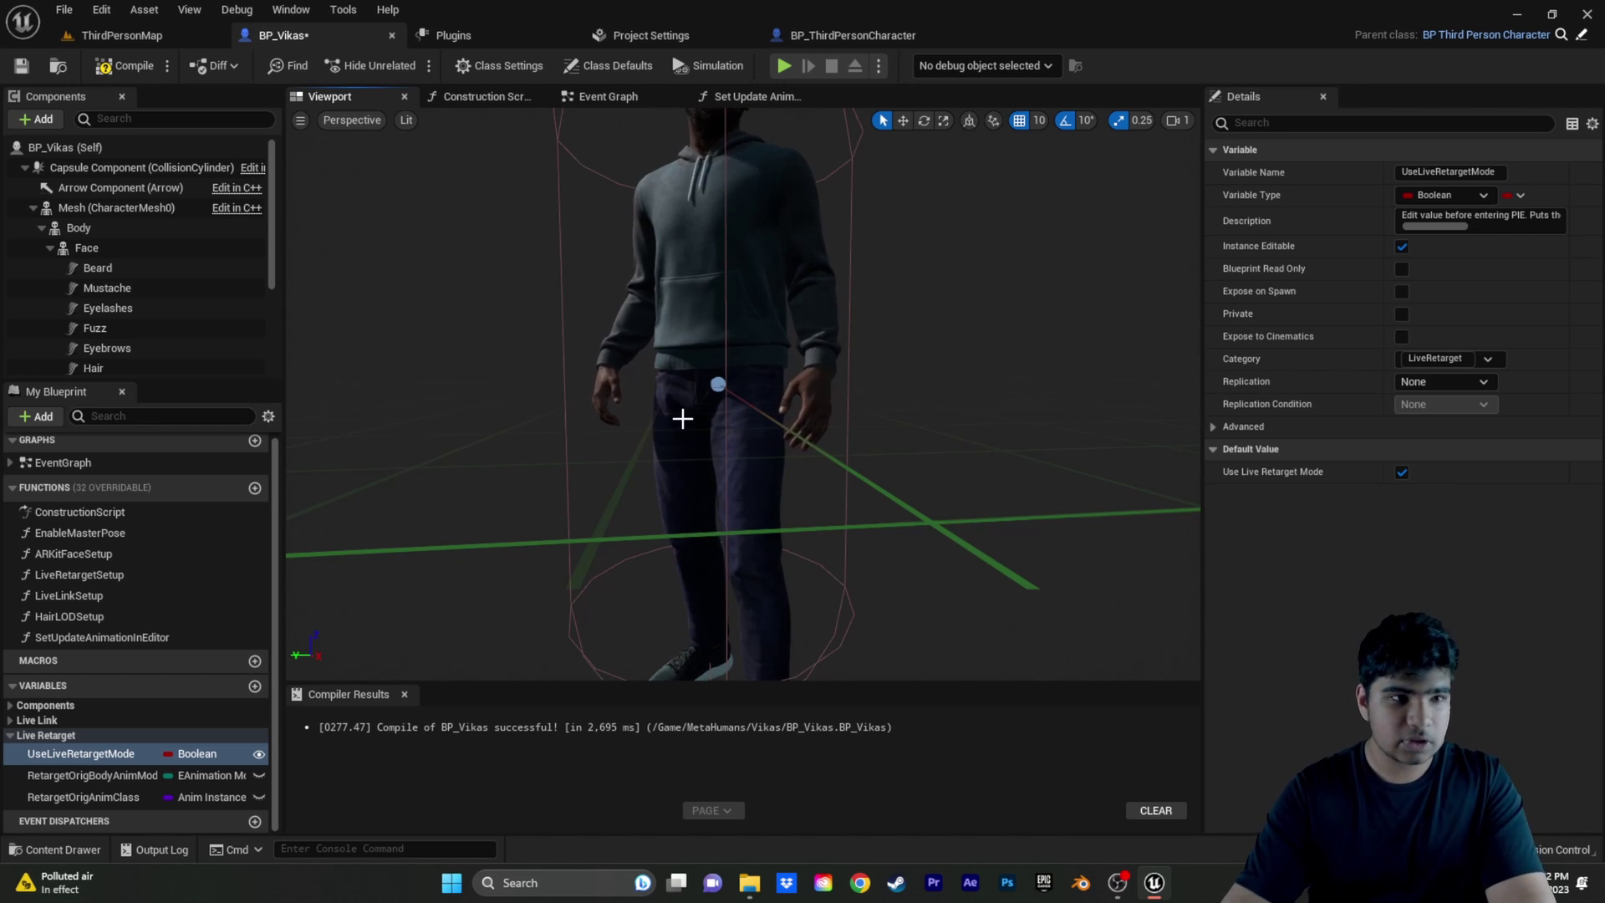
Save and compile BP_Vikas.
{"action": "key", "text": "ctrl+s"}
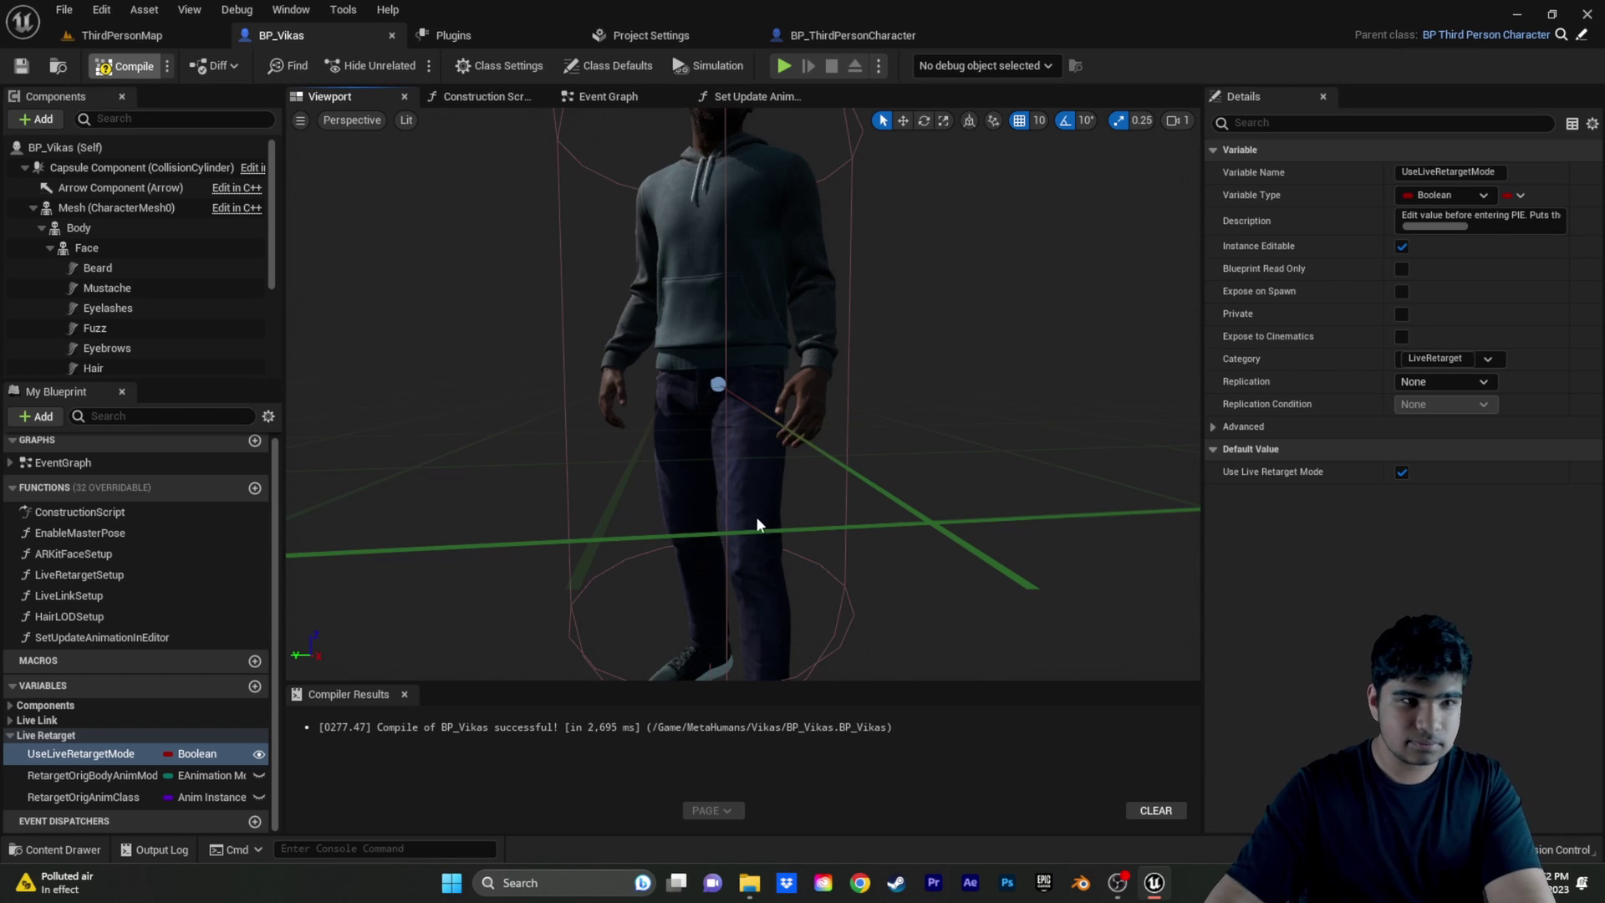
{"action": "key", "text": "F7"}
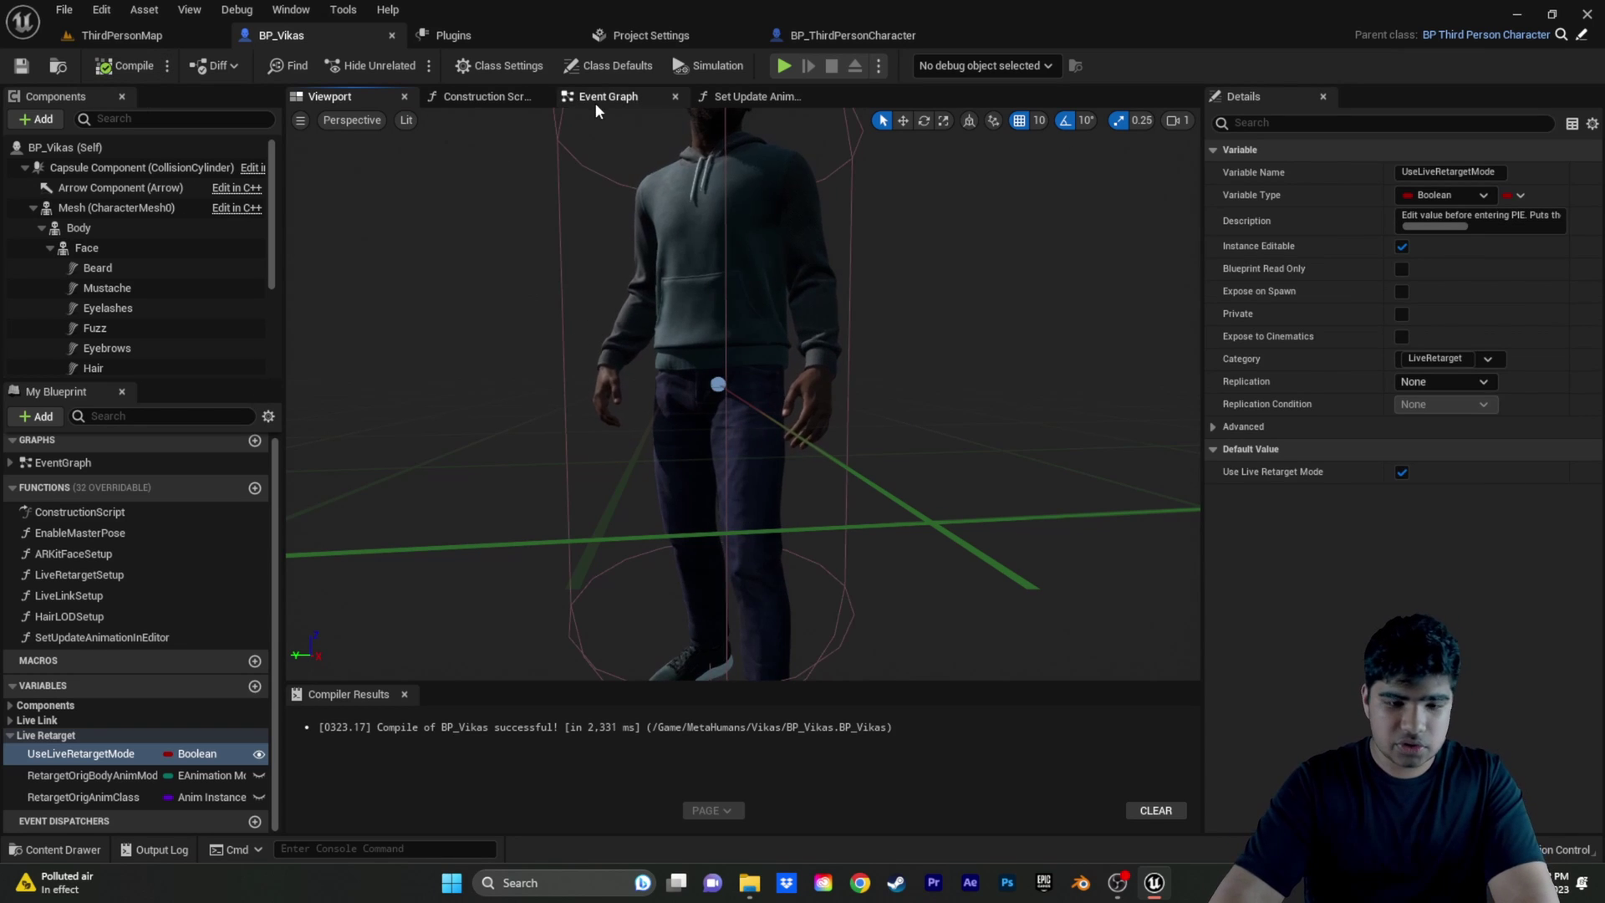
{"action": "left_click", "coordinate": [143, 577]}
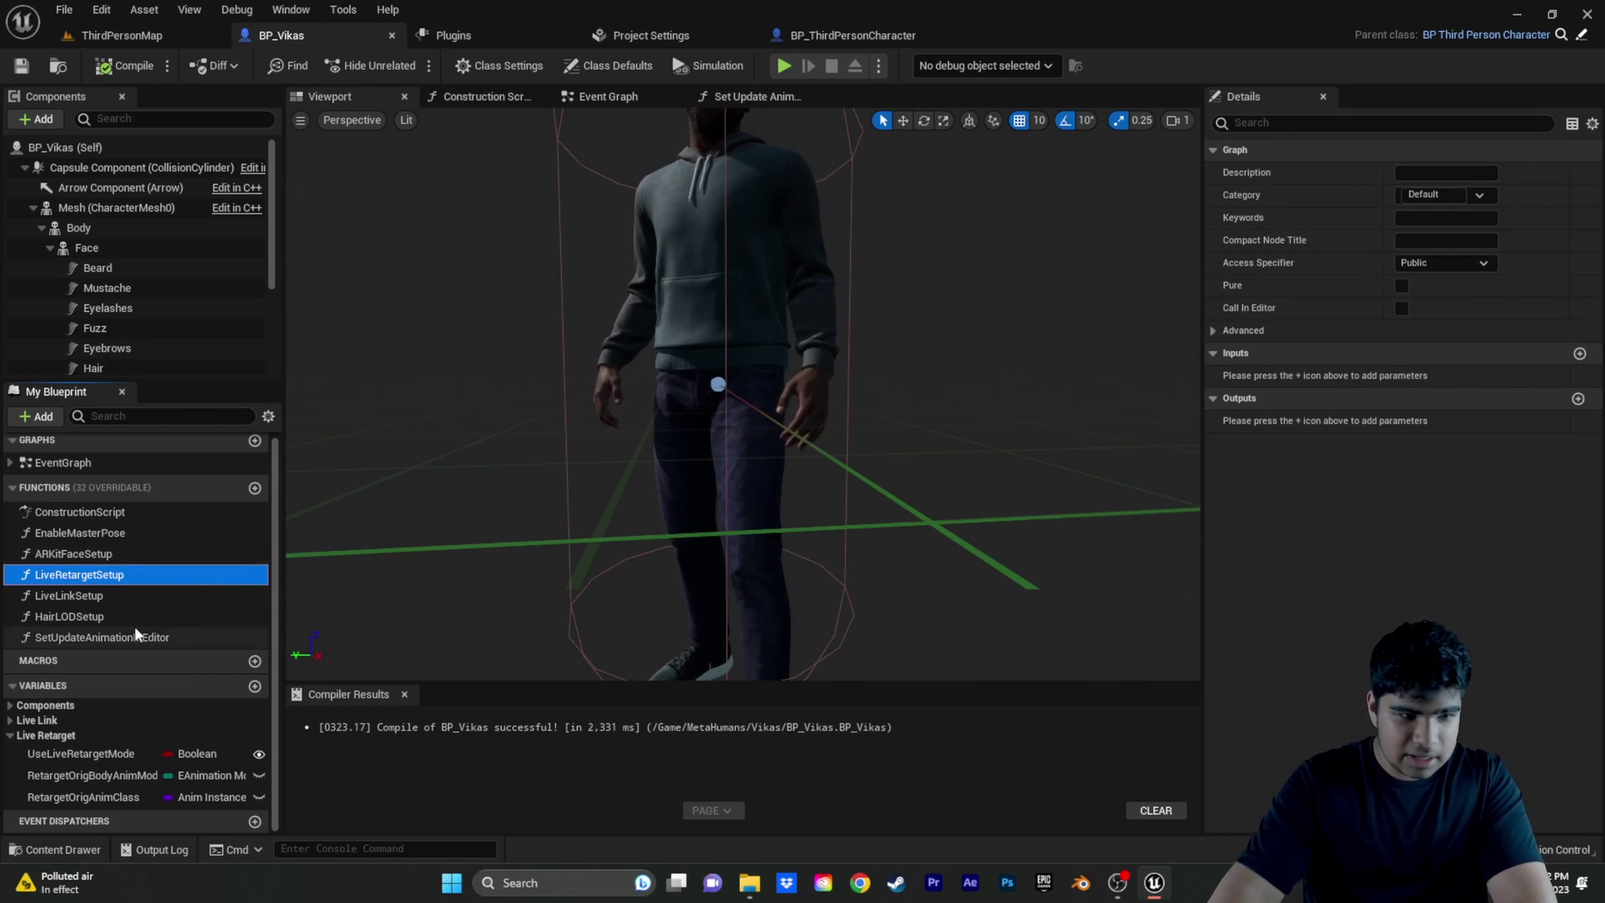
Open RTG_metahuman_base_skel_AnimBP's AnimGraph via LiveRetargetSetup and open its IK Retargeter.
{"action": "double_click", "coordinate": [68, 577]}
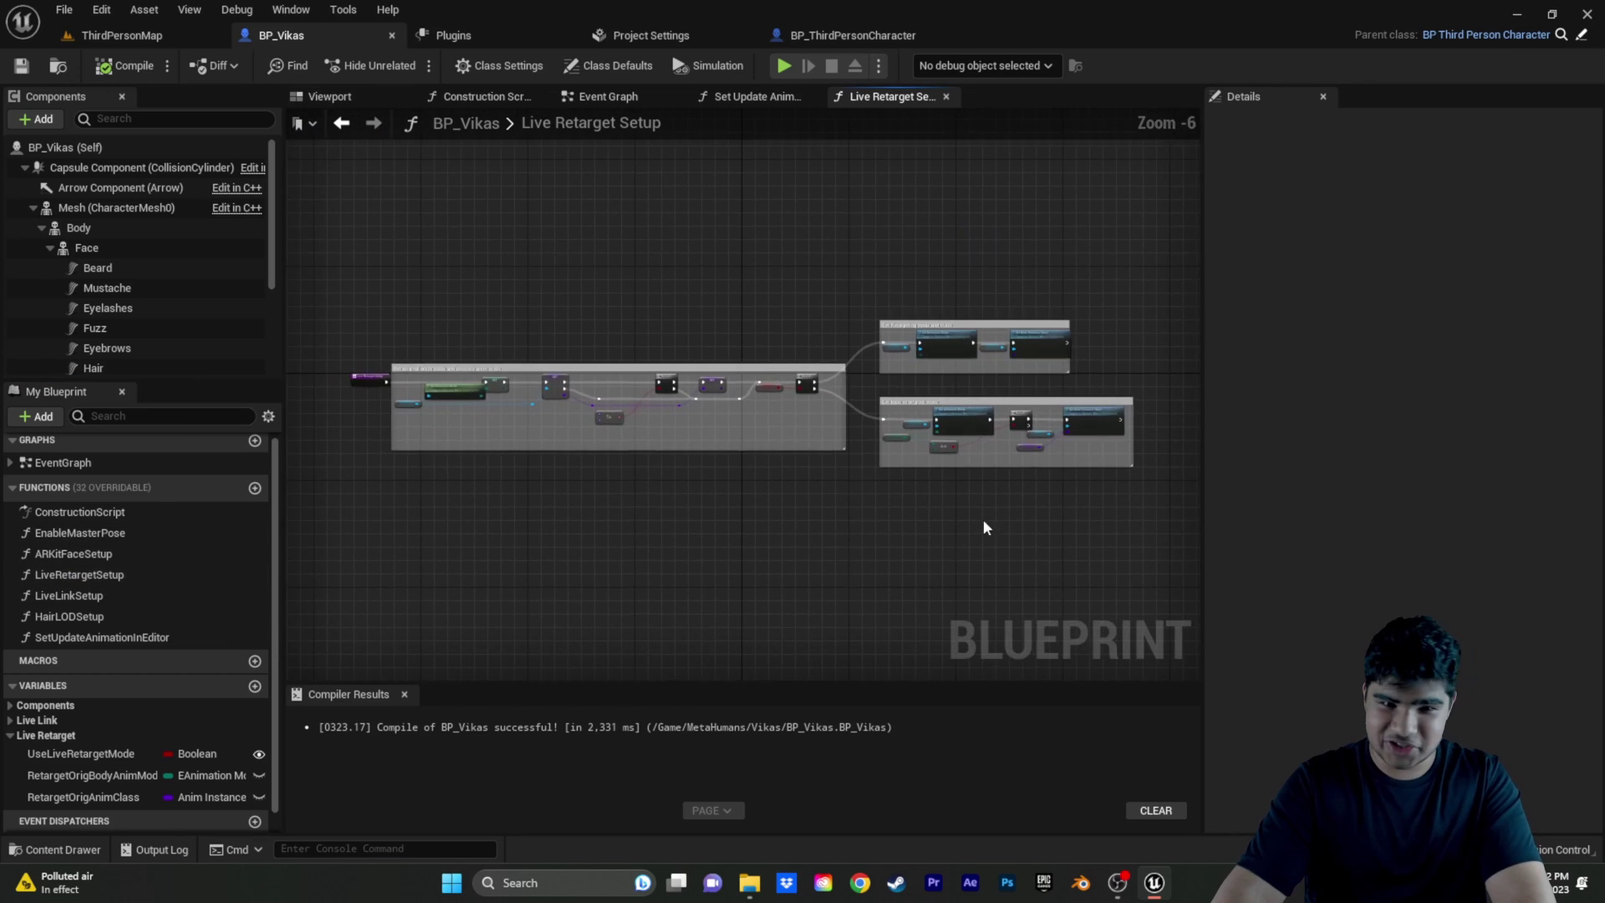
{"action": "scroll", "coordinate": [597, 439], "scroll_direction": "up", "scroll_amount": 6}
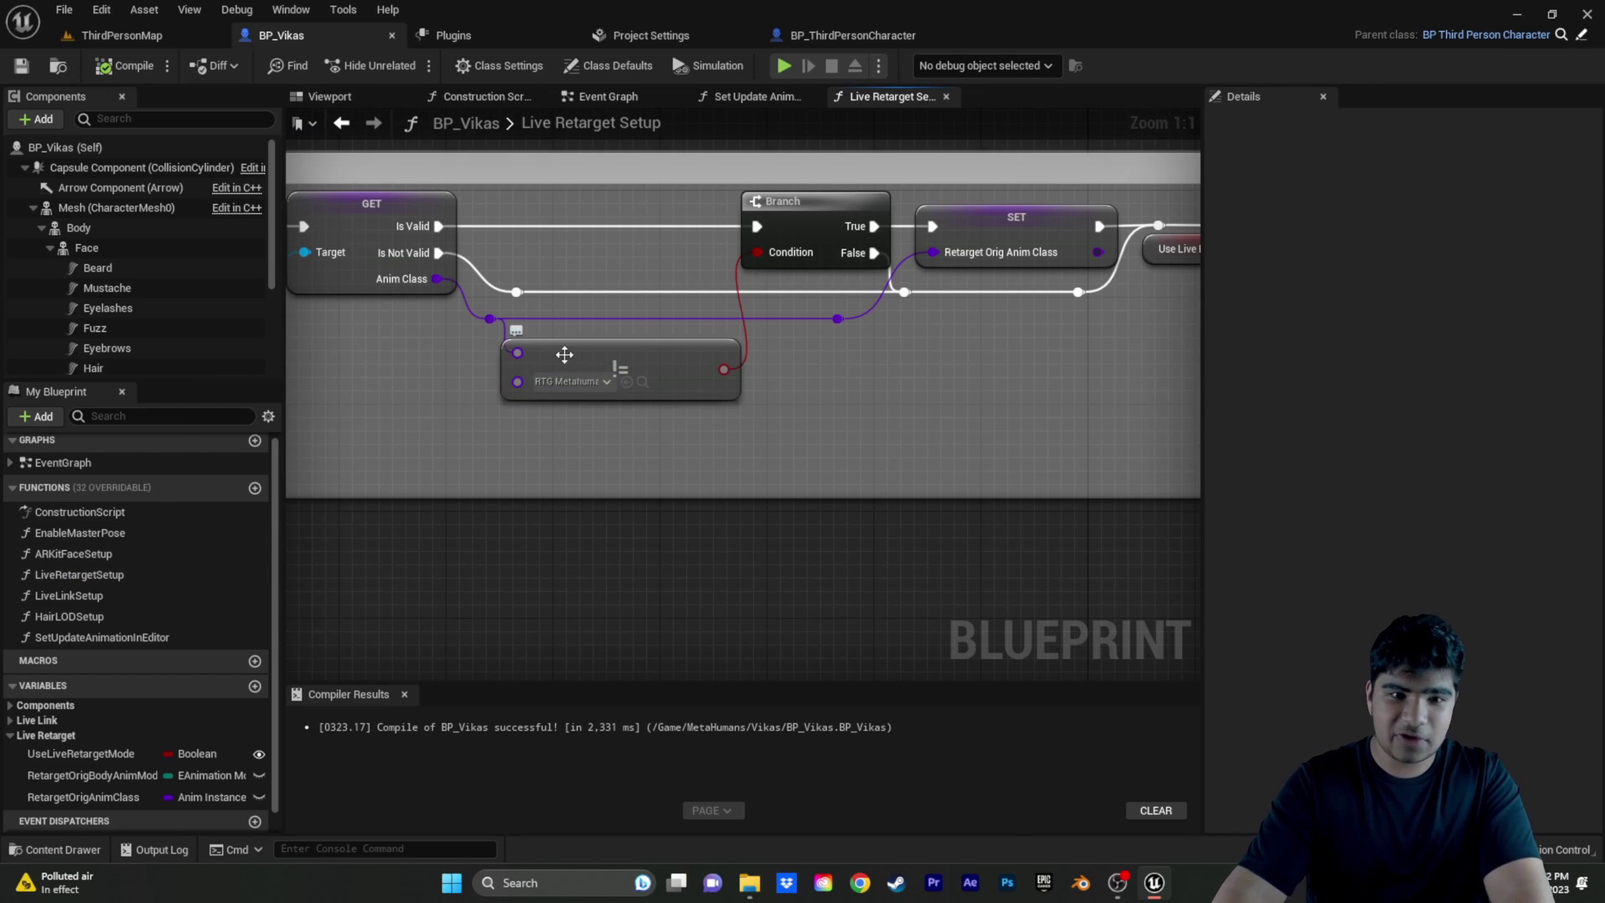
{"action": "left_click", "coordinate": [642, 382]}
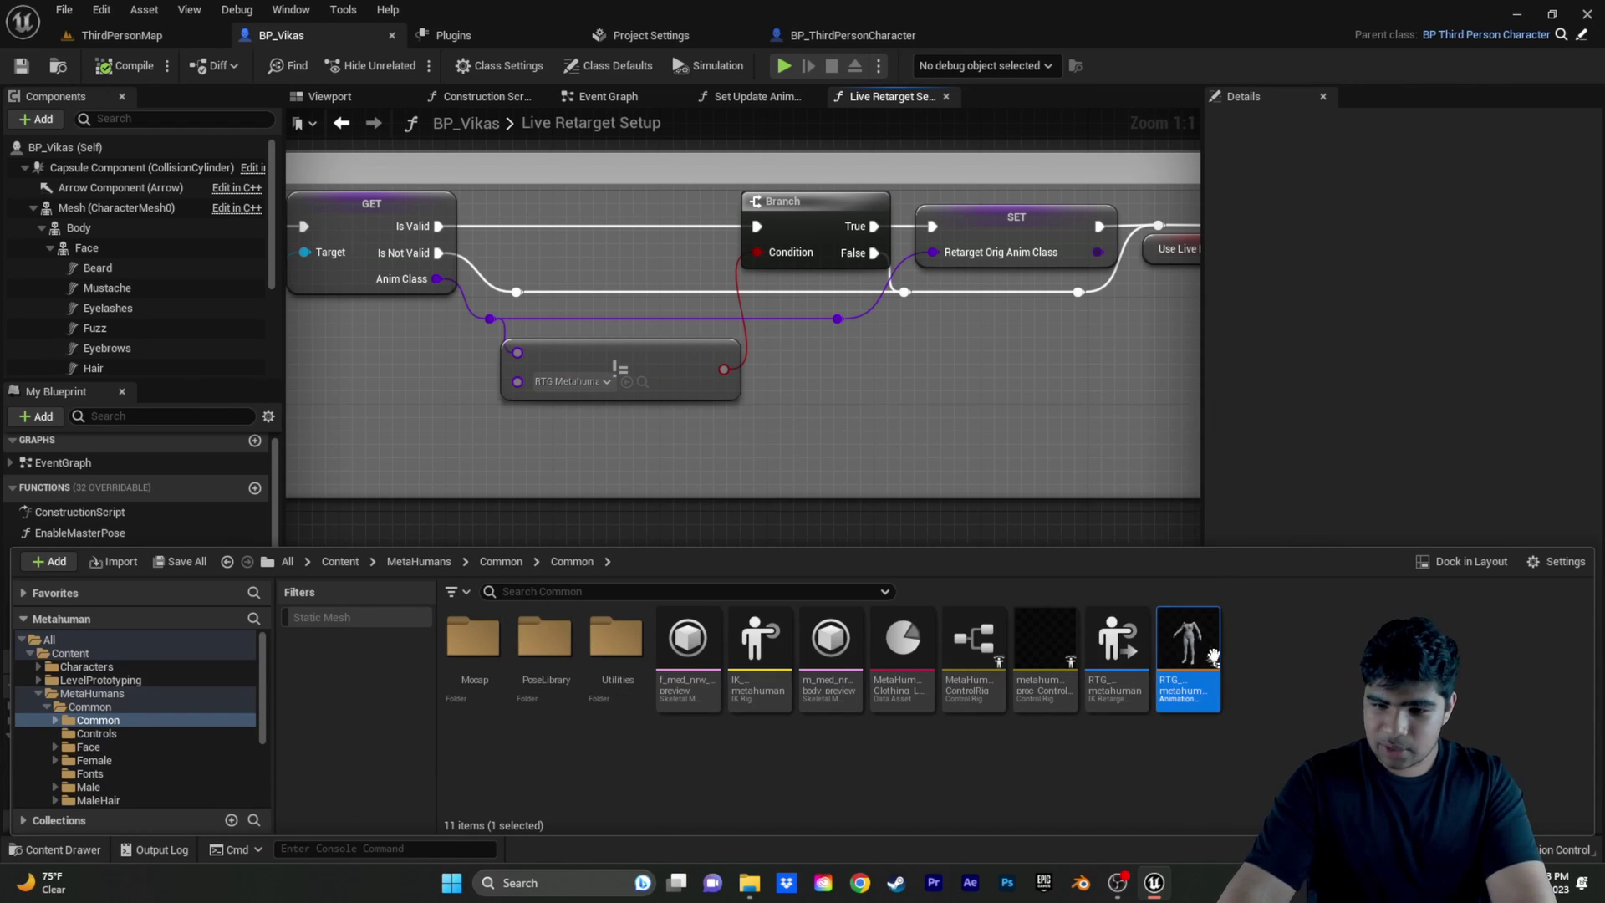
{"action": "mouse_move", "coordinate": [1192, 699]}
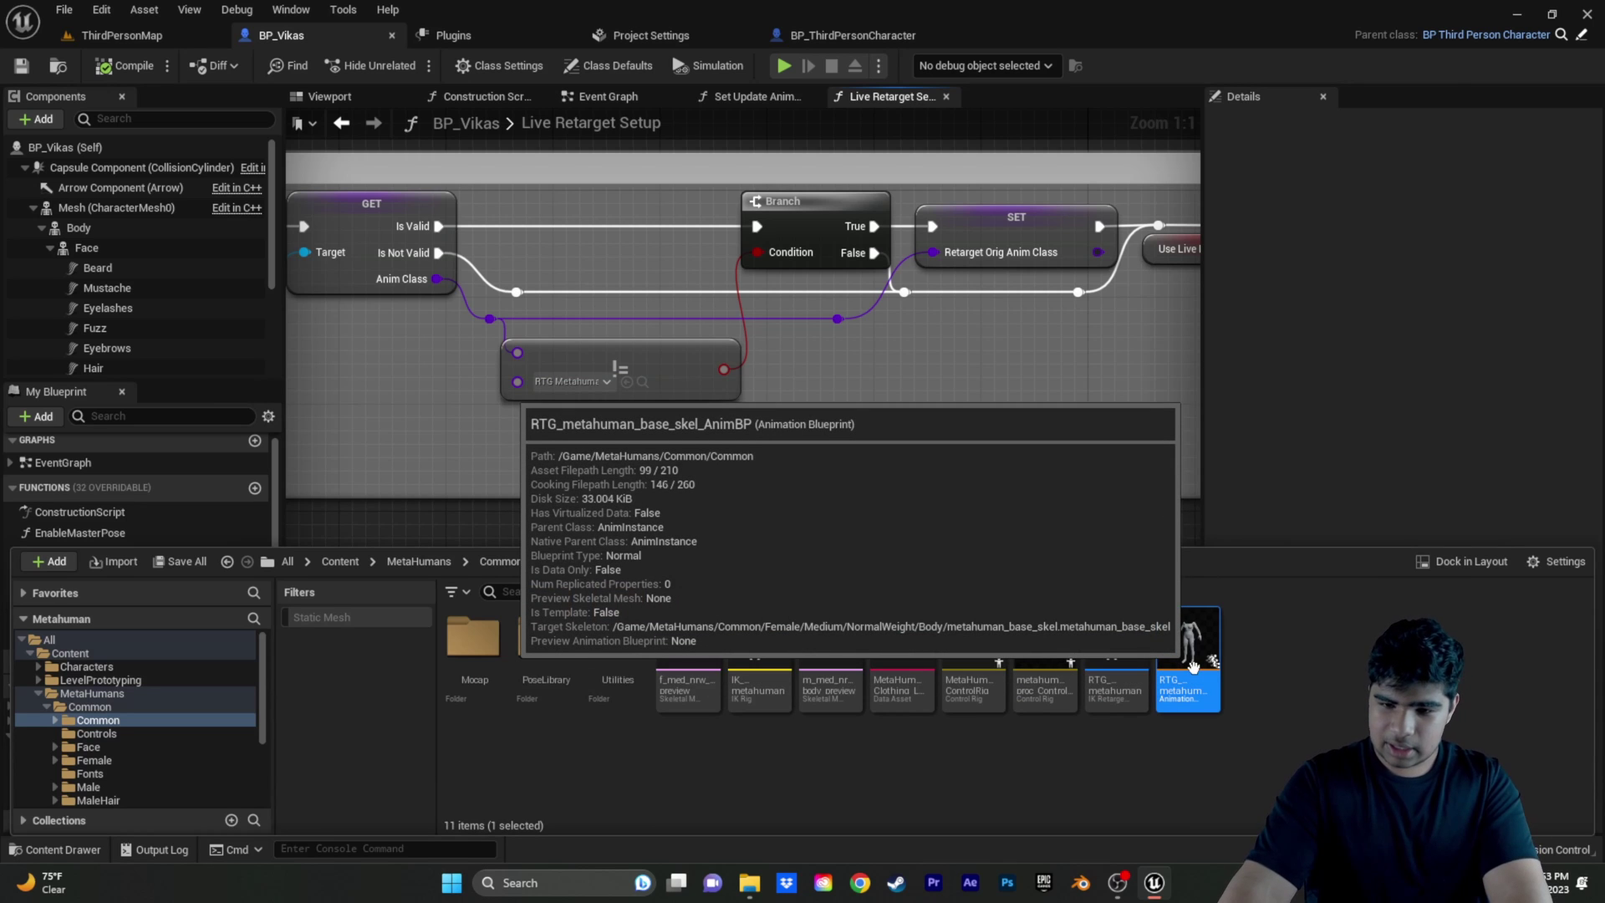
{"action": "double_click", "coordinate": [1214, 713]}
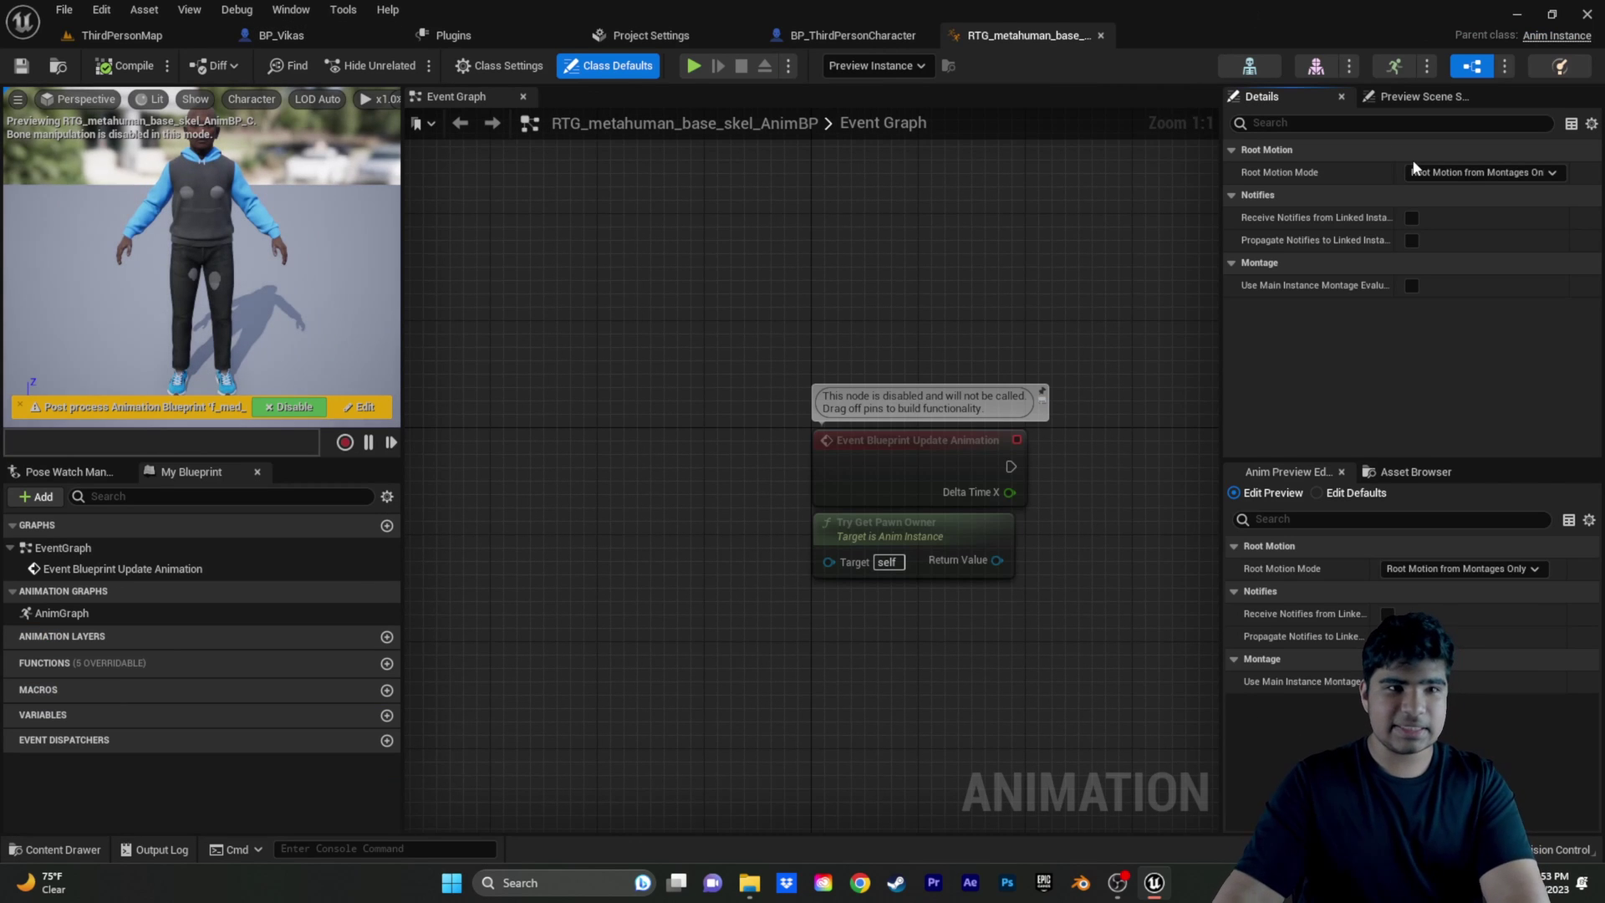
{"action": "double_click", "coordinate": [148, 616]}
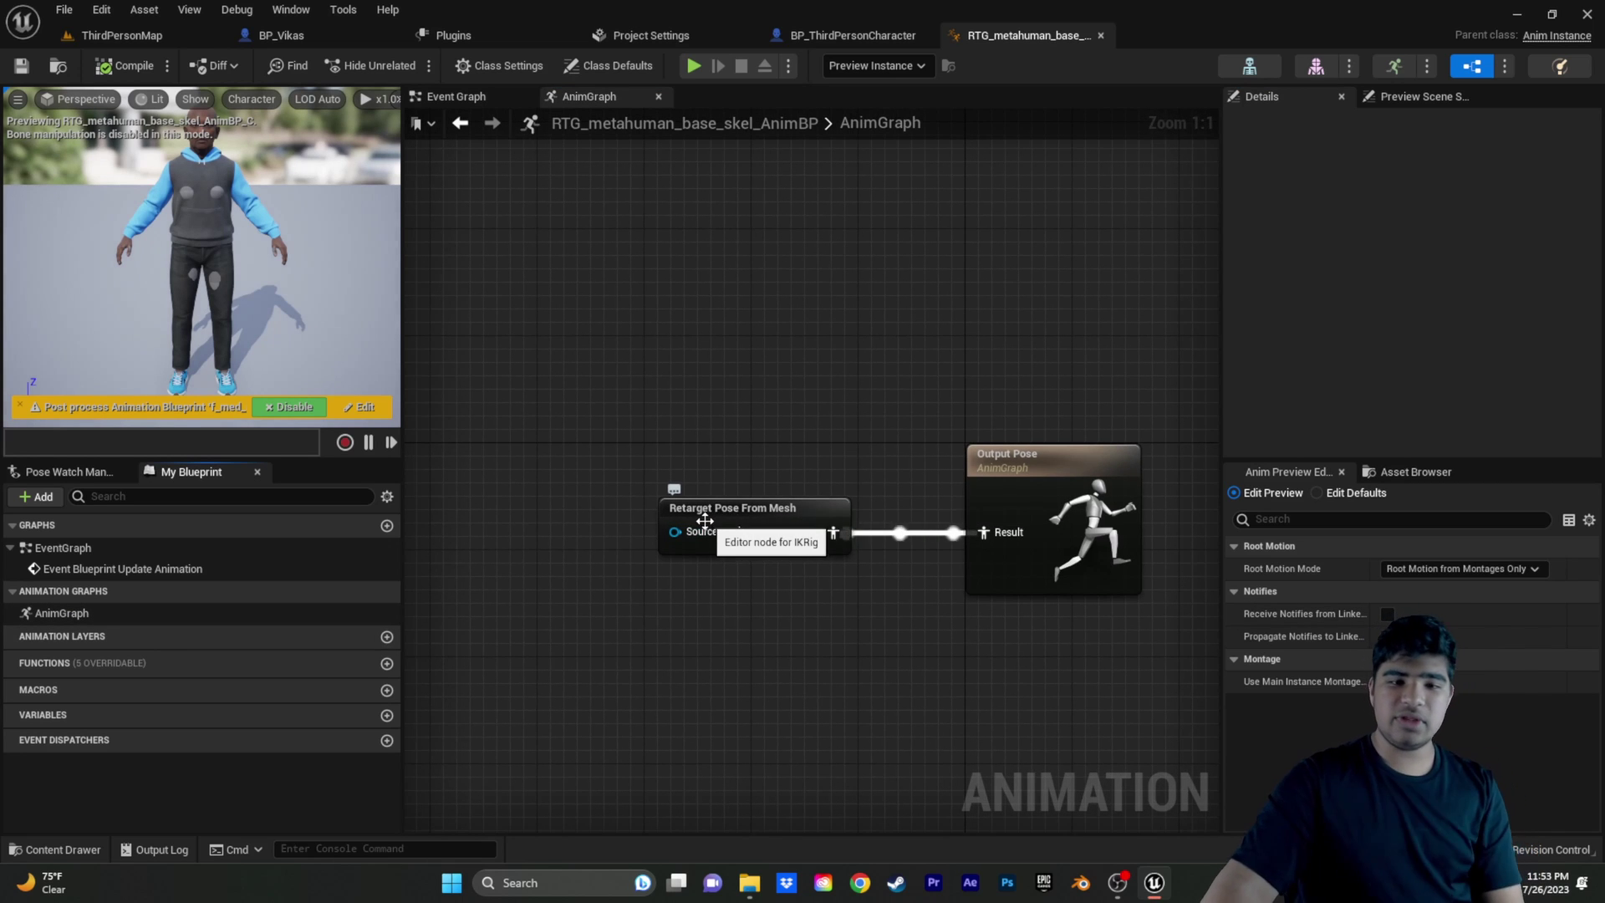
{"action": "double_click", "coordinate": [741, 531]}
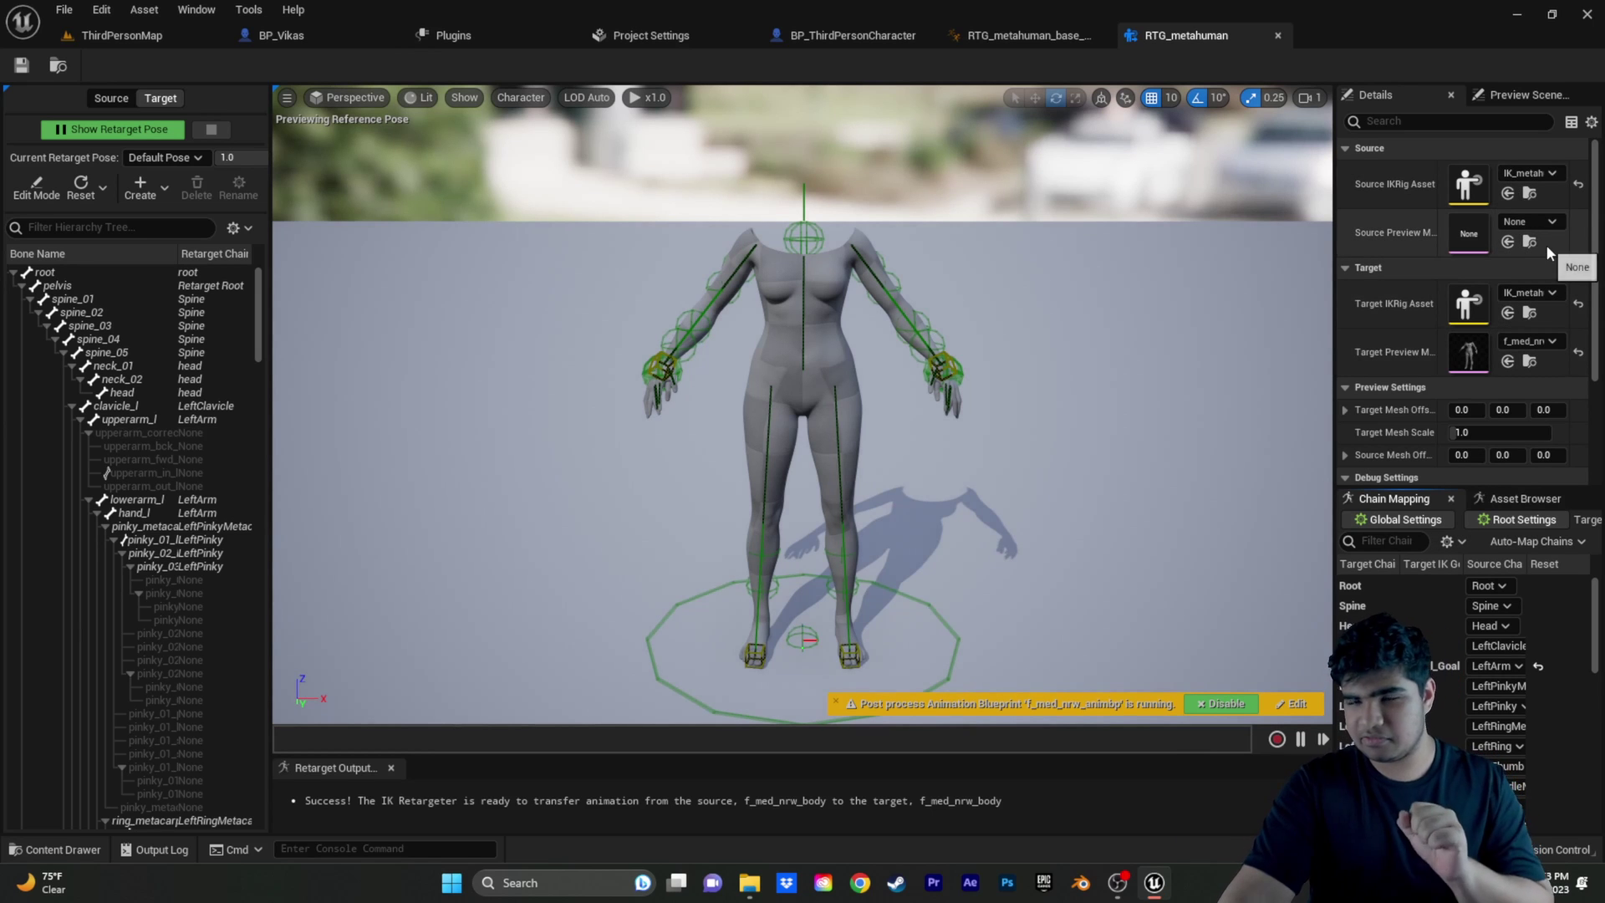
Duplicate IK_metahuman as Cooler_IK_metahuman and make it the source IK rig.
{"action": "left_click", "coordinate": [1530, 194]}
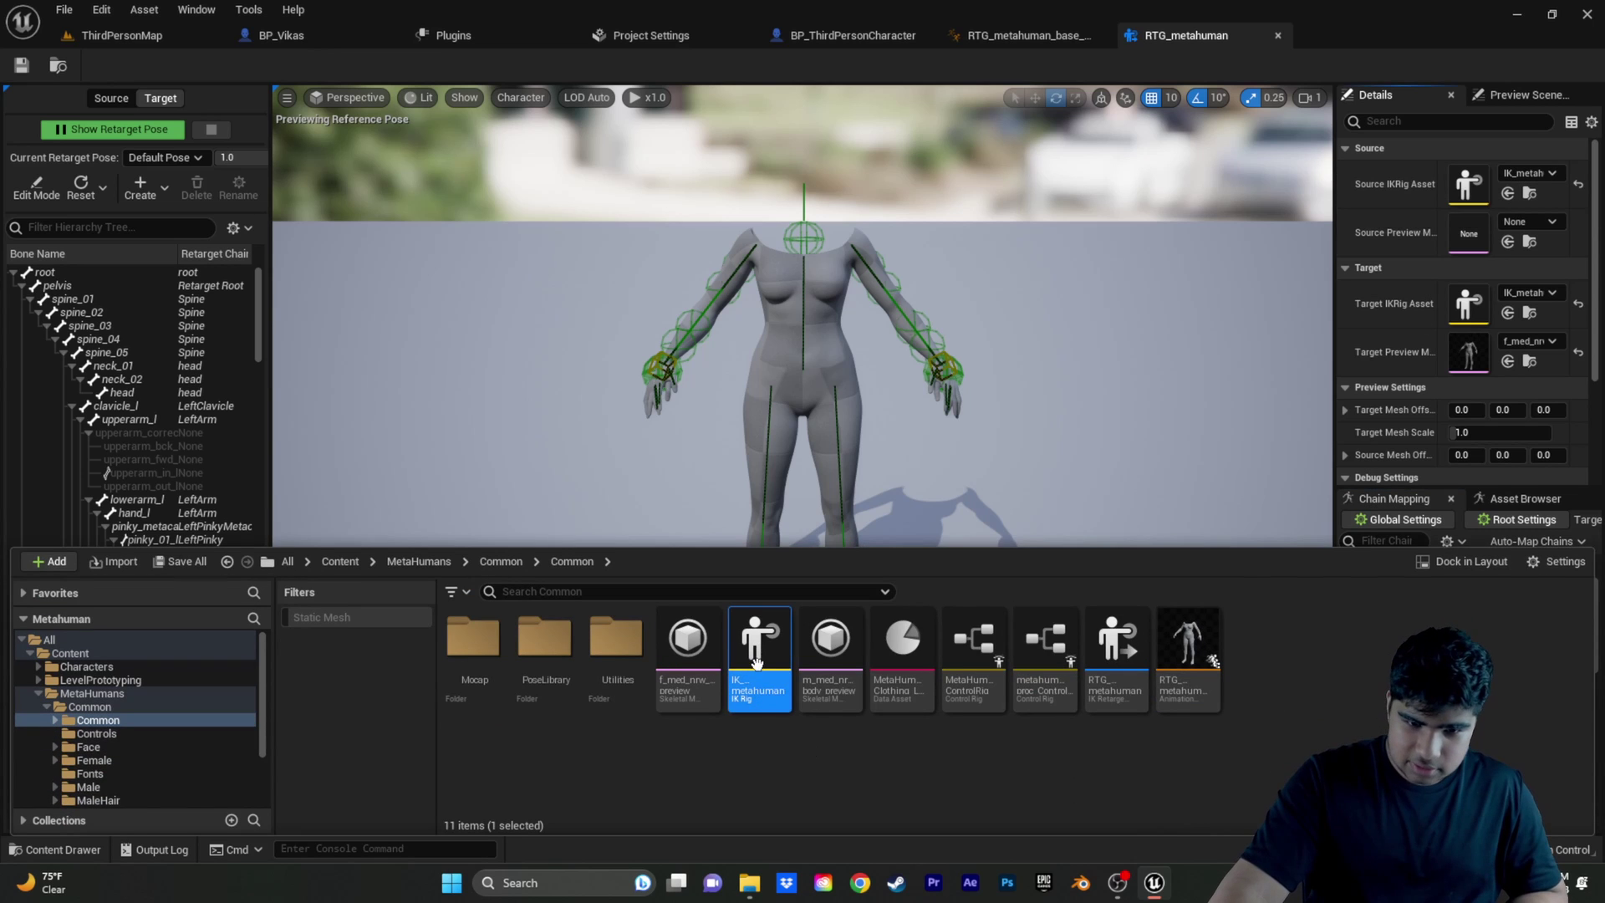
{"action": "right_click", "coordinate": [756, 663]}
{"action": "left_click", "coordinate": [774, 363]}
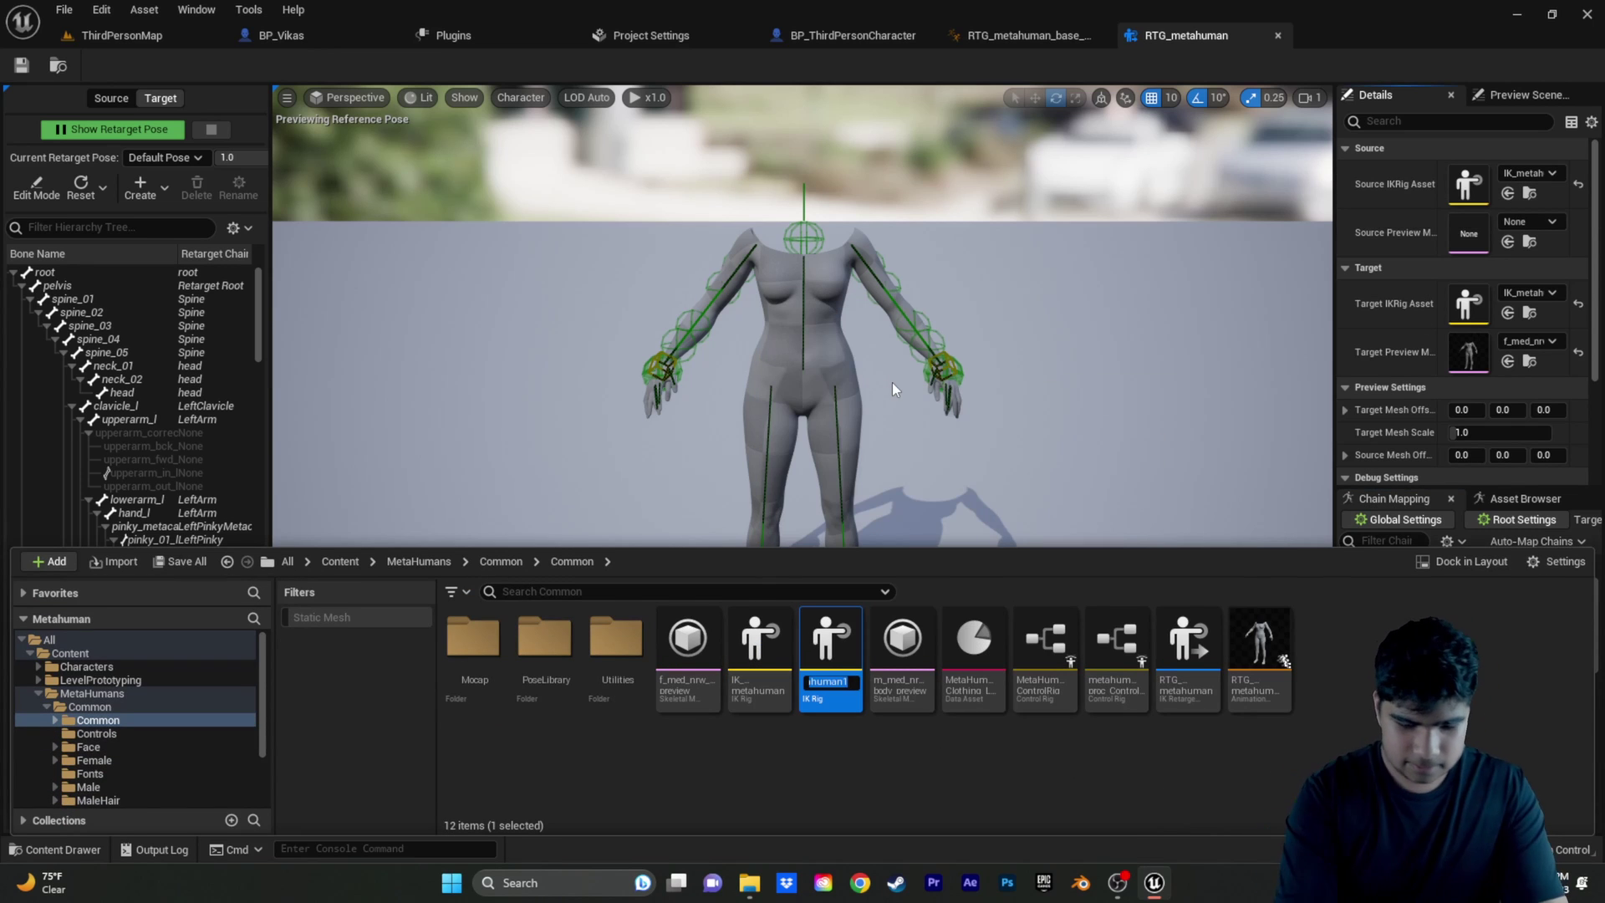
{"action": "key", "text": "BackSpace"}
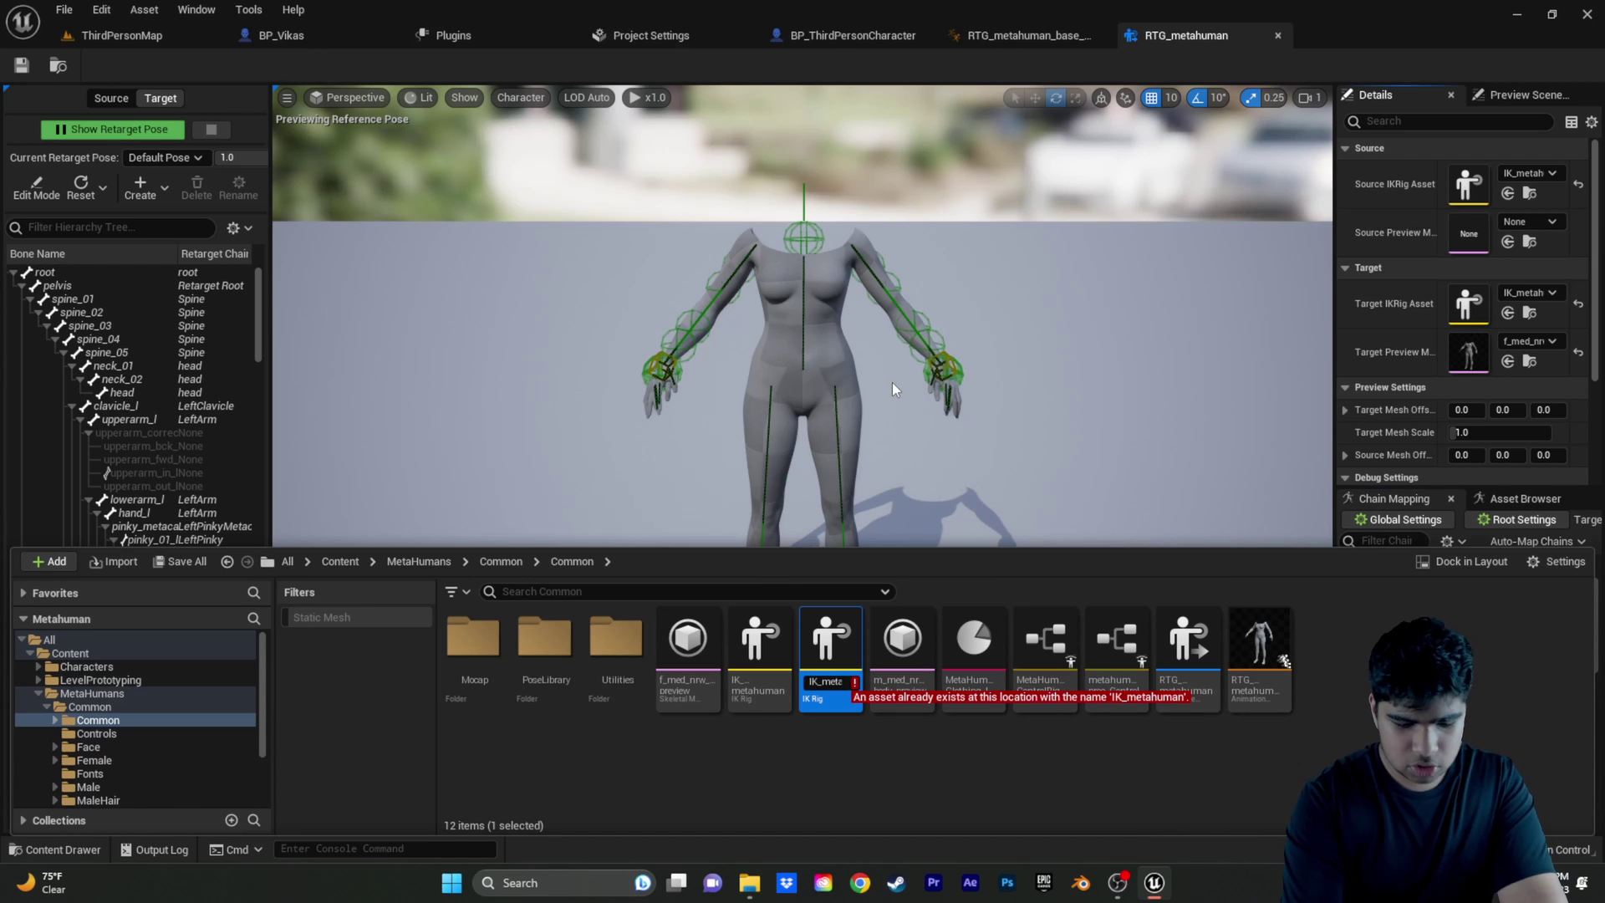
{"action": "key", "text": "Home"}
{"action": "type", "text": "Cooler_"}
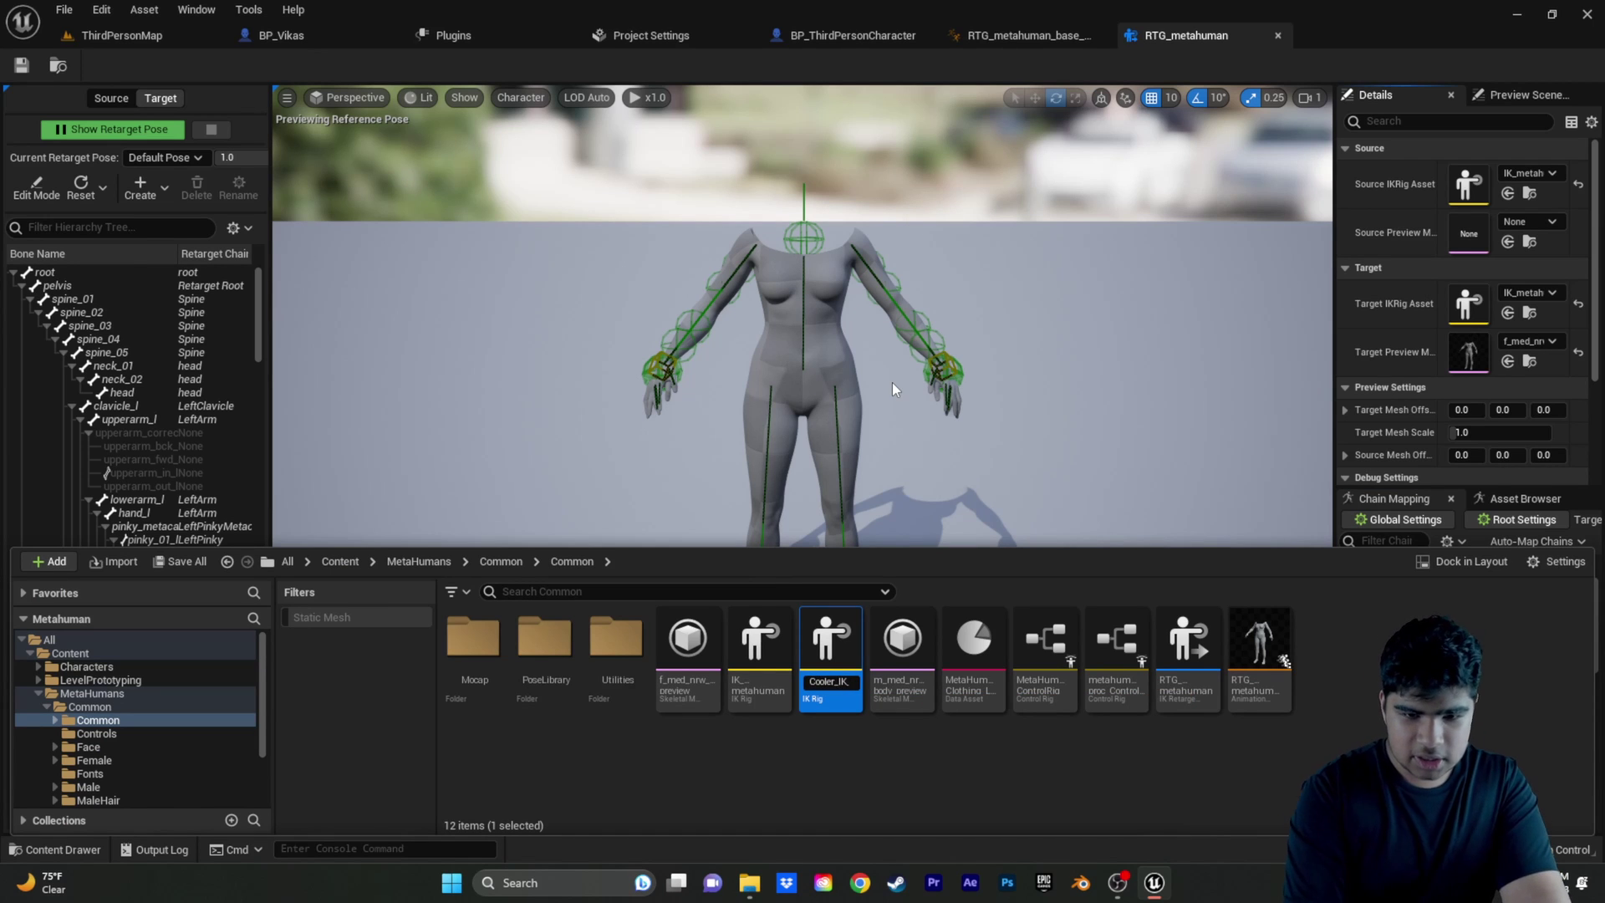
{"action": "key", "text": "Return"}
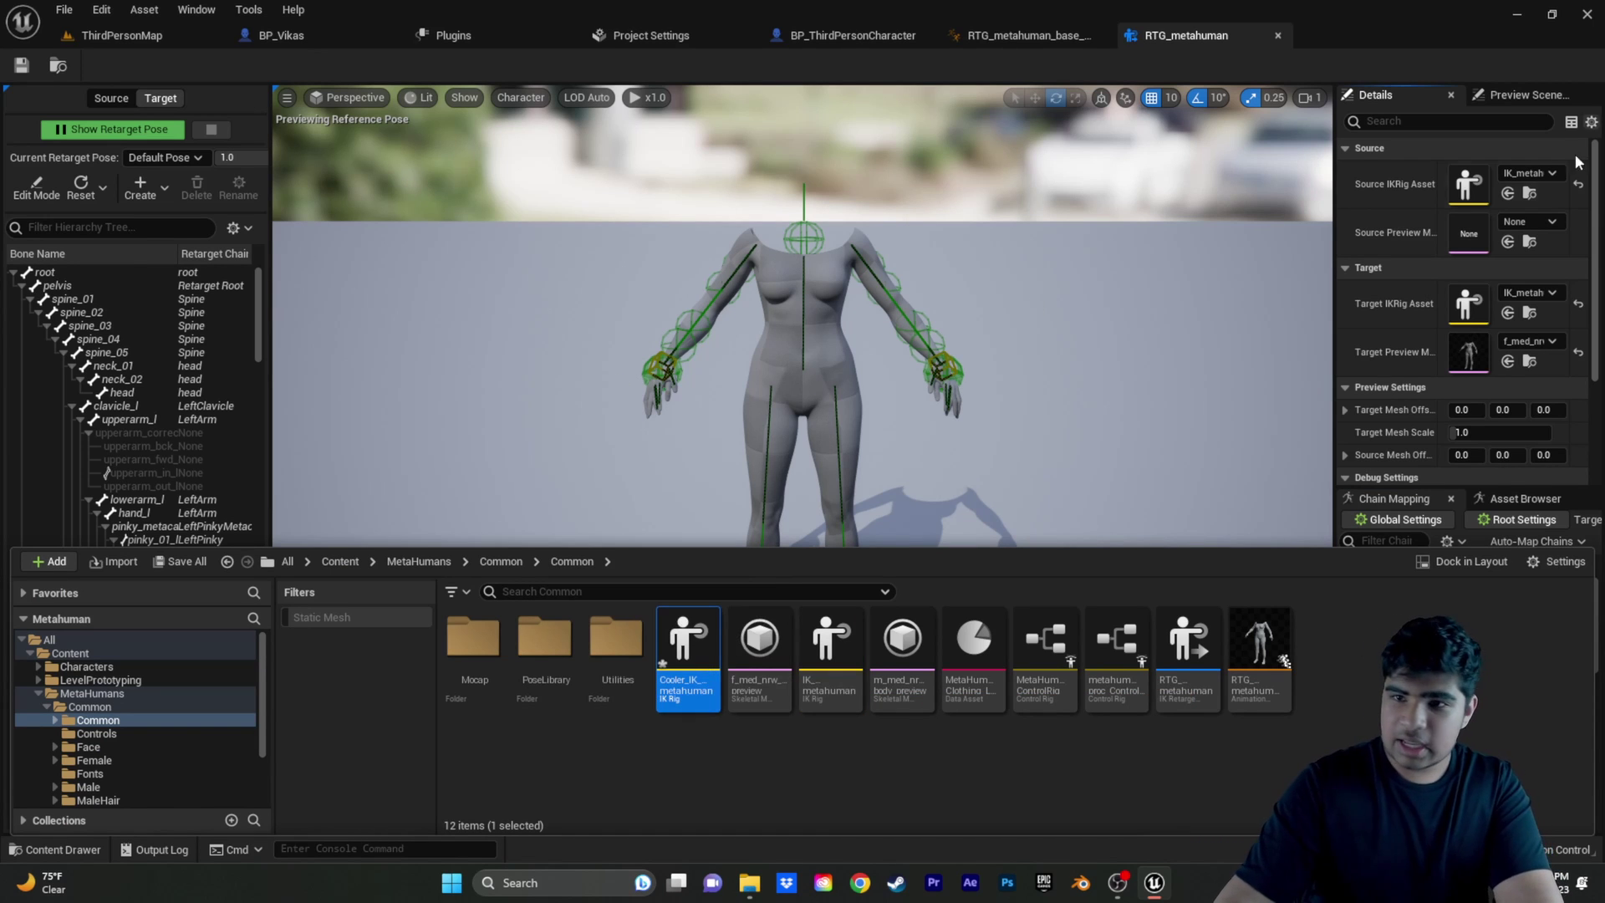
{"action": "left_click", "coordinate": [1507, 194]}
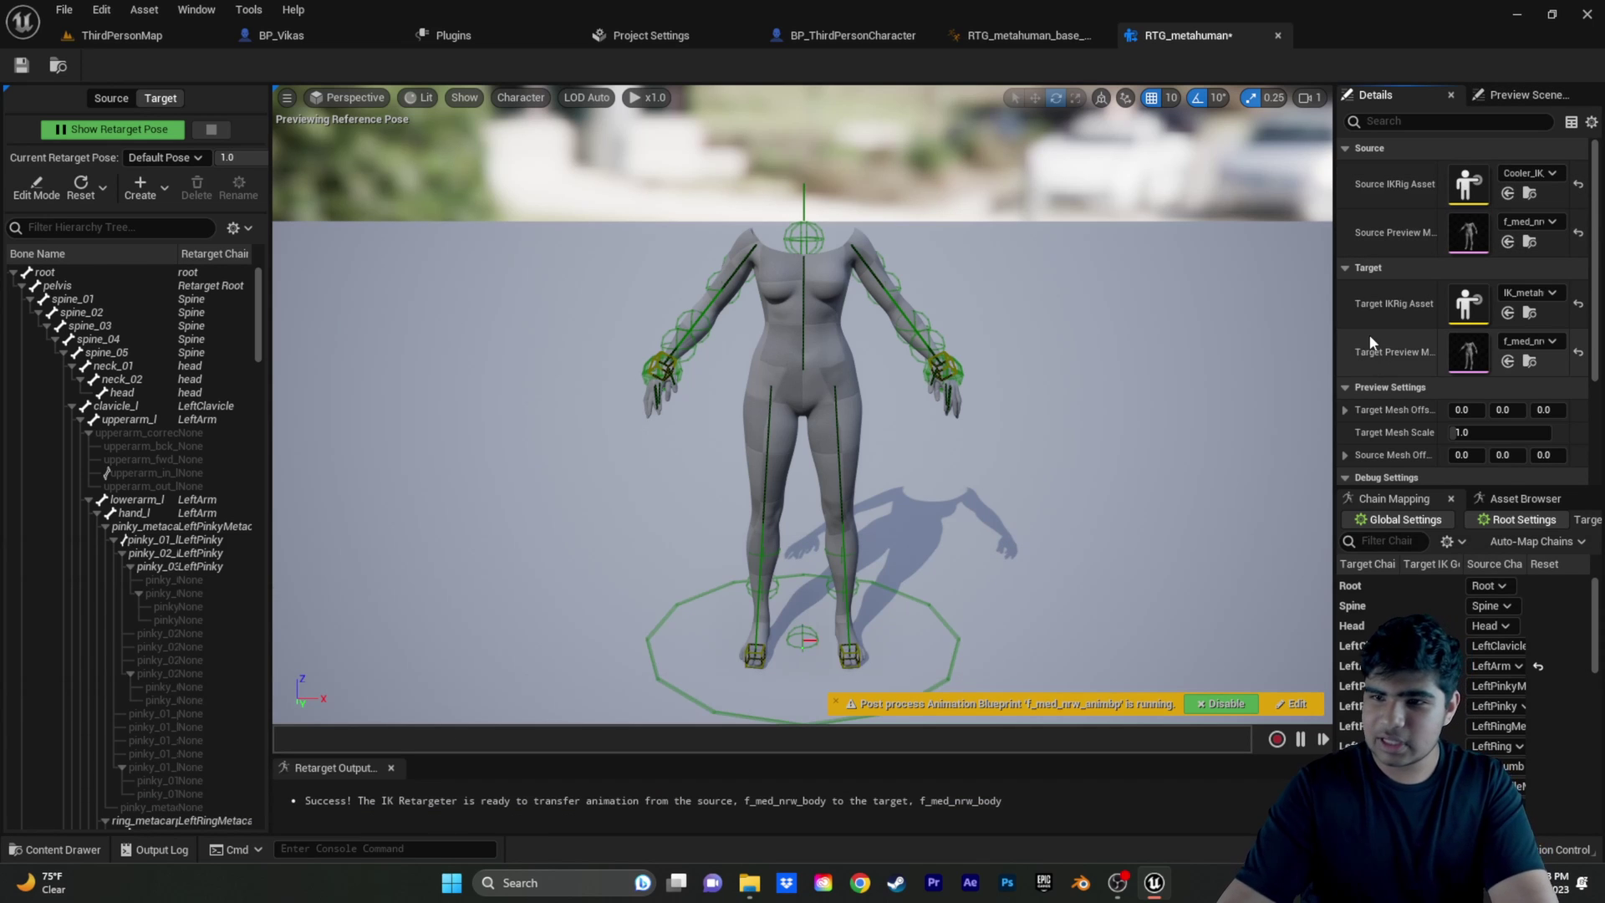
Set SK_Mannequin as the source preview mesh.
{"action": "left_click", "coordinate": [1542, 227]}
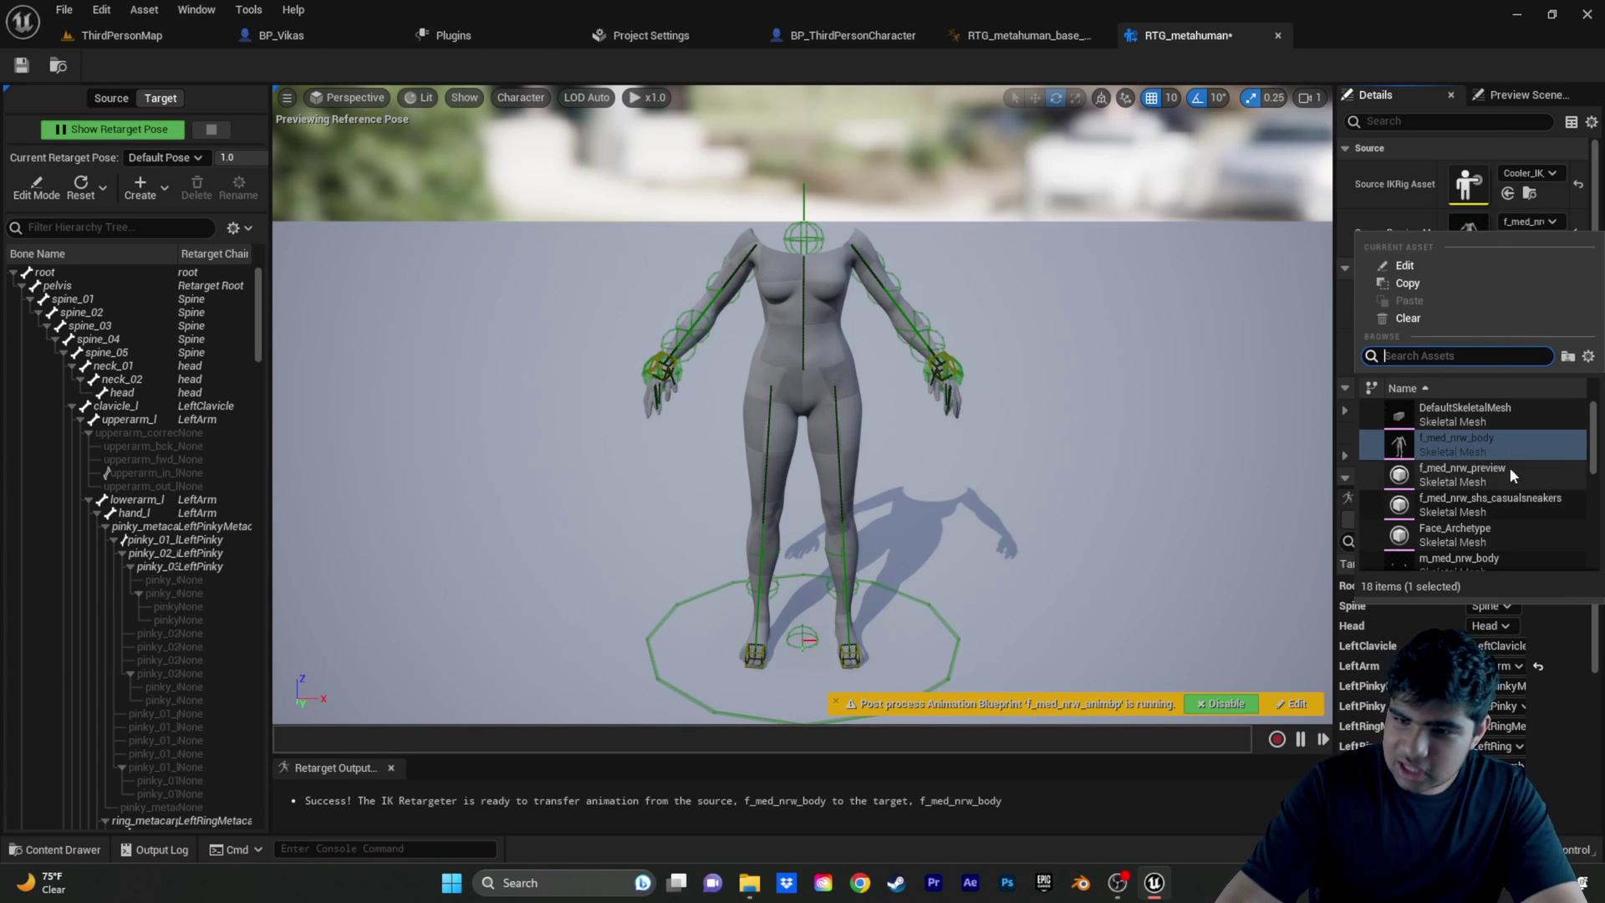
{"action": "type", "text": "qui"}
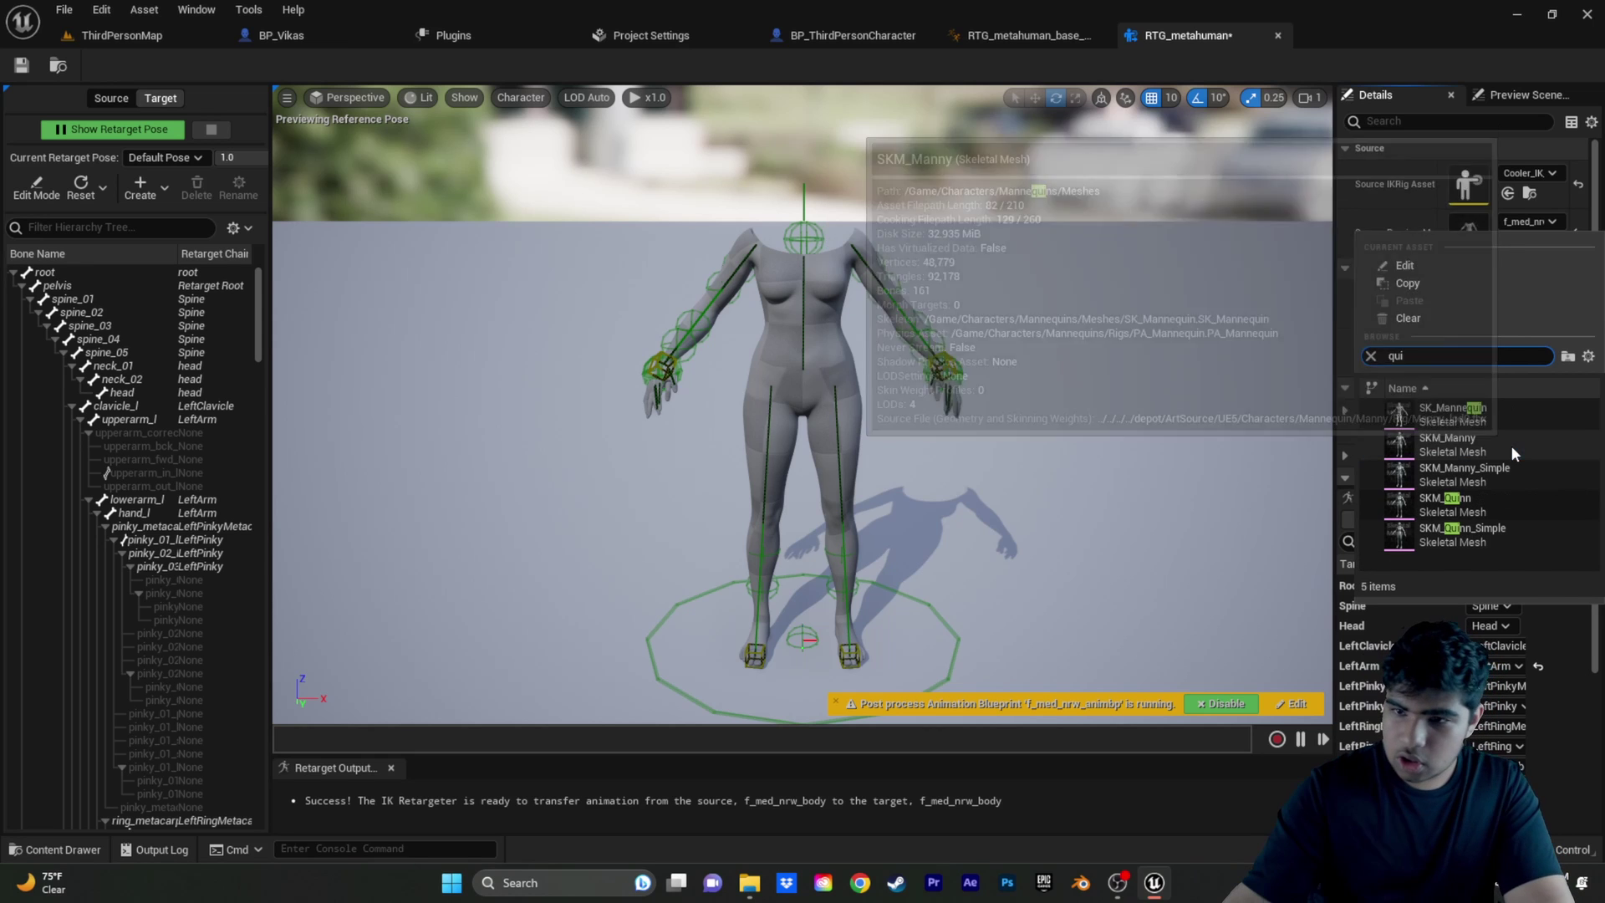
{"action": "left_click", "coordinate": [1517, 409]}
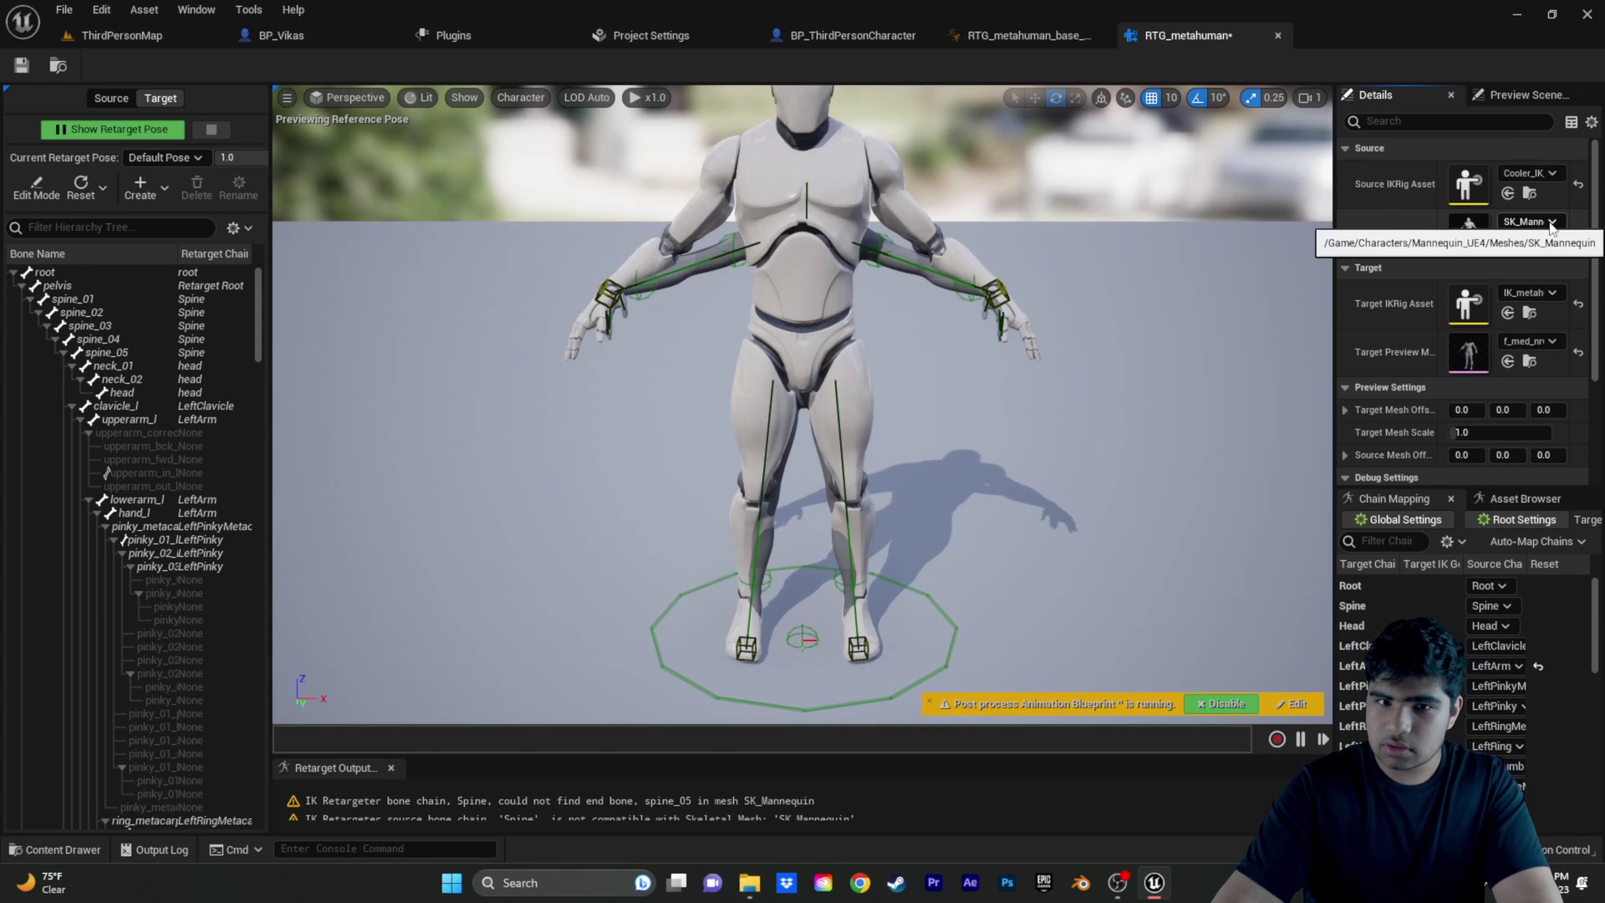
{"action": "left_click", "coordinate": [1522, 221]}
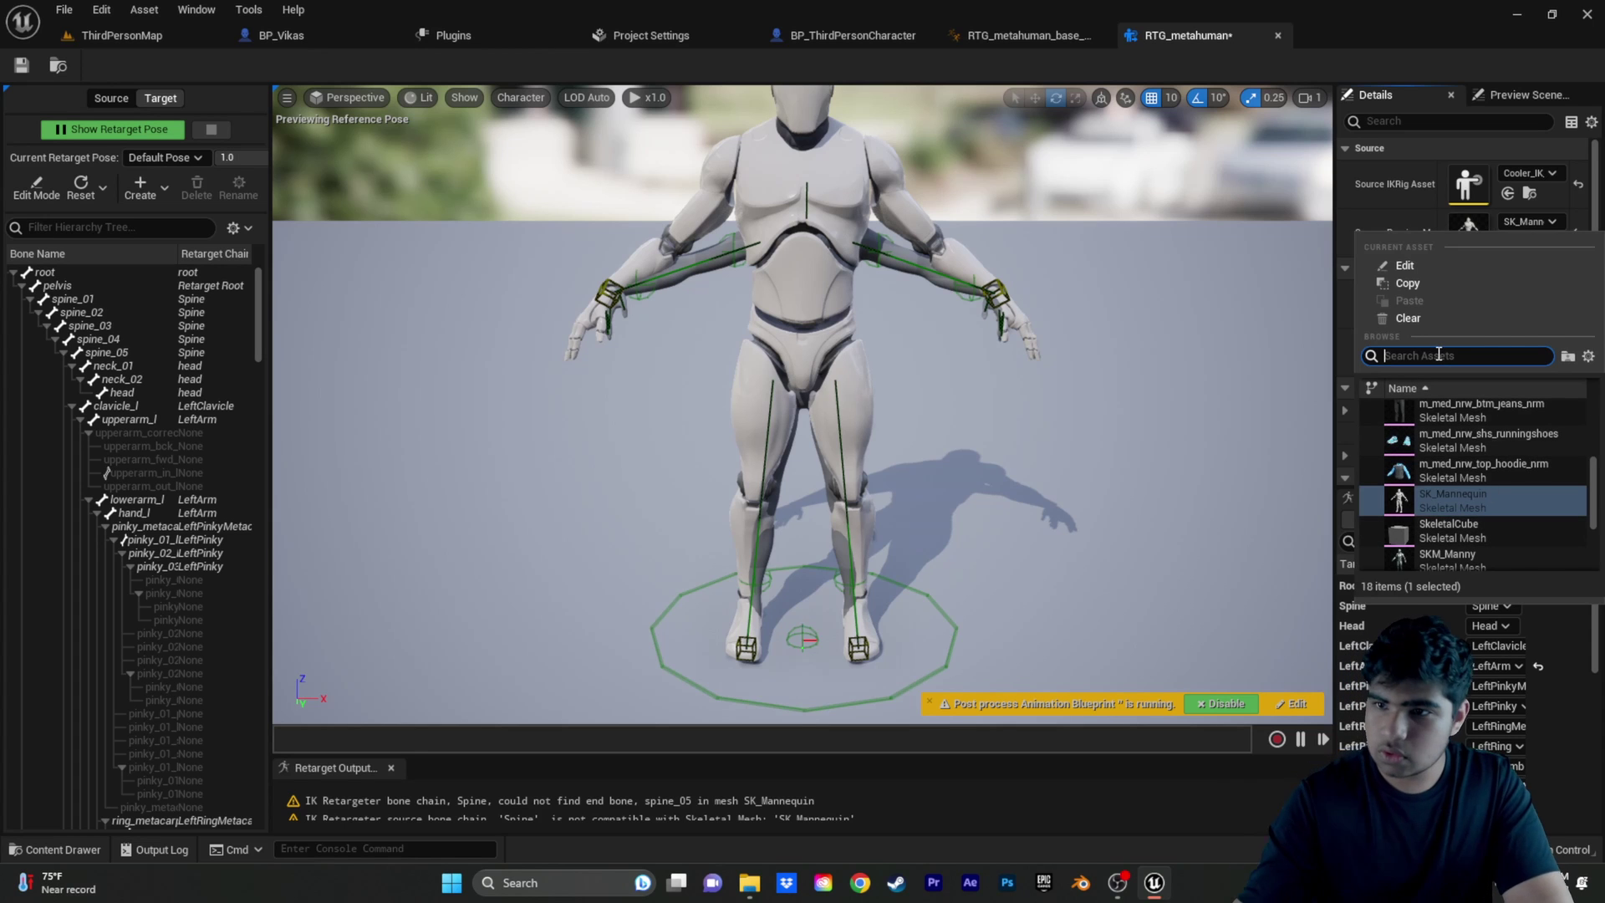
{"action": "type", "text": "ma"}
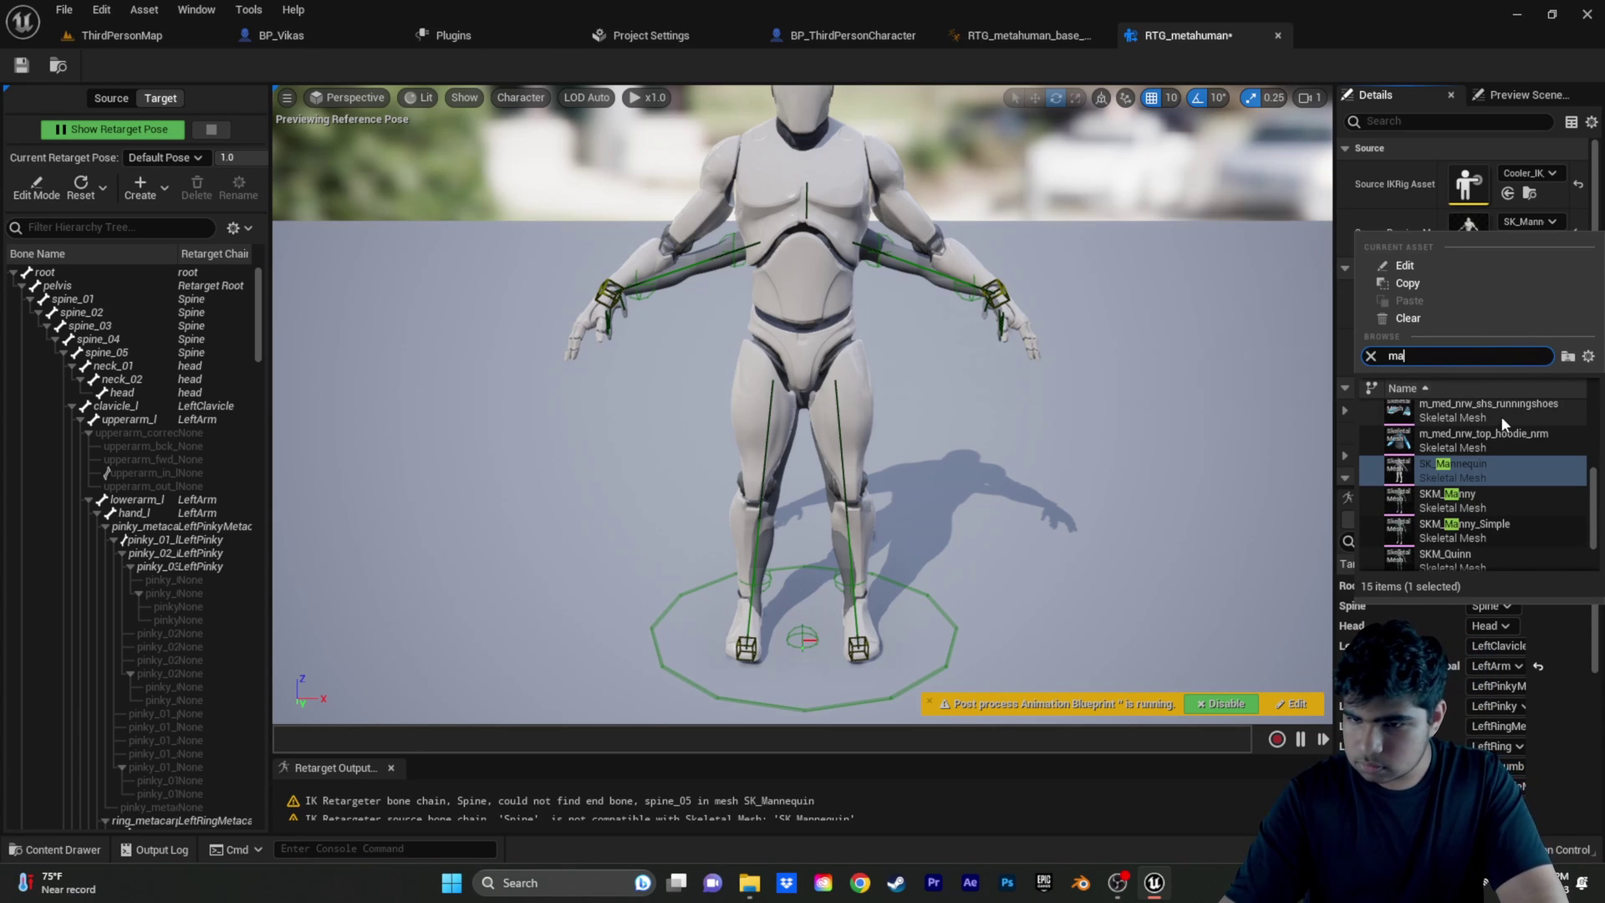
{"action": "mouse_move", "coordinate": [1526, 482]}
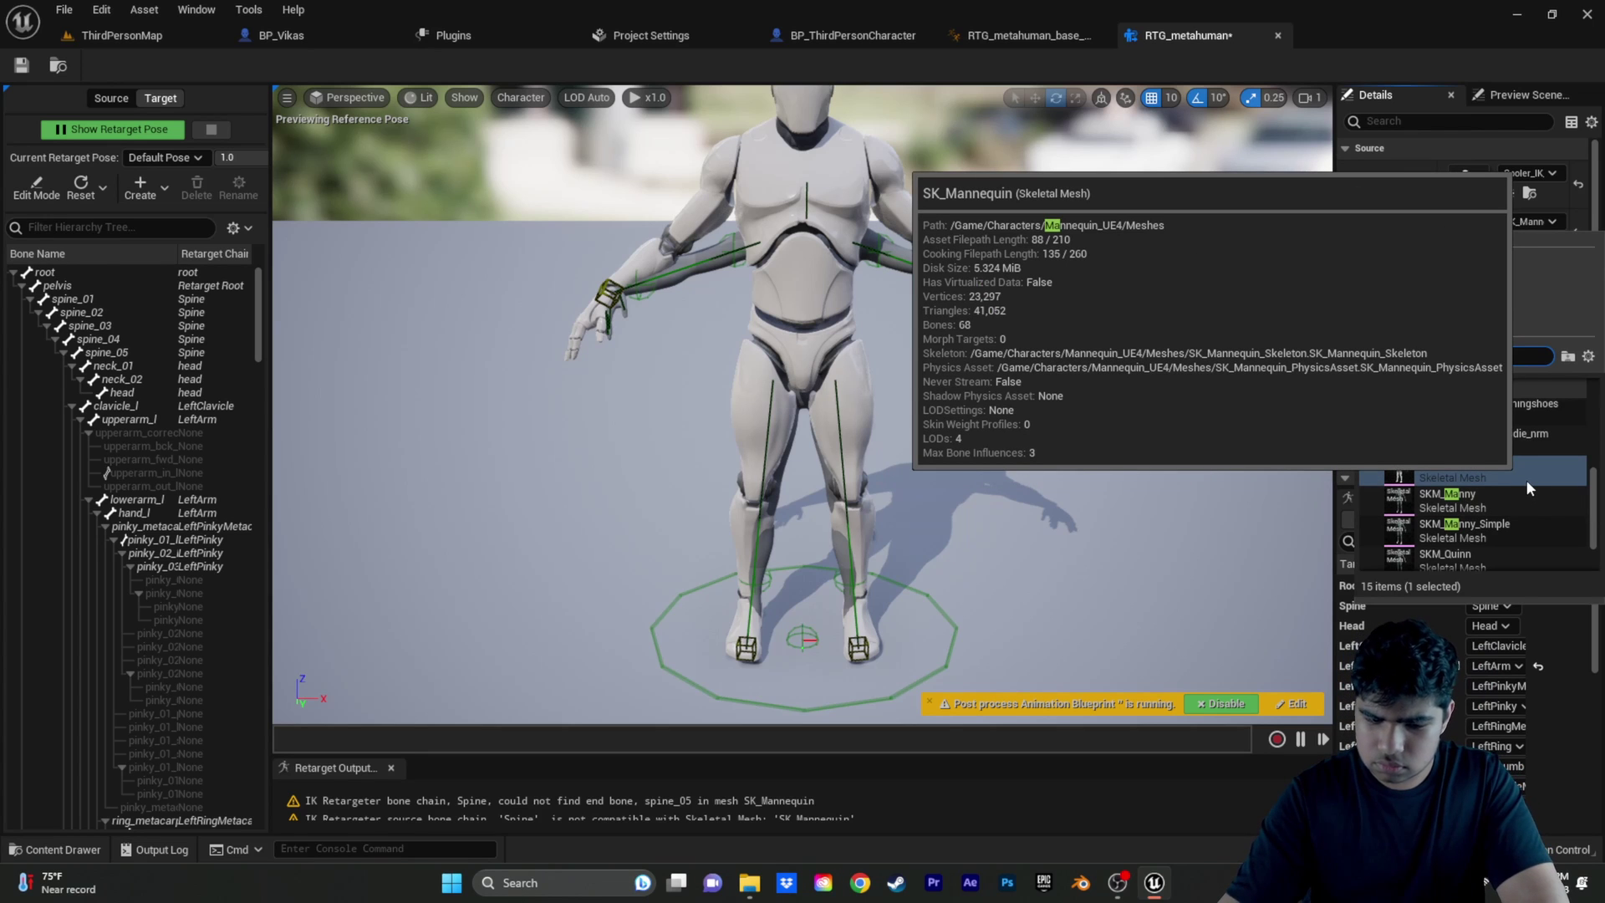
{"action": "left_click", "coordinate": [1526, 480]}
Switch the source IK rig to IK_Mannequin with SKM_Quinn as preview mesh.
{"action": "left_click", "coordinate": [1551, 173]}
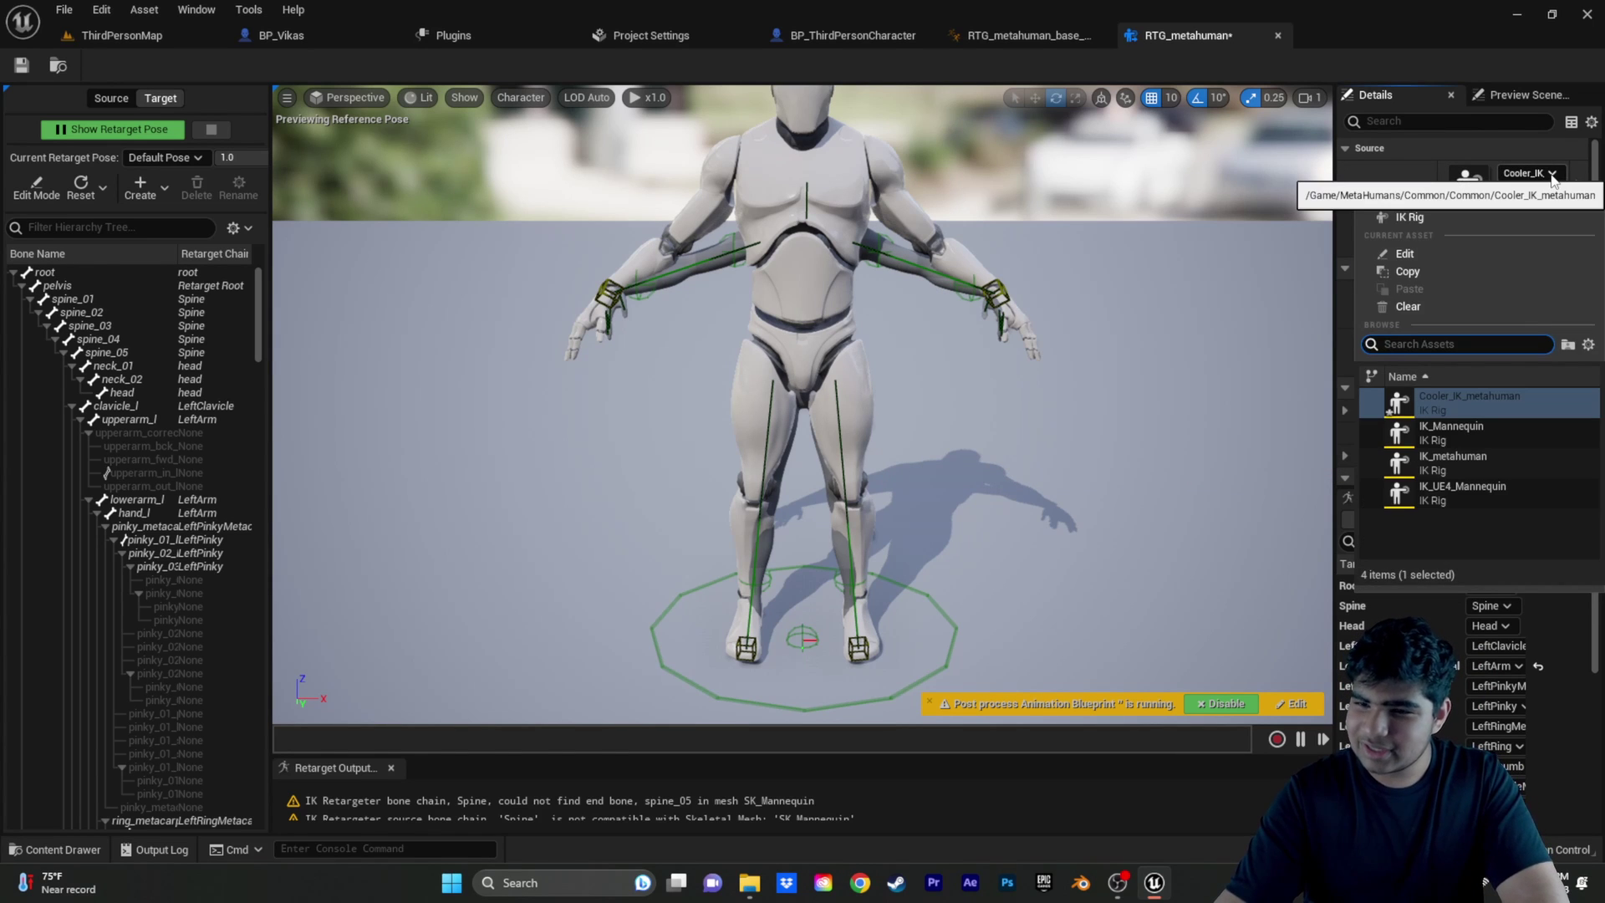
{"action": "left_click", "coordinate": [1503, 433]}
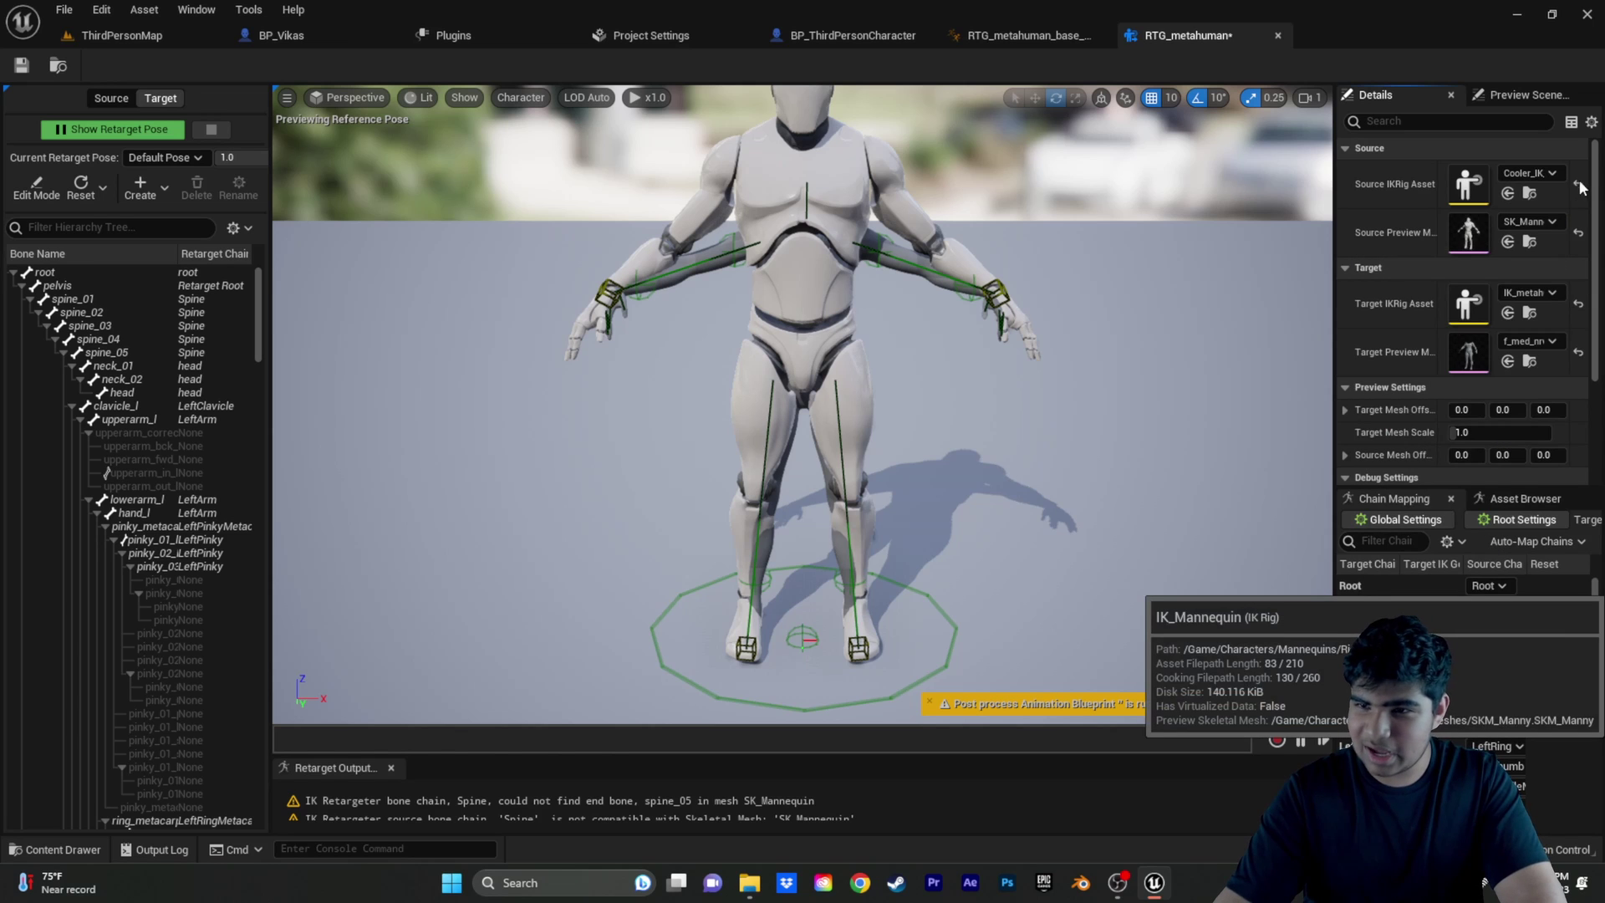
{"action": "left_click", "coordinate": [1530, 221]}
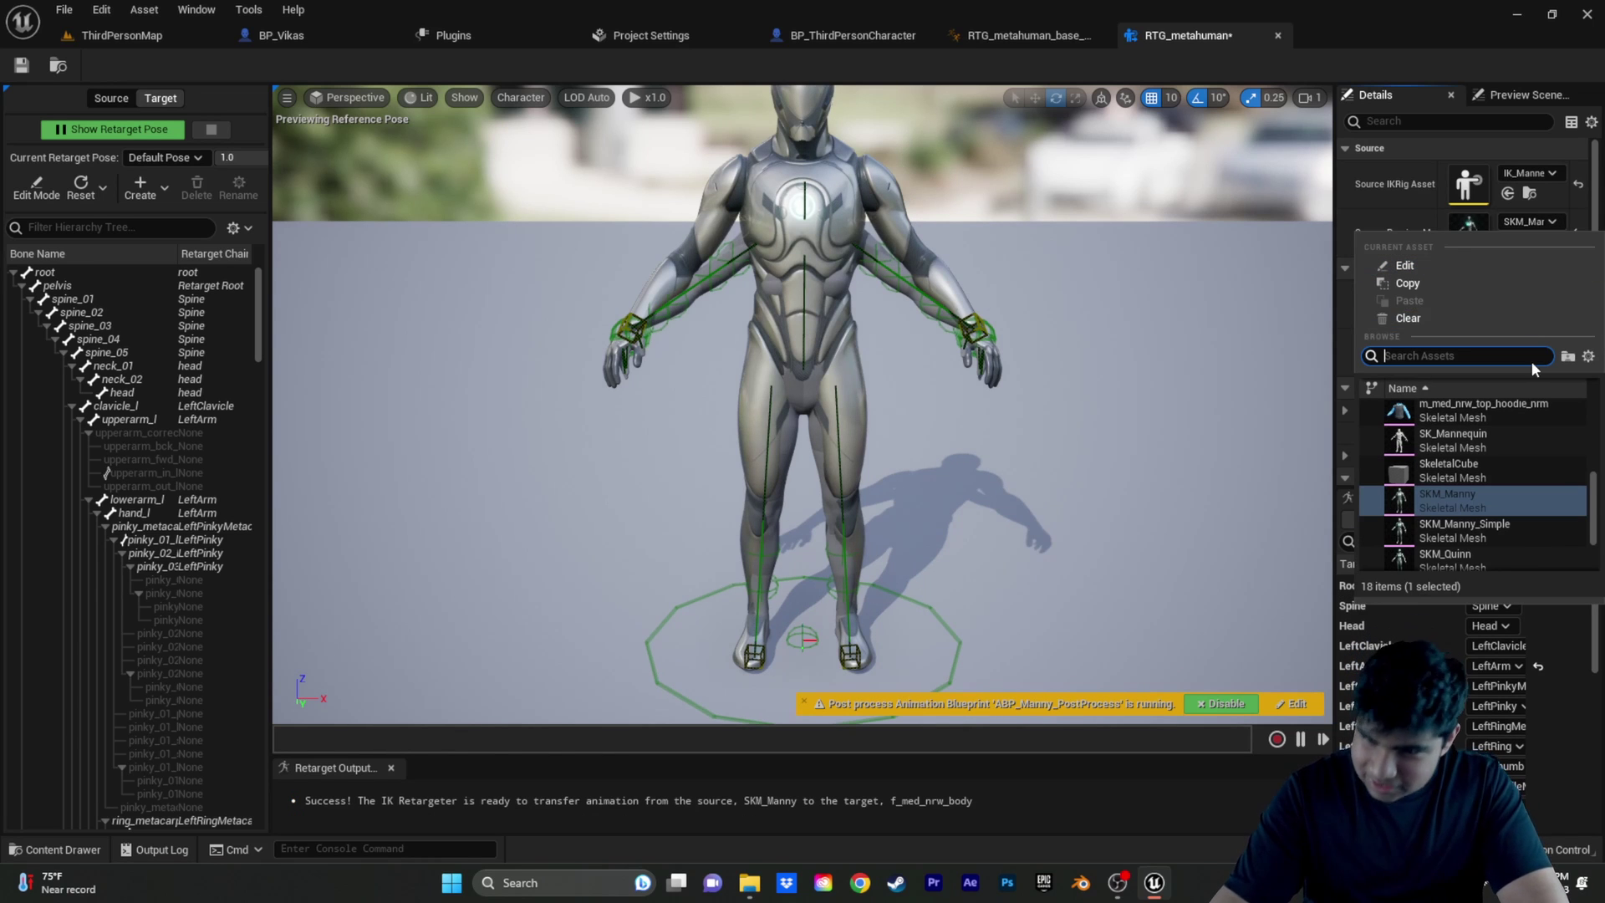
{"action": "type", "text": "qui"}
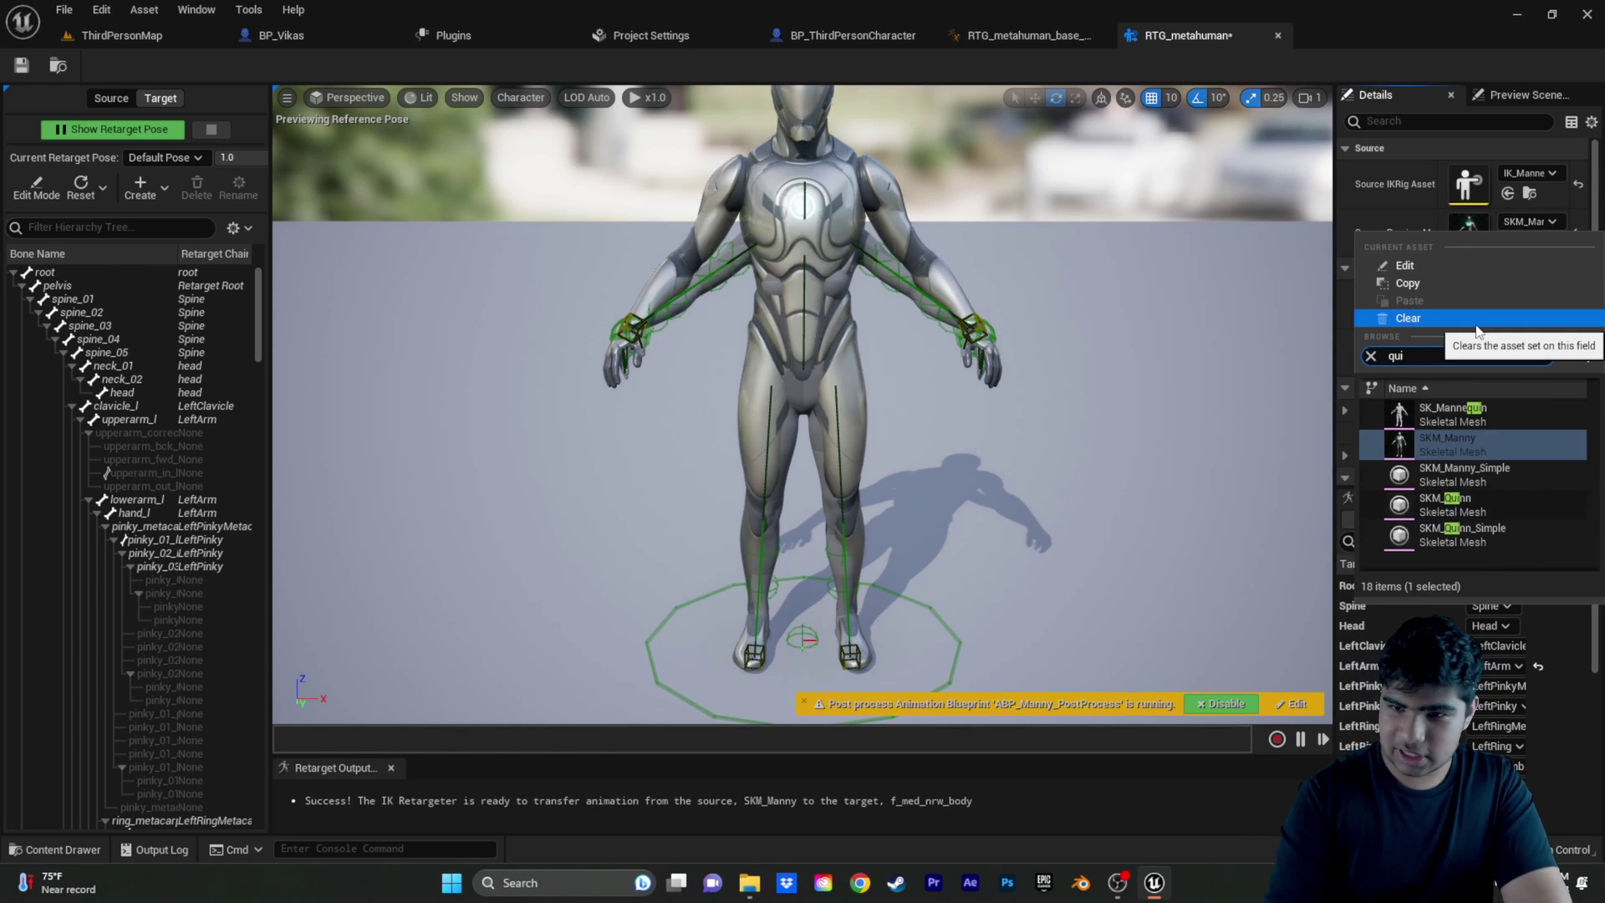
{"action": "left_click", "coordinate": [1499, 510]}
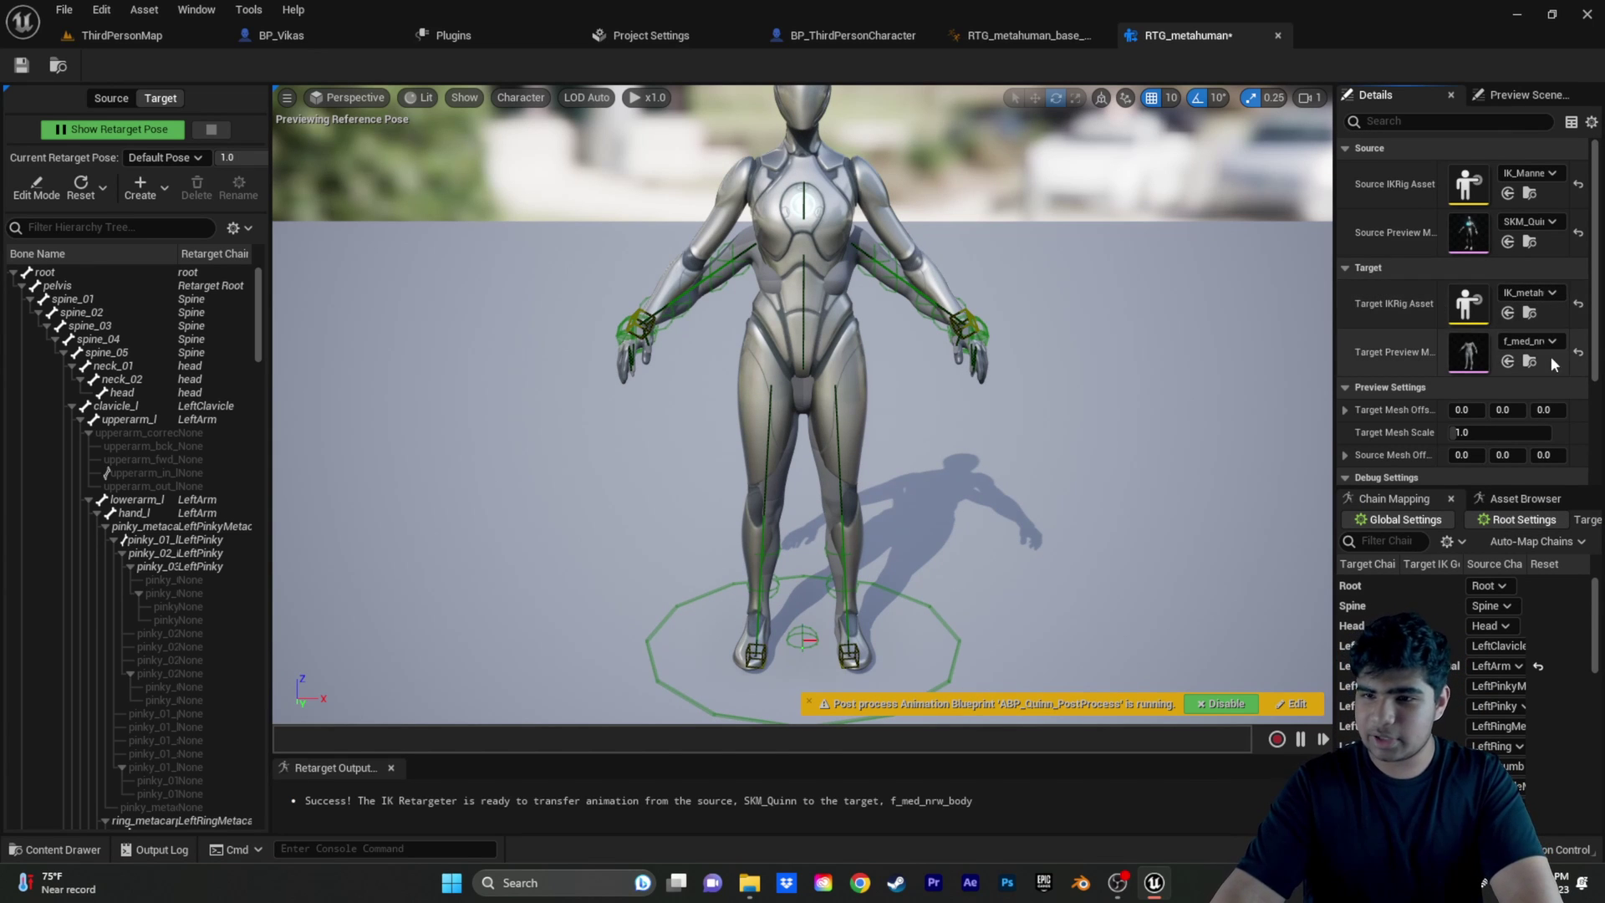
{"action": "mouse_move", "coordinate": [1434, 304]}
{"action": "left_mouse_down"}
{"action": "mouse_move", "coordinate": [1454, 303]}
{"action": "mouse_move", "coordinate": [1435, 304]}
{"action": "left_mouse_up"}
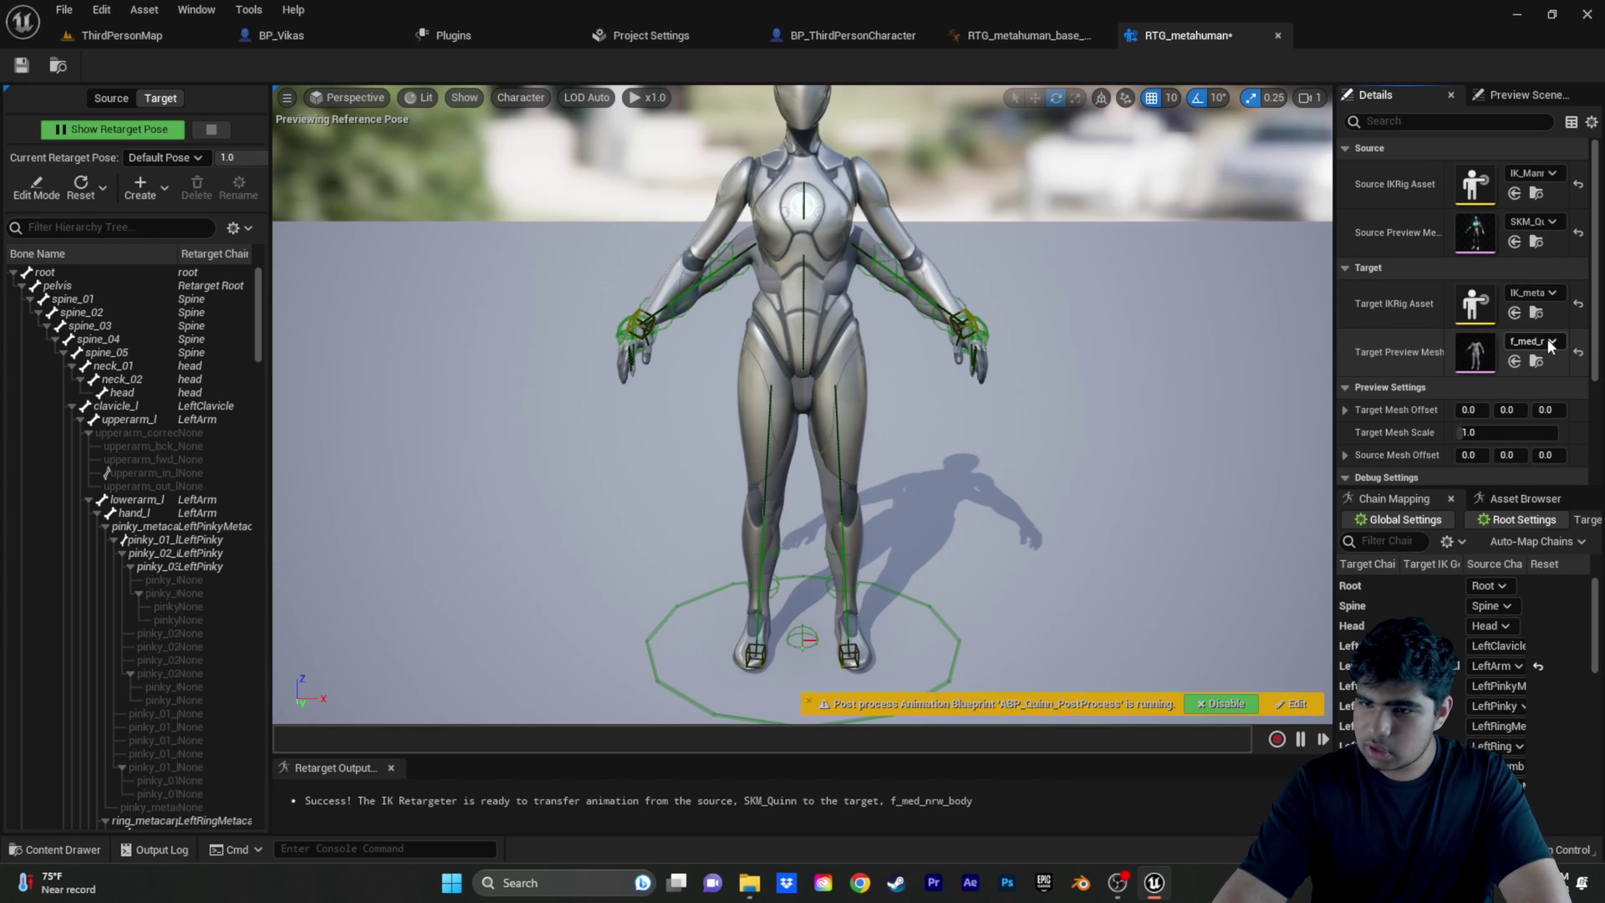
Choose m_med_nrw_body_preview from the Target Preview Mesh list.
{"action": "left_click", "coordinate": [1550, 343]}
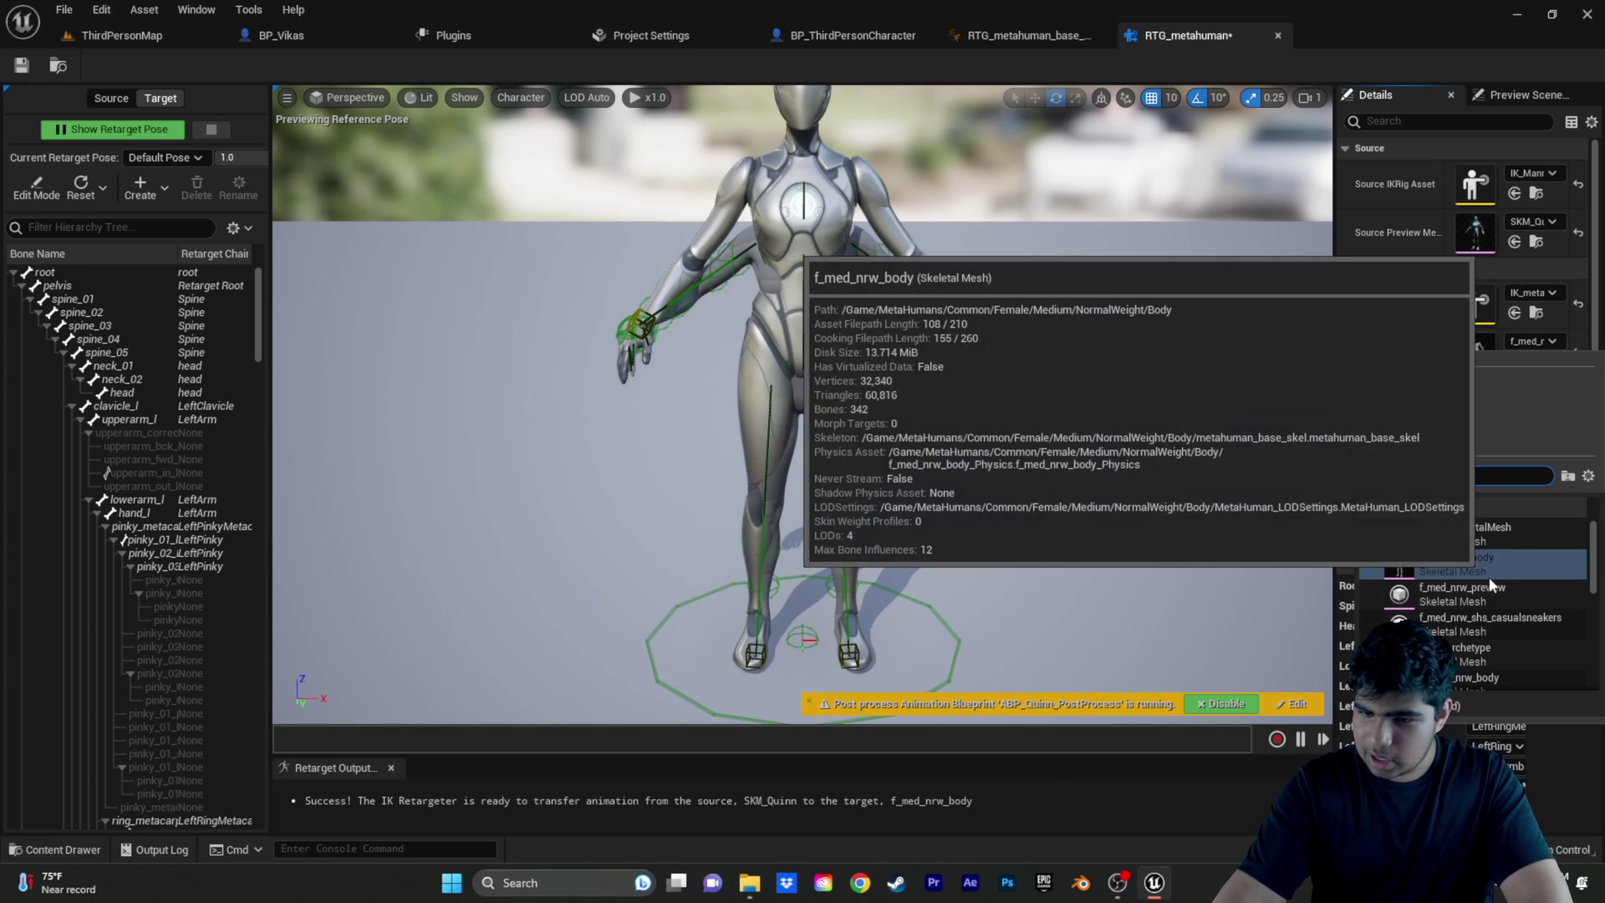
{"action": "scroll", "coordinate": [1546, 599], "scroll_direction": "down", "scroll_amount": 2}
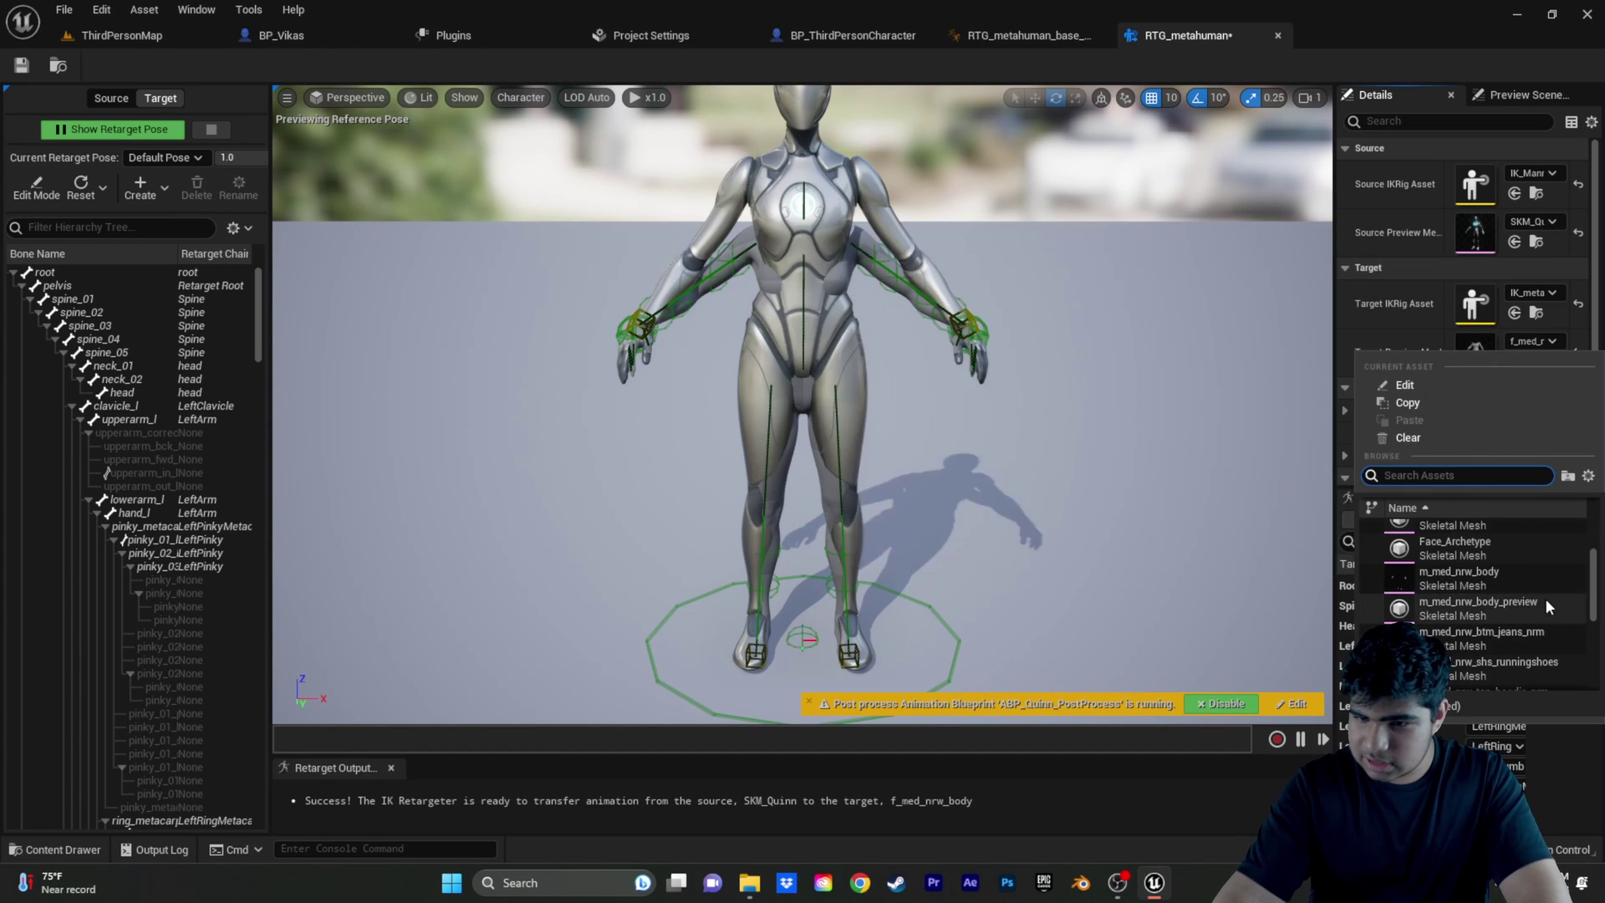
{"action": "mouse_move", "coordinate": [1431, 602]}
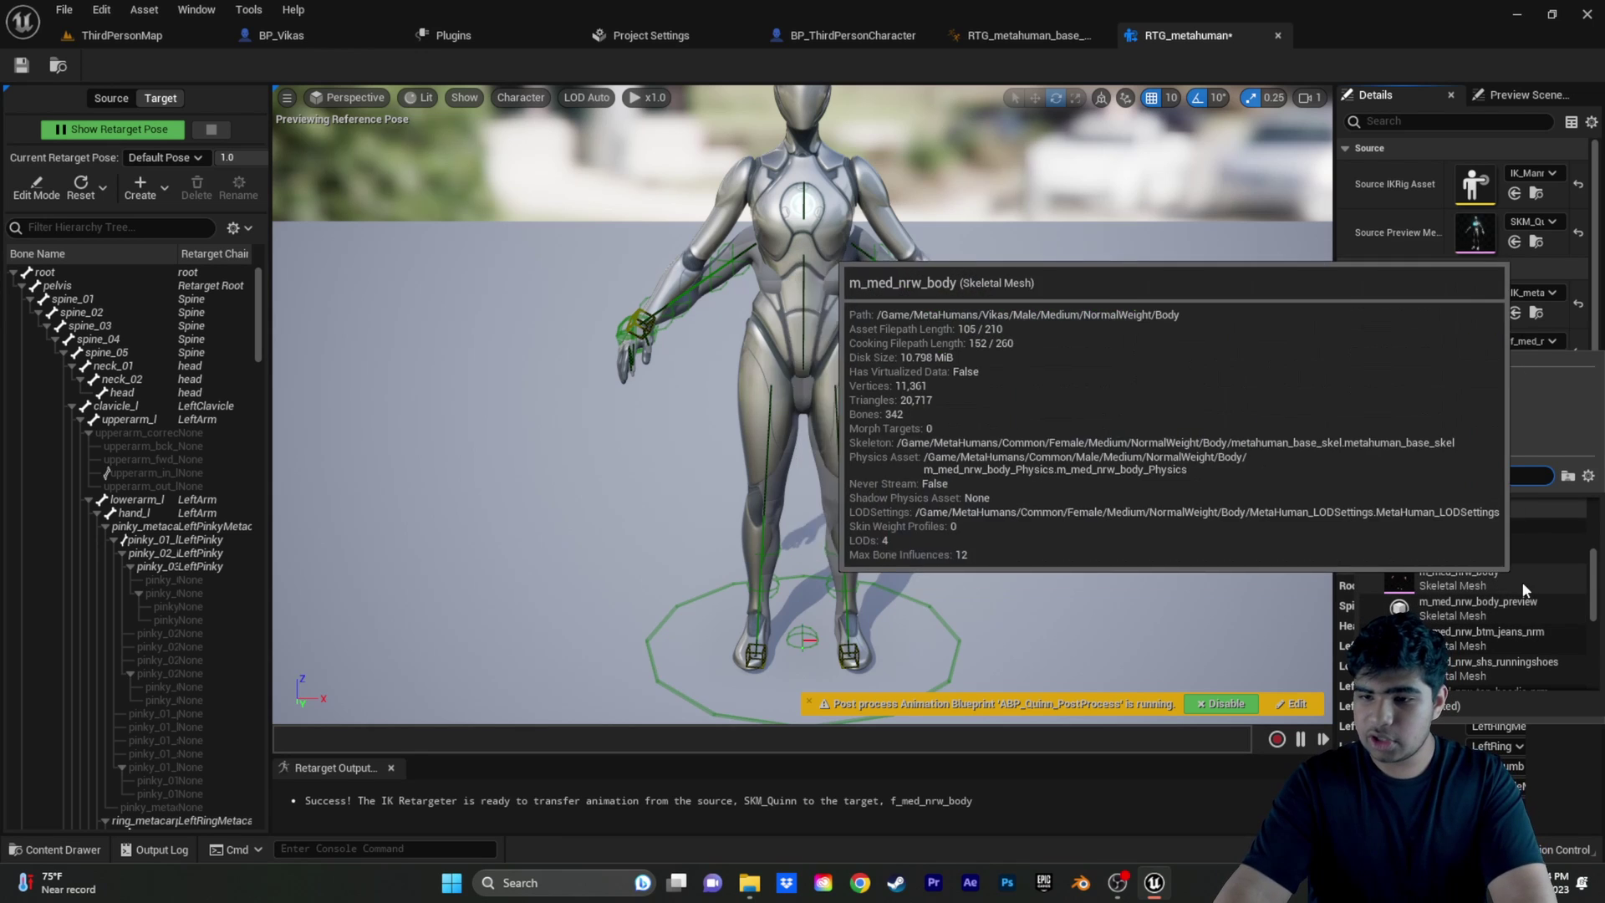
{"action": "mouse_move", "coordinate": [1511, 569]}
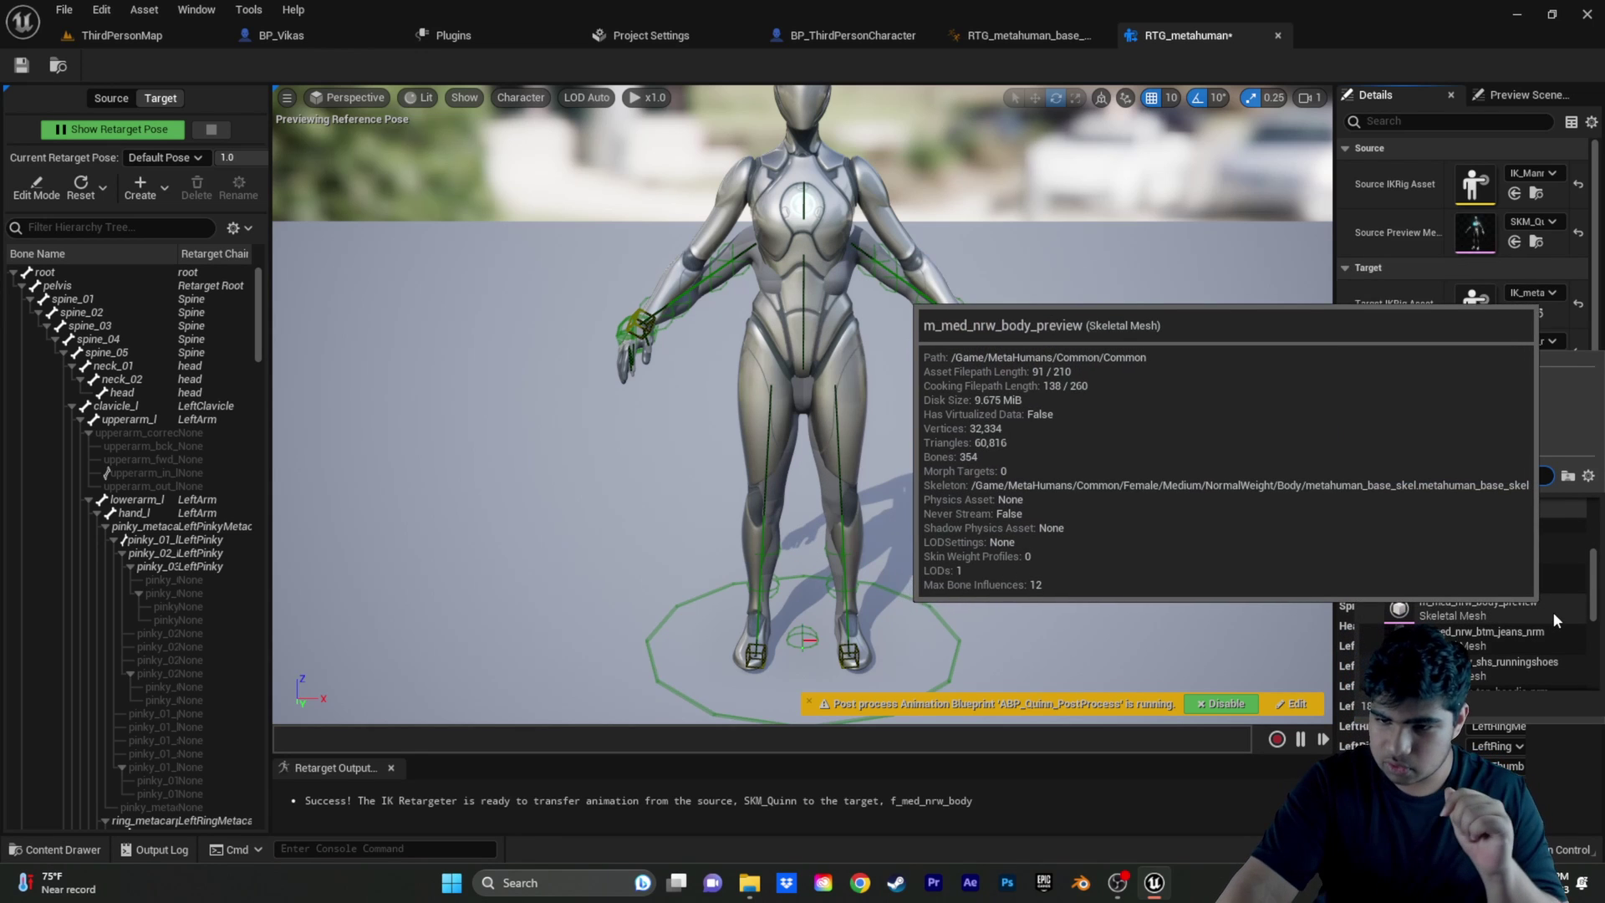
{"action": "left_click", "coordinate": [1552, 610]}
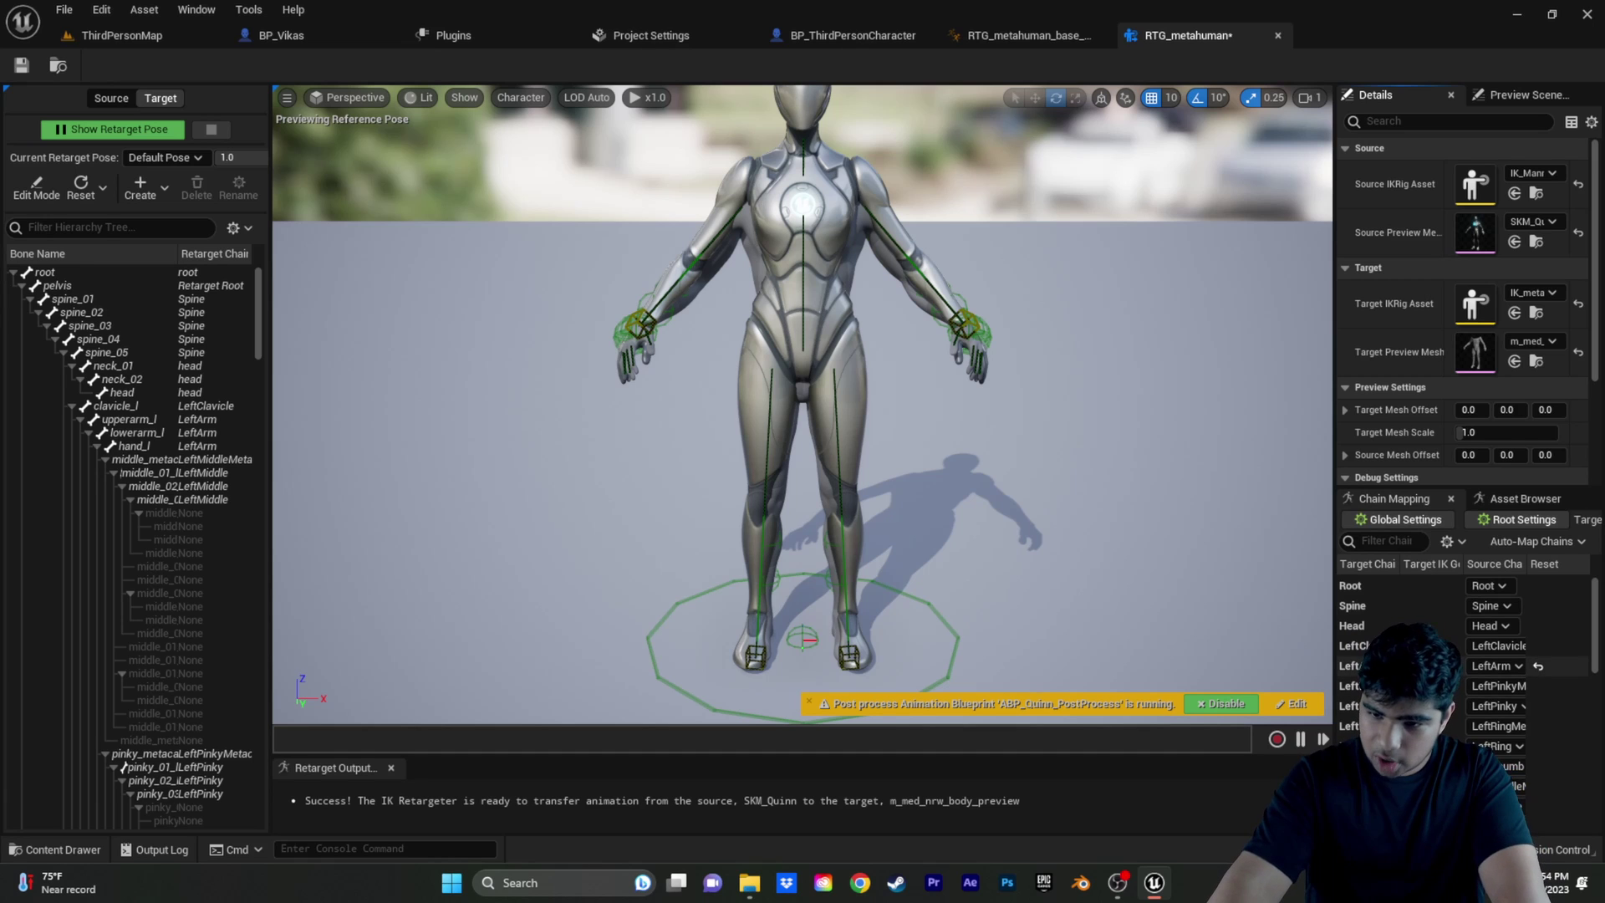
Set IK Blend to Source to 0 on LeftArm and RightArm chains, then save.
{"action": "left_click", "coordinate": [1413, 666]}
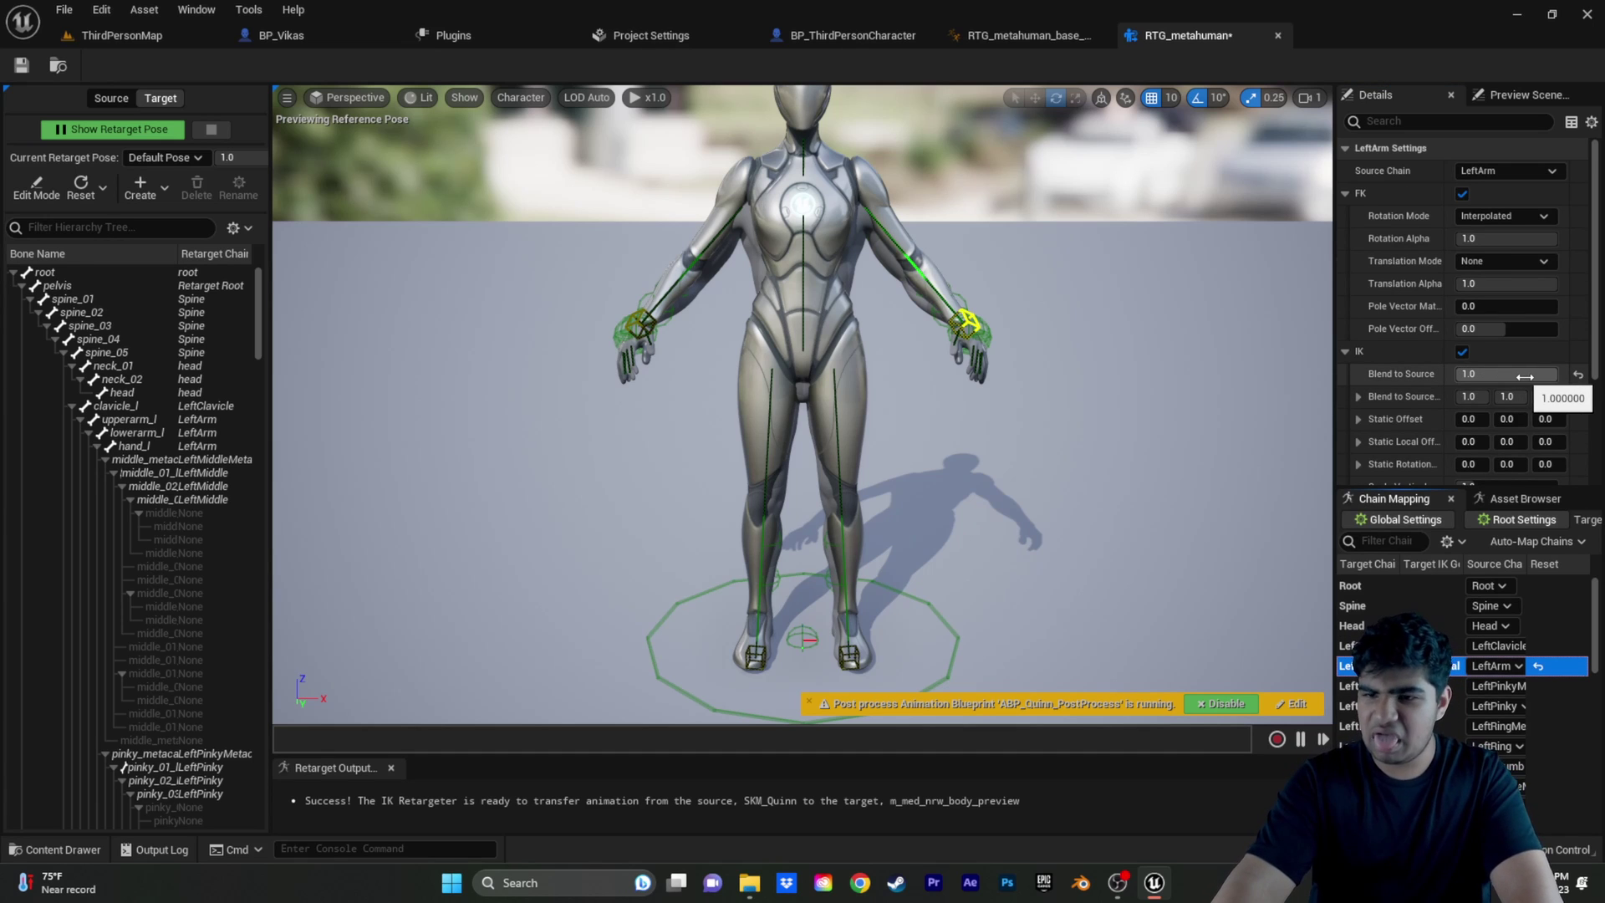
{"action": "left_click_drag", "start_coordinate": [1525, 377], "coordinate": [1471, 377]}
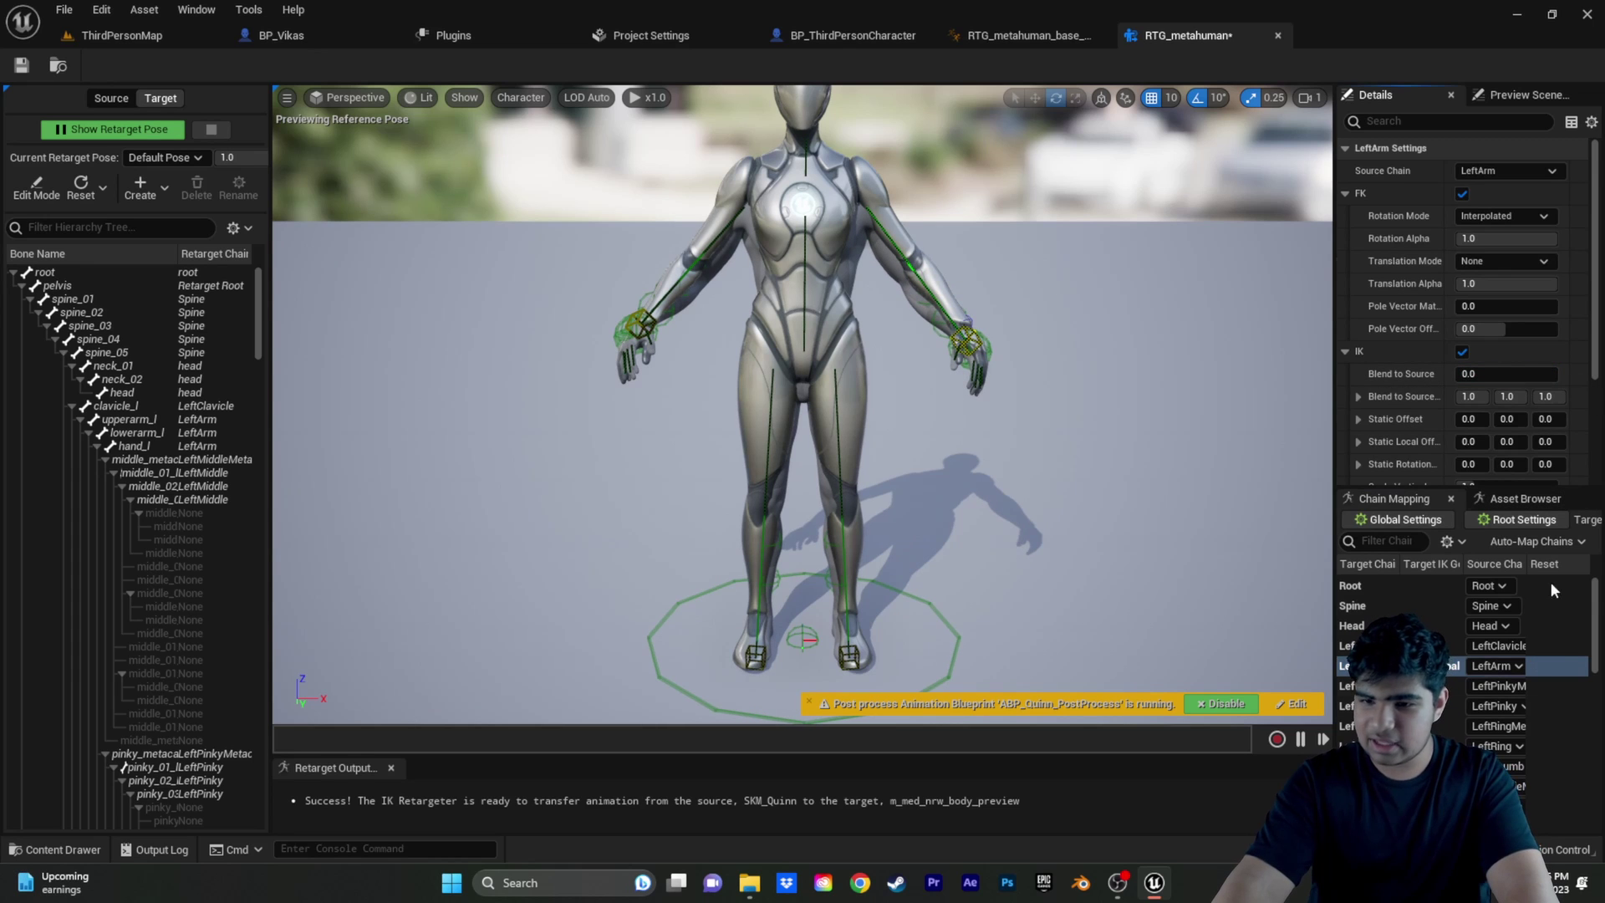
{"action": "scroll", "coordinate": [1507, 710], "scroll_direction": "down", "scroll_amount": 8}
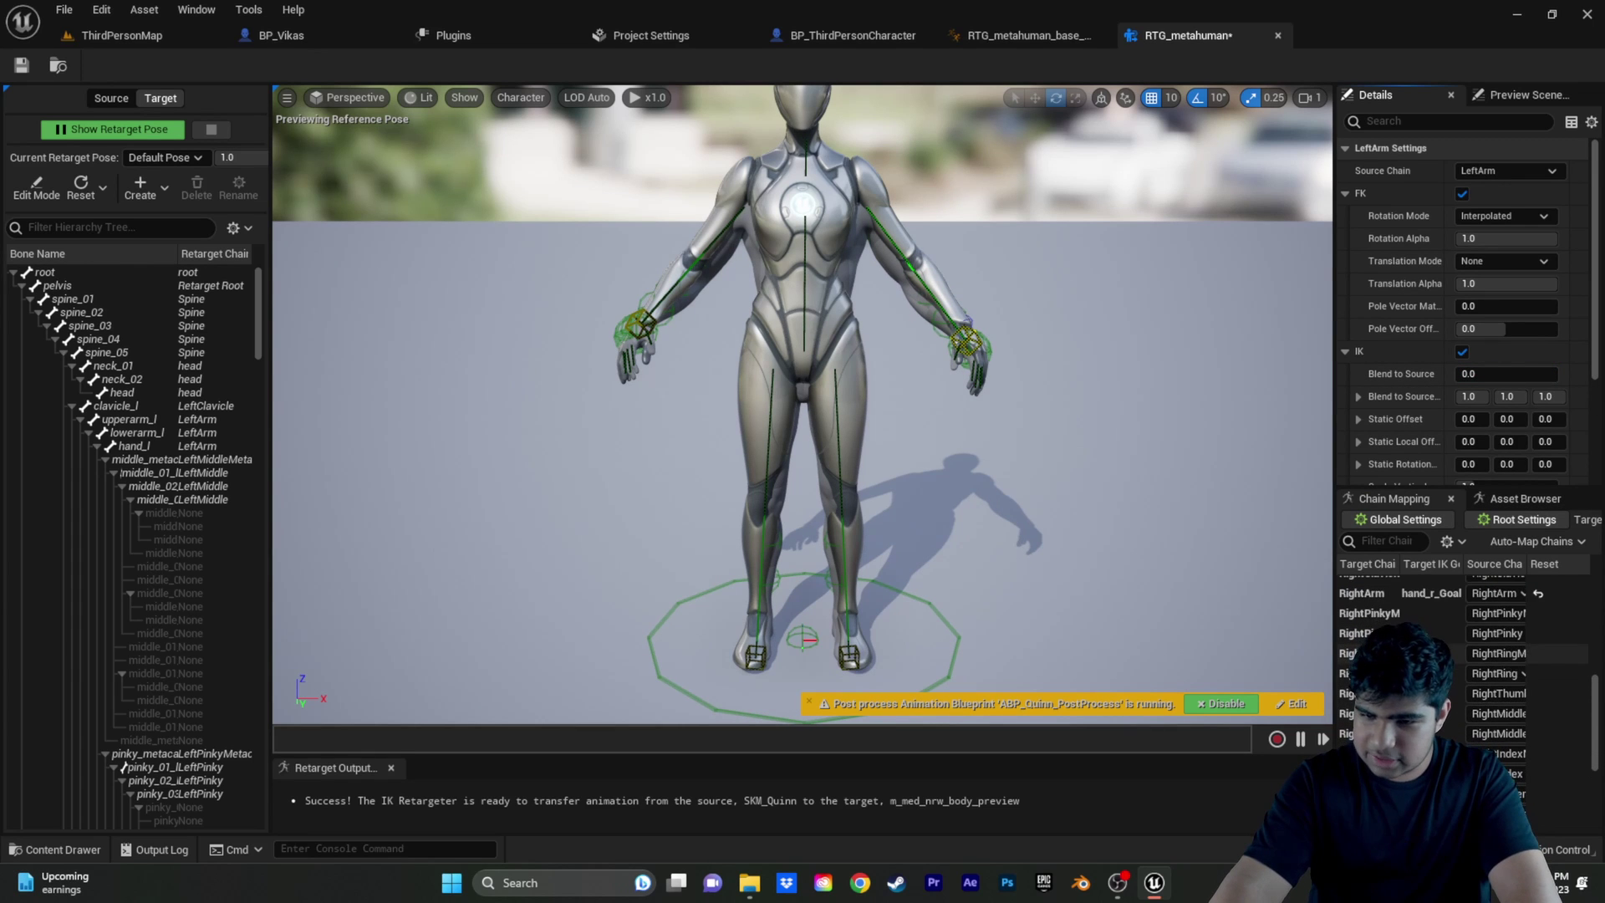
{"action": "left_click", "coordinate": [1353, 592]}
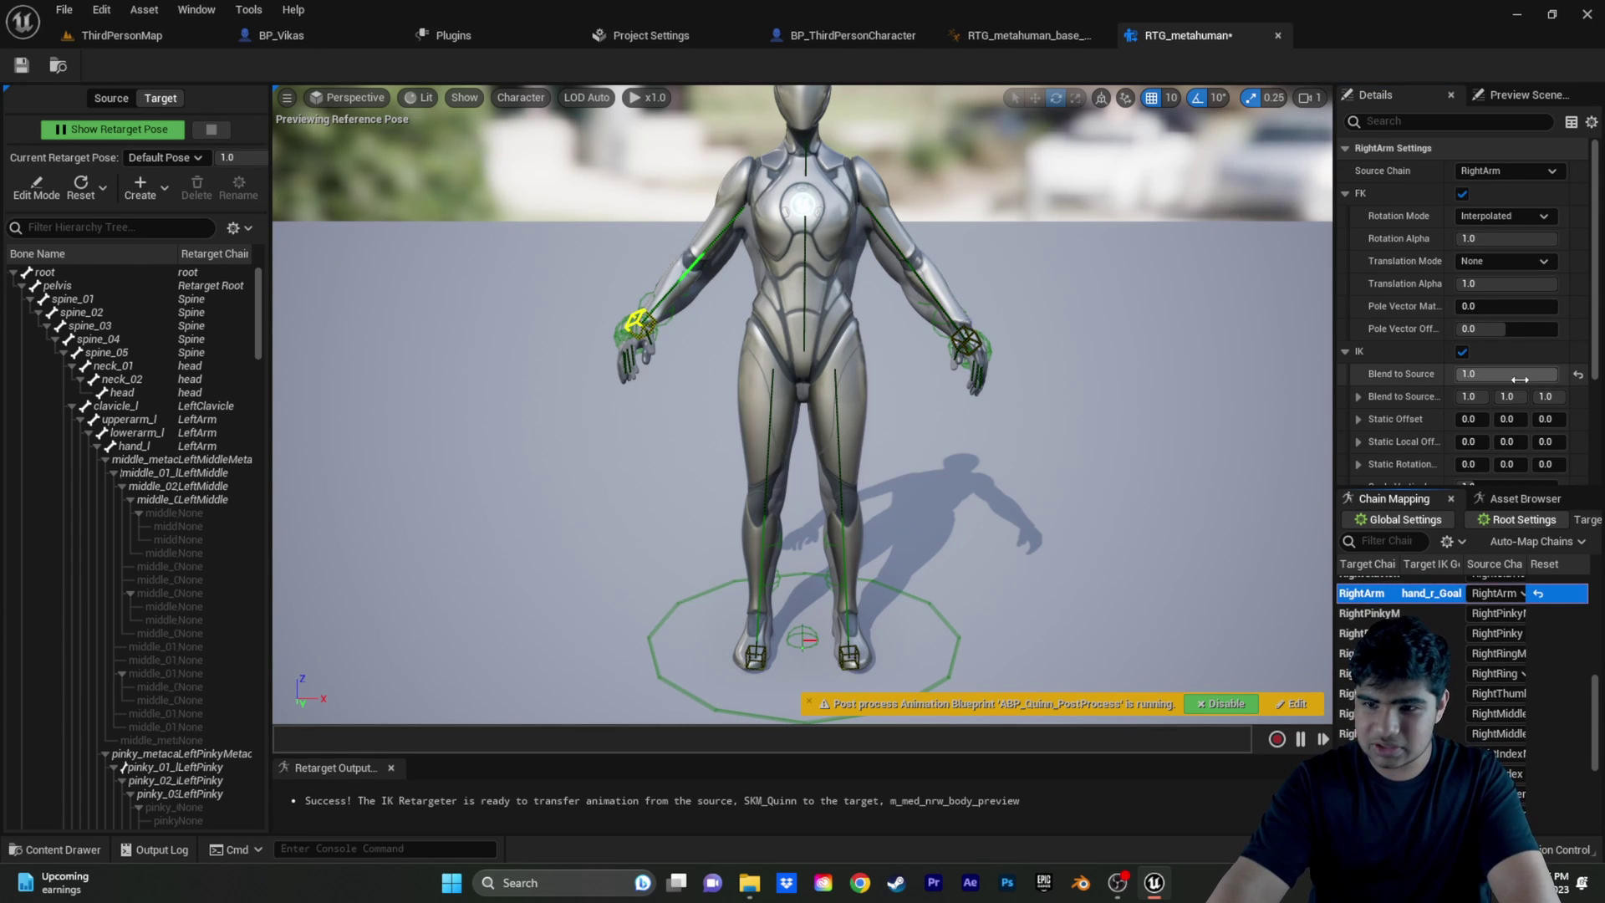
{"action": "left_click", "coordinate": [21, 67]}
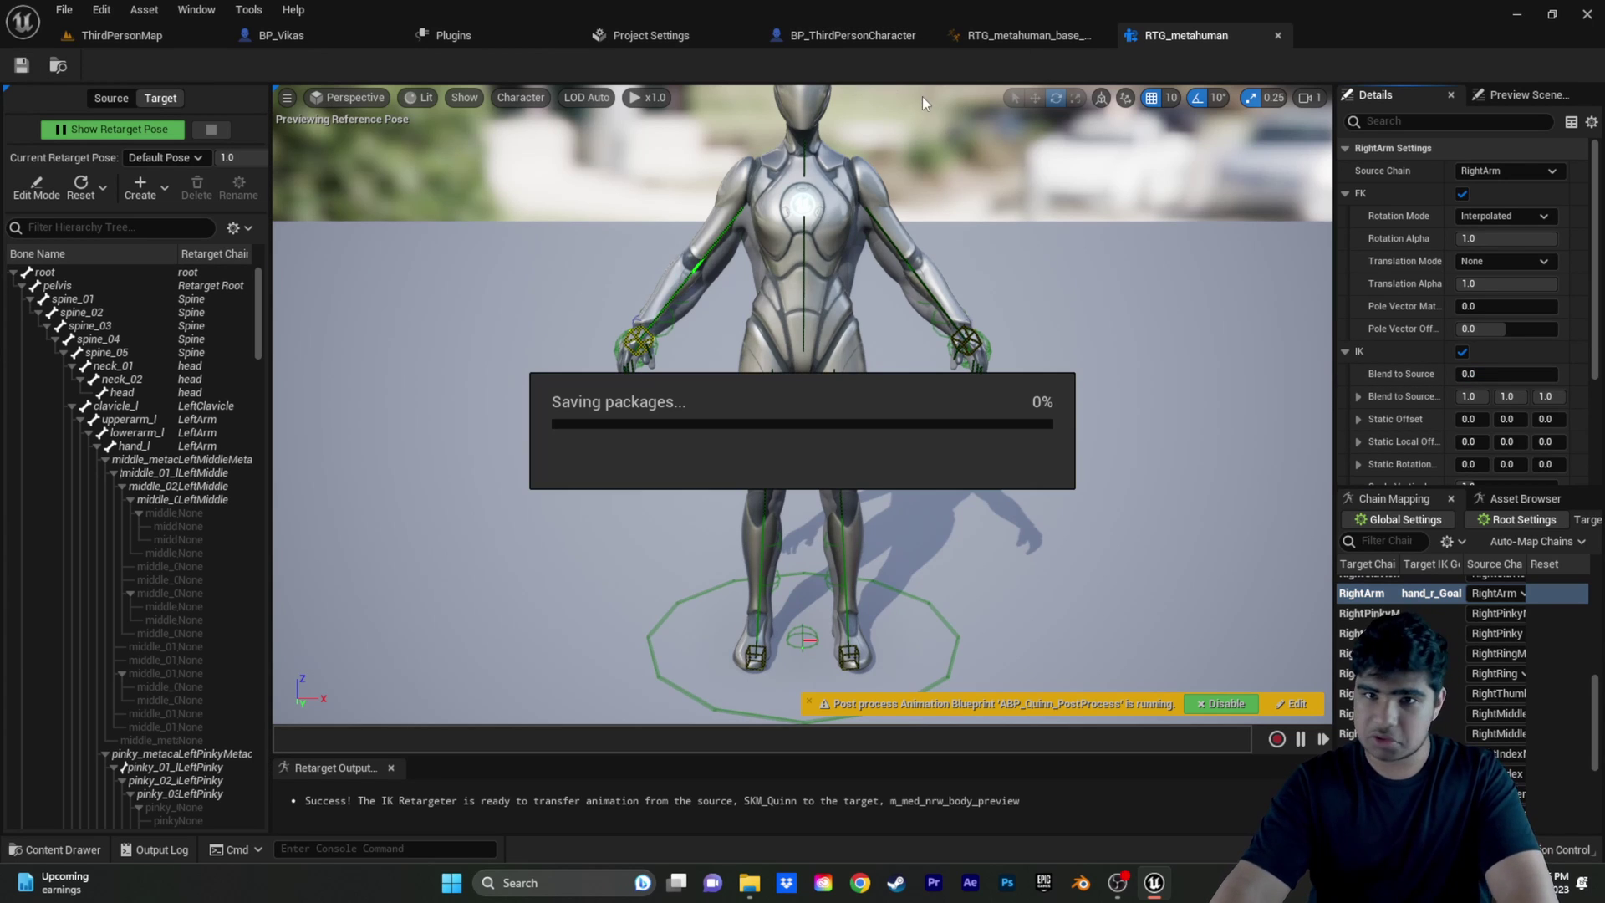
Step back through the AnimBP, BP_ThirdPersonCharacter and BP_Vikas tabs to ThirdPersonMap.
{"action": "left_click", "coordinate": [1038, 38]}
{"action": "left_click", "coordinate": [834, 38]}
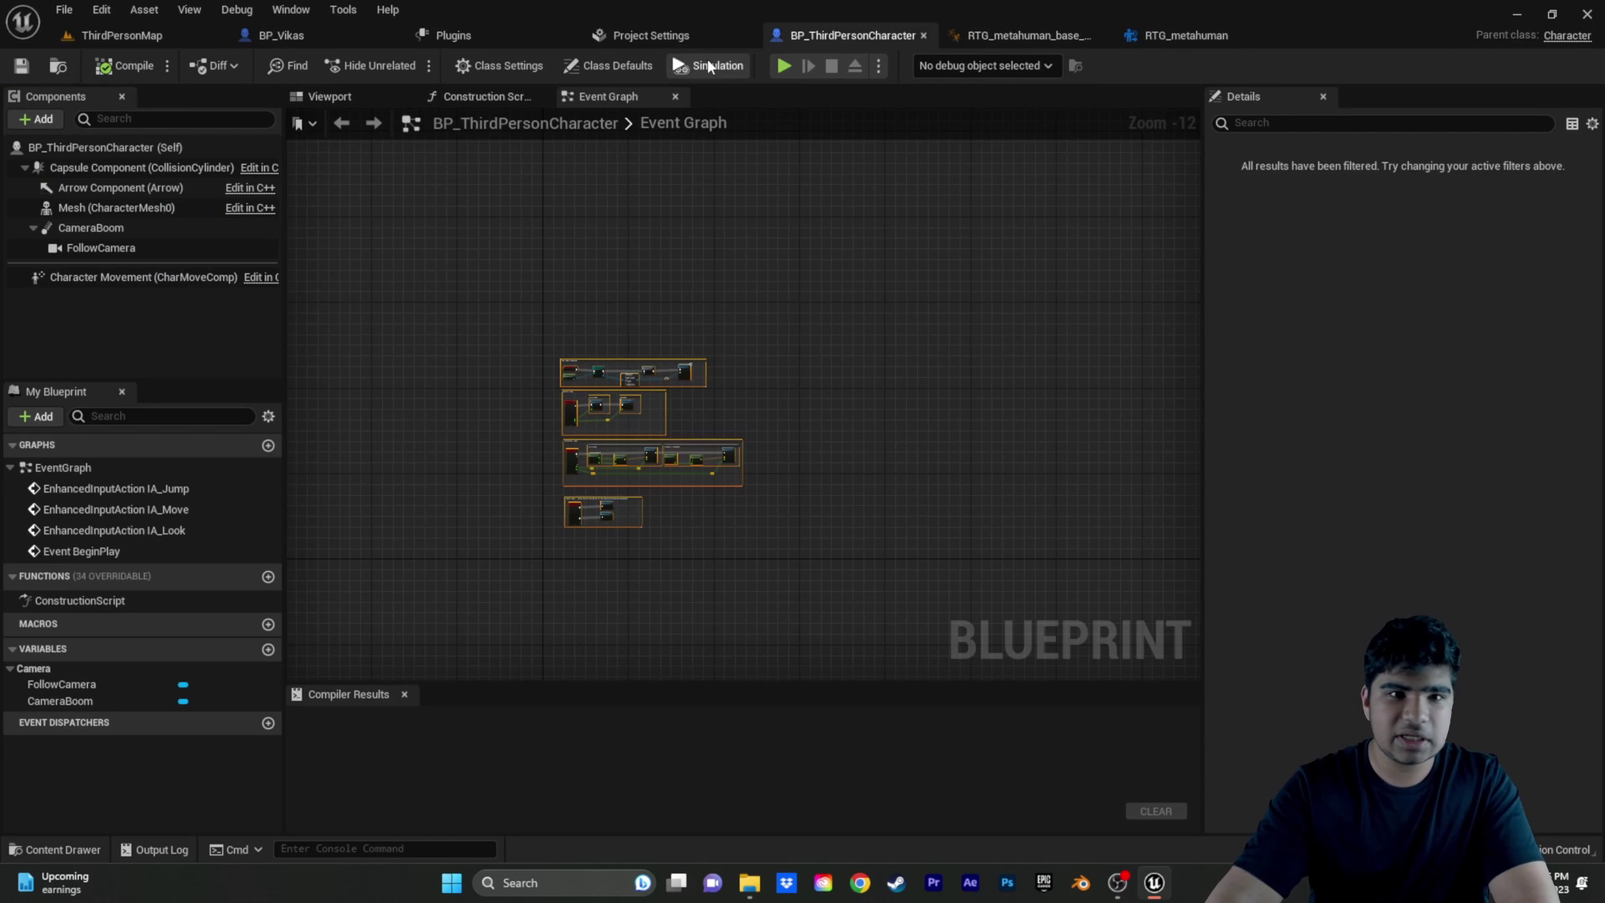
{"action": "left_click", "coordinate": [321, 38]}
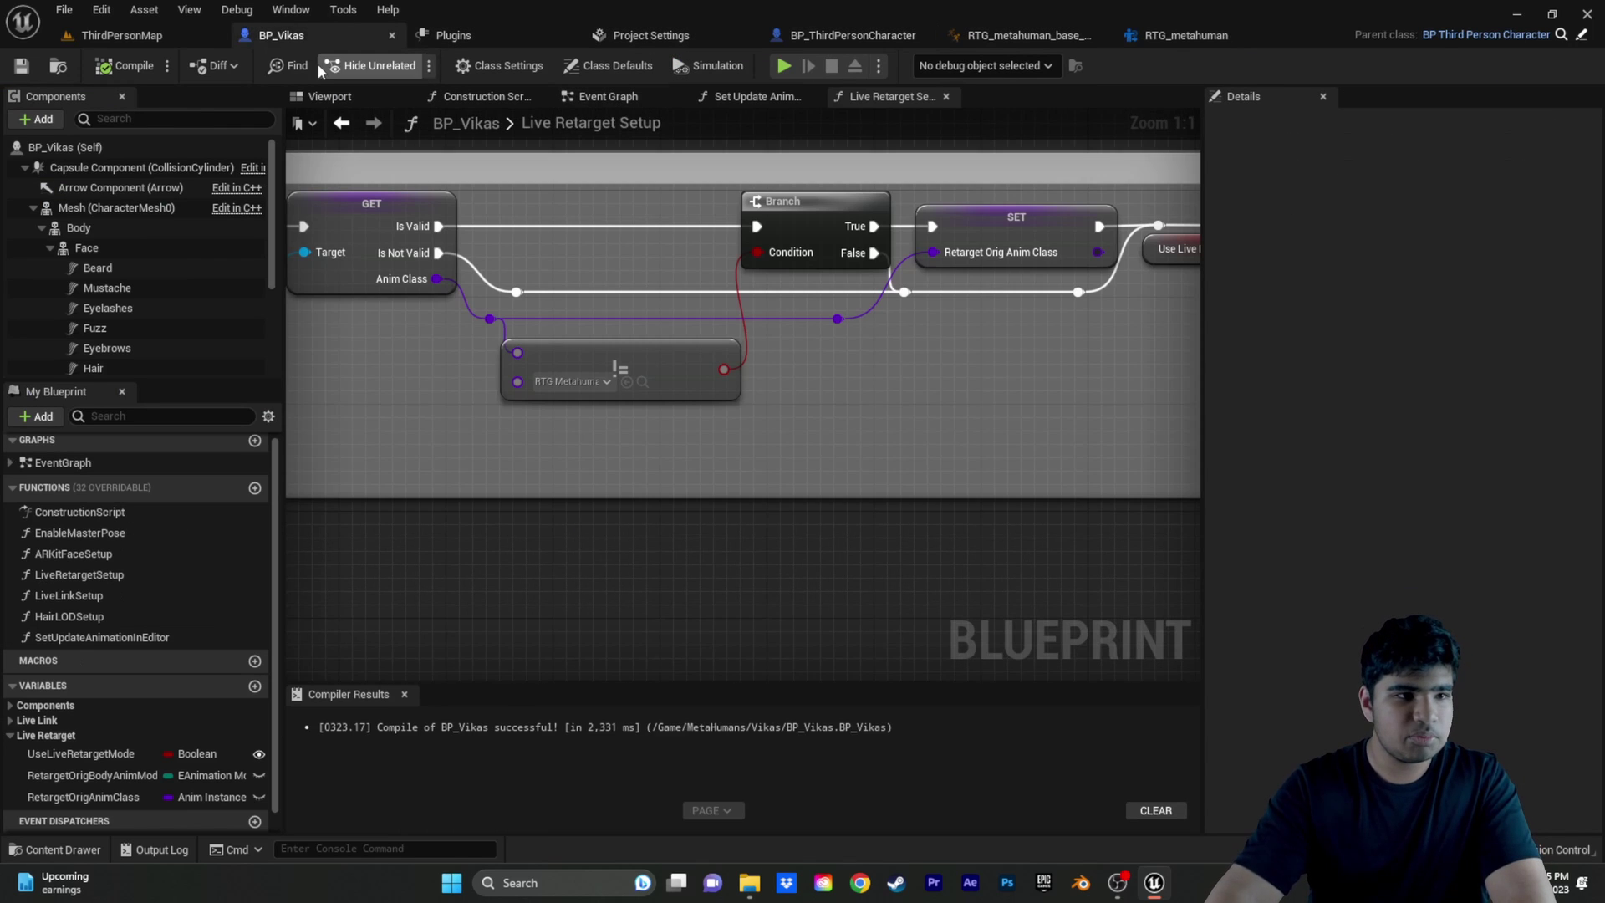
{"action": "left_click", "coordinate": [177, 34]}
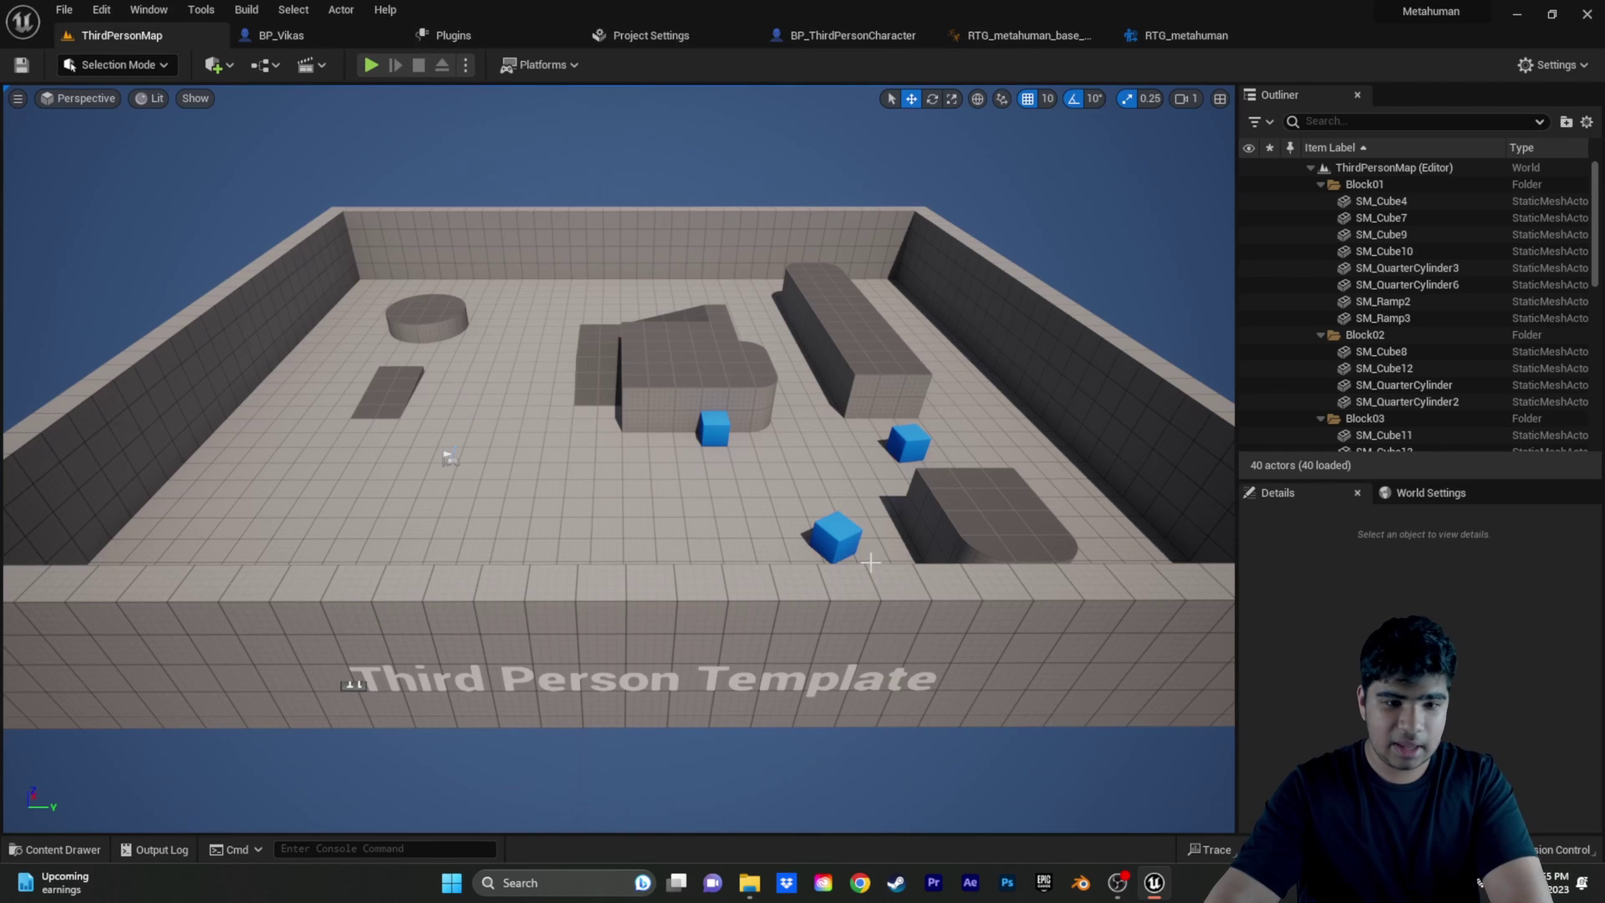
{"action": "key", "text": "ctrl+space"}
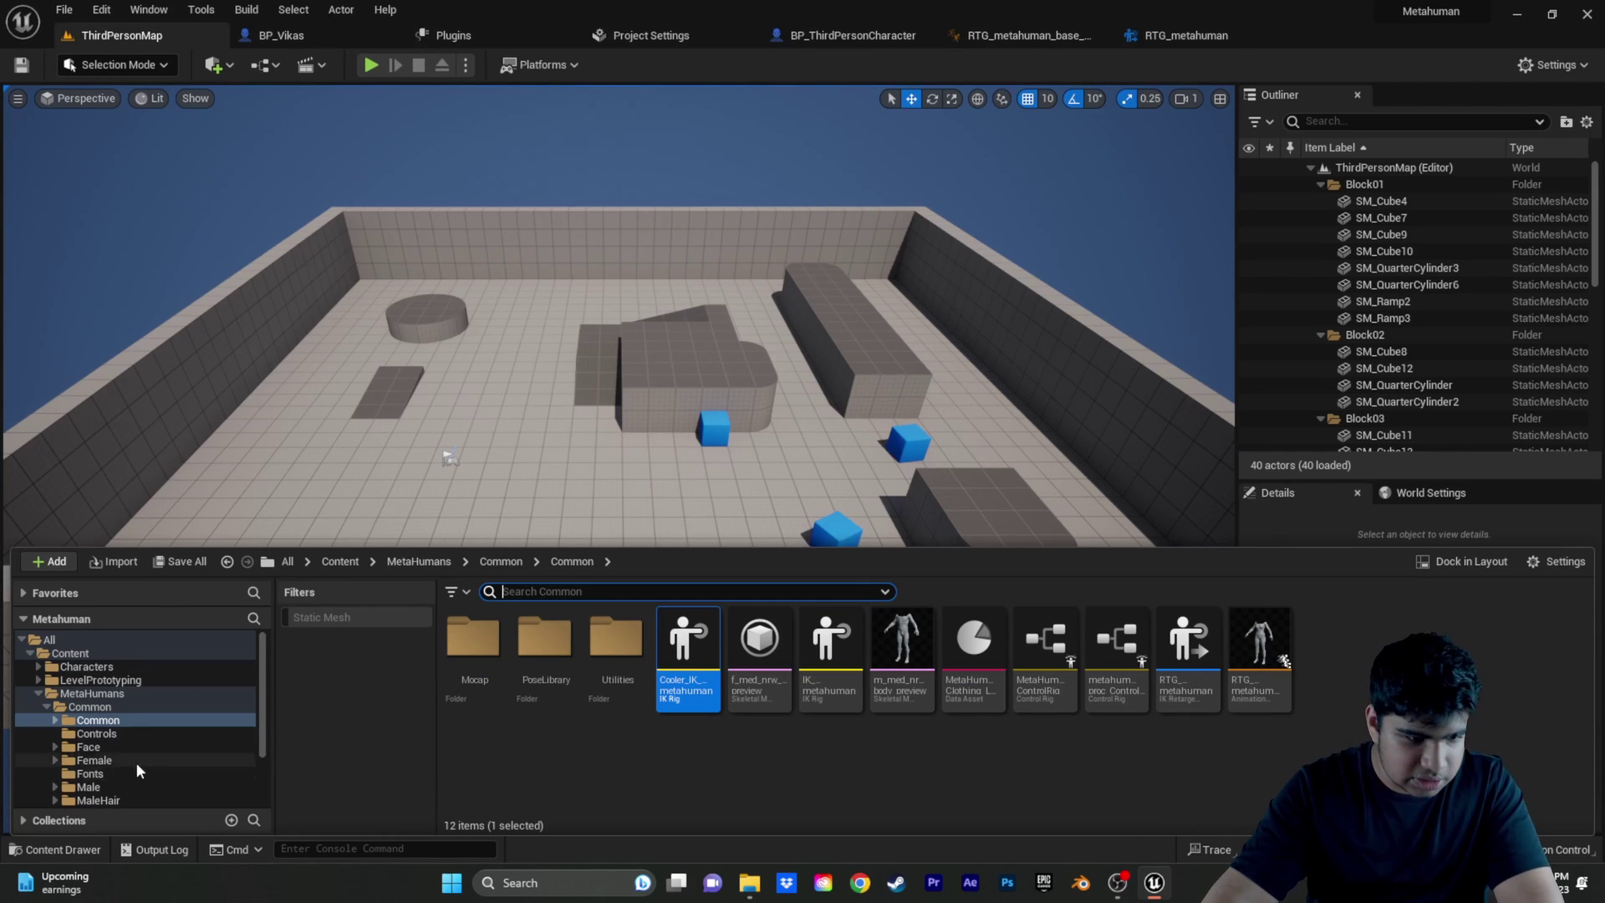
Open BP_ThirdPersonGameMode and set its Default Pawn Class to BP_Vikas.
{"action": "scroll", "coordinate": [137, 762], "scroll_direction": "down", "scroll_amount": 3}
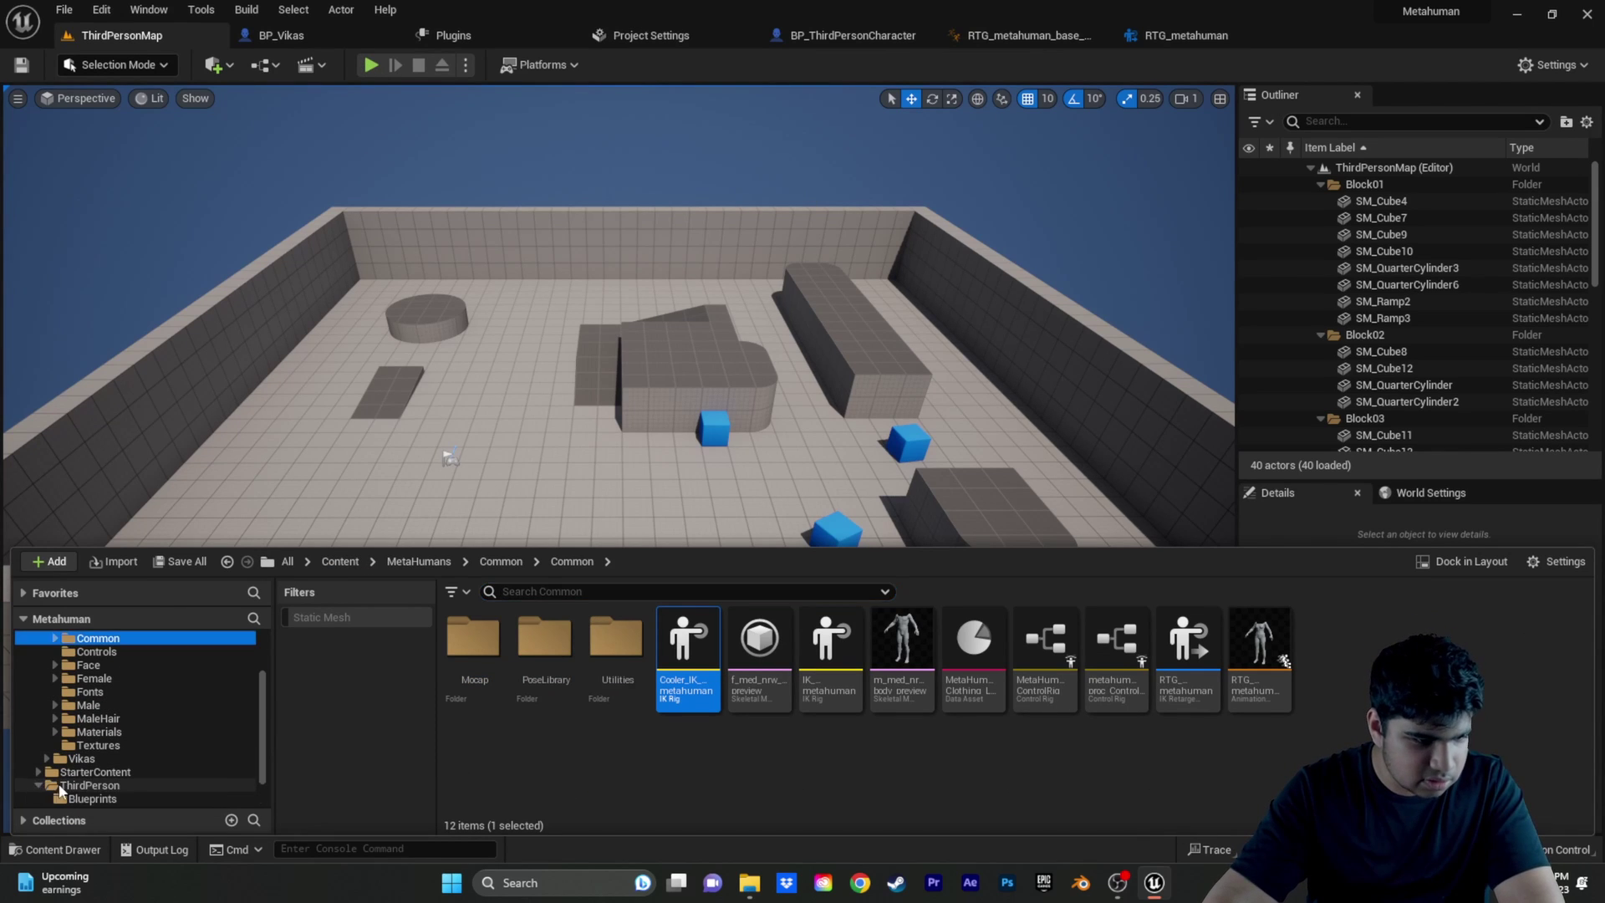
{"action": "scroll", "coordinate": [60, 788], "scroll_direction": "down", "scroll_amount": 2}
{"action": "left_click", "coordinate": [92, 758]}
{"action": "left_click", "coordinate": [561, 668]}
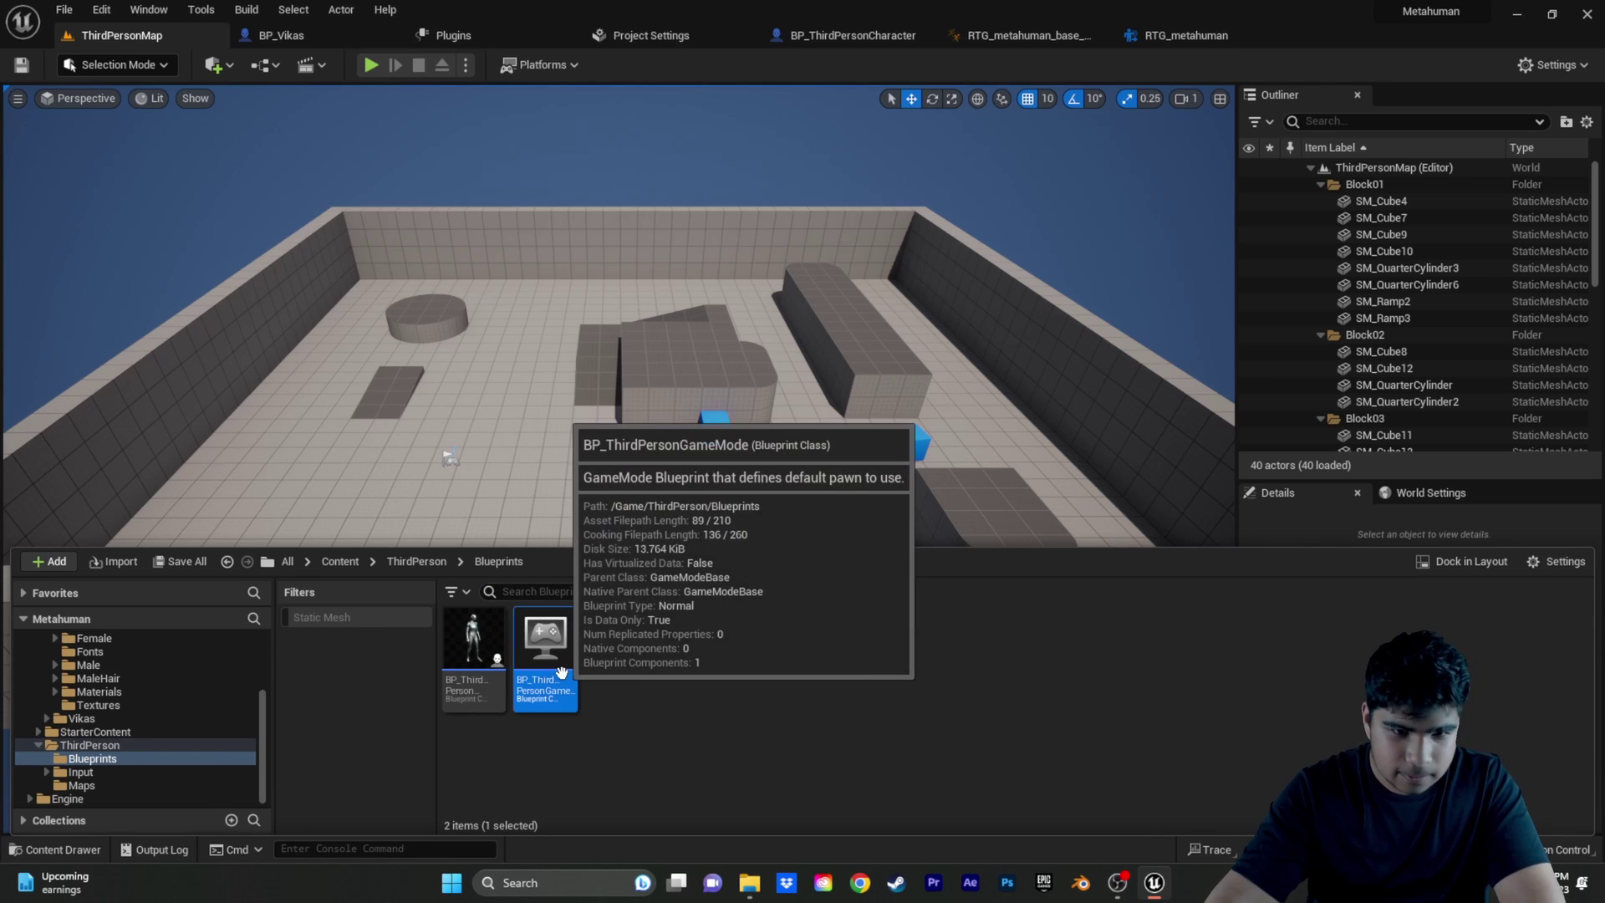
{"action": "double_click", "coordinate": [561, 671]}
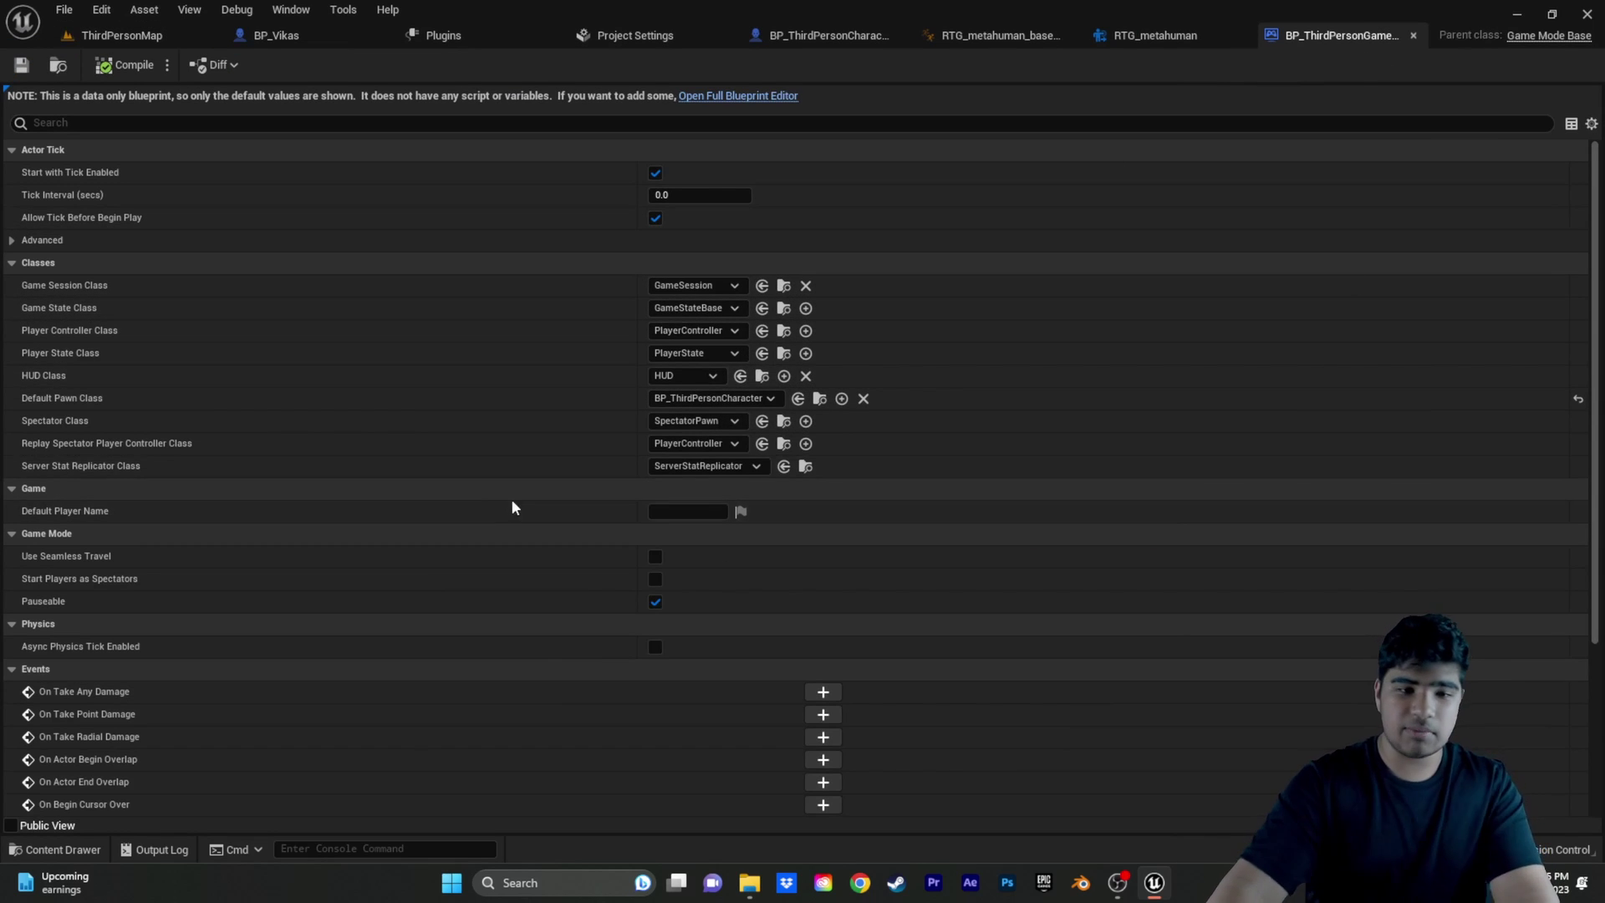
{"action": "left_click", "coordinate": [732, 397]}
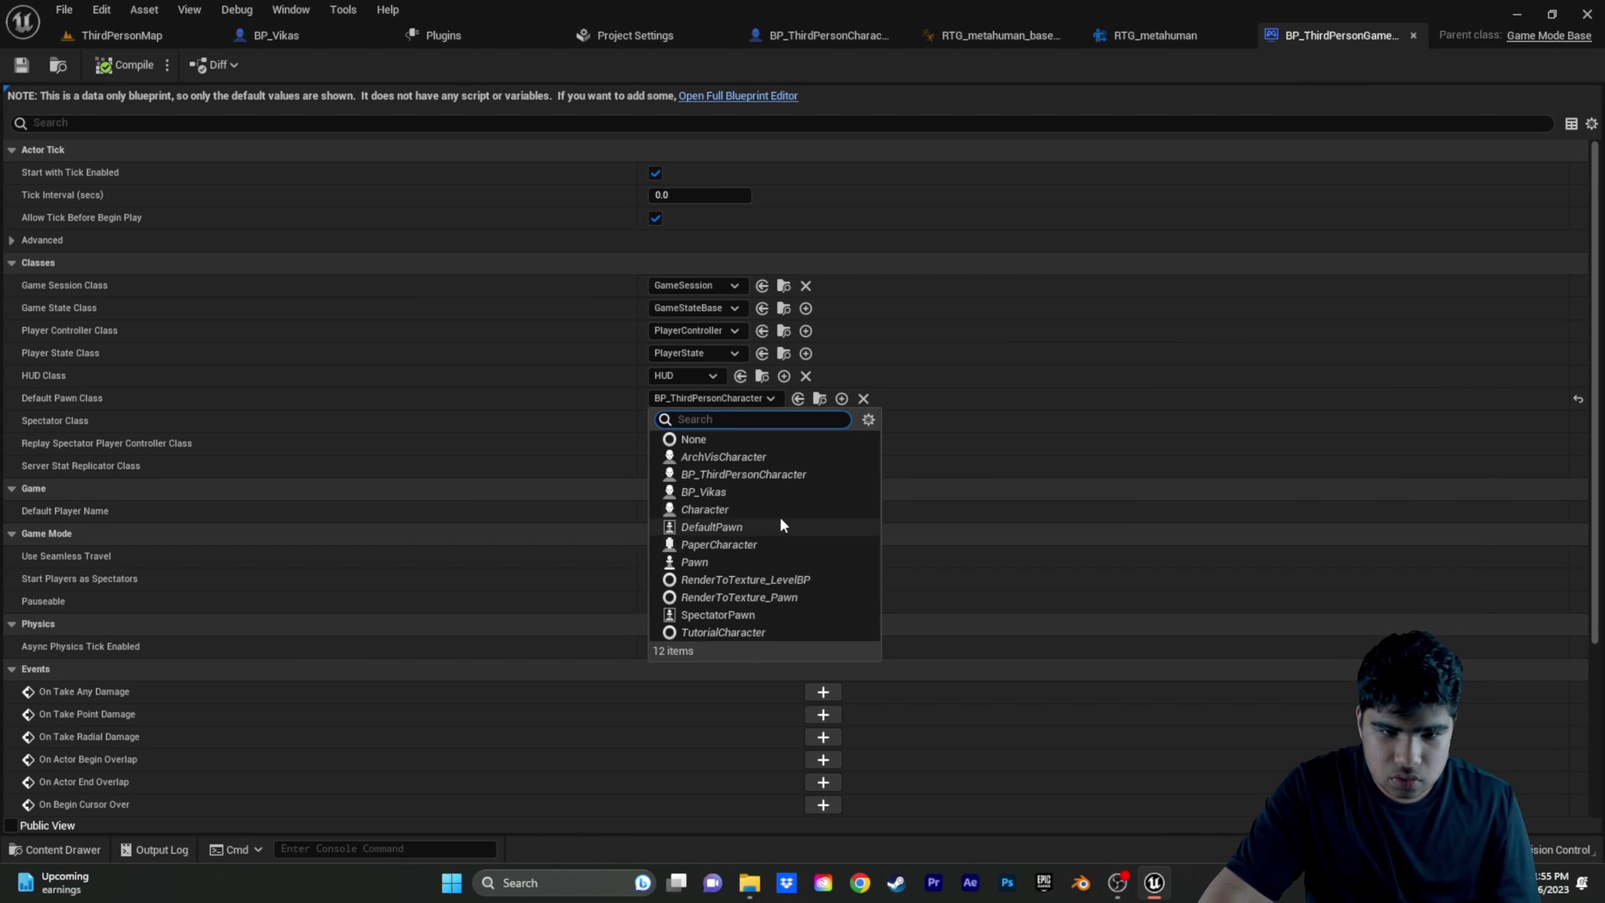
{"action": "left_click", "coordinate": [761, 489]}
Return to ThirdPersonMap and start Play-in-Editor.
{"action": "left_click", "coordinate": [114, 42]}
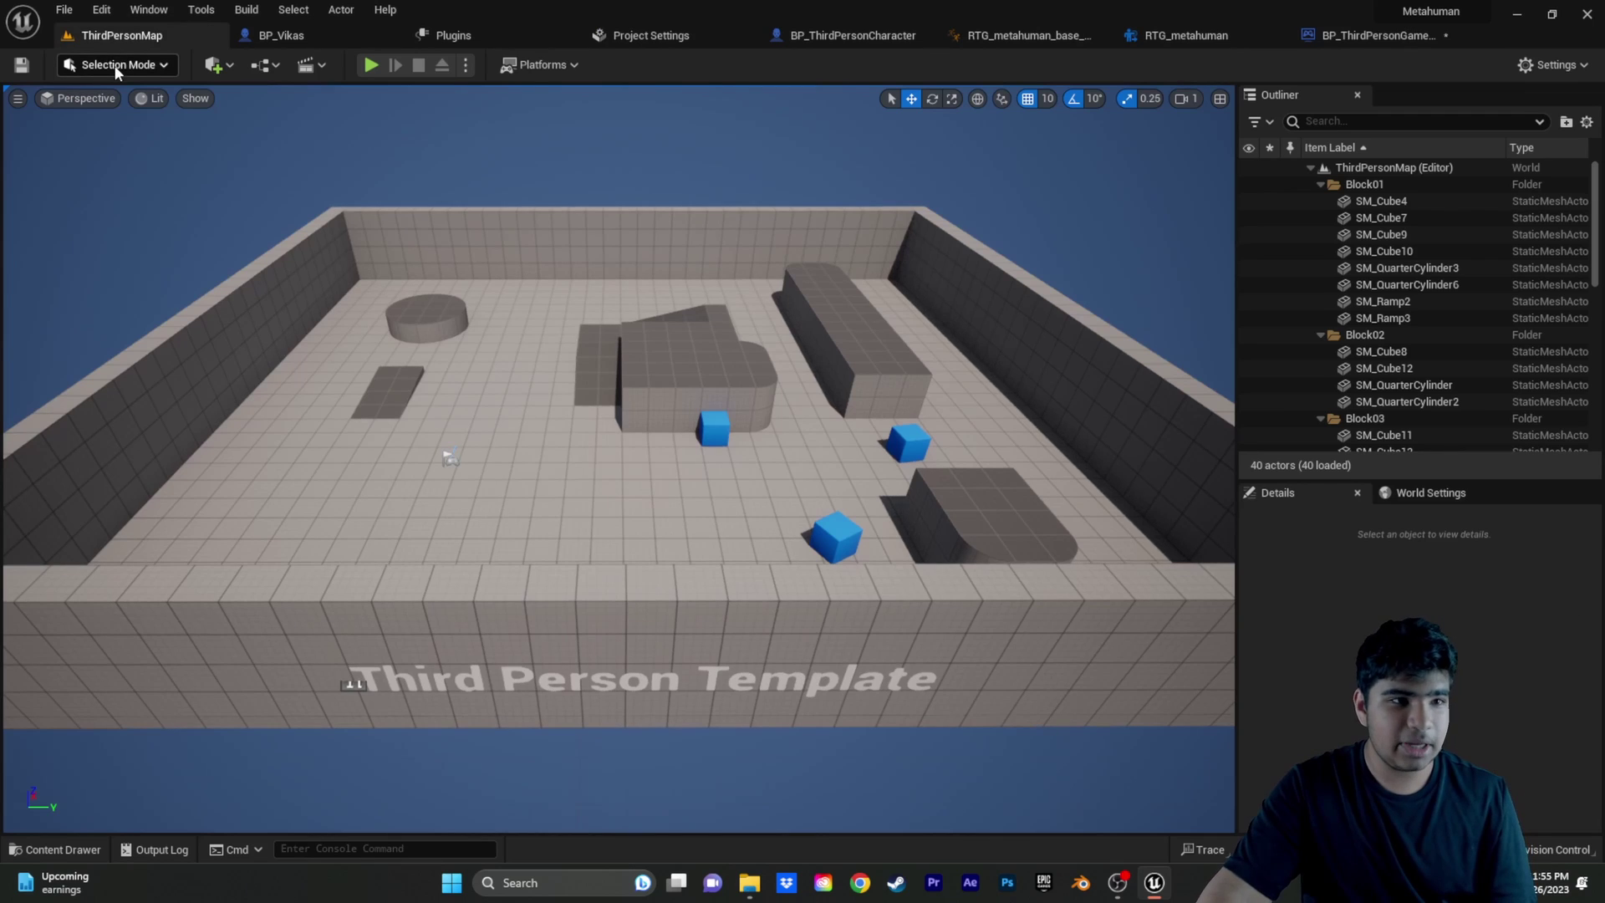
{"action": "left_click", "coordinate": [1375, 37]}
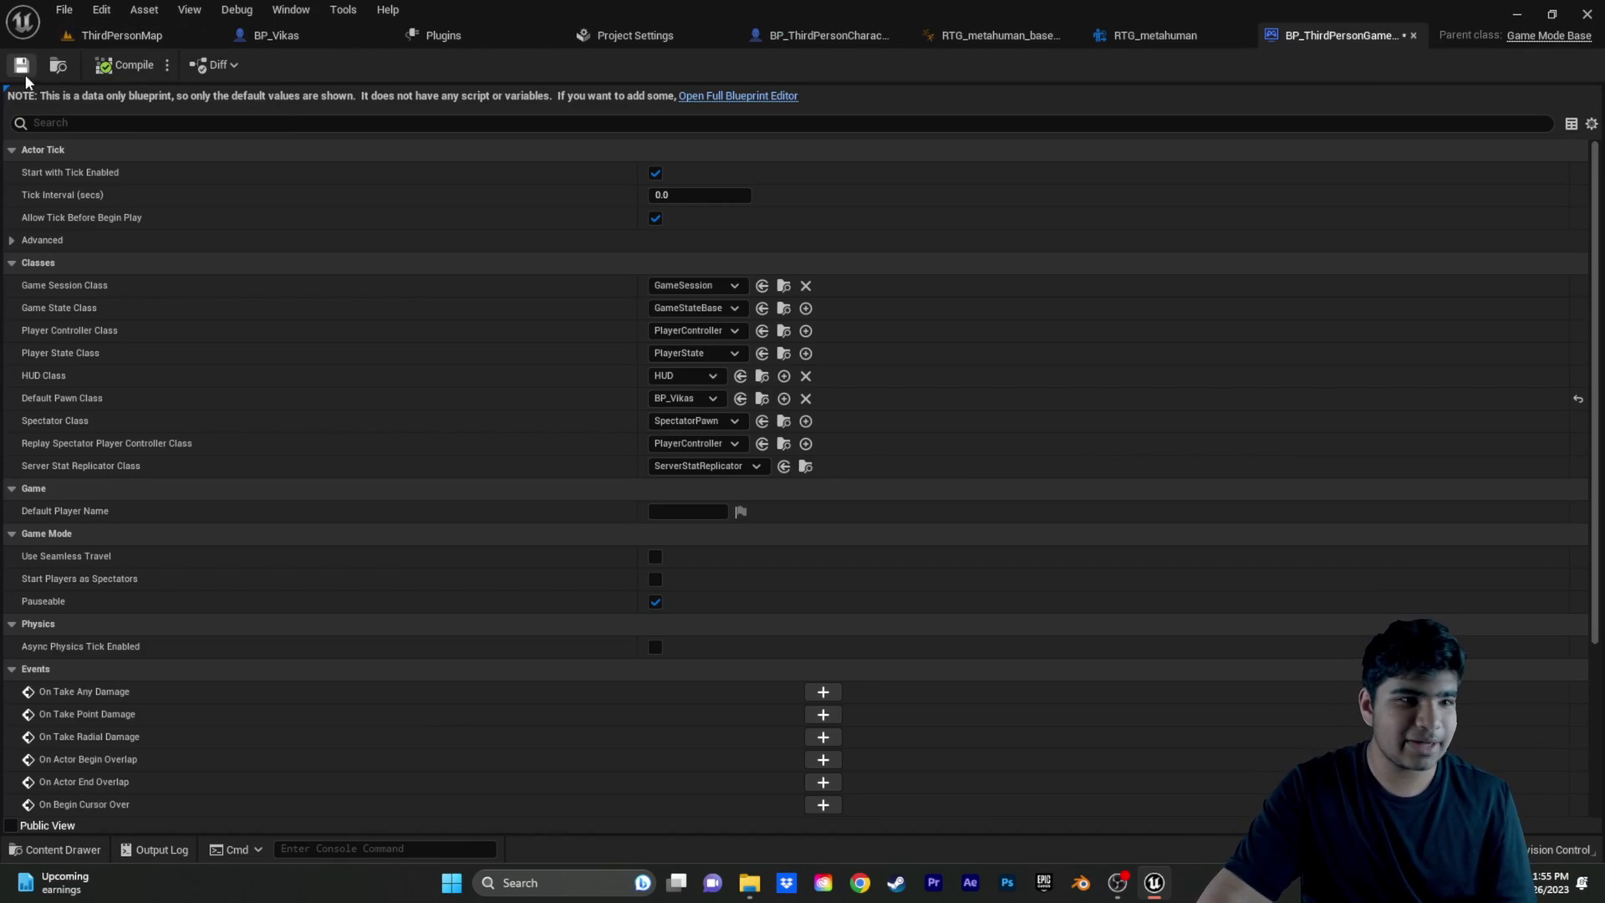
{"action": "left_click", "coordinate": [117, 39]}
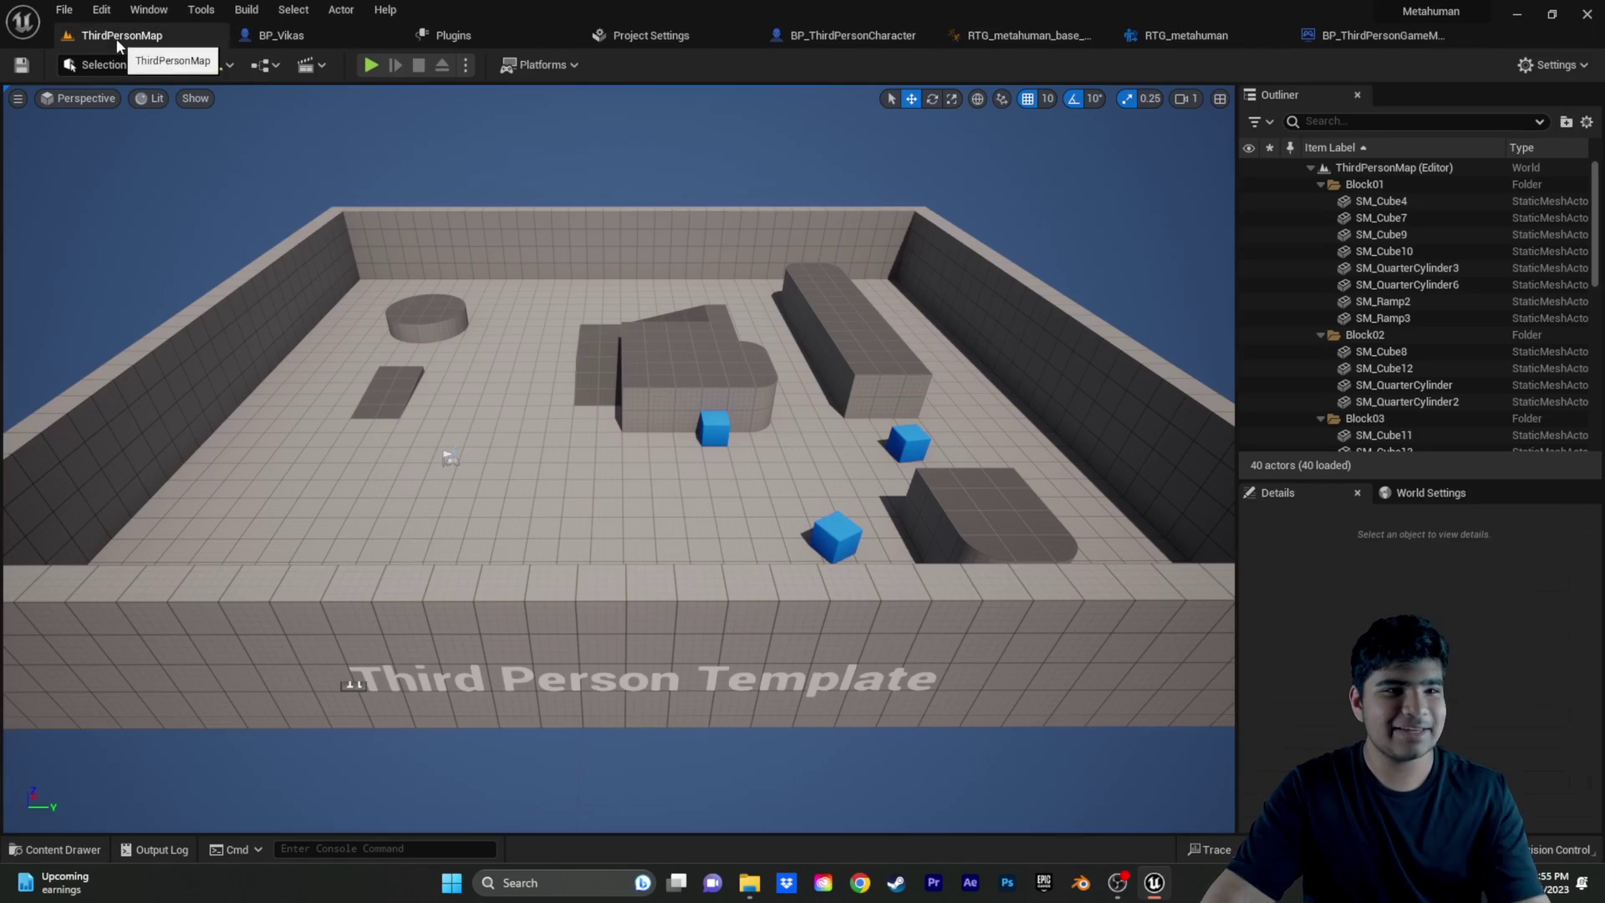
{"action": "left_click", "coordinate": [370, 65]}
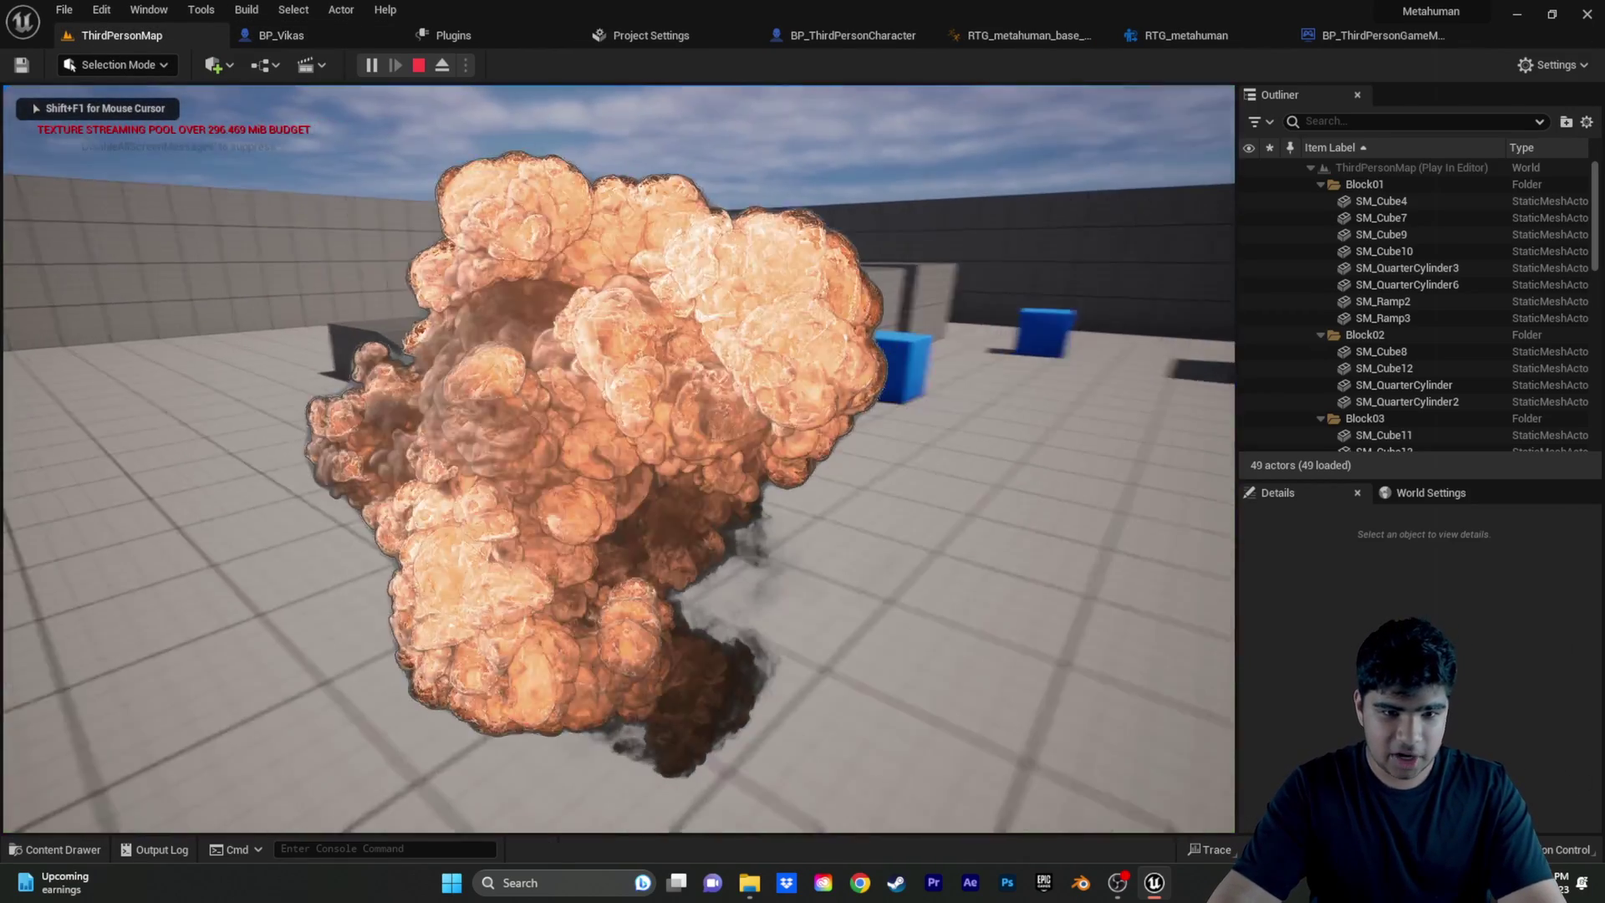
Run the MetaHuman up the ramp, jump onto the long block, and run back.
{"action": "key", "text": "w"}
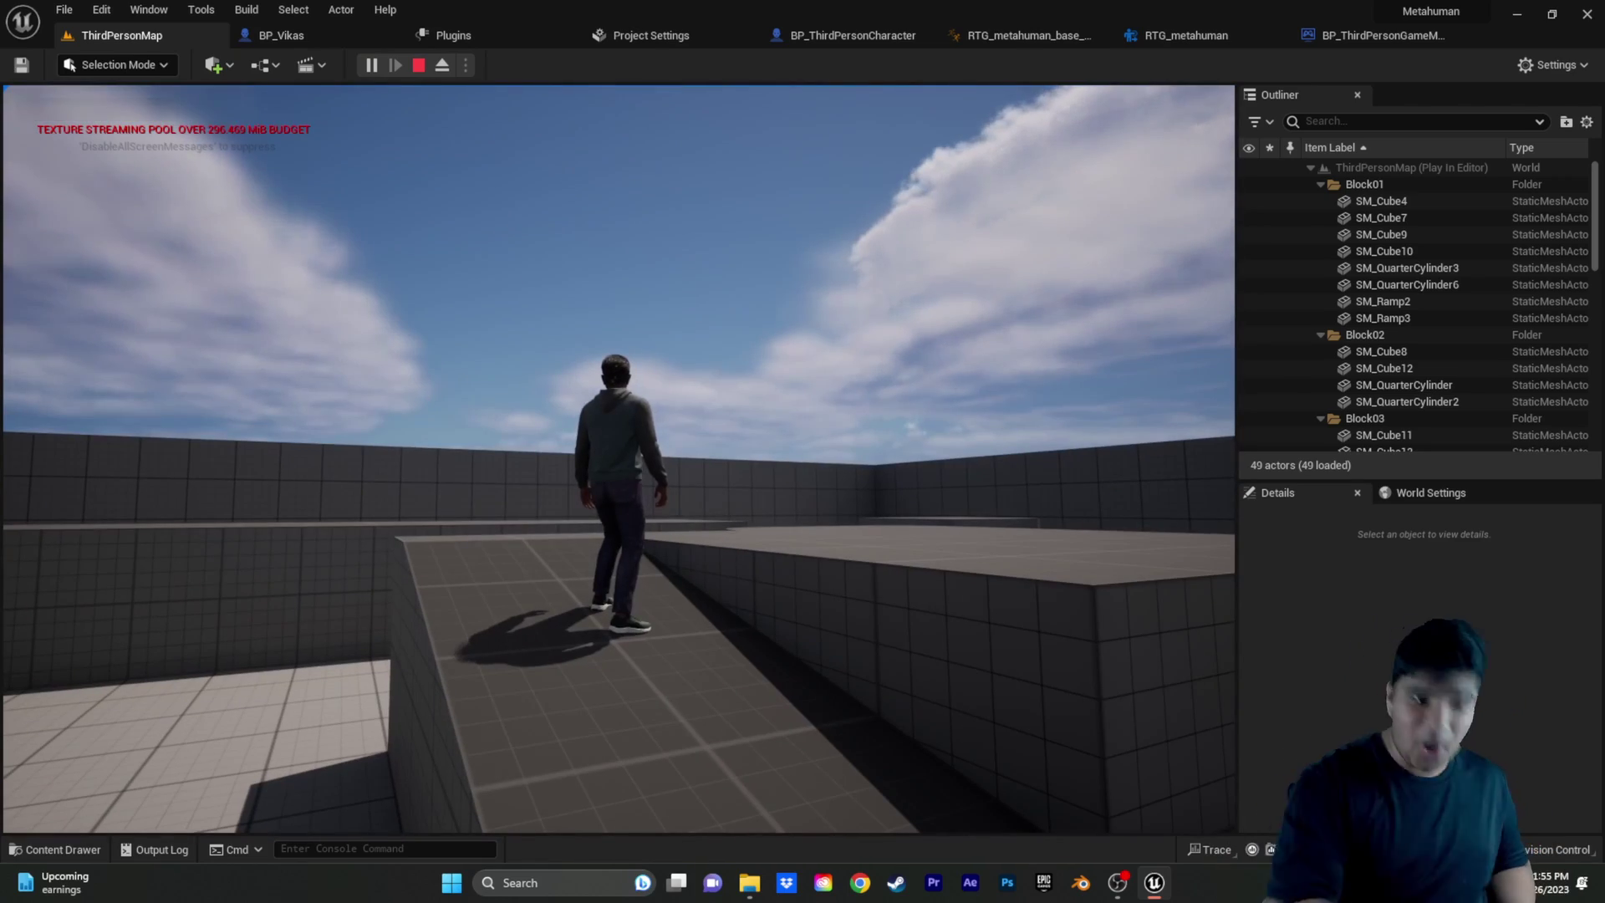
{"action": "key", "text": "w"}
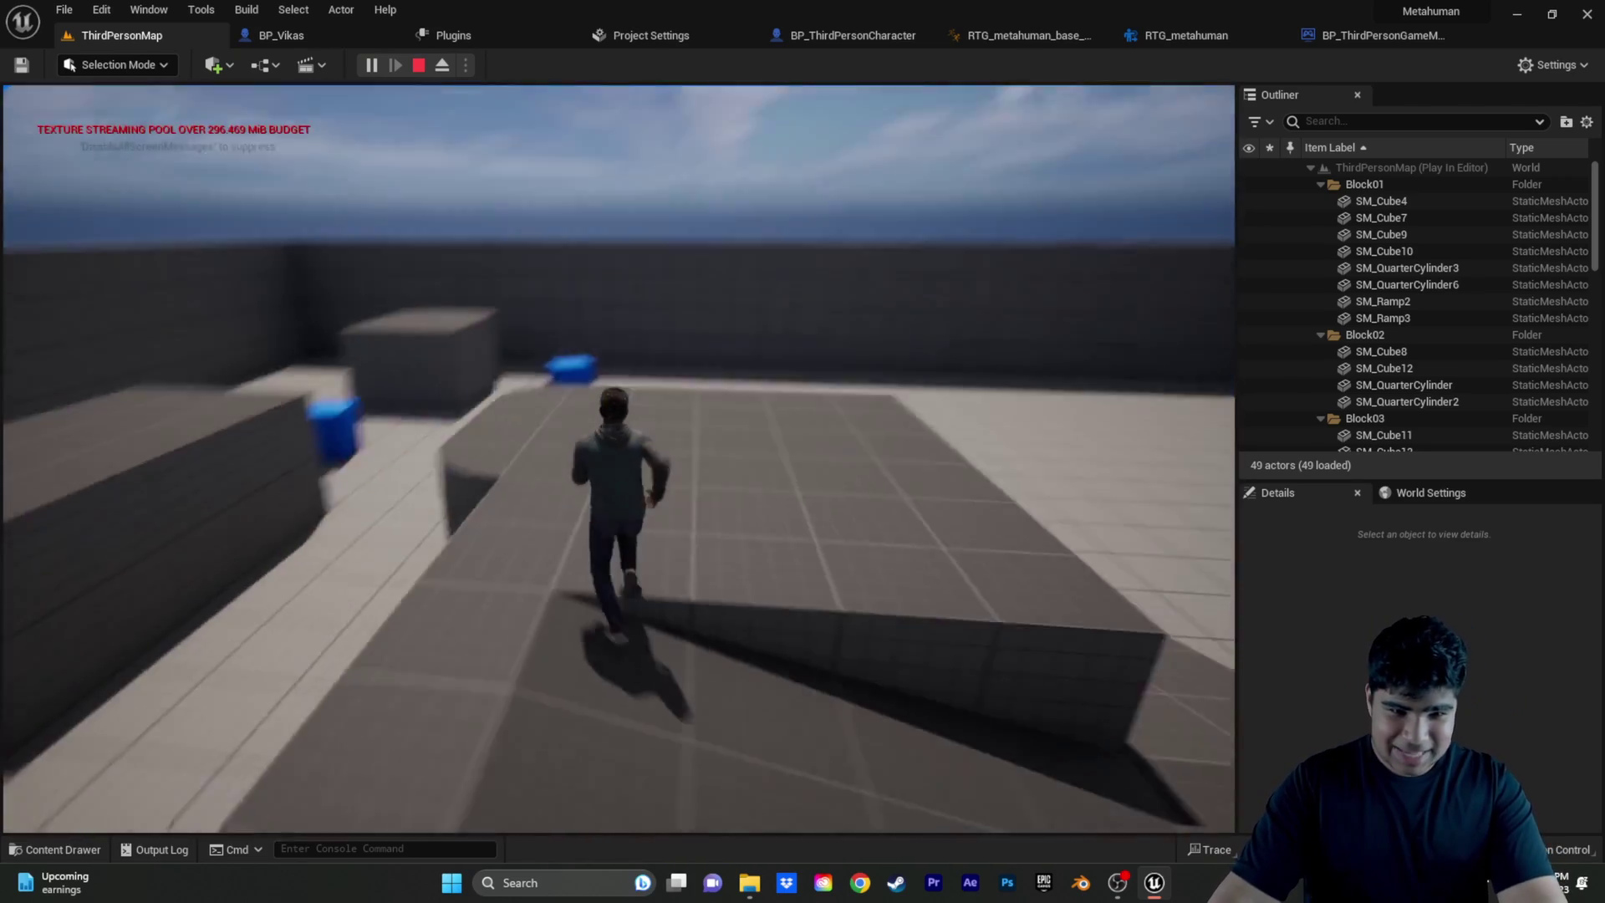
{"action": "key", "text": "space"}
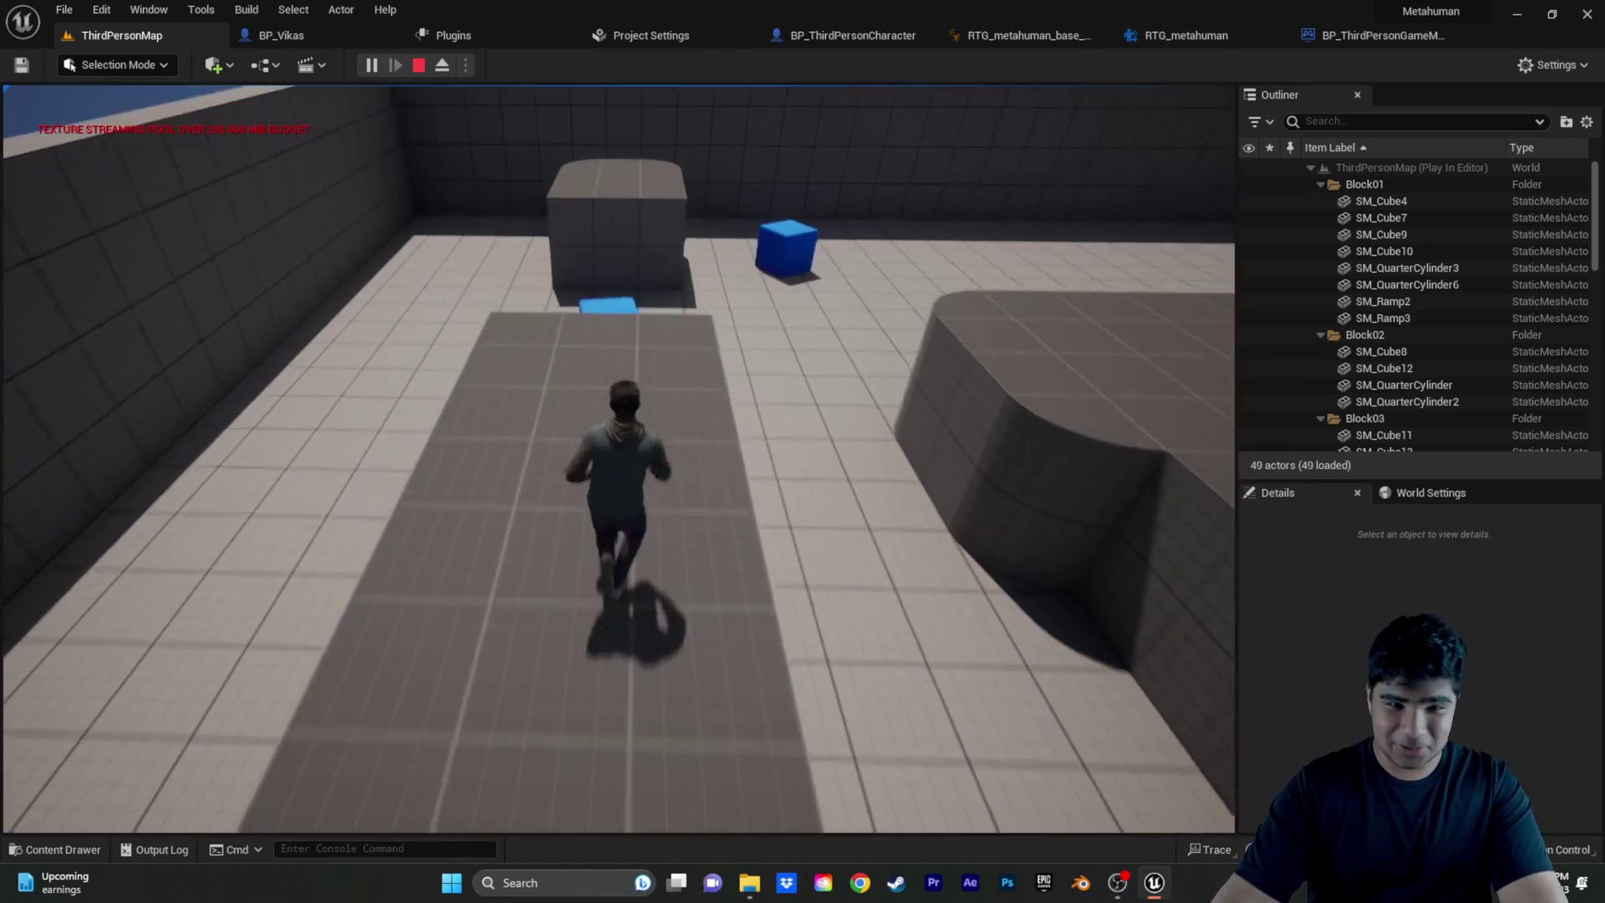
{"action": "key", "text": "space"}
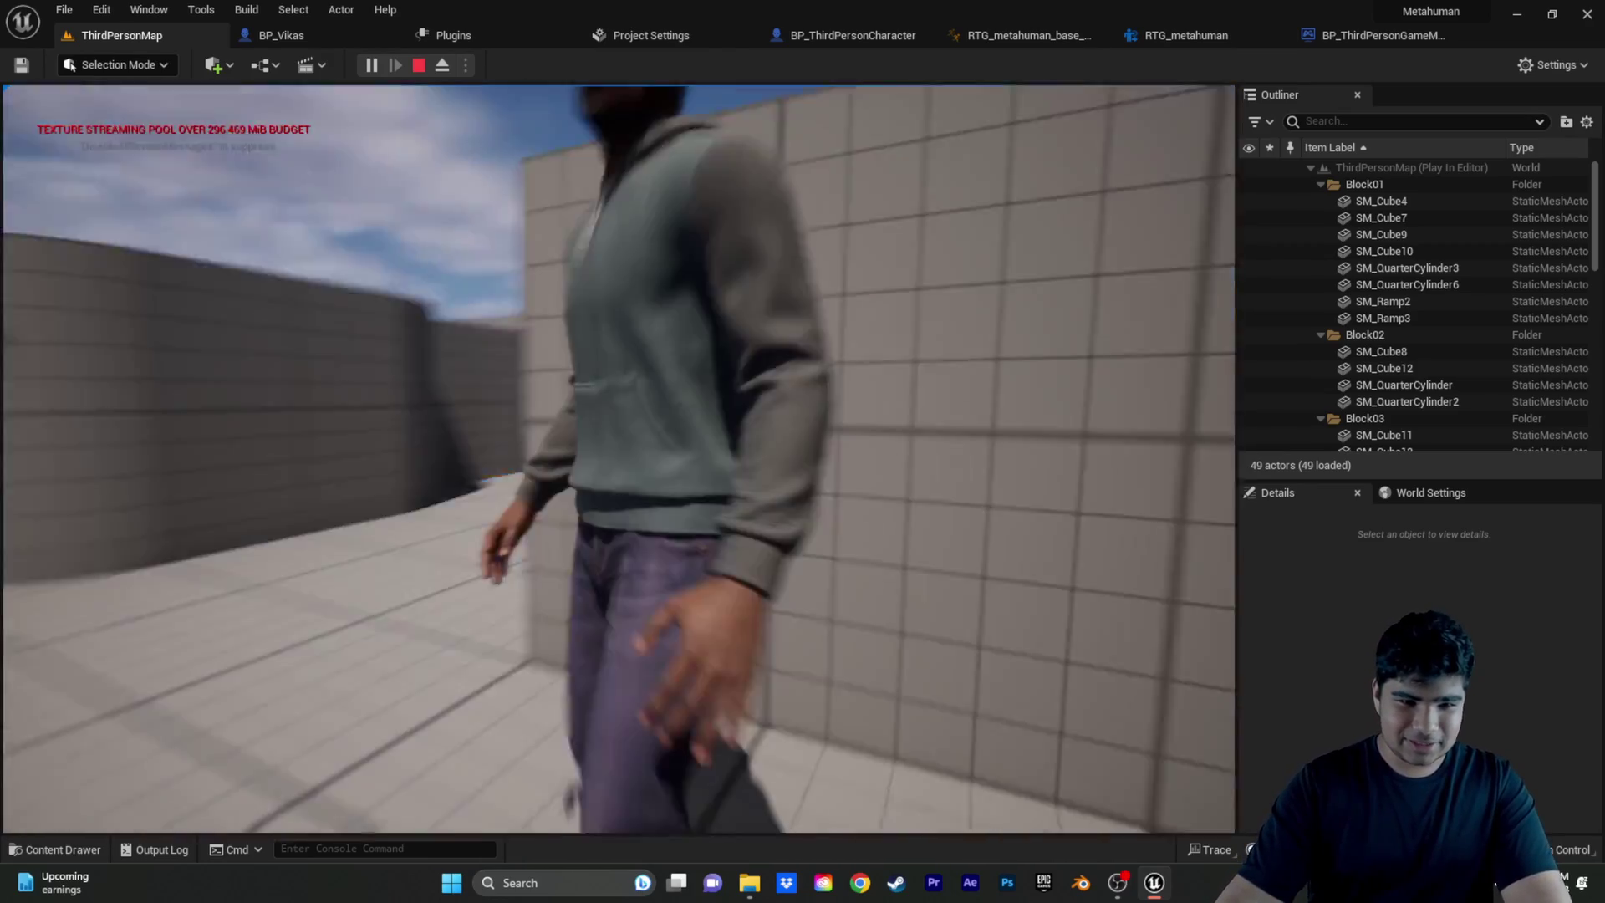
{"action": "key", "text": "s"}
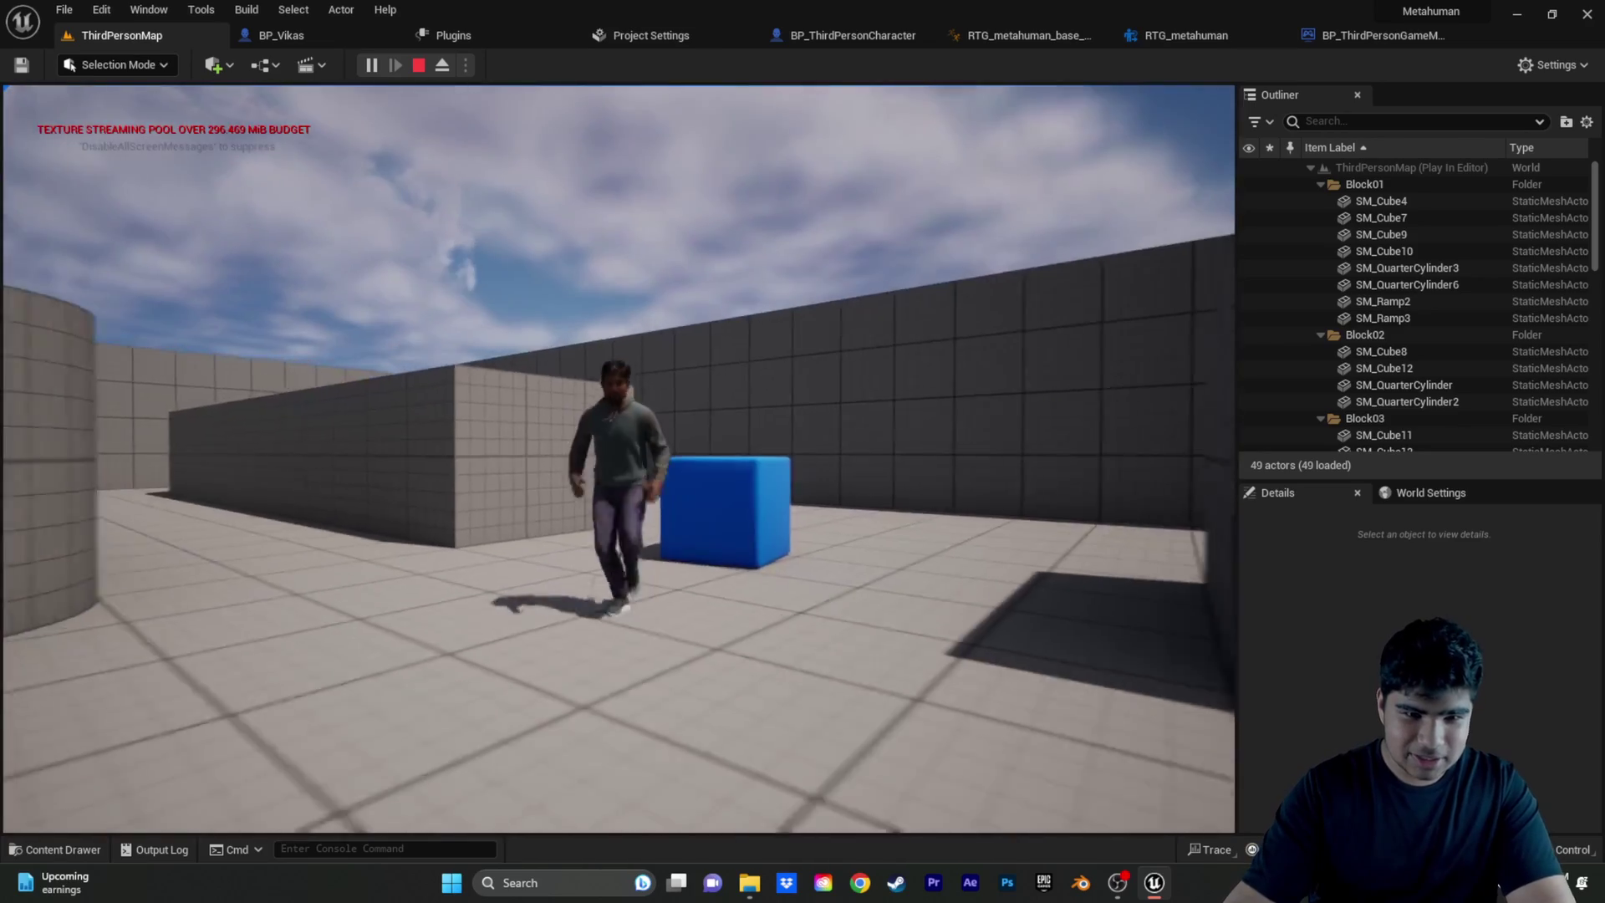